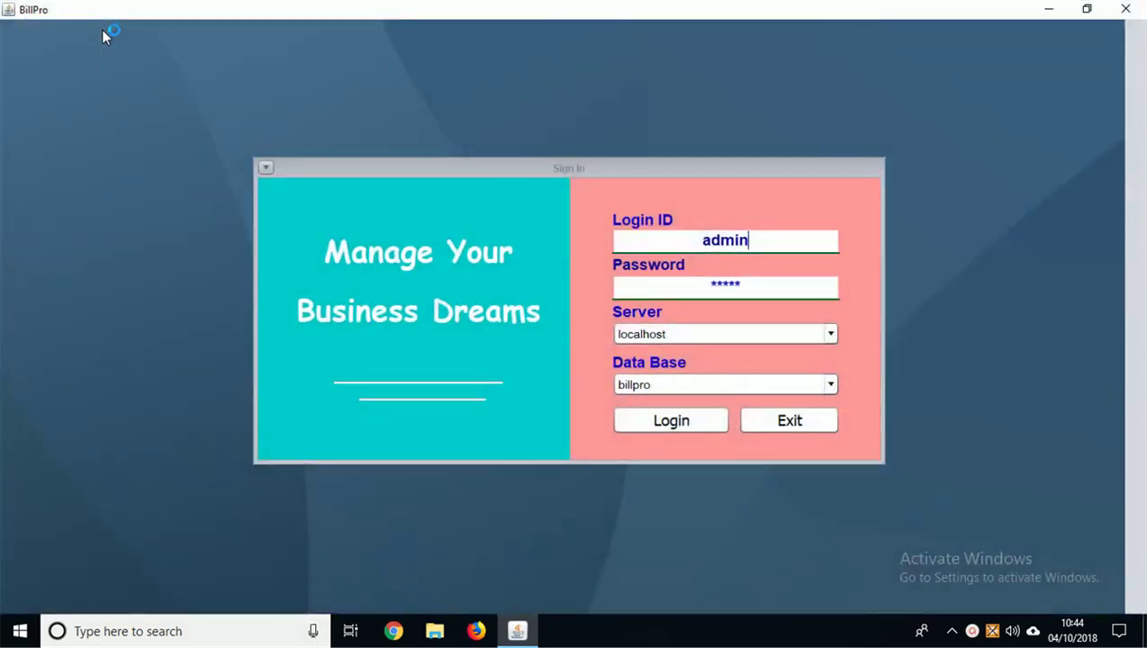
Step: Log in to the billpro database on localhost and open the Masters menu
{"action": "key", "text": "XF86AudioRaiseVolume"}
{"action": "left_click", "coordinate": [671, 421]}
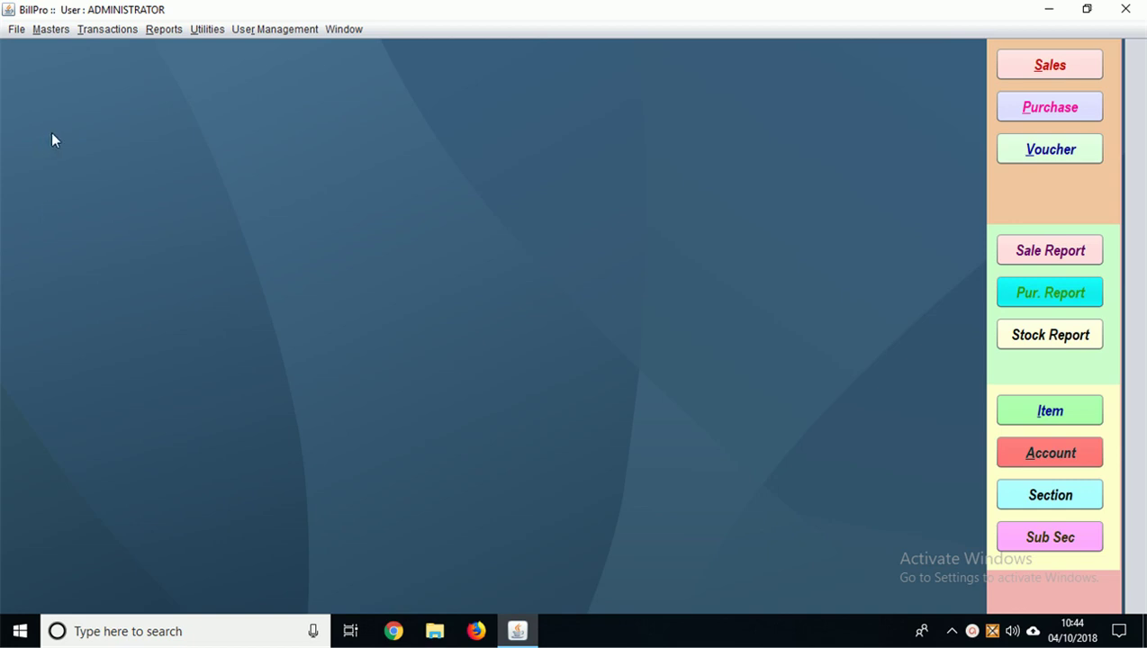
{"action": "left_click", "coordinate": [50, 35]}
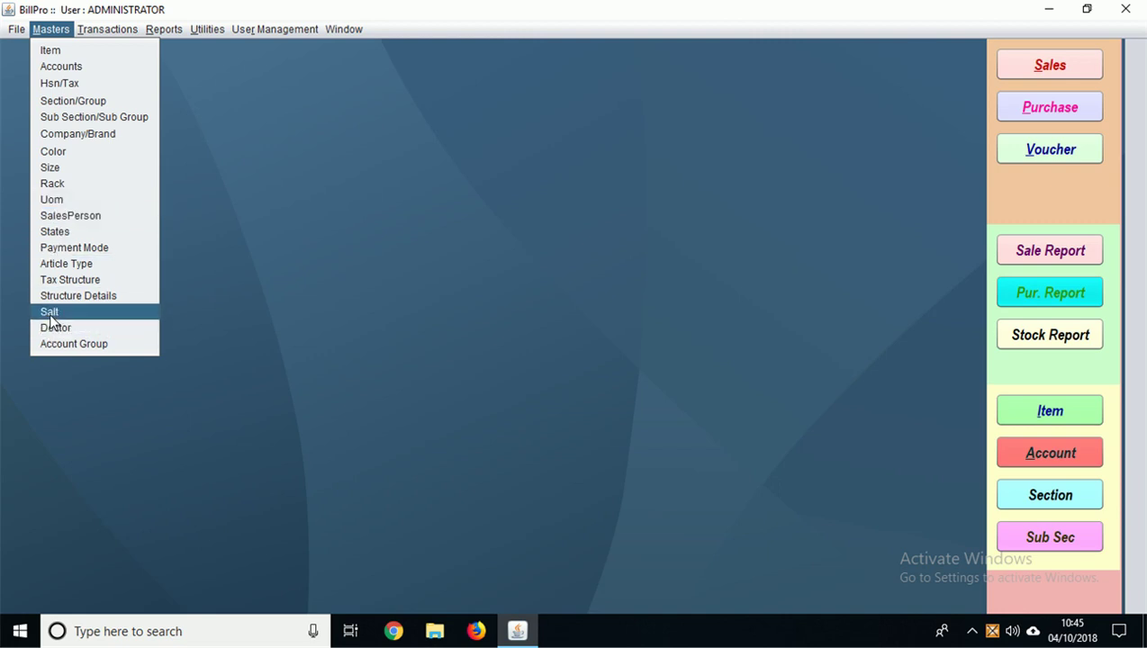
Step: In the Hsn/Tax master, list existing codes and start a new HSN 30049 described TABLETS
{"action": "left_click", "coordinate": [58, 83]}
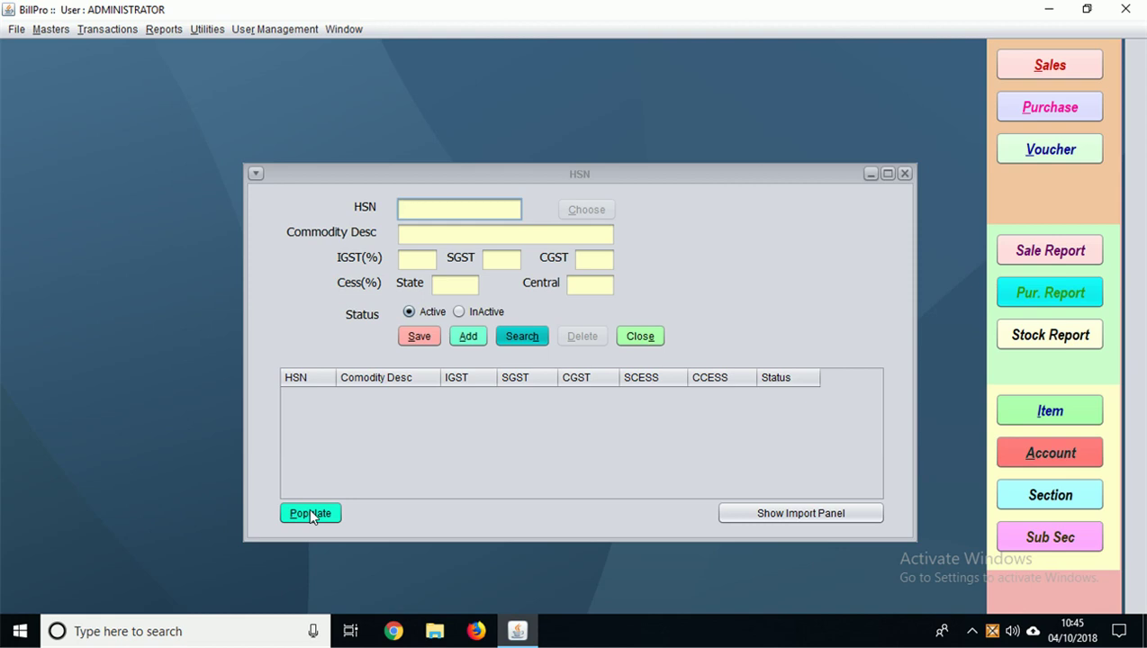
{"action": "left_click", "coordinate": [309, 511]}
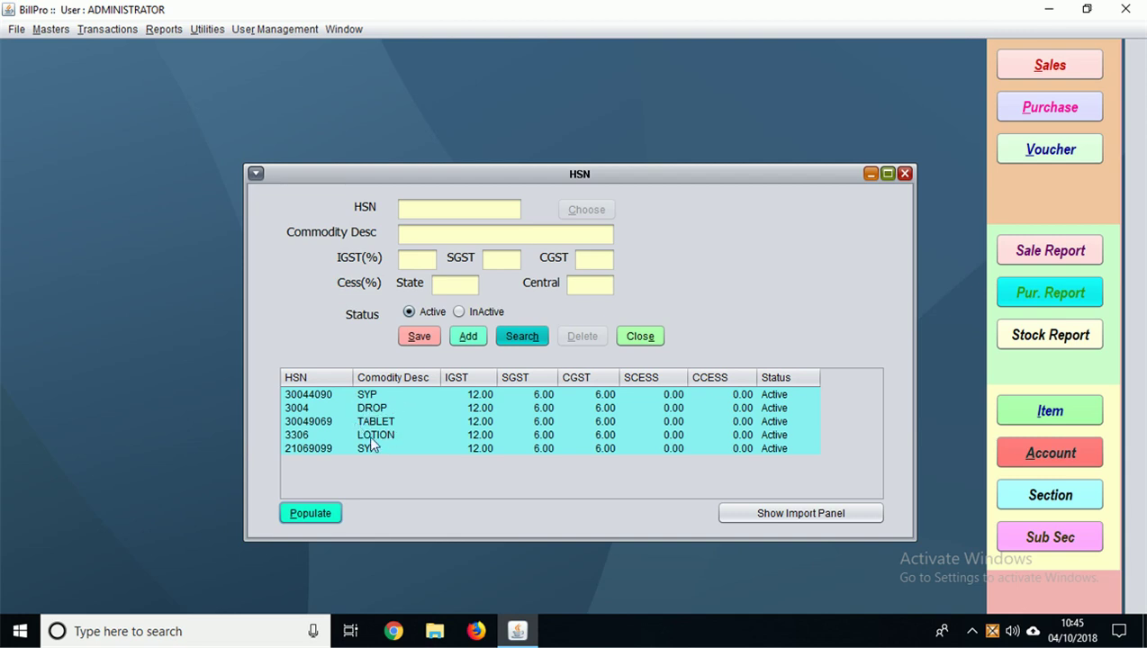
{"action": "left_click", "coordinate": [467, 337]}
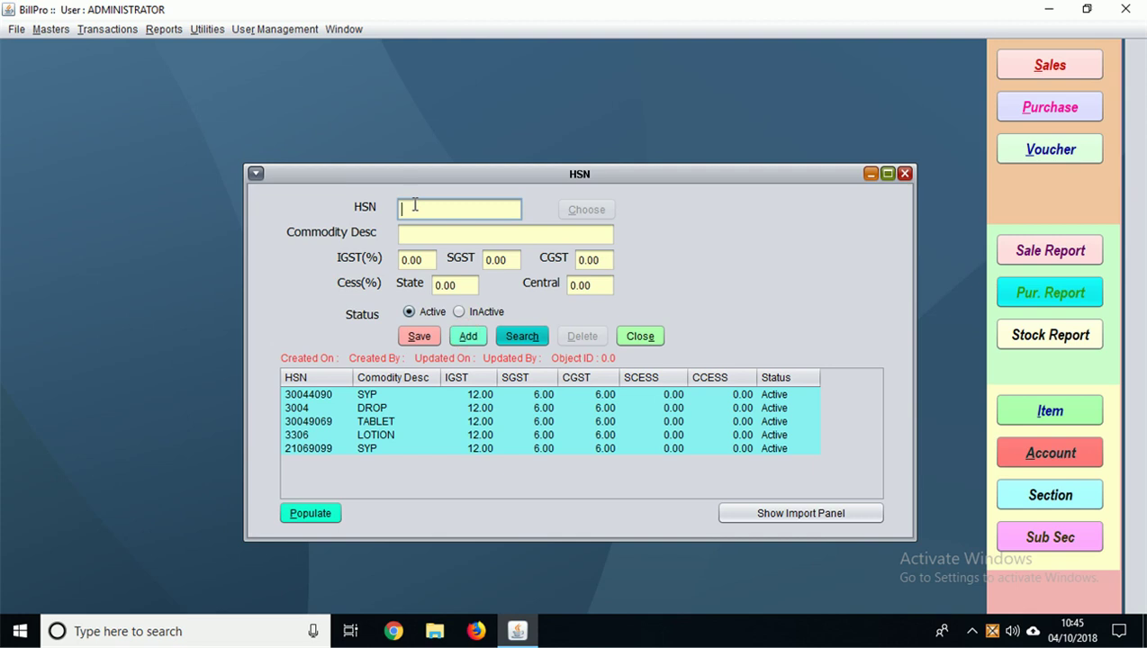
{"action": "type", "text": "306"}
{"action": "type", "text": "49"}
{"action": "left_click", "coordinate": [417, 240]}
{"action": "key", "text": "Caps_Lock"}
{"action": "type", "text": "TAR"}
{"action": "key", "text": "BackSpace"}
{"action": "type", "text": "BLETS"}
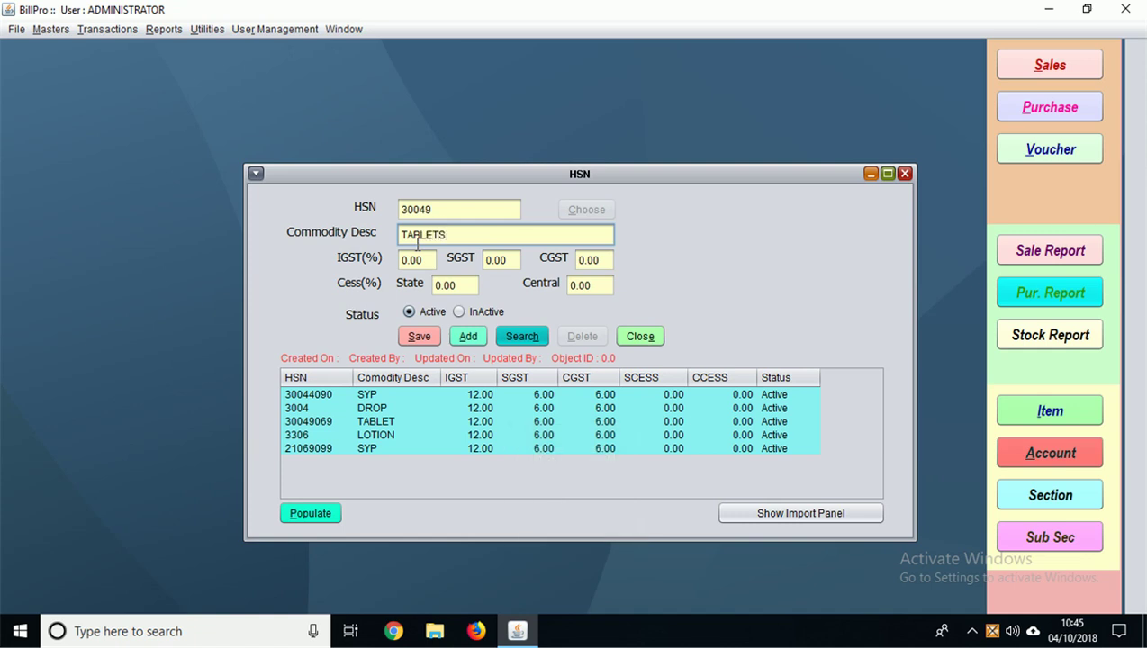
Step: Set 12% IGST so SGST and CGST fill as 6%, save, and close the HSN master
{"action": "left_click", "coordinate": [422, 260]}
{"action": "type", "text": "12"}
{"action": "key", "text": "Tab"}
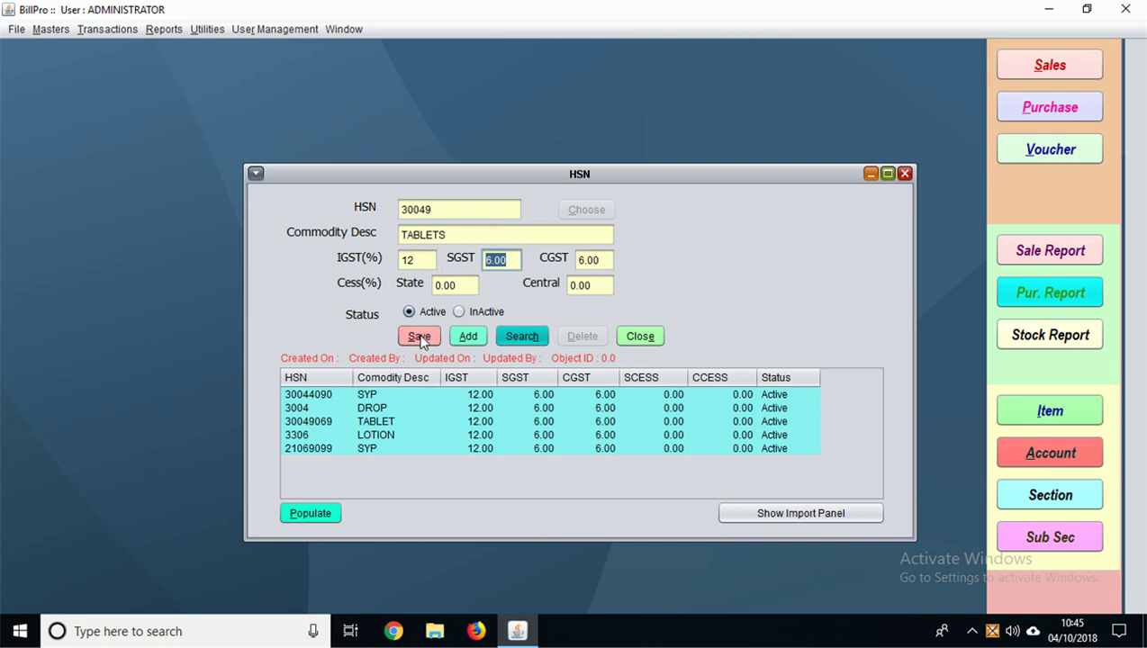
{"action": "left_click", "coordinate": [419, 338]}
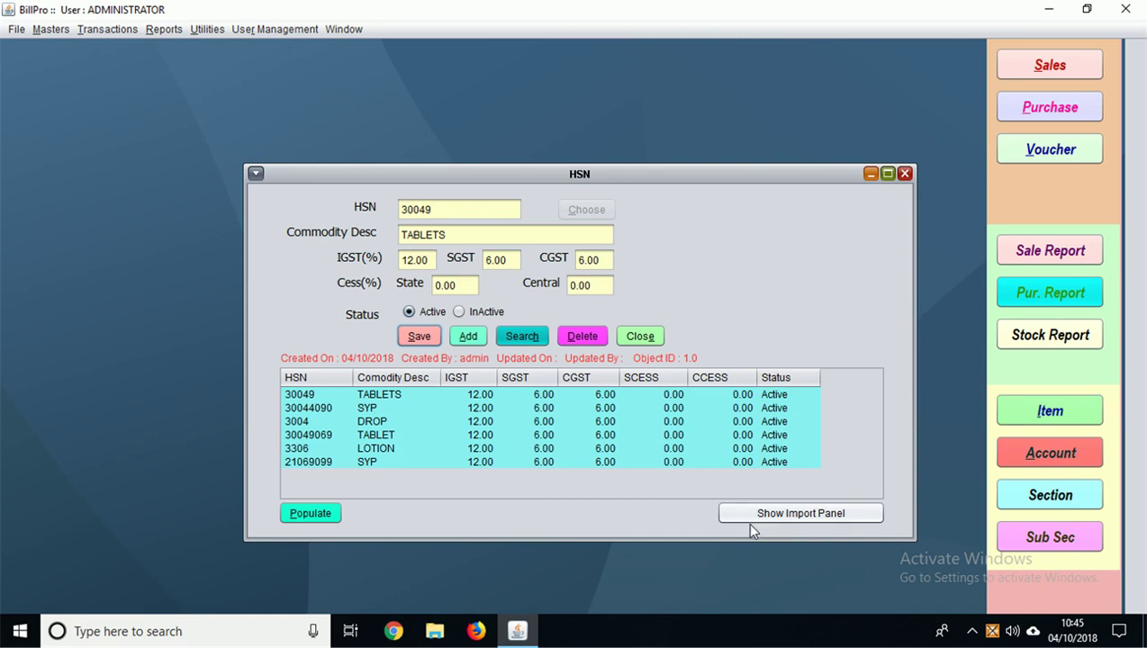
{"action": "left_click", "coordinate": [747, 518]}
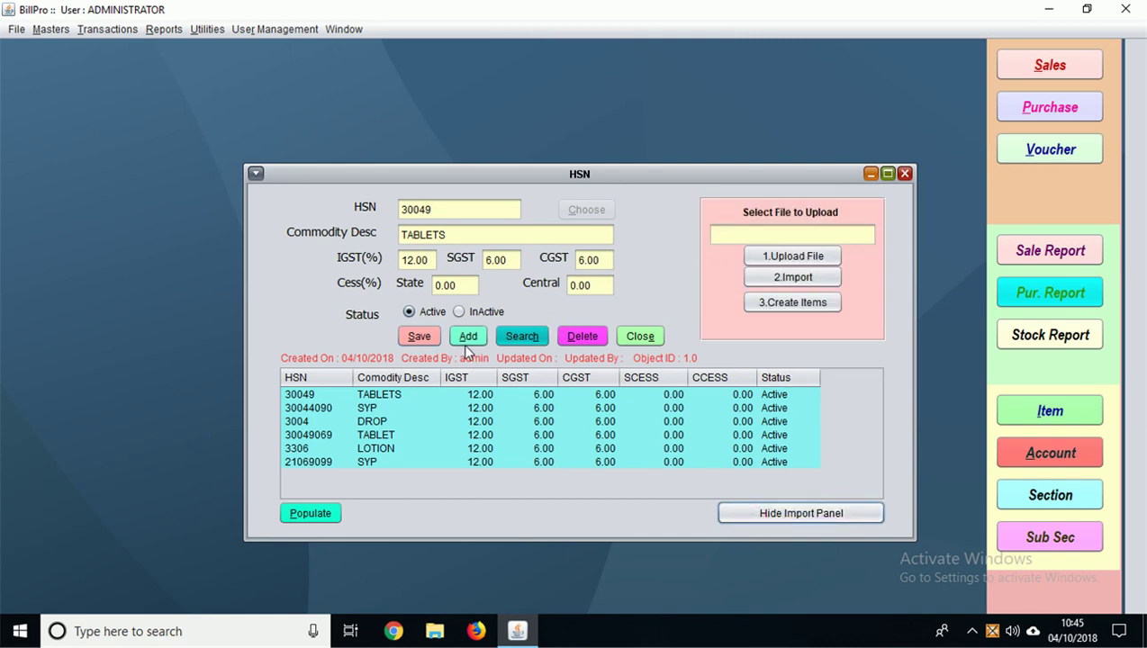
{"action": "left_click", "coordinate": [905, 172]}
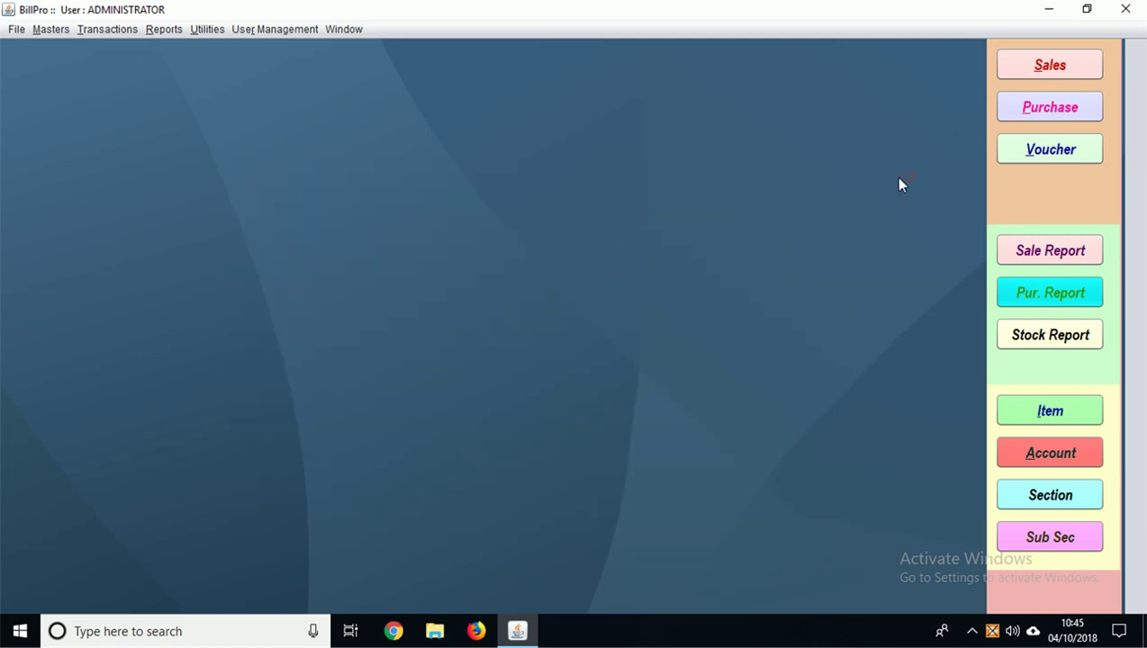
Step: Add and save a TABLETS section in Section/Group, check the section list, then close it
{"action": "left_click", "coordinate": [50, 29]}
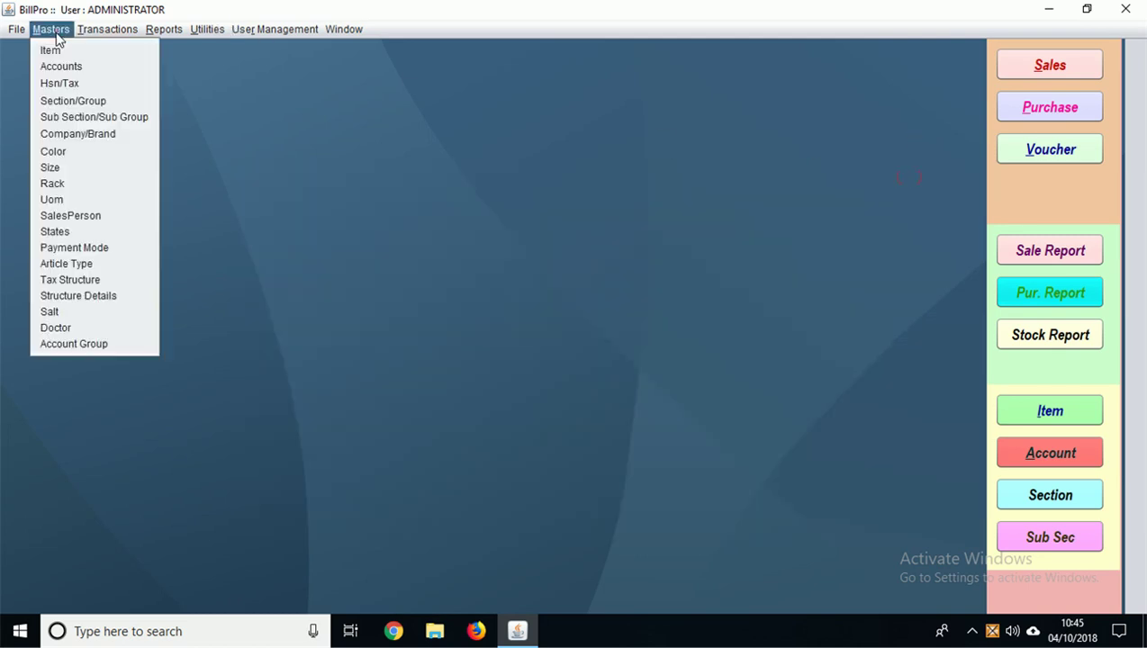
{"action": "left_click", "coordinate": [62, 102]}
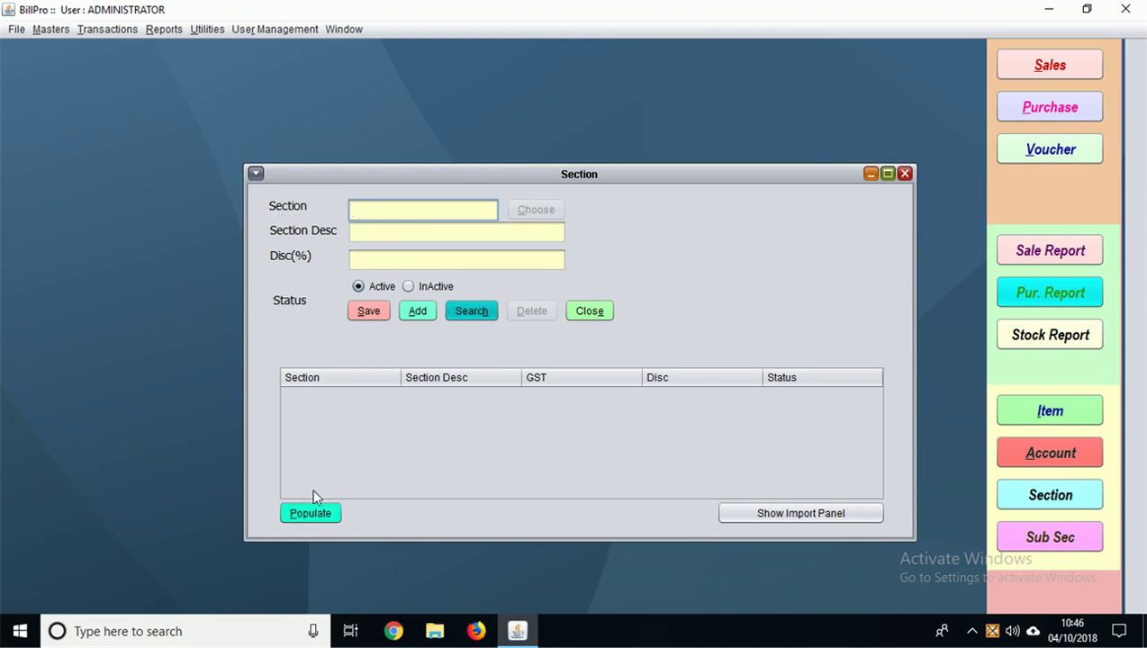
{"action": "type", "text": "TABLETS"}
{"action": "key", "text": "Return"}
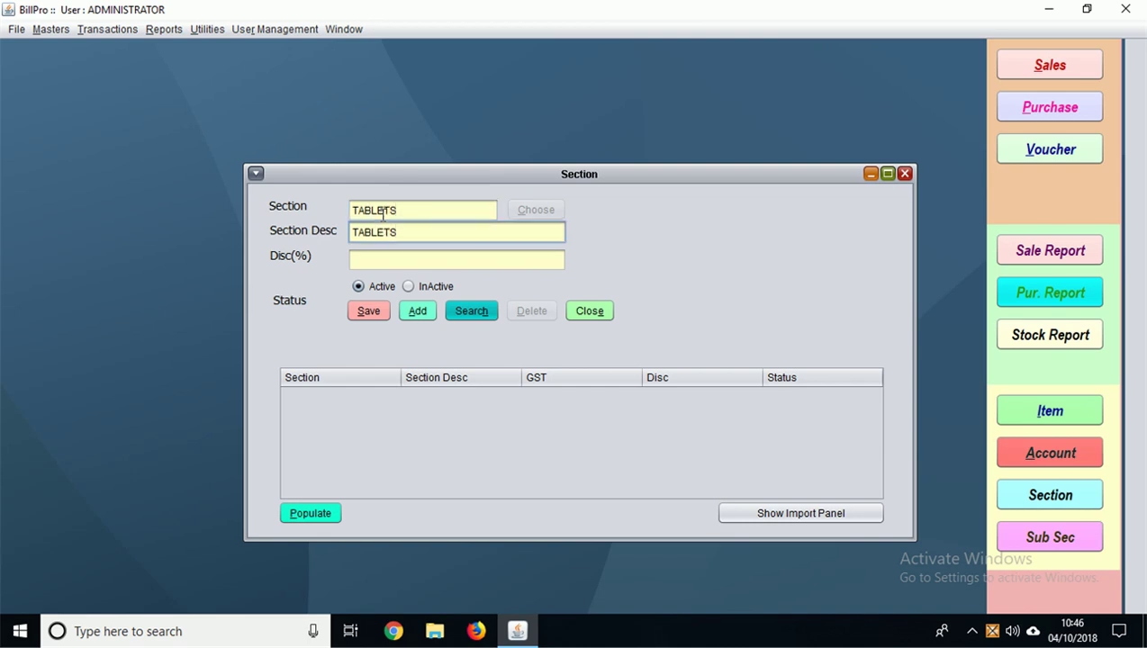
{"action": "left_click", "coordinate": [369, 310]}
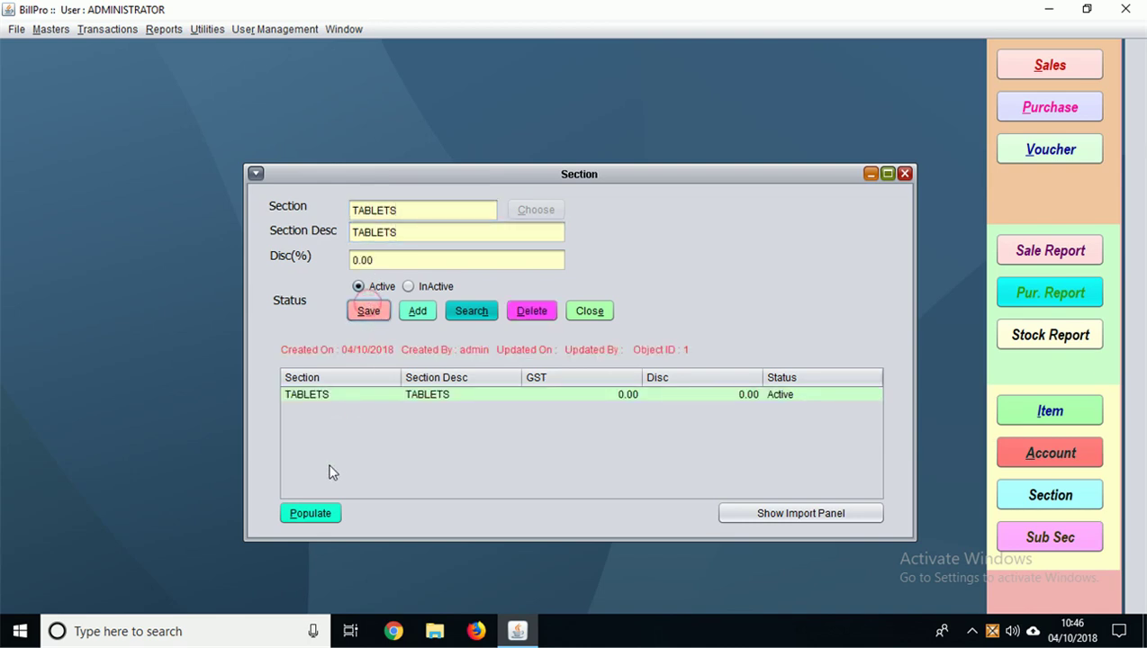
{"action": "left_click", "coordinate": [306, 514]}
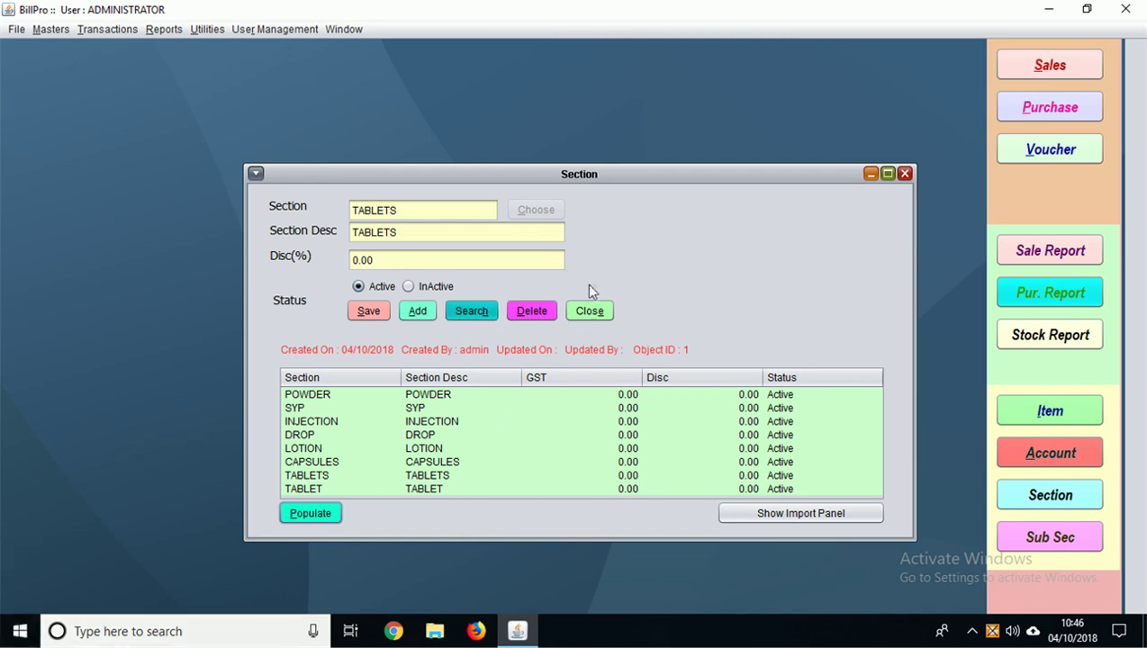
{"action": "left_click", "coordinate": [583, 311]}
{"action": "left_click", "coordinate": [50, 29]}
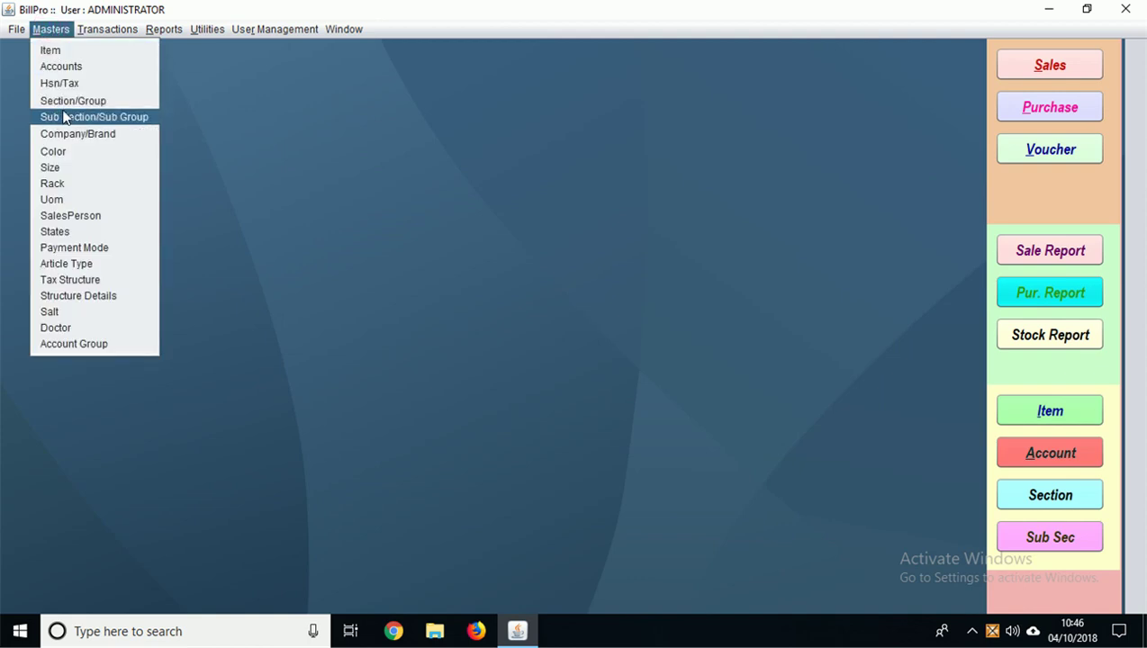
{"action": "left_click", "coordinate": [67, 117]}
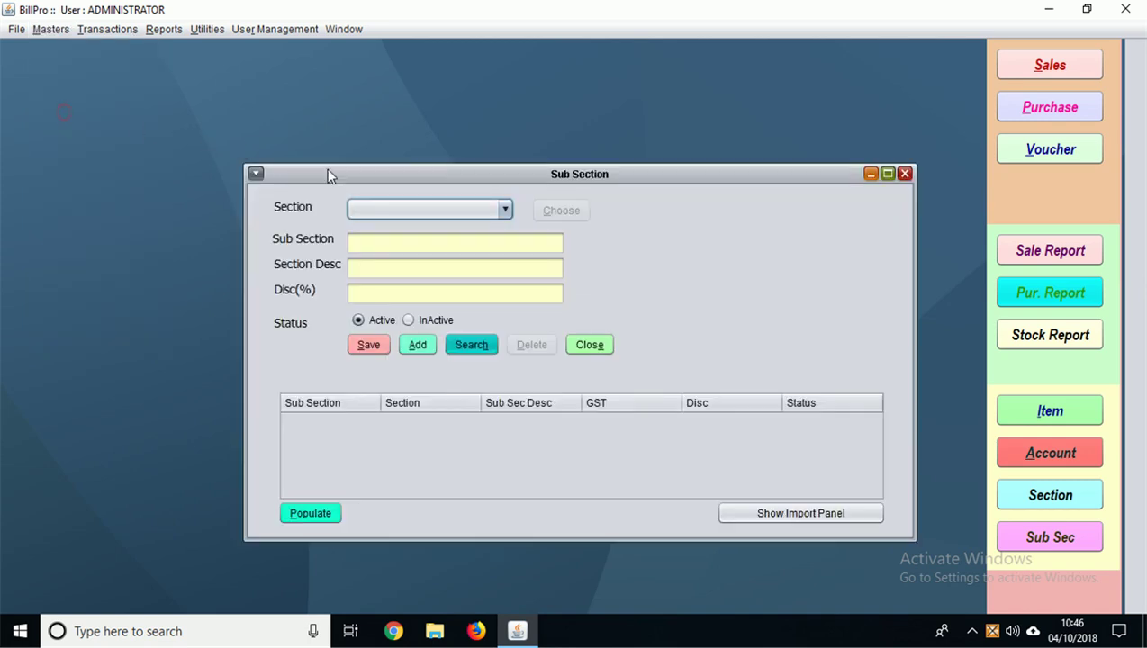
{"action": "left_click", "coordinate": [419, 209]}
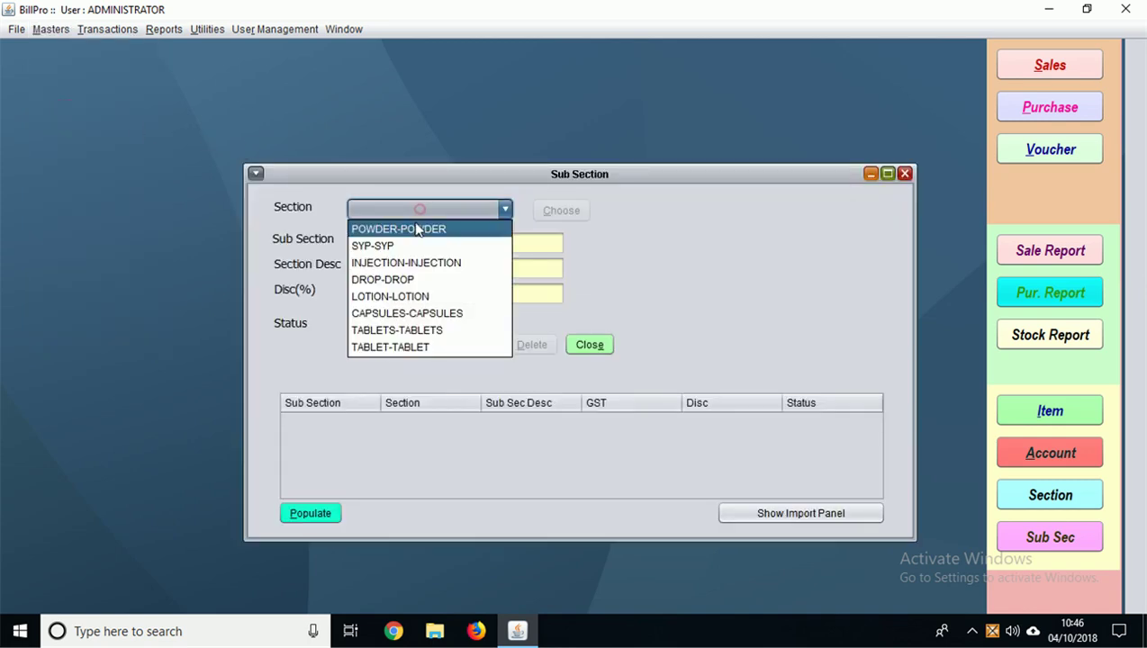
{"action": "left_click", "coordinate": [385, 333]}
{"action": "left_click", "coordinate": [370, 244]}
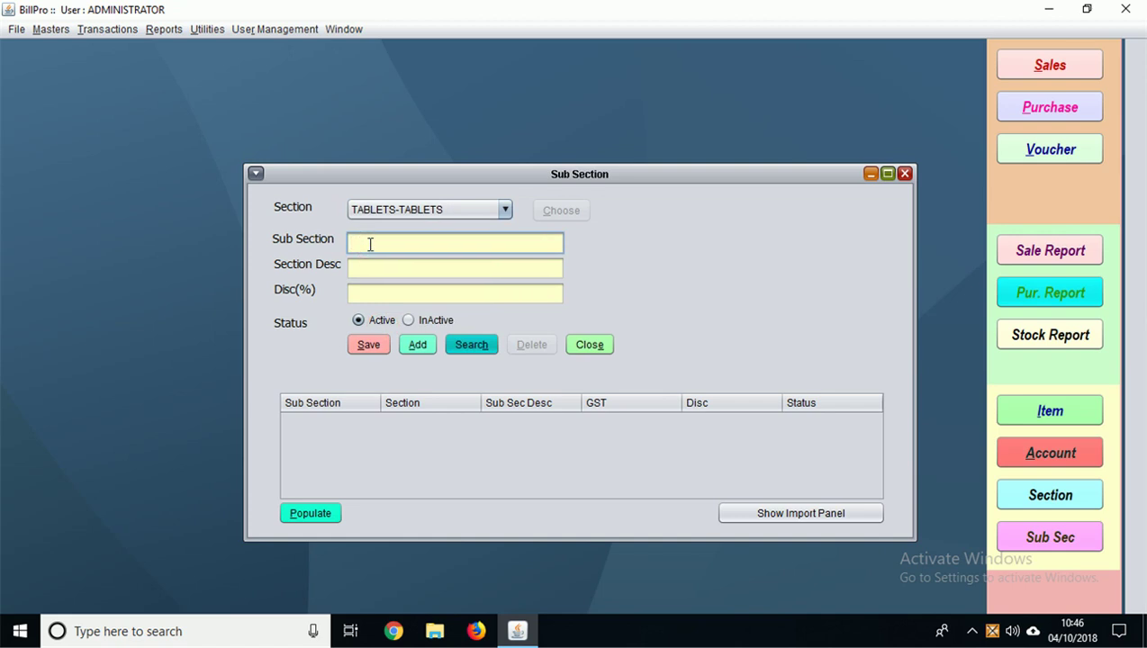
{"action": "left_click", "coordinate": [904, 174]}
{"action": "left_click", "coordinate": [55, 31]}
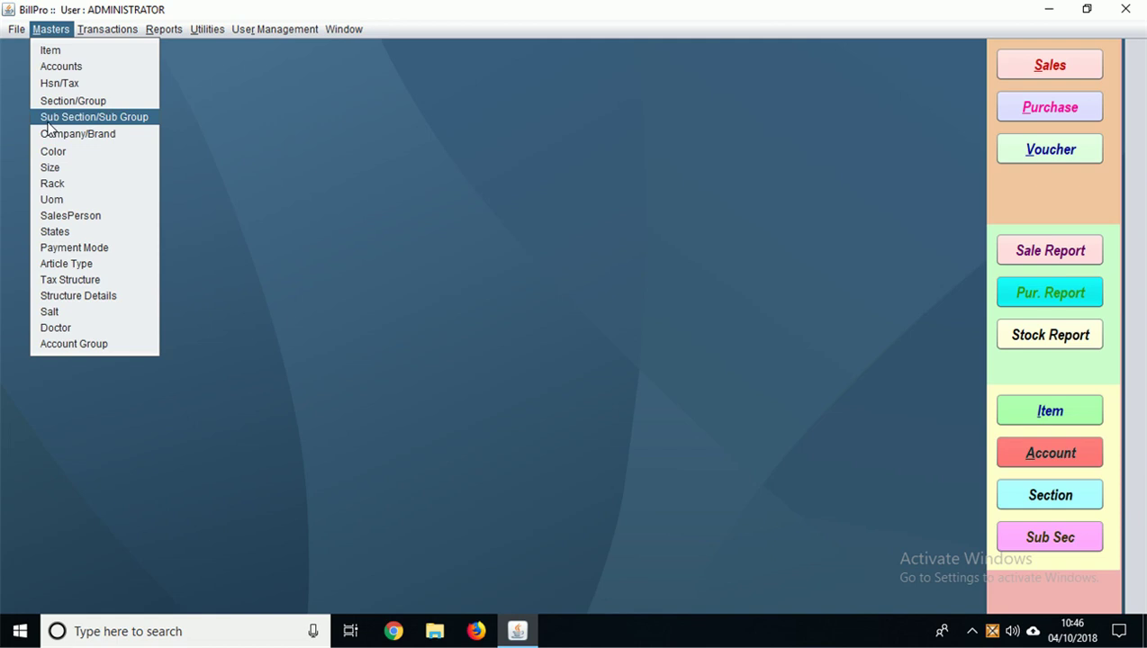
{"action": "left_click", "coordinate": [61, 134]}
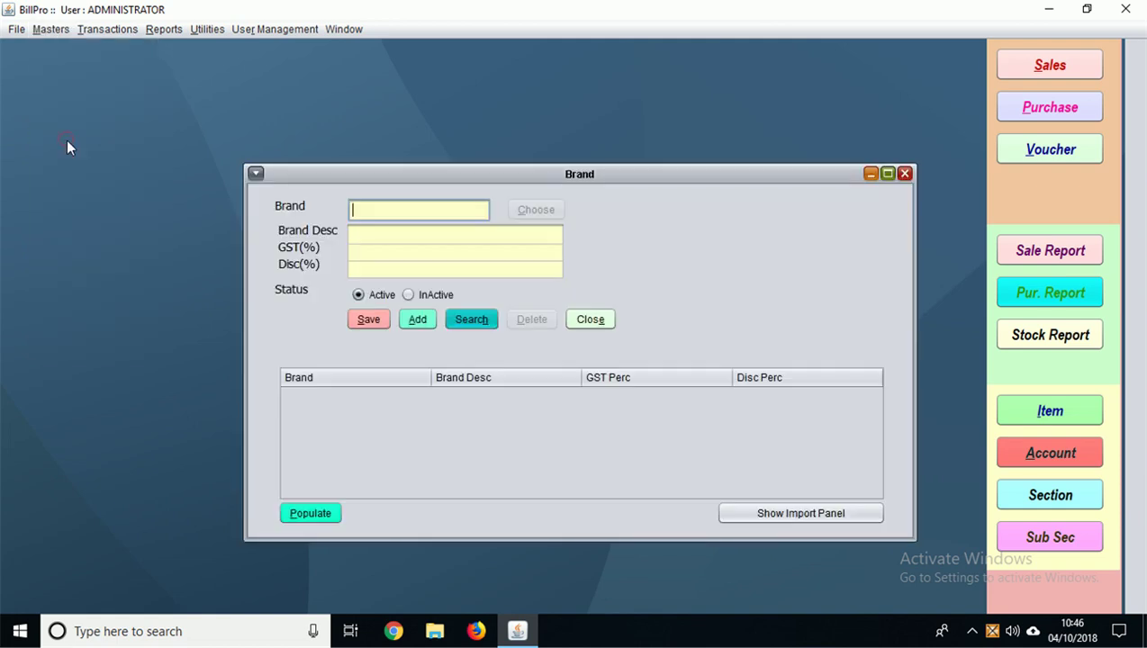
{"action": "left_click", "coordinate": [378, 215]}
{"action": "left_click", "coordinate": [317, 511]}
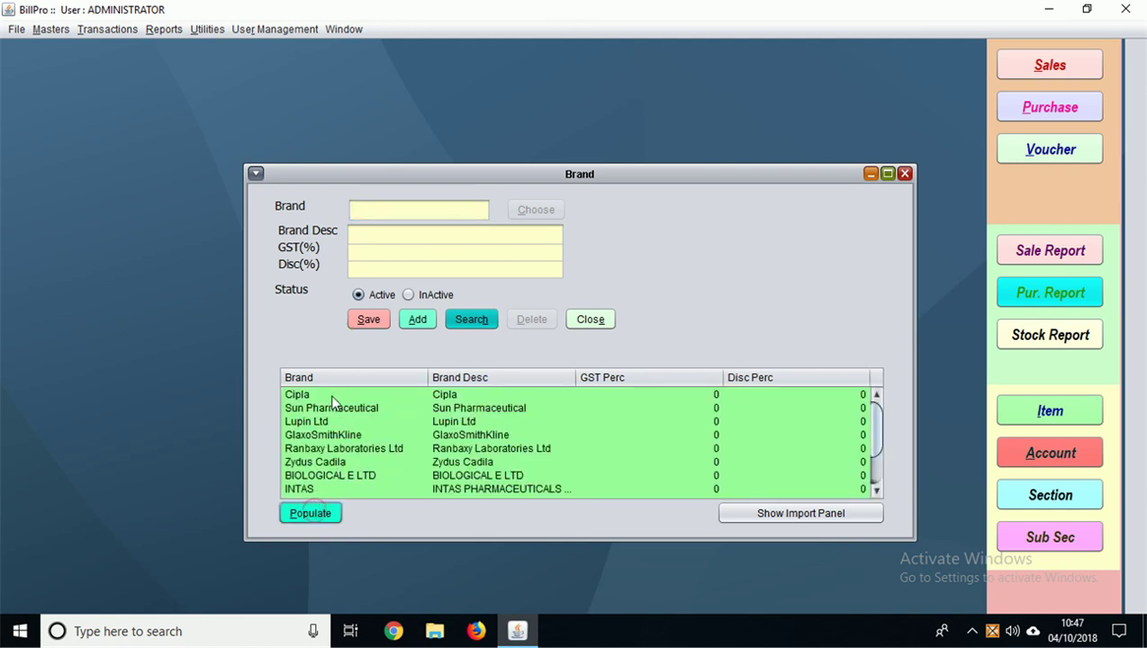
{"action": "left_click", "coordinate": [298, 396]}
{"action": "left_click", "coordinate": [309, 409]}
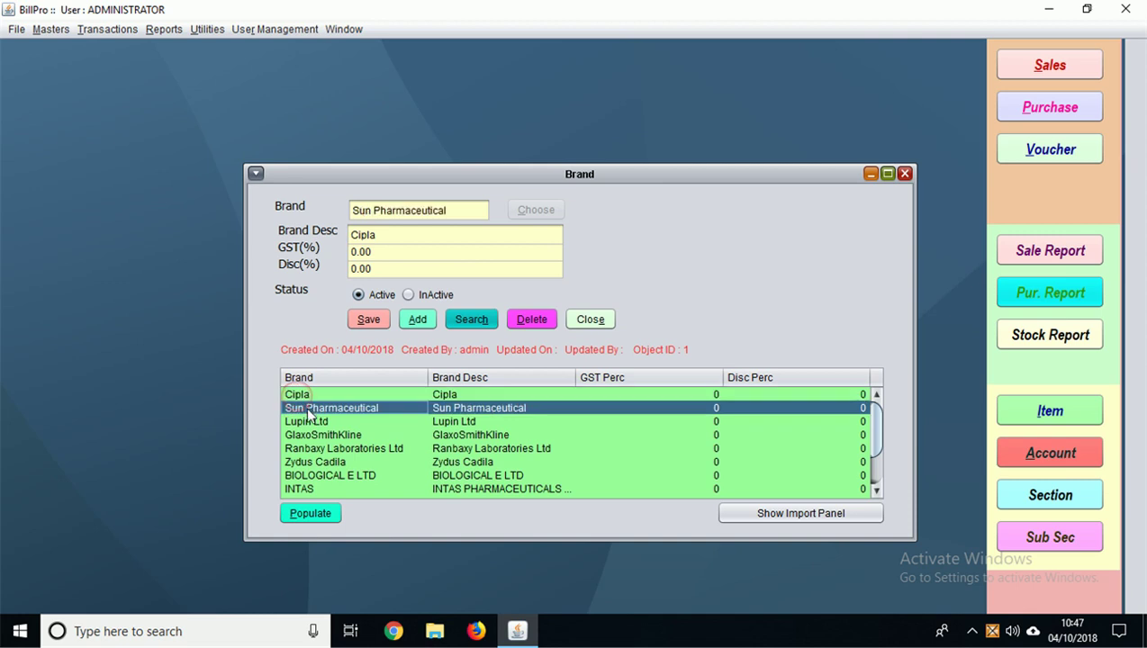
{"action": "left_click", "coordinate": [308, 422]}
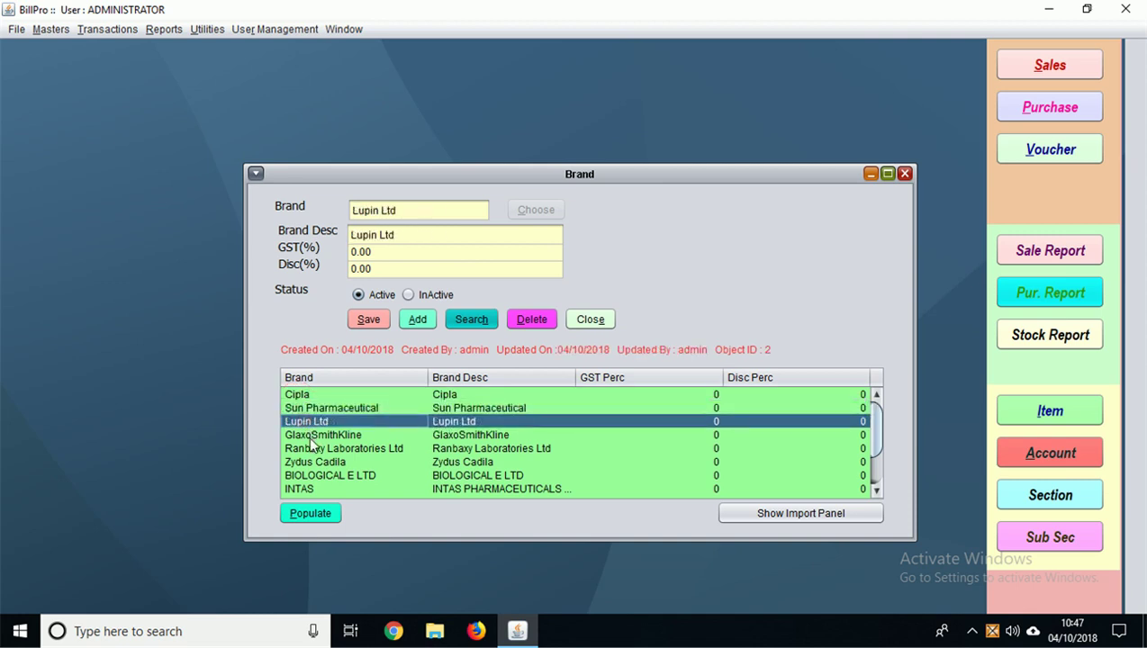
{"action": "left_click", "coordinate": [311, 437]}
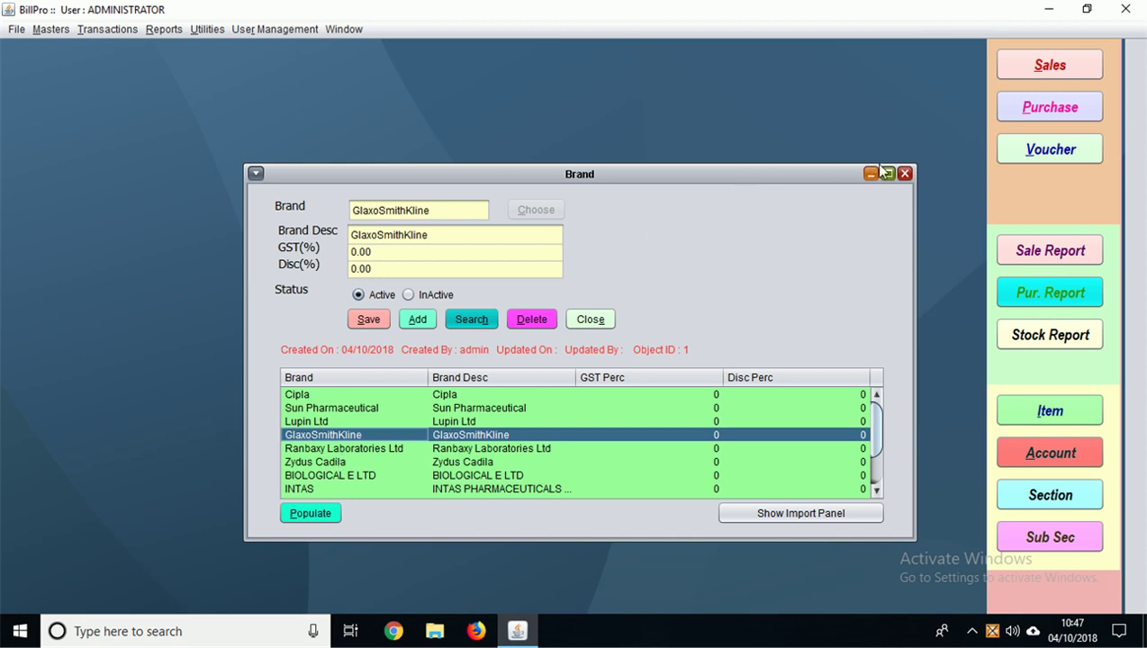
{"action": "left_click", "coordinate": [411, 320]}
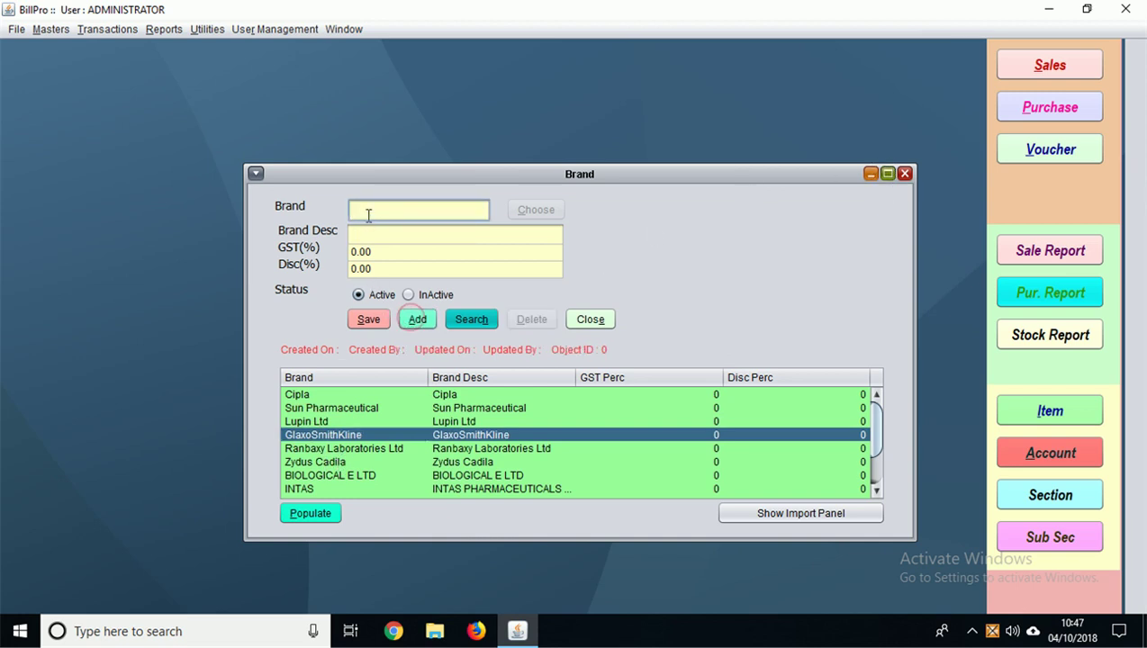
{"action": "left_click", "coordinate": [905, 173]}
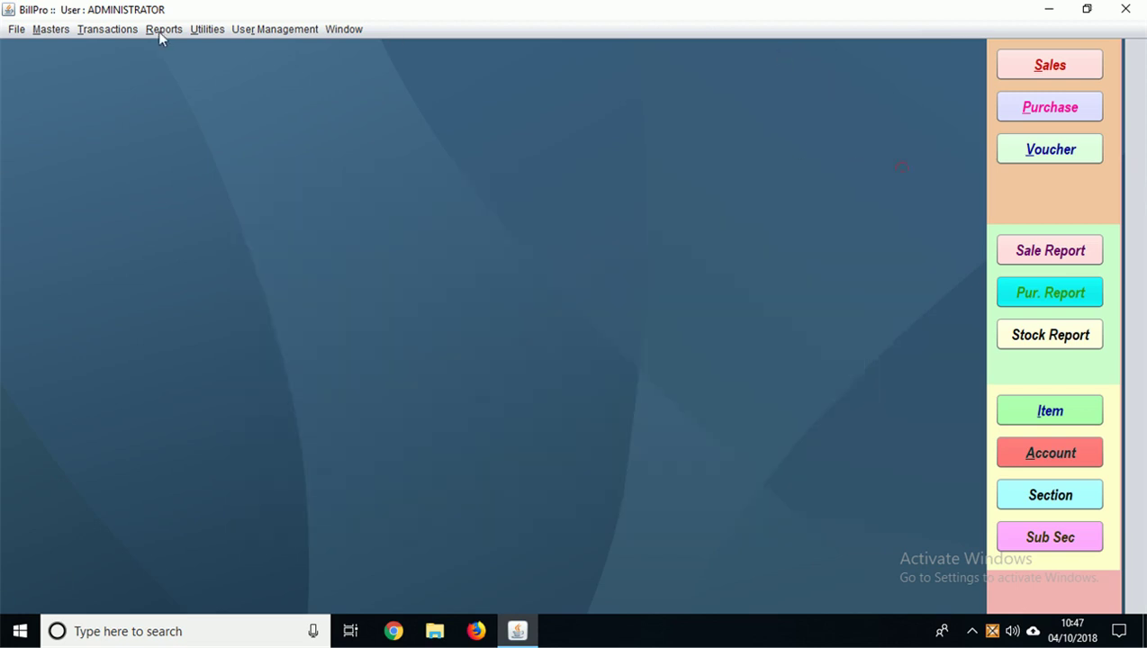
{"action": "left_click", "coordinate": [49, 30]}
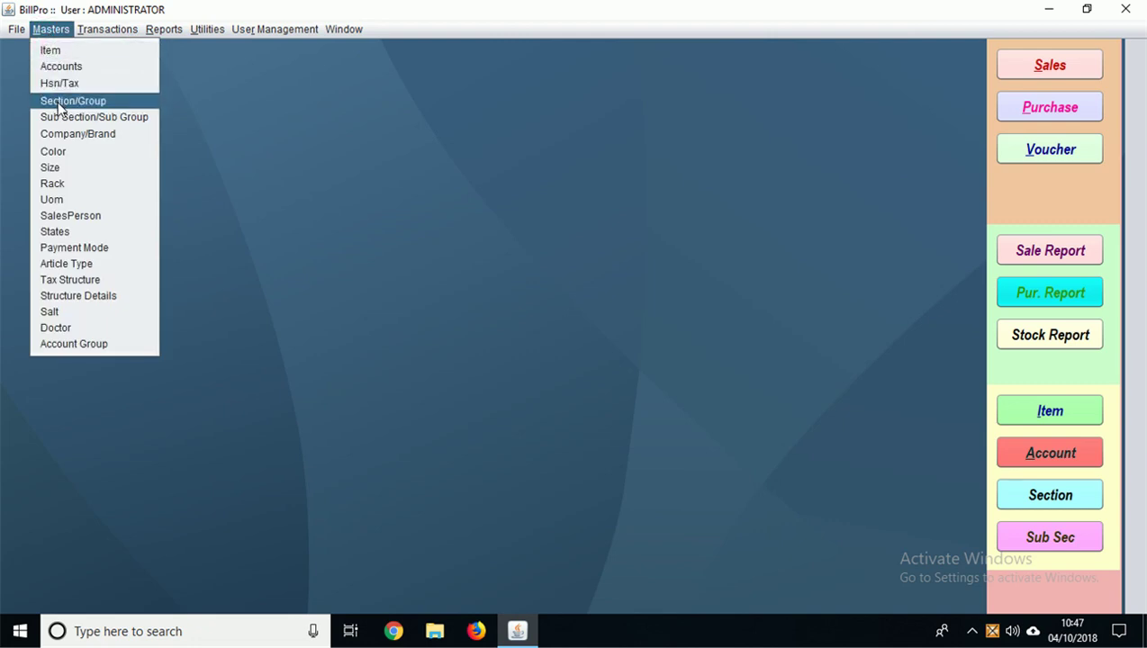
Step: Try adding rack S1 (description S1), dismiss the duplicate error, list racks, and close the Rack master
{"action": "left_click", "coordinate": [54, 184]}
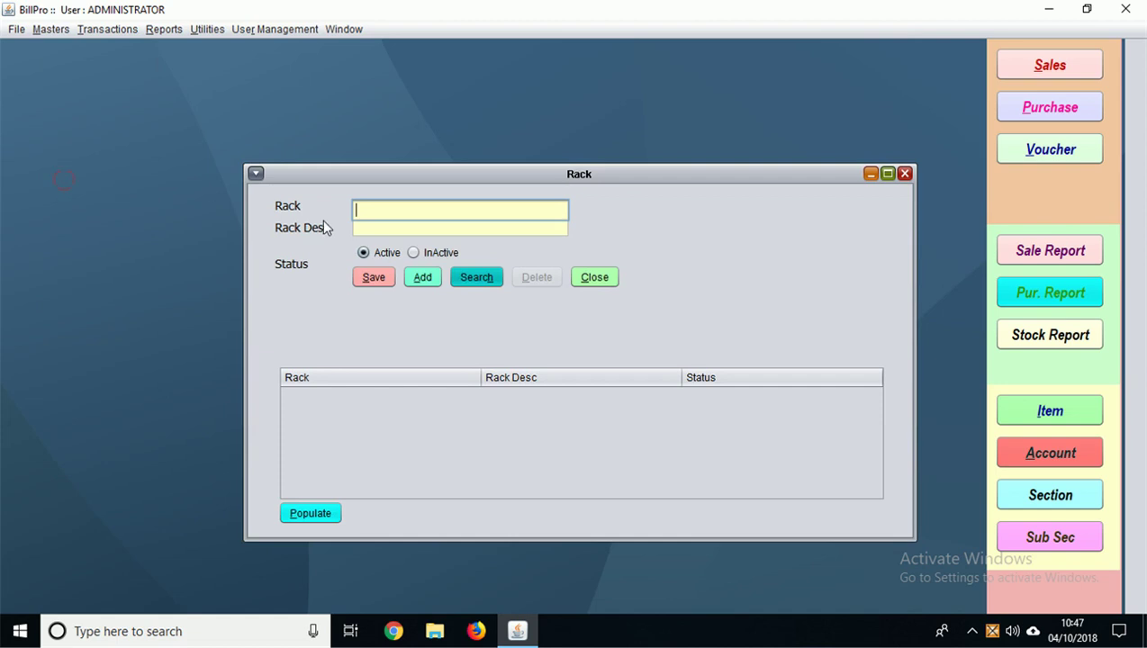
{"action": "type", "text": "S1"}
{"action": "left_click", "coordinate": [369, 227]}
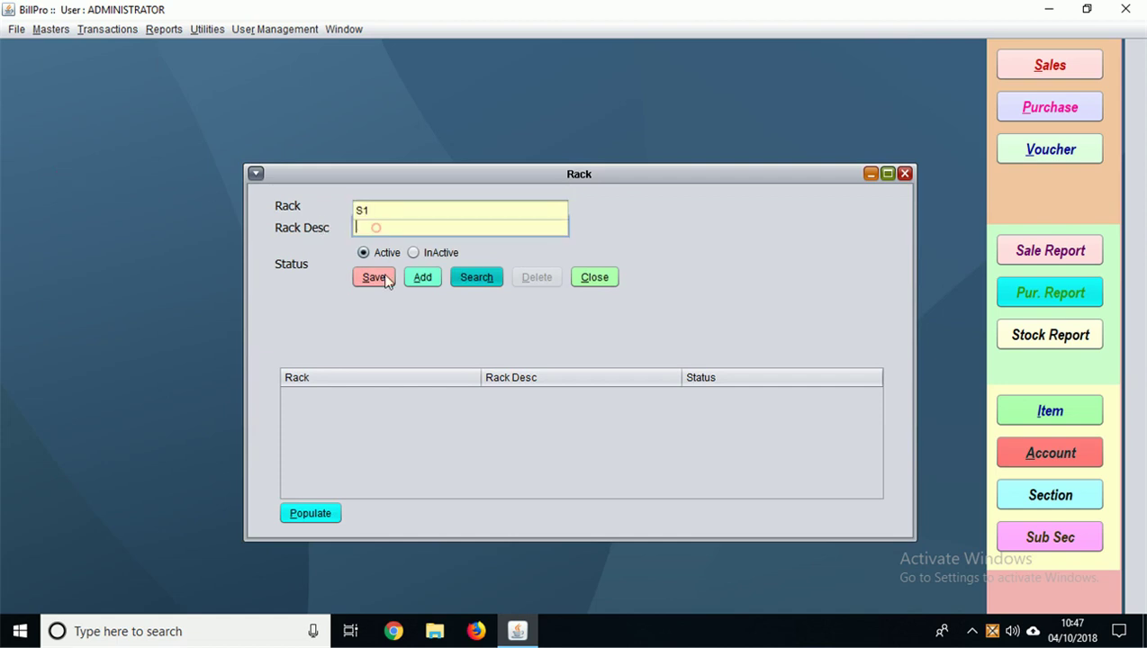
{"action": "type", "text": "S1"}
{"action": "left_click", "coordinate": [376, 276]}
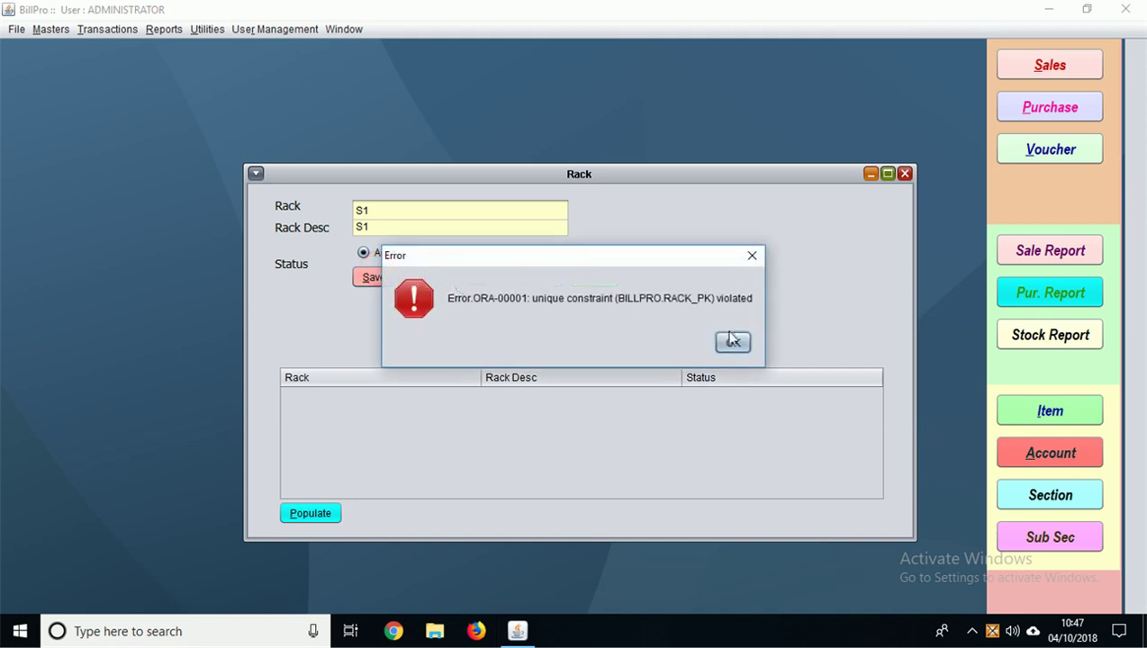
{"action": "left_click", "coordinate": [731, 342]}
{"action": "left_click", "coordinate": [311, 518]}
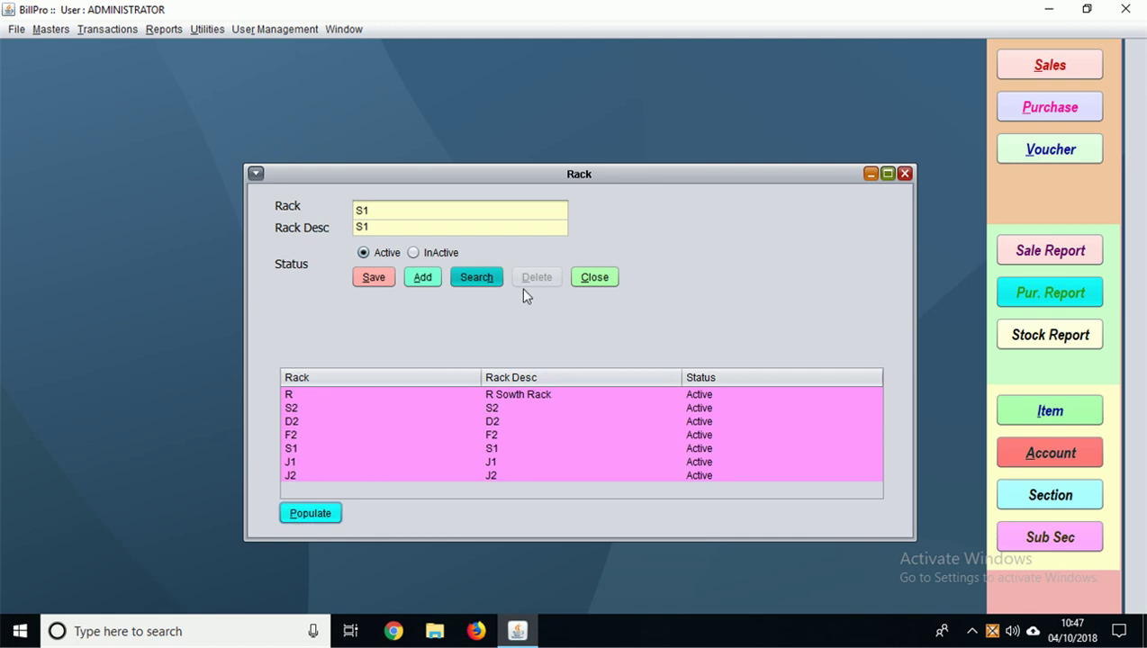
{"action": "left_click", "coordinate": [594, 279]}
{"action": "key", "text": "XF86AudioMute"}
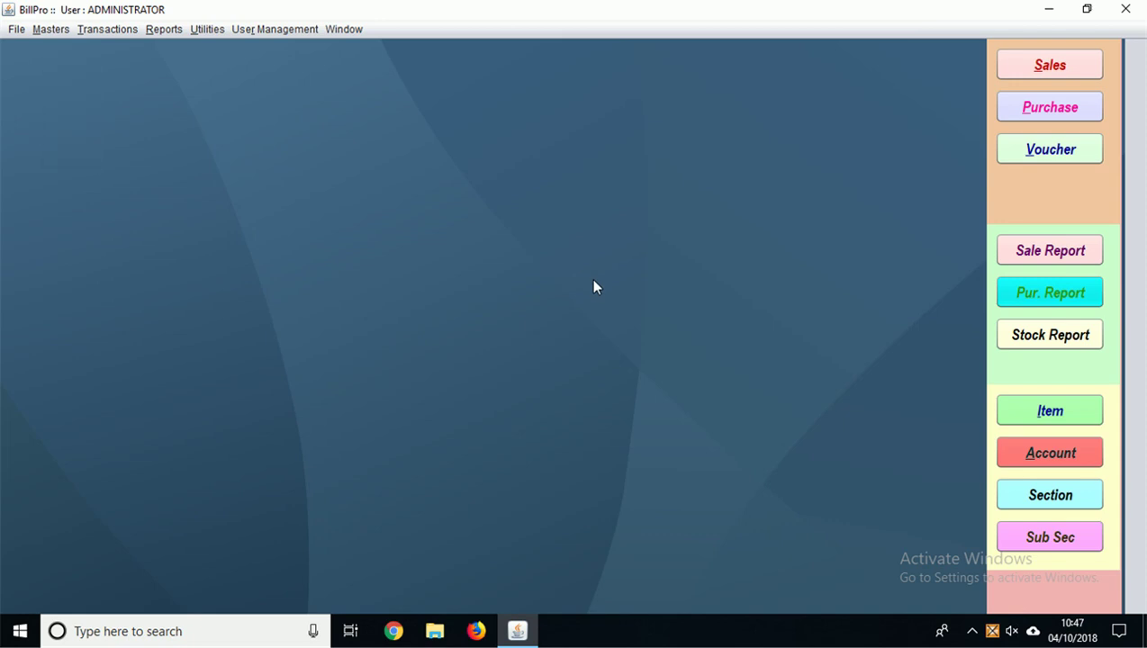
Step: Start a new item SARTEL AM 40MG and assign it HSN 30049069-TABLET
{"action": "left_click", "coordinate": [50, 31]}
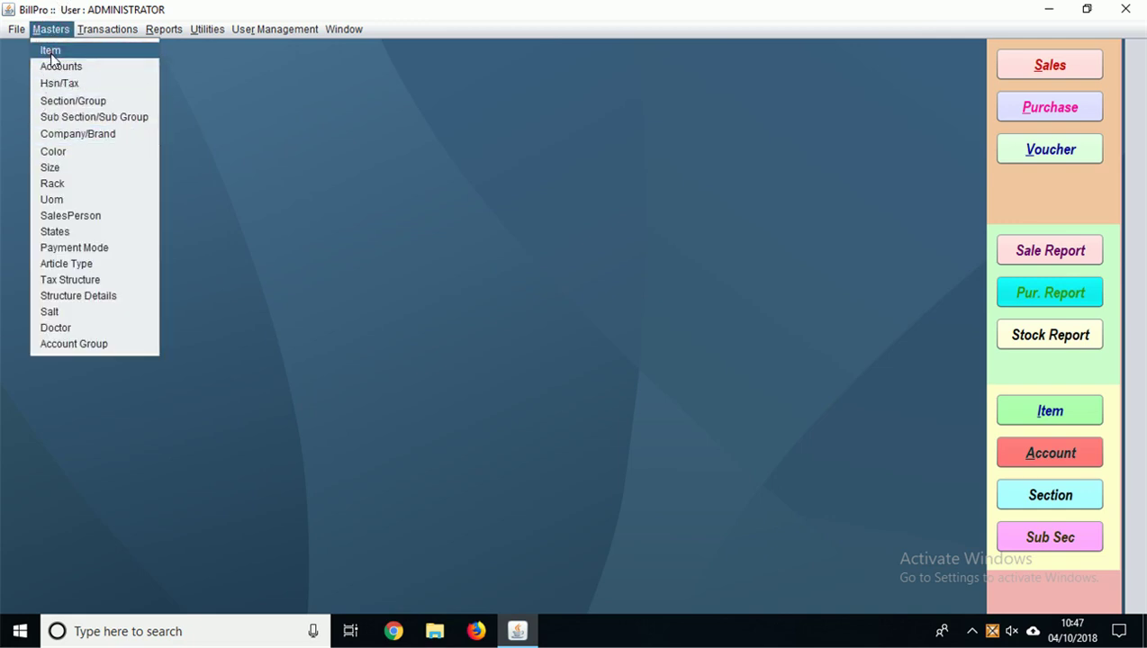
{"action": "left_click", "coordinate": [51, 52]}
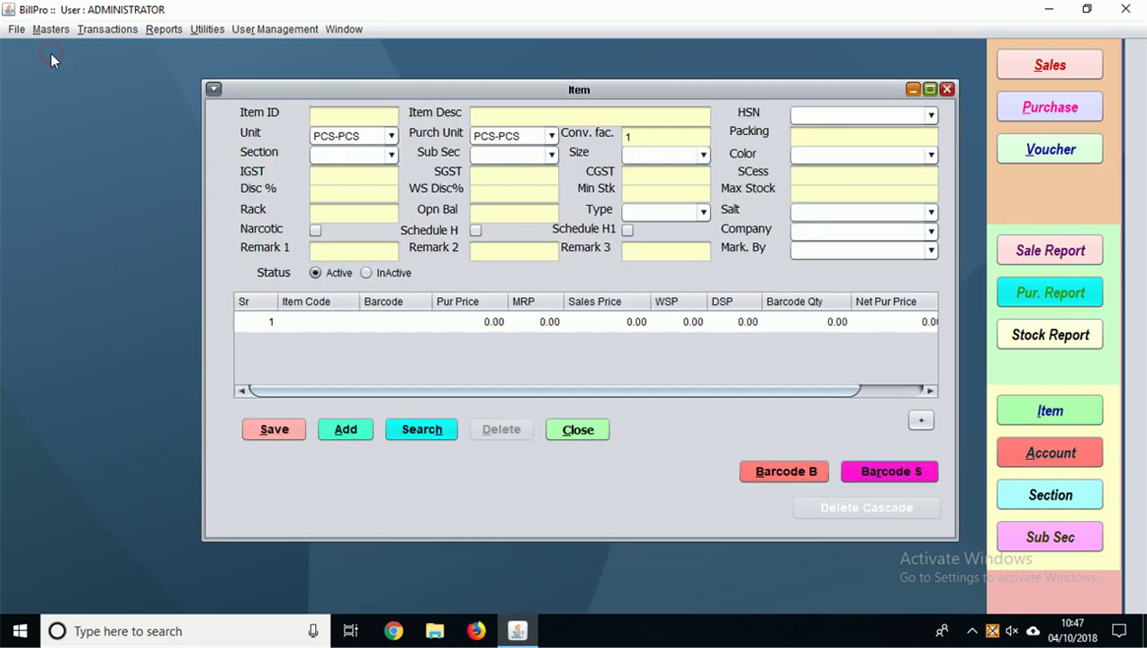
{"action": "left_click", "coordinate": [488, 119]}
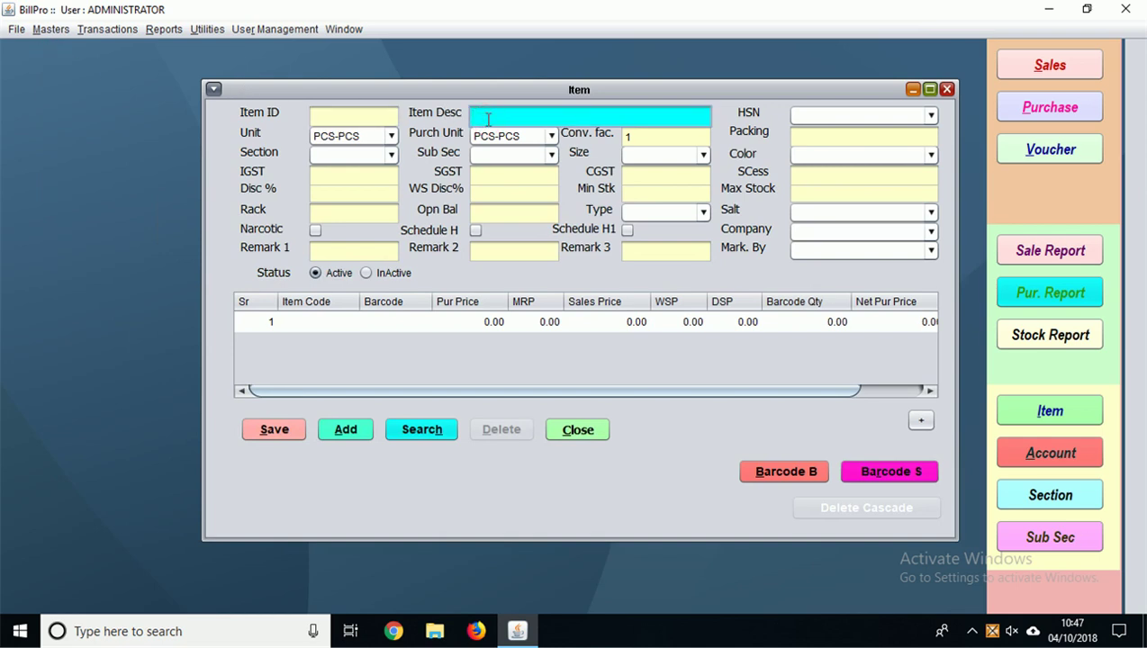
{"action": "type", "text": "SARTEL AM 40MG"}
{"action": "left_click", "coordinate": [827, 120]}
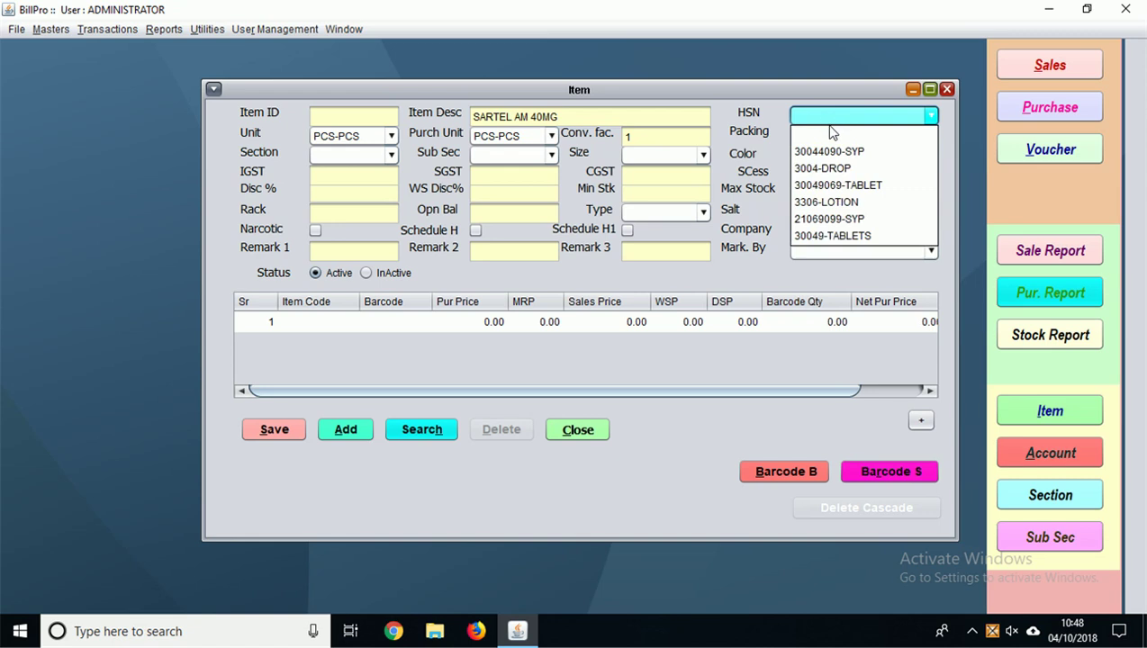
{"action": "left_click", "coordinate": [832, 133]}
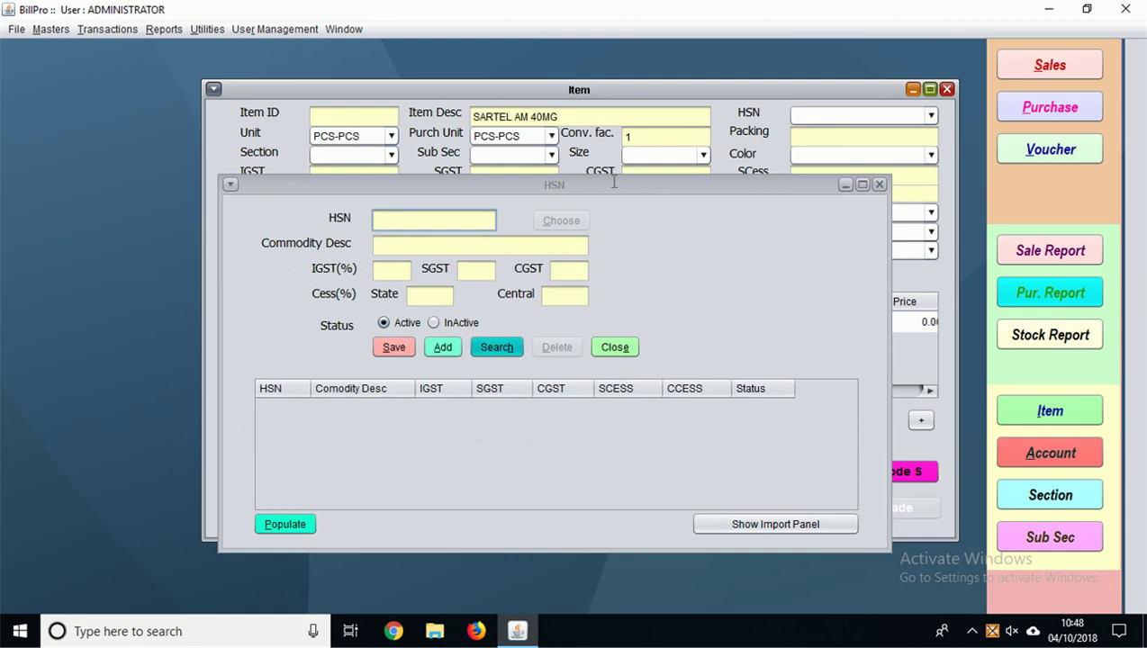
{"action": "left_click", "coordinate": [297, 524]}
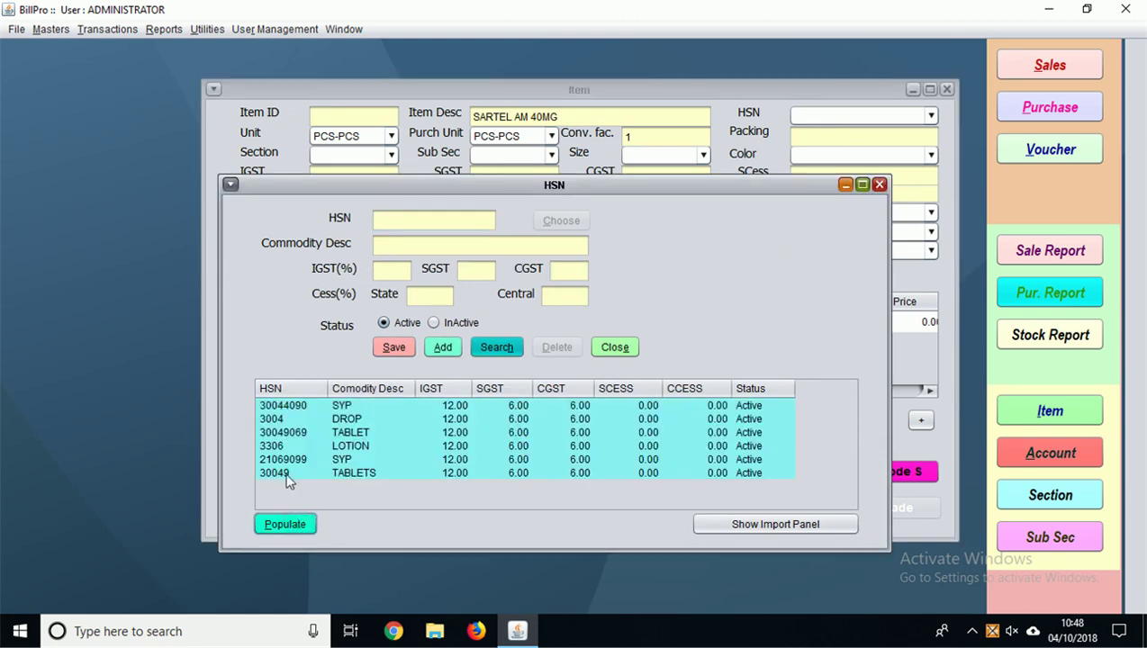
{"action": "left_click", "coordinate": [280, 430]}
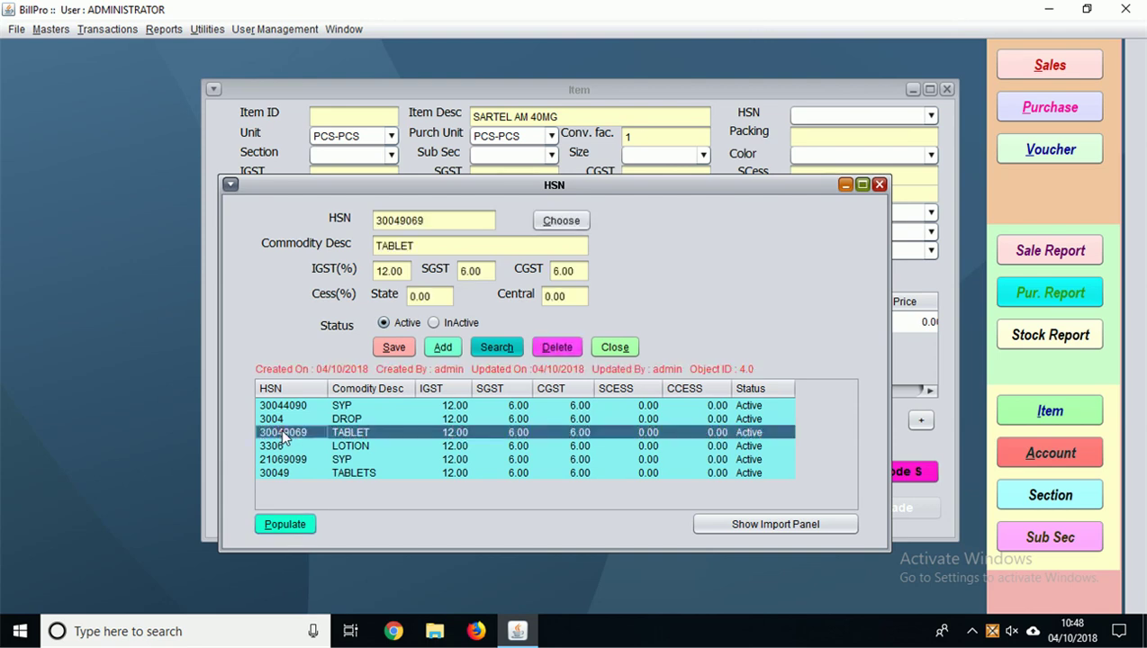
{"action": "left_click", "coordinate": [559, 222]}
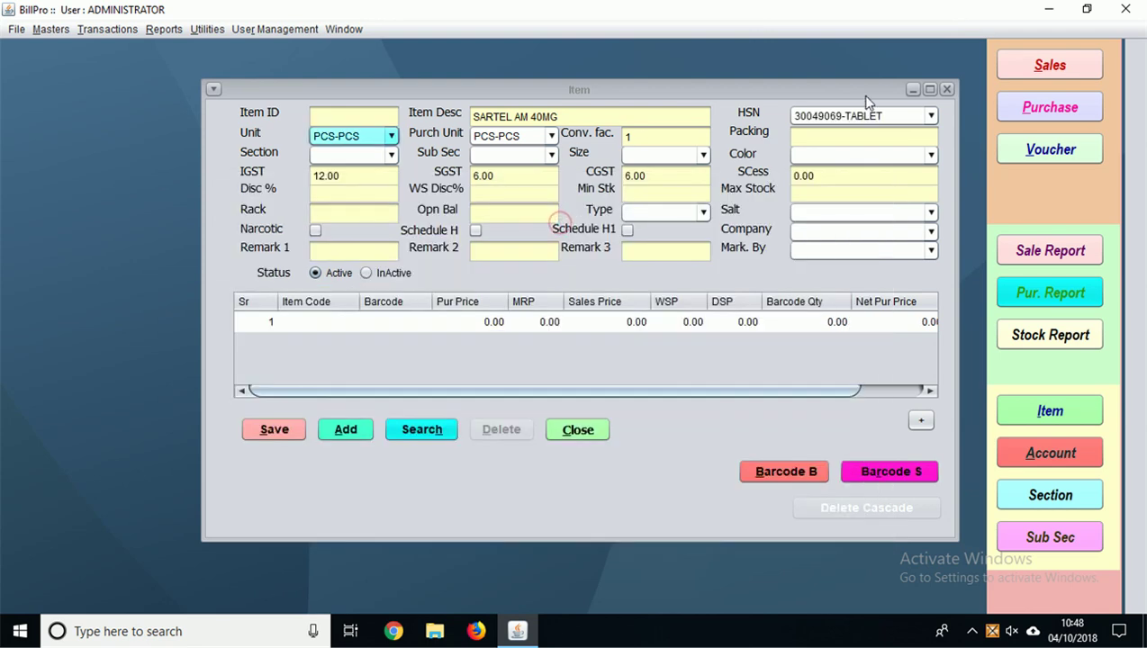
Step: Set unit TAB, purchase unit STRIP, conversion factor 15 and packing 1X15
{"action": "left_click", "coordinate": [391, 136]}
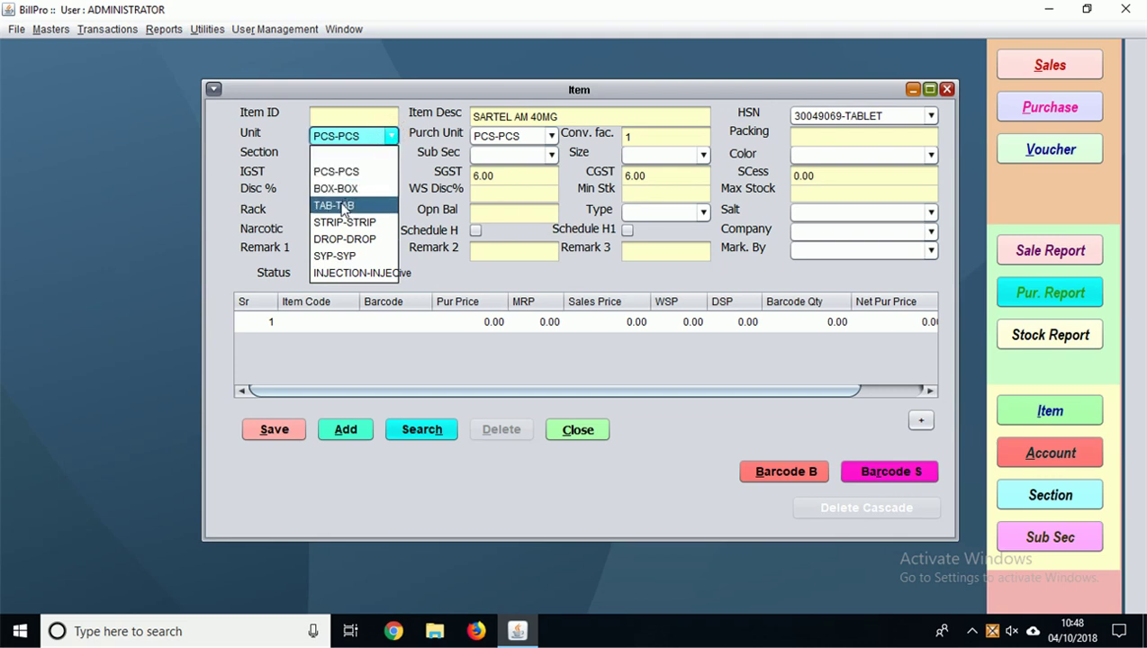
{"action": "left_click", "coordinate": [342, 207]}
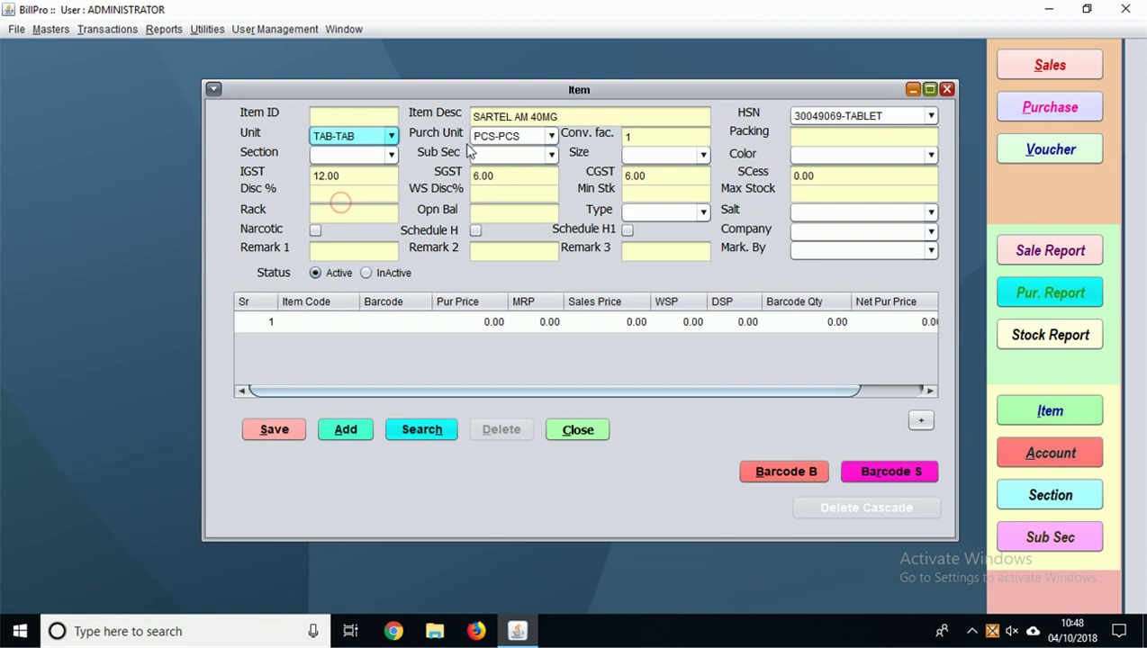
{"action": "left_click", "coordinate": [550, 136]}
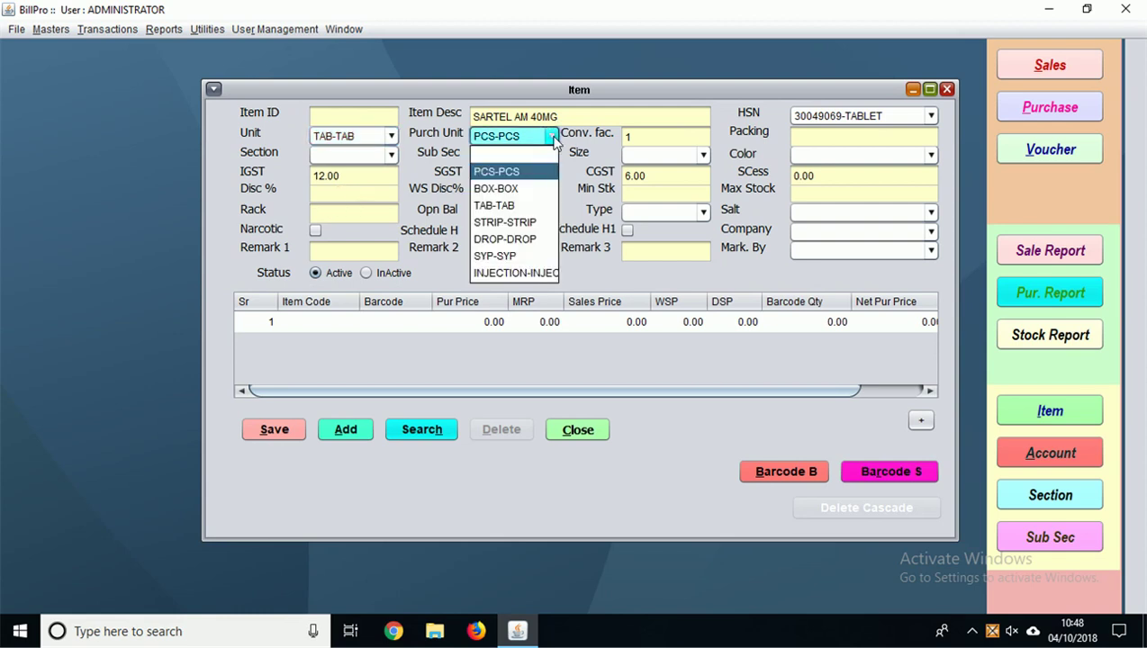
{"action": "left_click", "coordinate": [494, 222]}
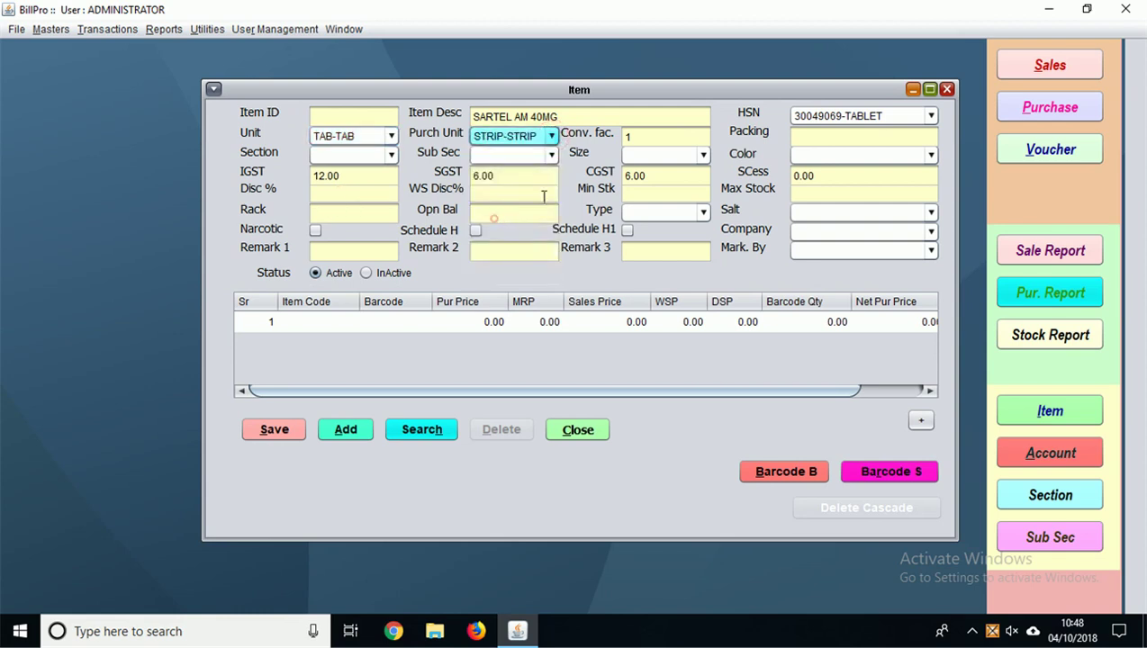
{"action": "left_click", "coordinate": [644, 135]}
{"action": "key", "text": "BackSpace"}
{"action": "type", "text": "15"}
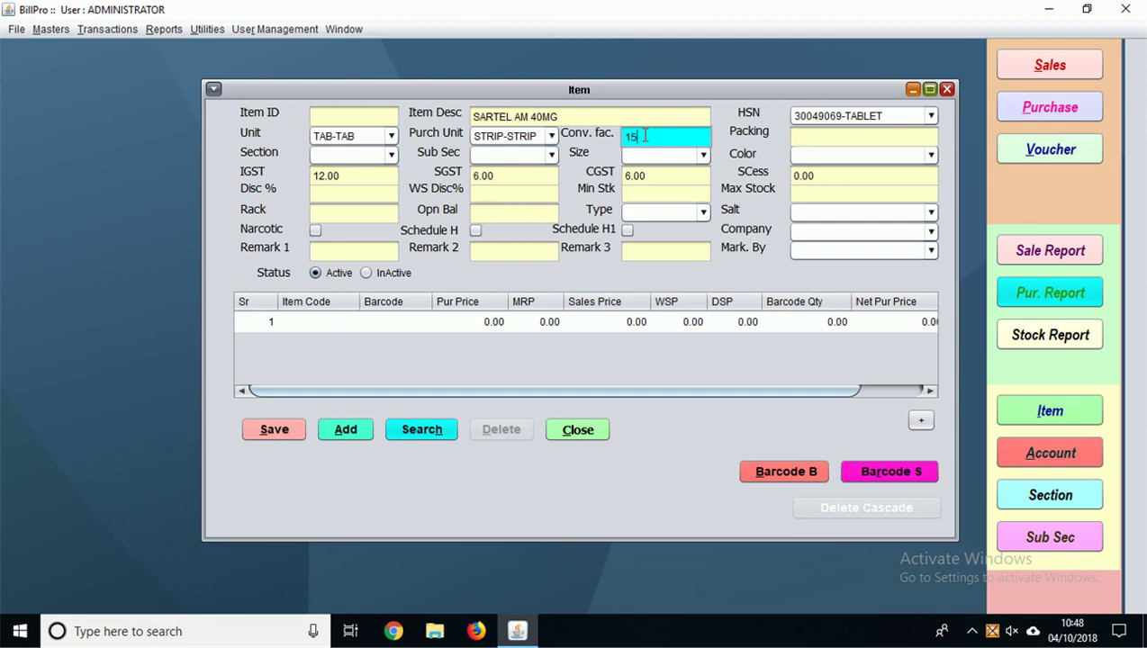
{"action": "key", "text": "Return"}
{"action": "type", "text": "1X15"}
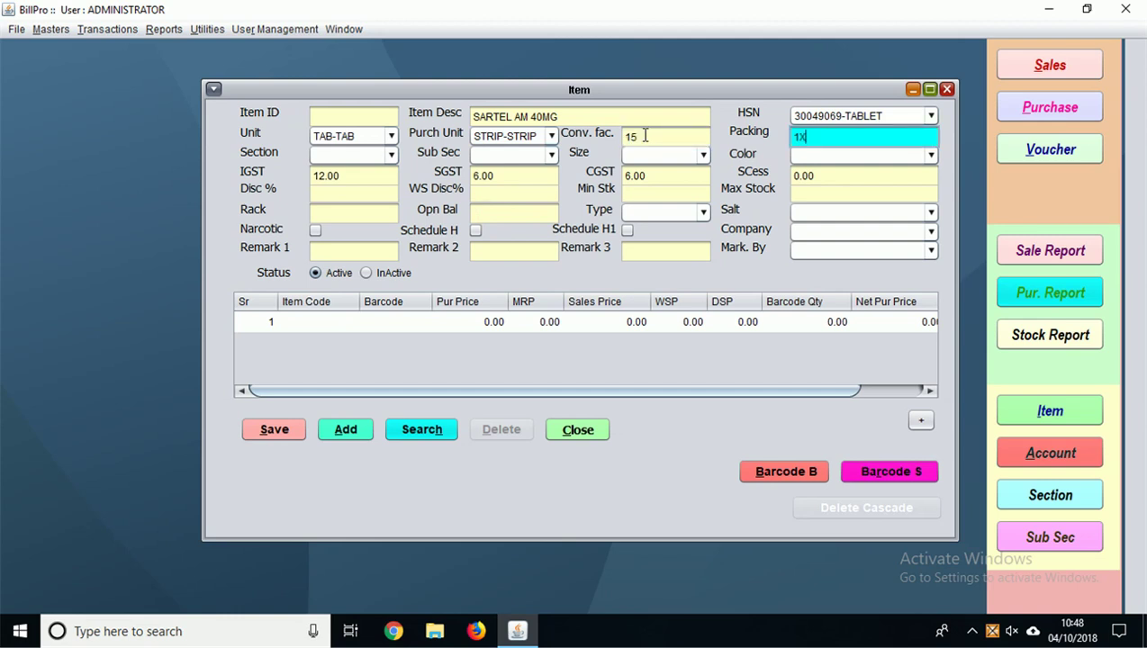
Step: Put the item in the TABLETS section with company INTAS
{"action": "left_click", "coordinate": [391, 155]}
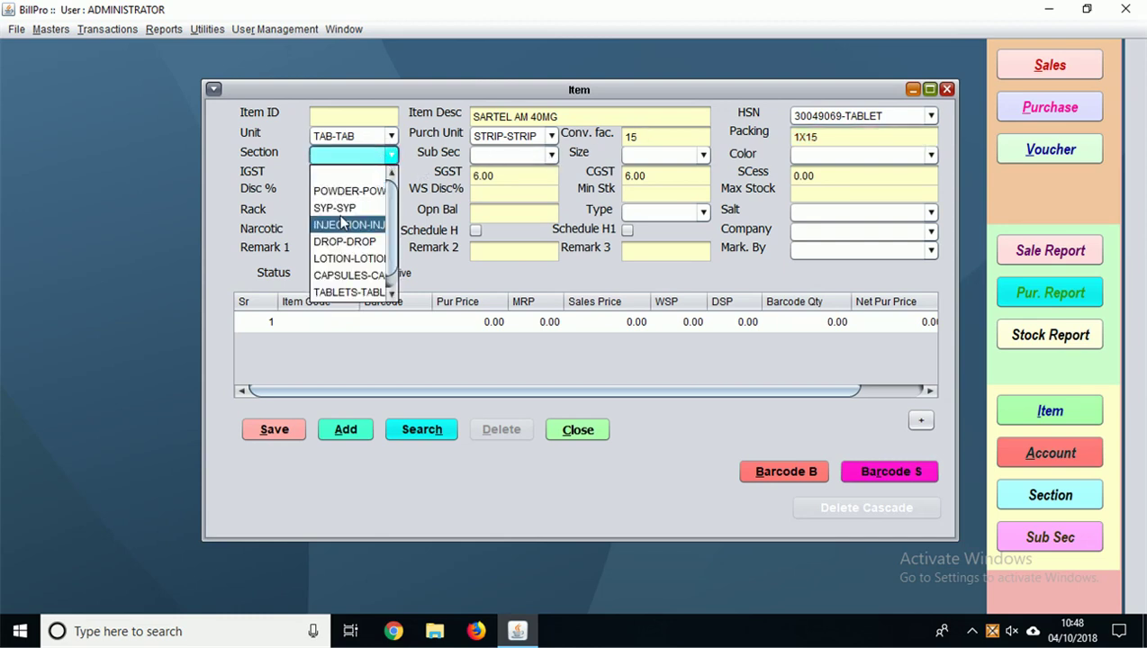
{"action": "left_click", "coordinate": [334, 289]}
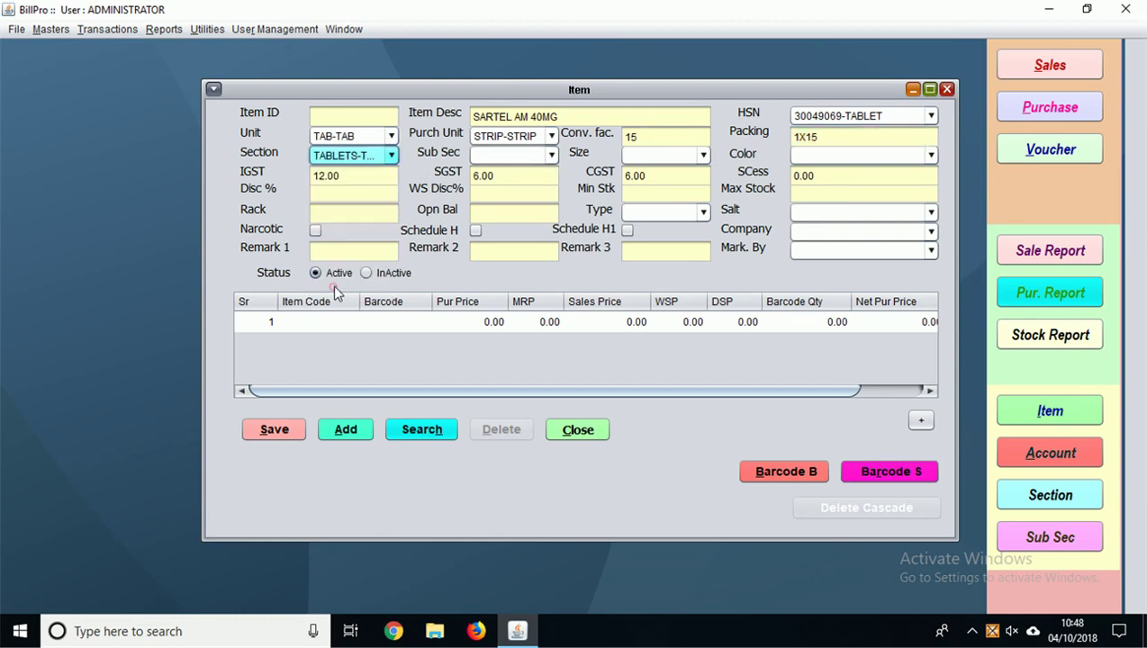
{"action": "left_click", "coordinate": [833, 234]}
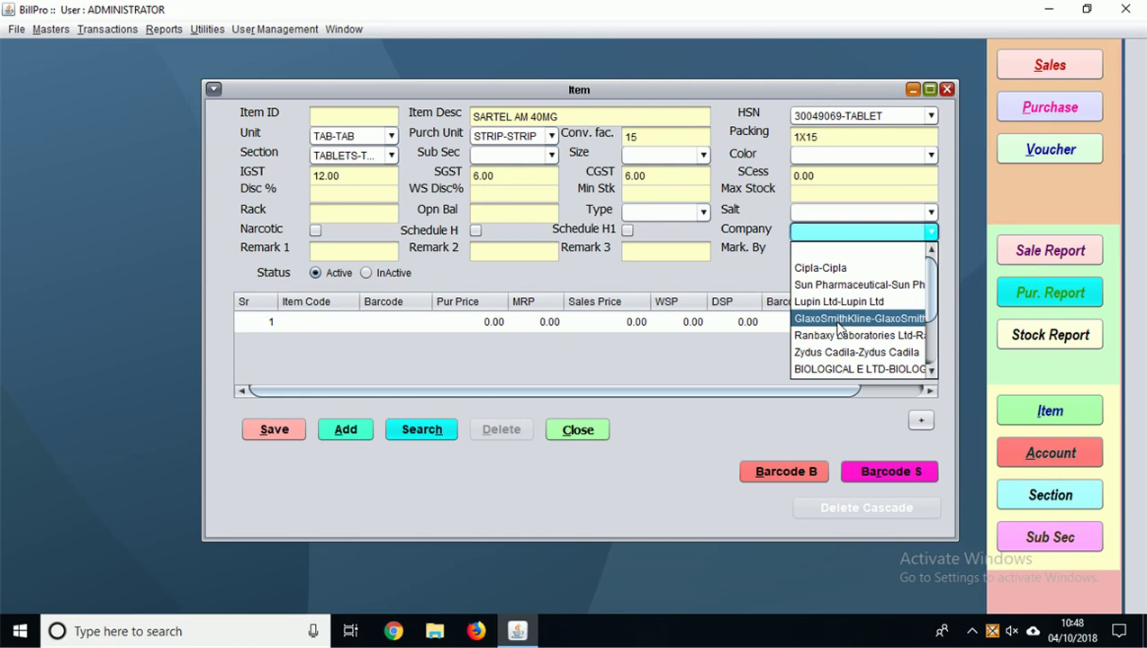
{"action": "scroll", "coordinate": [833, 351], "scroll_direction": "down", "scroll_amount": 1}
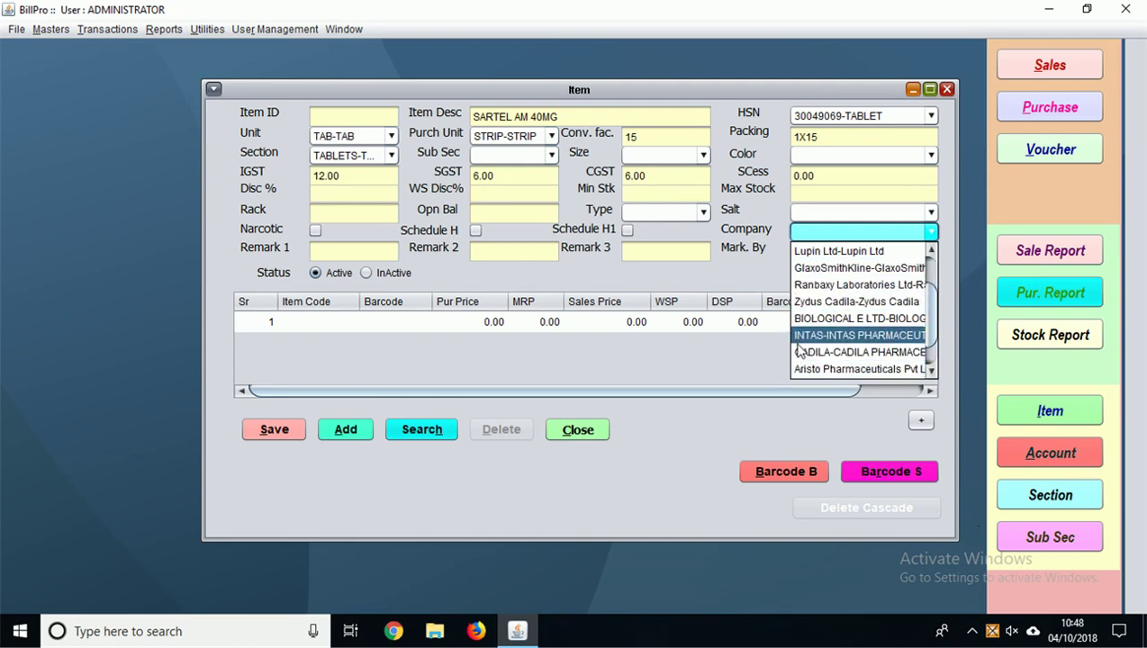
{"action": "left_click", "coordinate": [803, 335]}
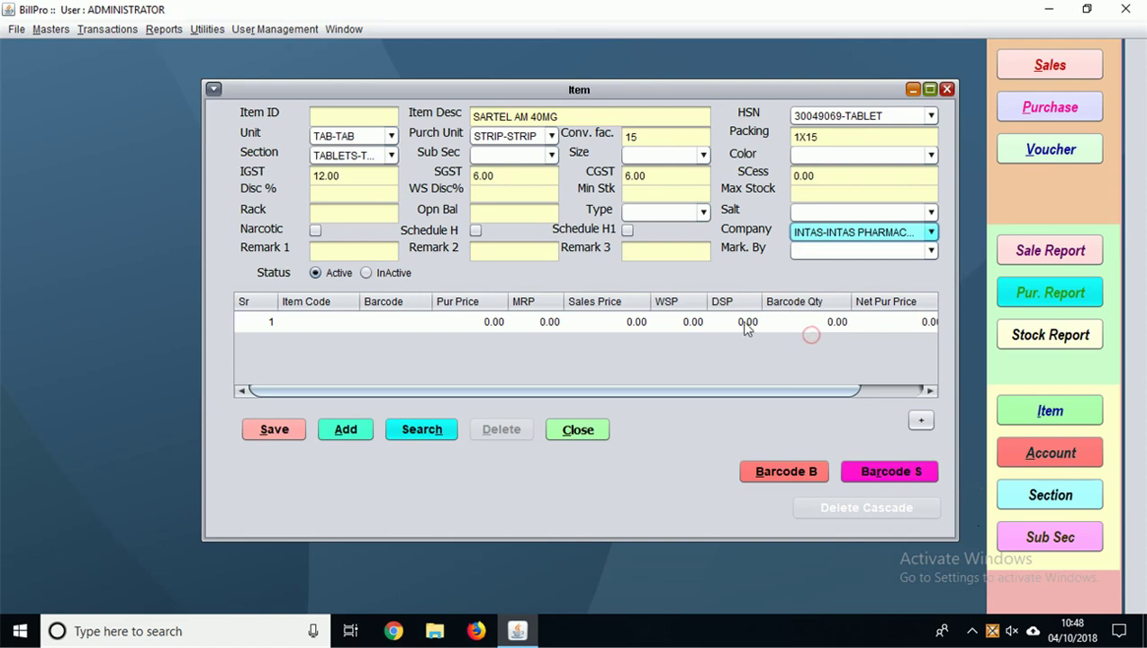
Step: Enter purchase price 140 and MRP 159, save SARTEL AM 40MG as item 1013, and start a blank item
{"action": "double_click", "coordinate": [486, 330]}
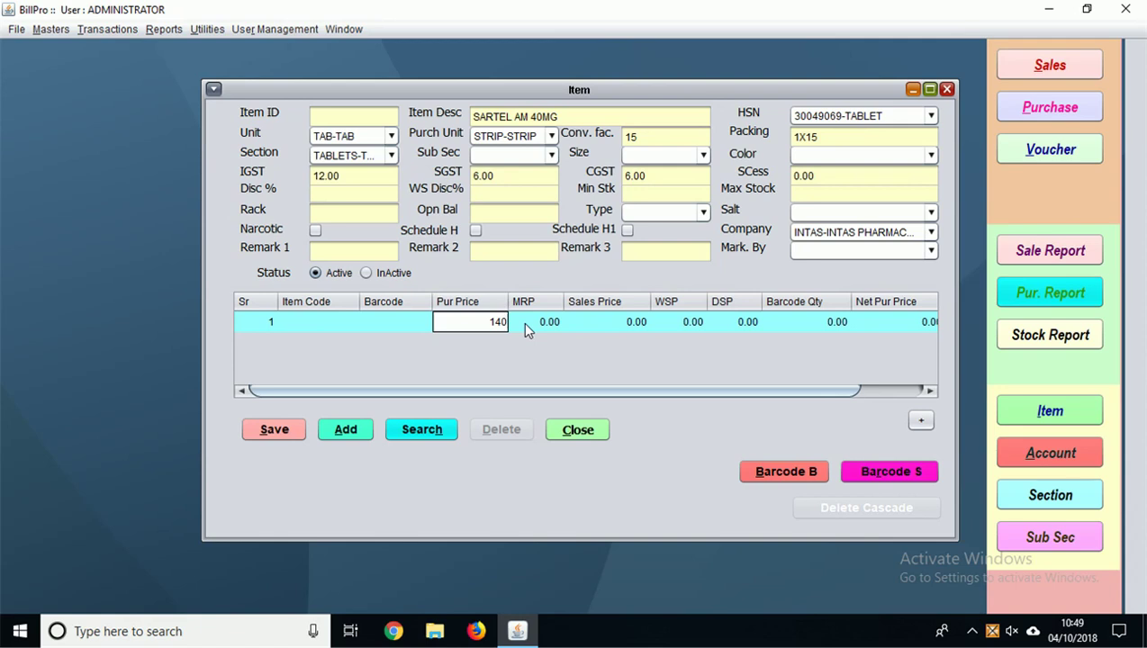
{"action": "key", "text": "Return"}
{"action": "double_click", "coordinate": [525, 324]}
{"action": "key", "text": "BackSpace"}
{"action": "type", "text": "1"}
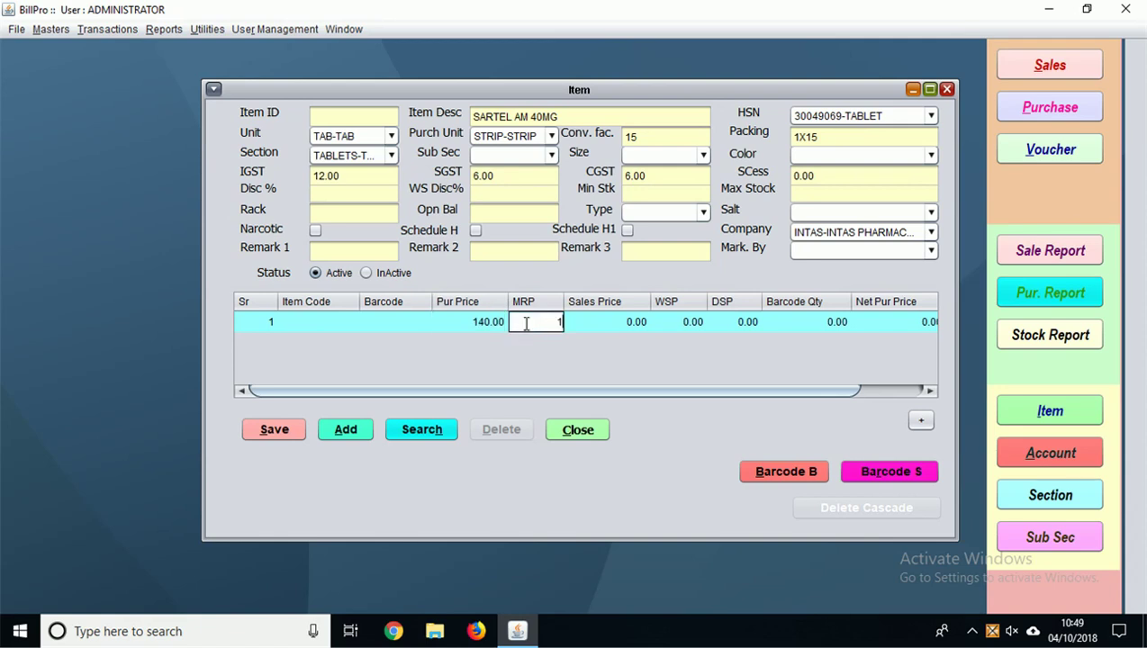
{"action": "type", "text": "59"}
{"action": "key", "text": "Return"}
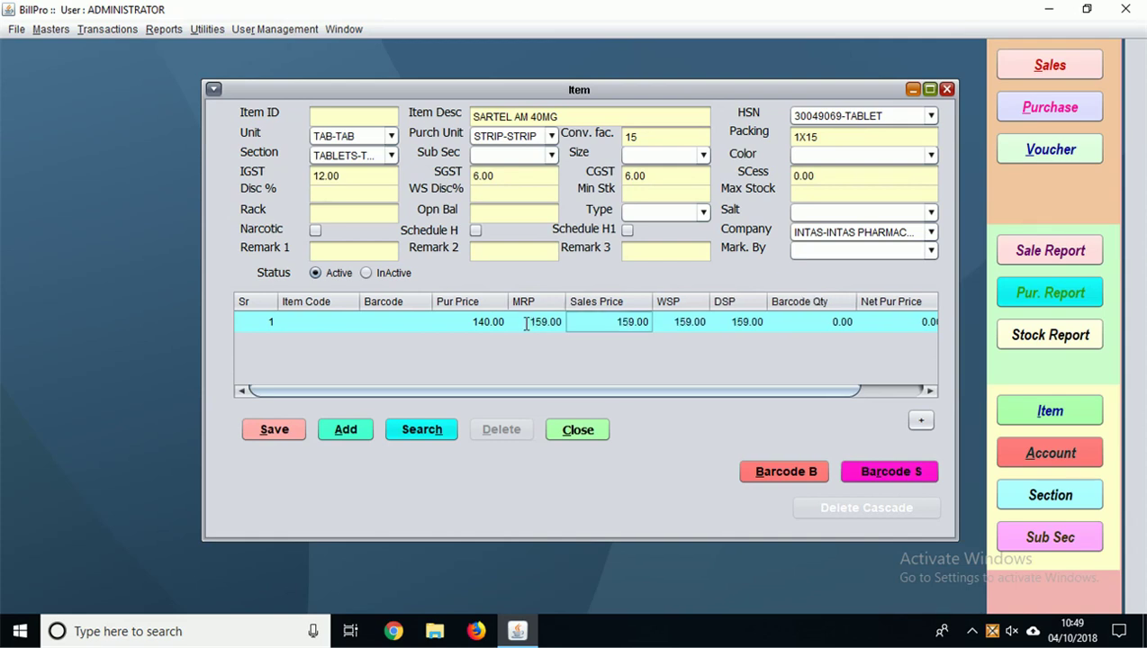
{"action": "left_click", "coordinate": [281, 431]}
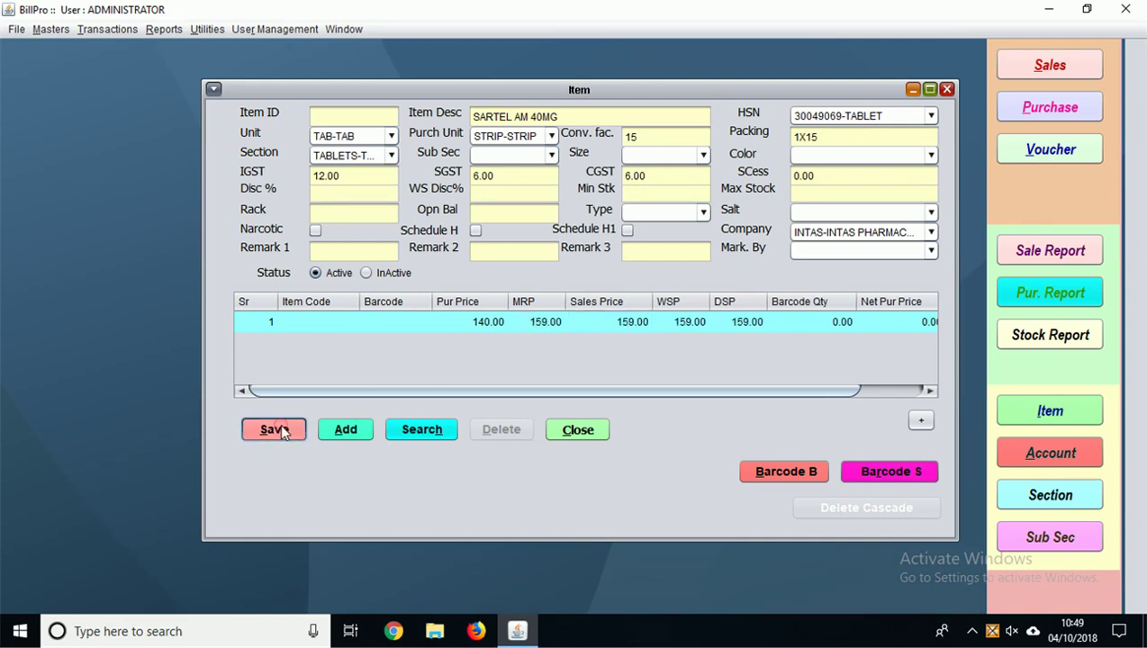
{"action": "left_click", "coordinate": [346, 431]}
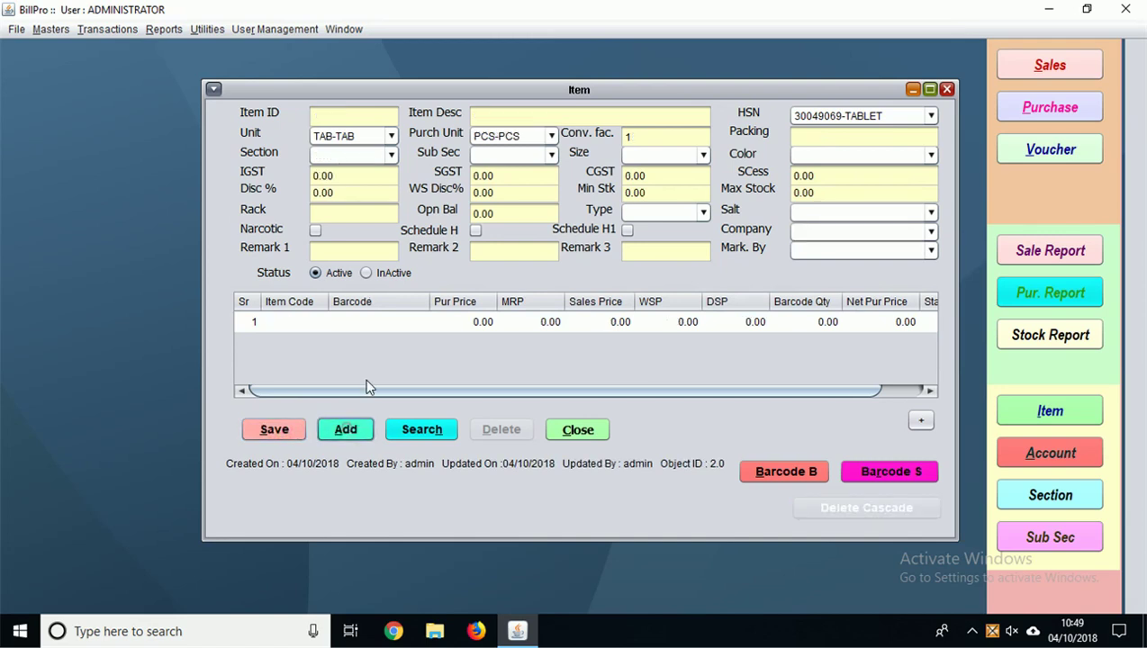
Step: Start new item PANTOP-D with HSN 30049069-TABLET and item unit TAB
{"action": "left_click", "coordinate": [505, 116]}
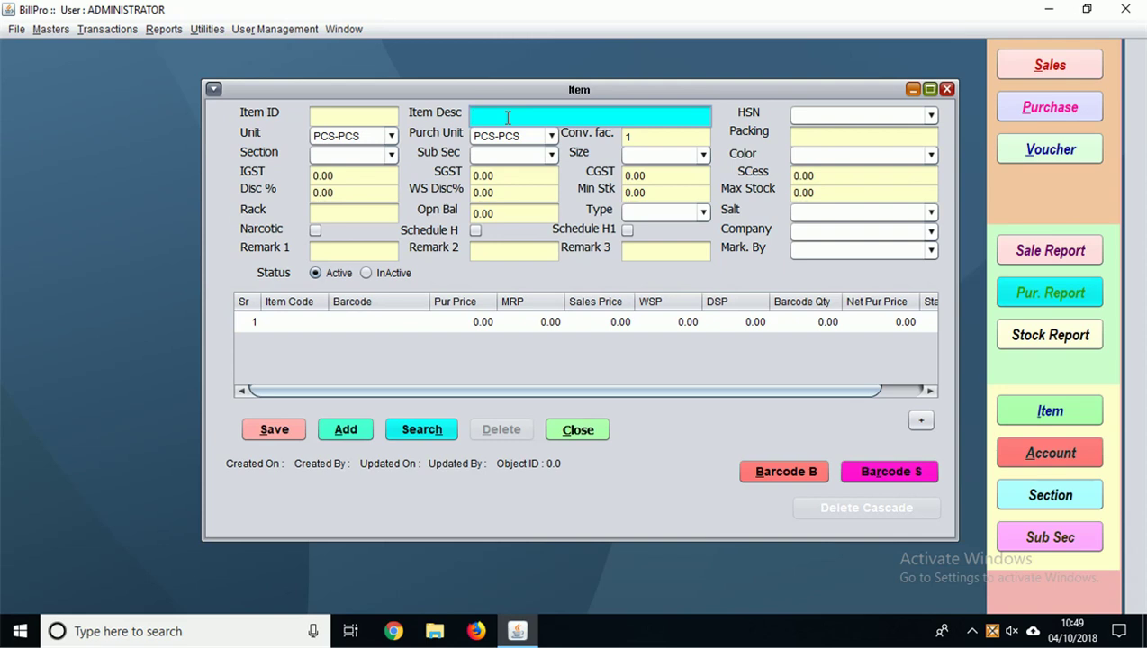
{"action": "type", "text": "PANTOP-D"}
{"action": "left_click", "coordinate": [835, 115]}
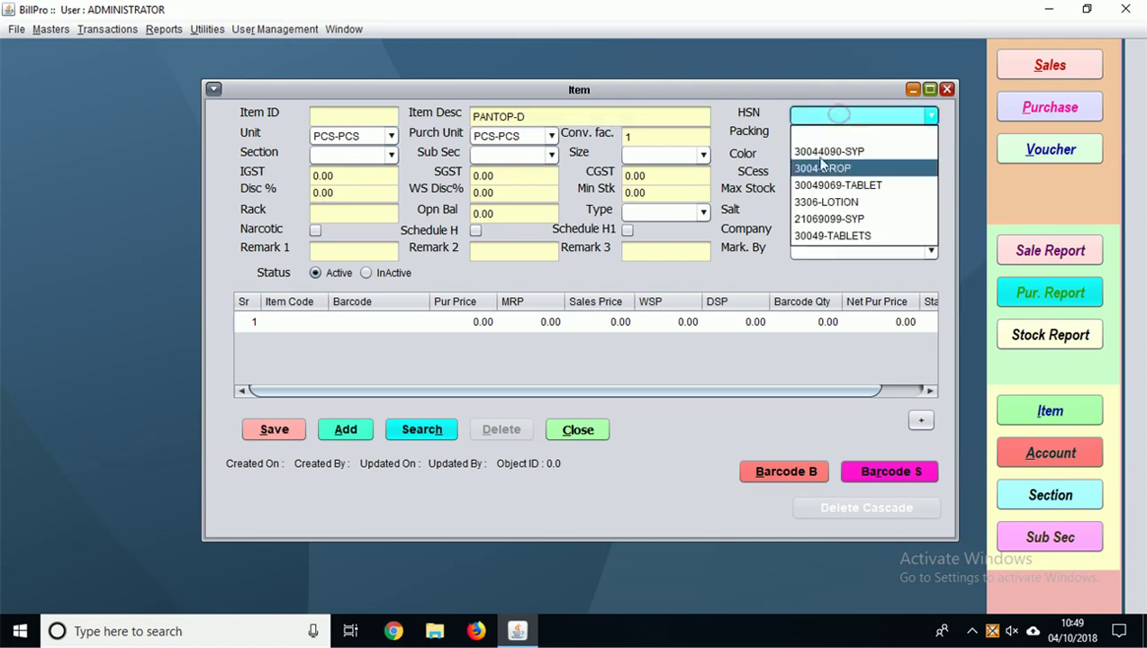
{"action": "left_click", "coordinate": [819, 185]}
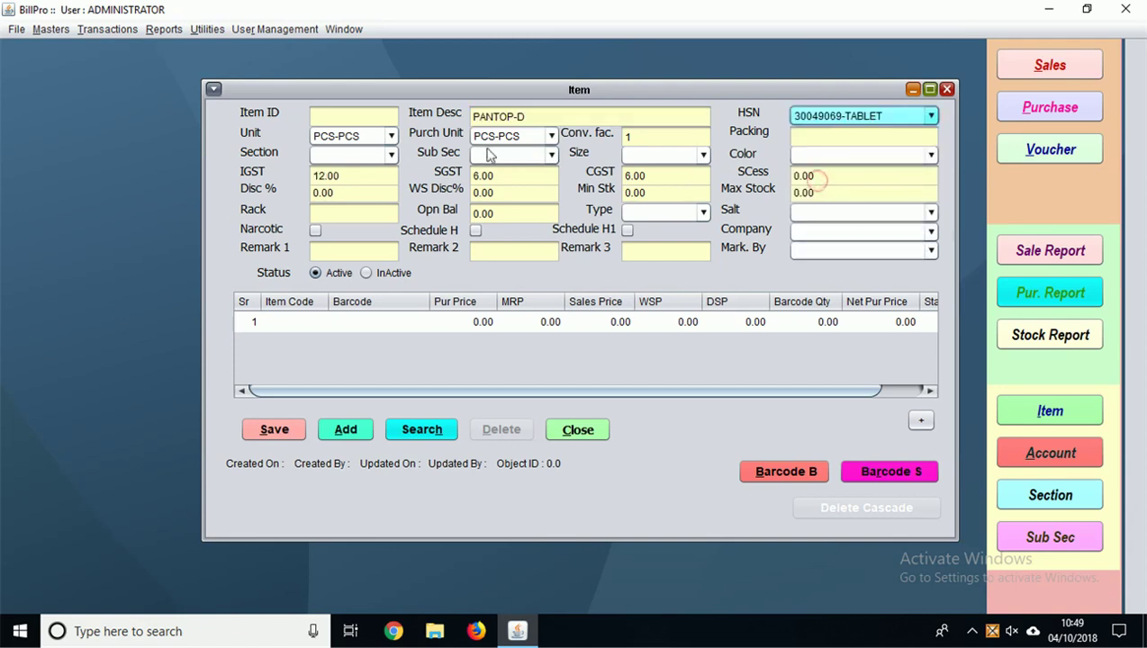
{"action": "left_click", "coordinate": [390, 136]}
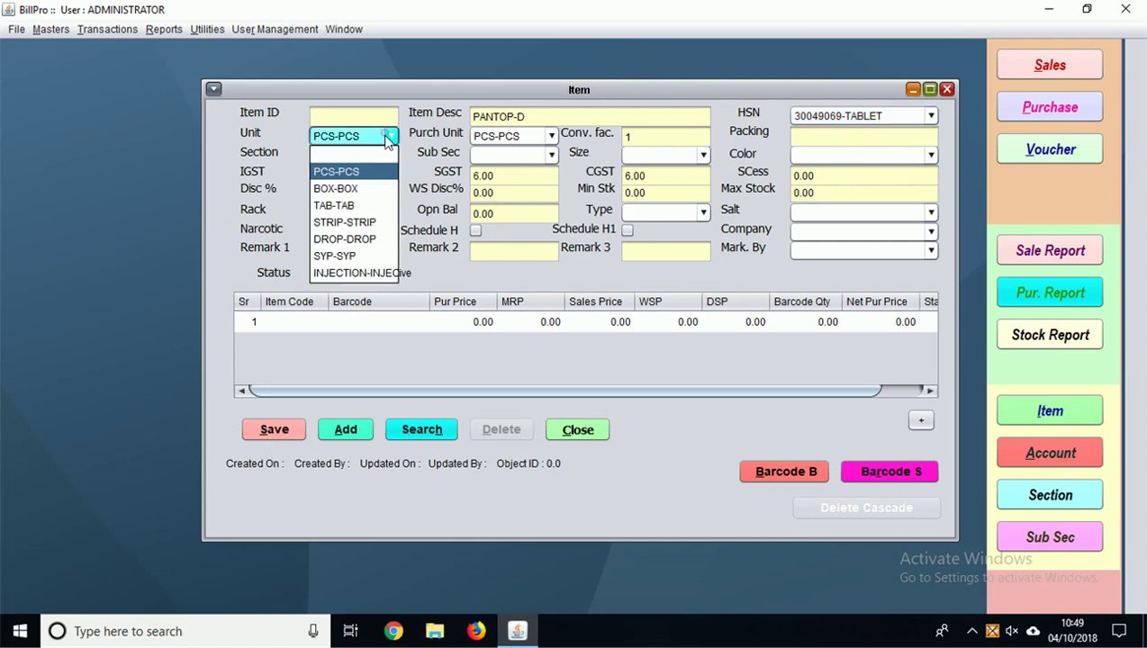
{"action": "left_click", "coordinate": [346, 206]}
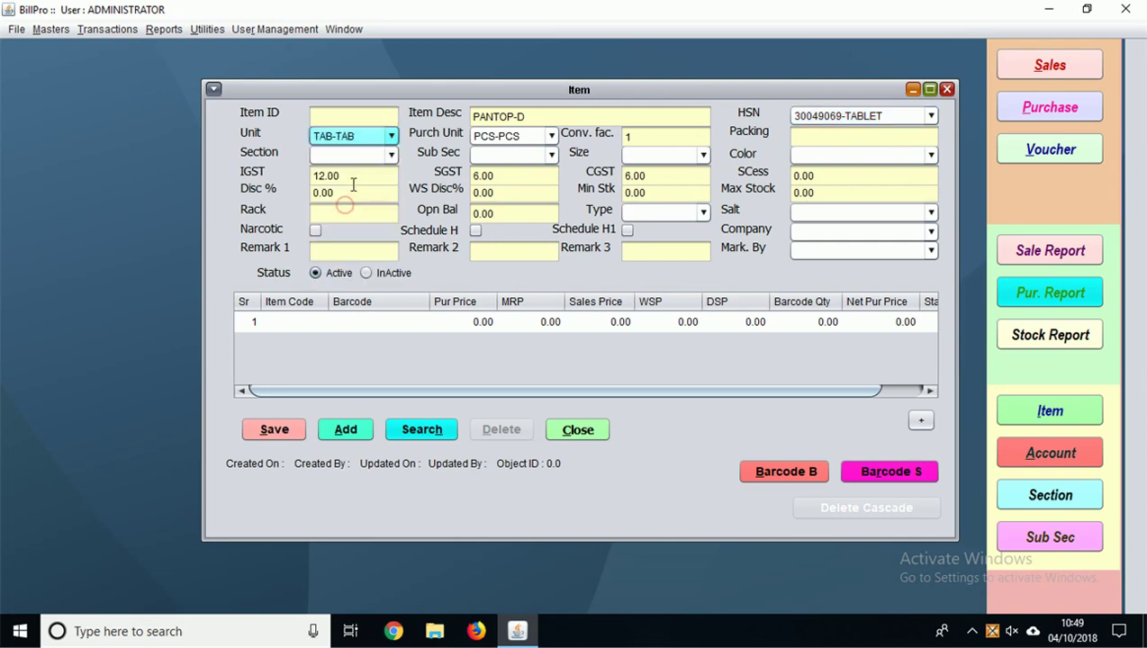
Step: Set PANTOP-D's purchase unit to STRIP, section TABLETS and company Aristo Pharmaceuticals
{"action": "left_click", "coordinate": [503, 137]}
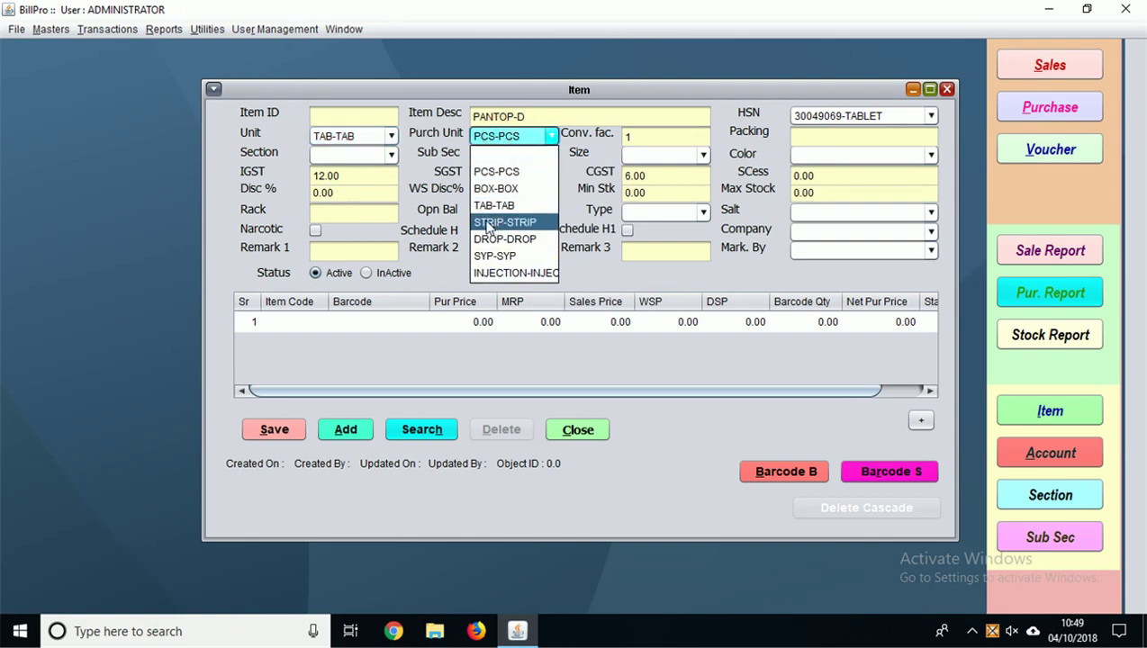
{"action": "left_click", "coordinate": [481, 219]}
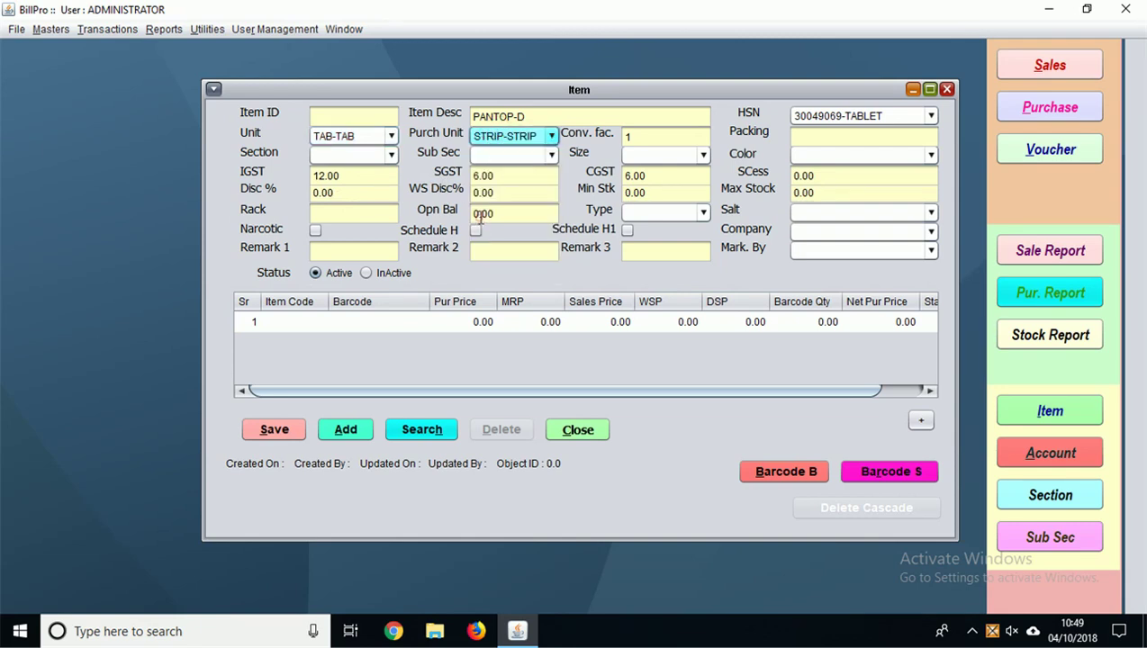
{"action": "left_click", "coordinate": [390, 155]}
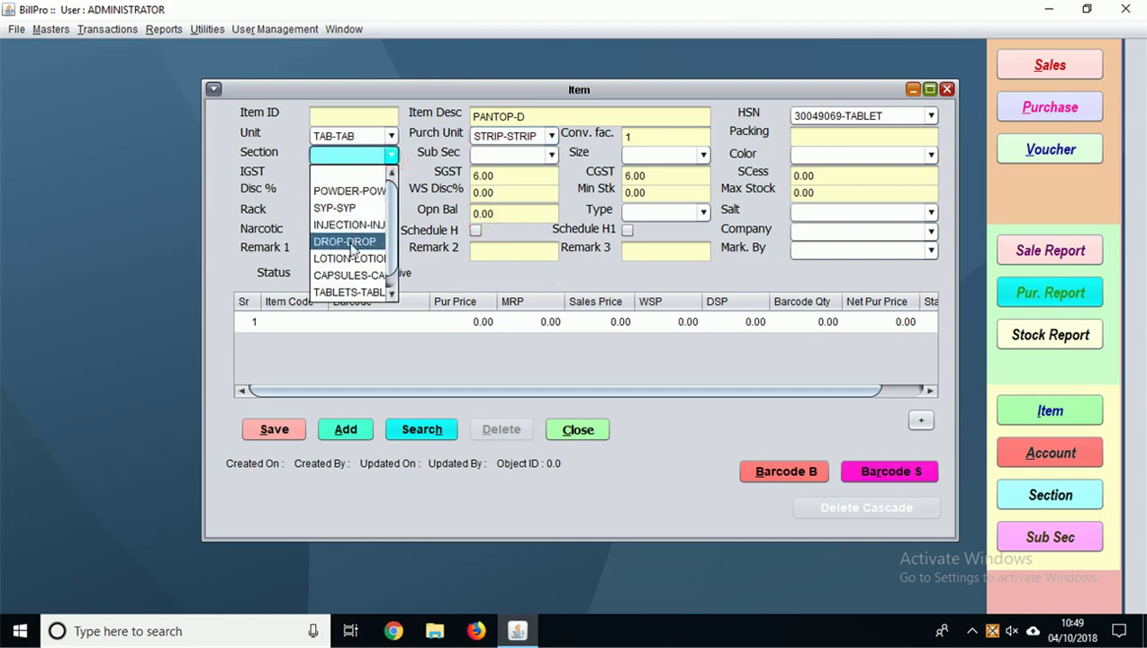
{"action": "left_click", "coordinate": [349, 291]}
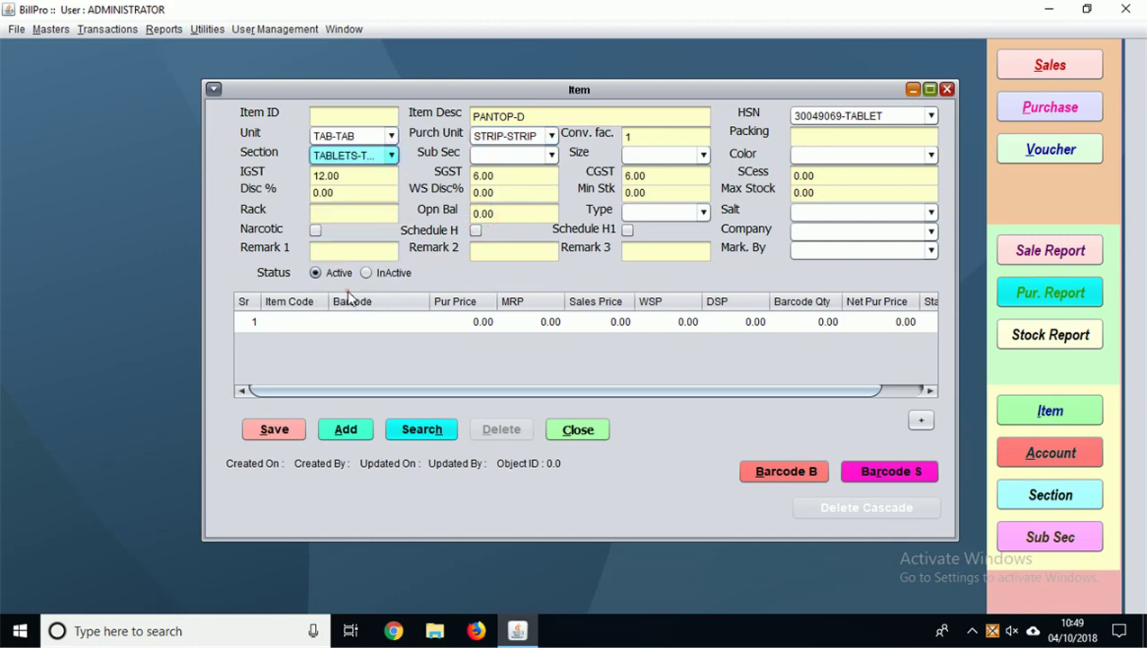
{"action": "left_click", "coordinate": [829, 236]}
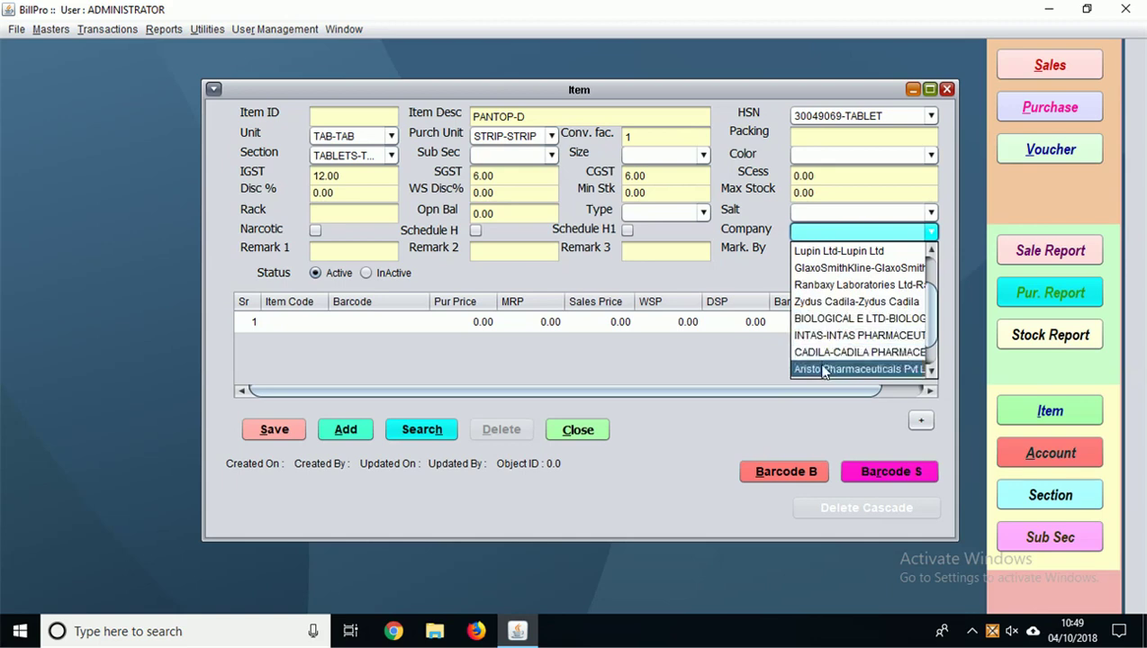
{"action": "left_click", "coordinate": [824, 371]}
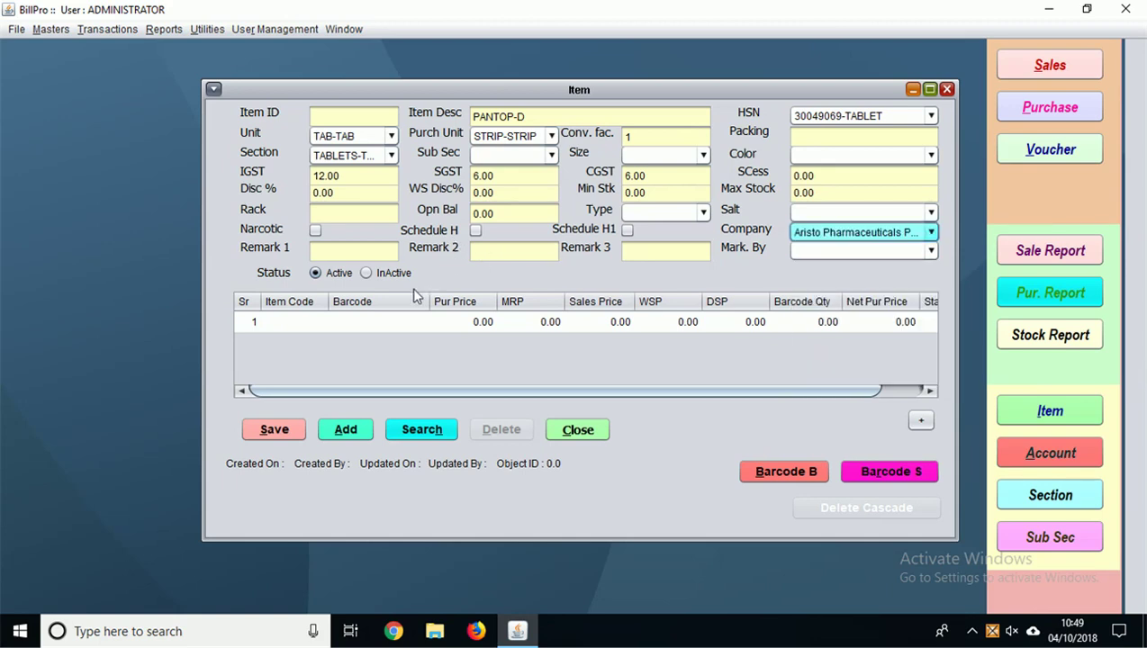
{"action": "left_click", "coordinate": [469, 323]}
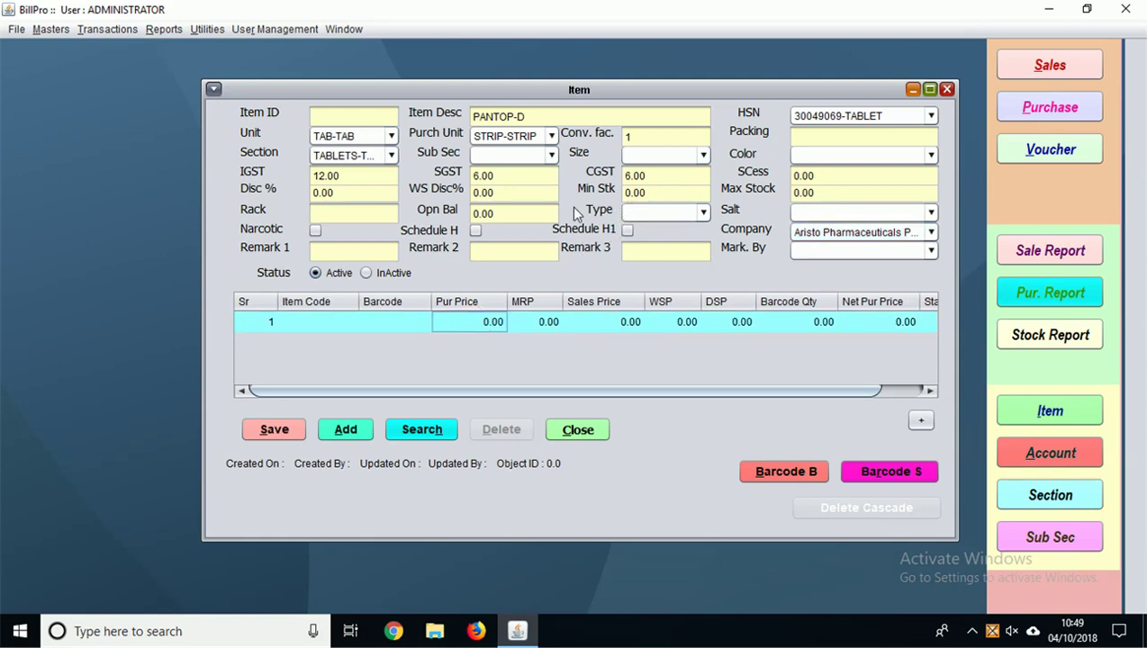
Step: Give PANTOP-D rack S1, purchase price 56 and MRP 89.90, then attempt to save it
{"action": "left_click", "coordinate": [351, 214]}
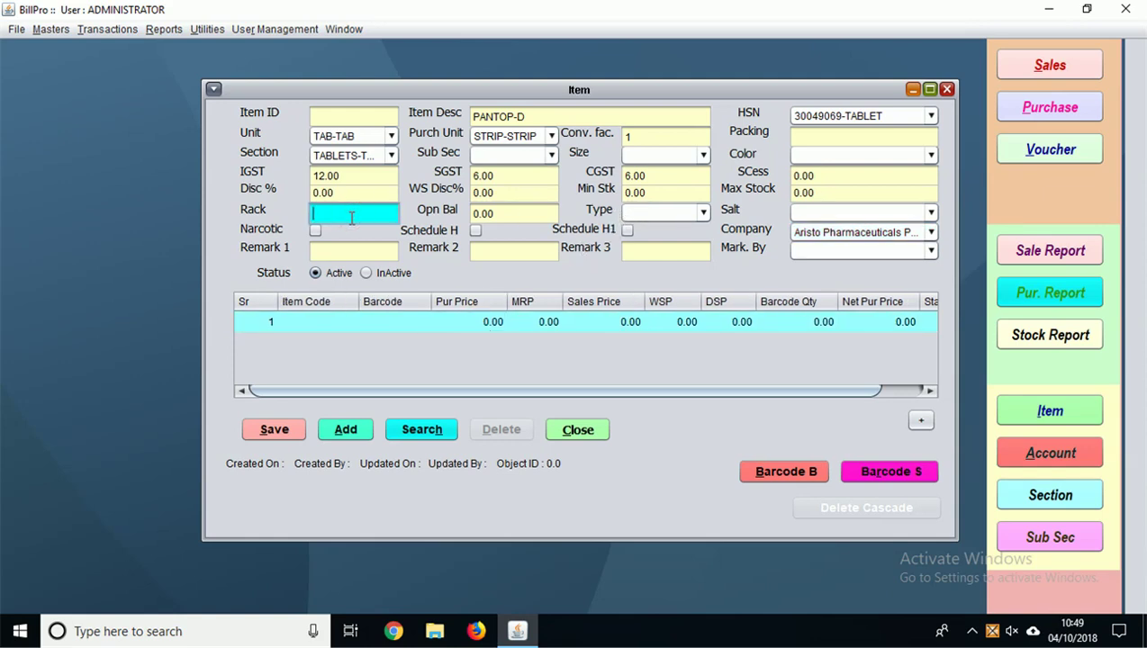
{"action": "type", "text": "S1"}
{"action": "key", "text": "Return"}
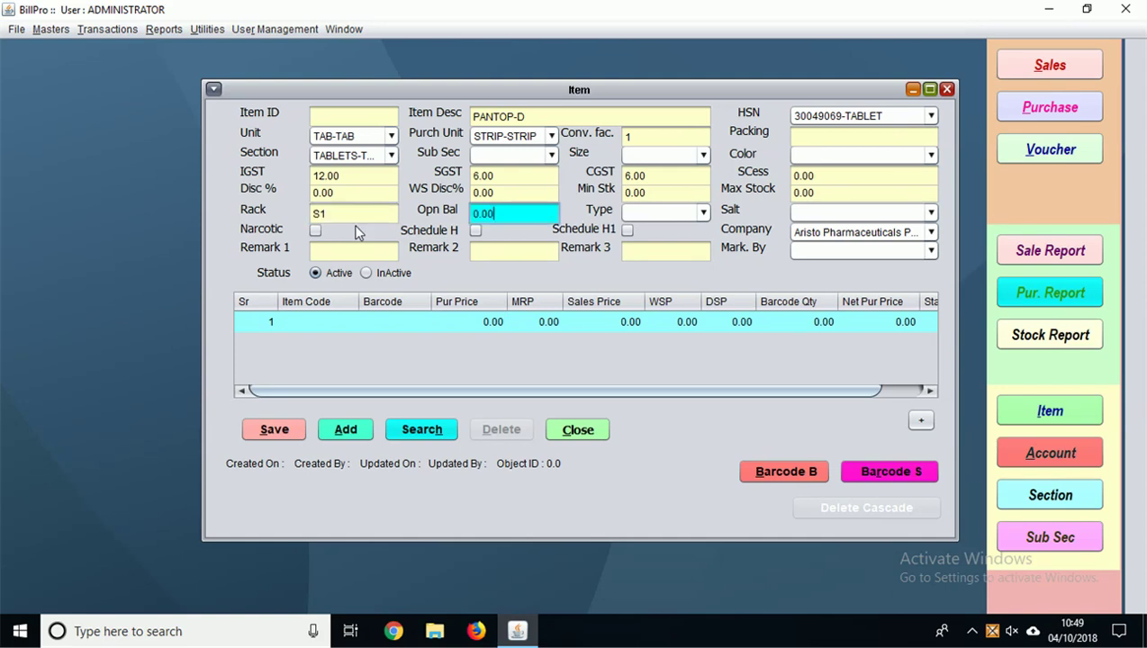
{"action": "left_click", "coordinate": [480, 321]}
{"action": "double_click", "coordinate": [481, 321]}
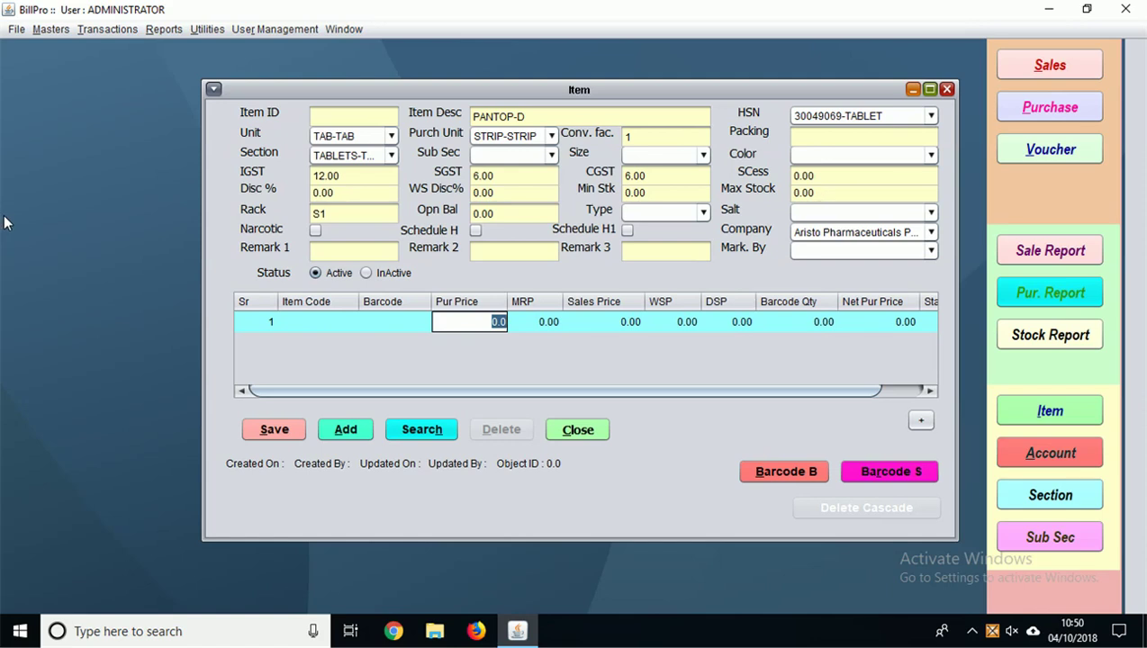
{"action": "type", "text": "56"}
{"action": "key", "text": "Tab"}
{"action": "type", "text": "0"}
{"action": "type", "text": "89"}
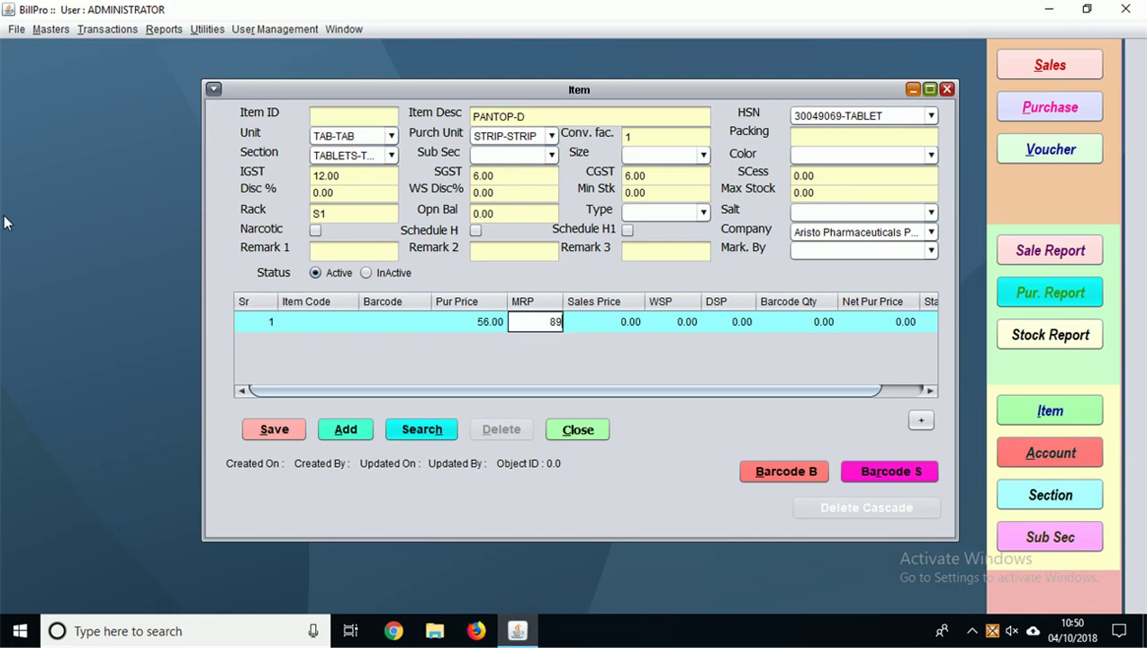
{"action": "type", "text": ".90"}
{"action": "key", "text": "Tab"}
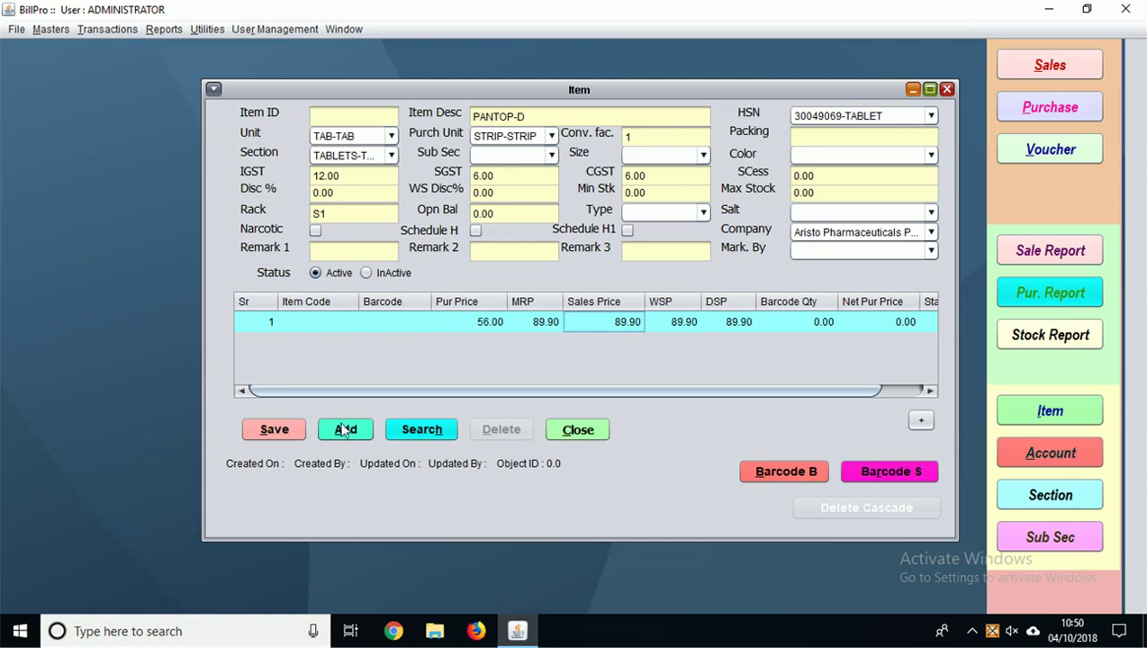
{"action": "left_click", "coordinate": [276, 433]}
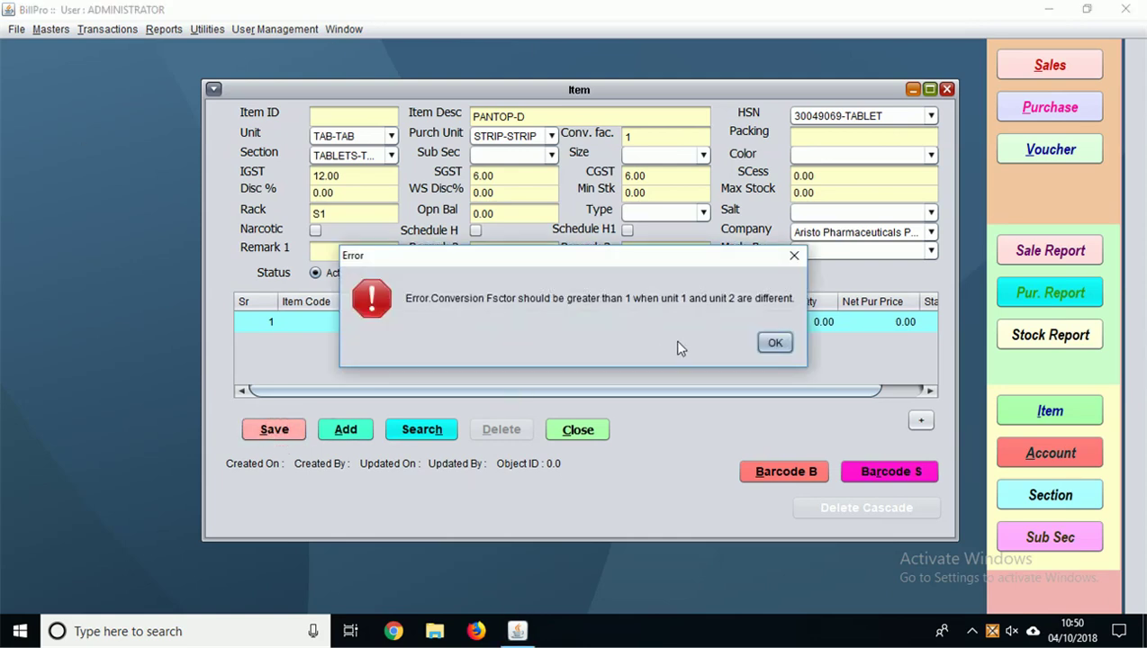
Step: Dismiss the conversion-factor error, set conversion factor 10 and packing 1X10, and save as item 1014
{"action": "left_click", "coordinate": [761, 341]}
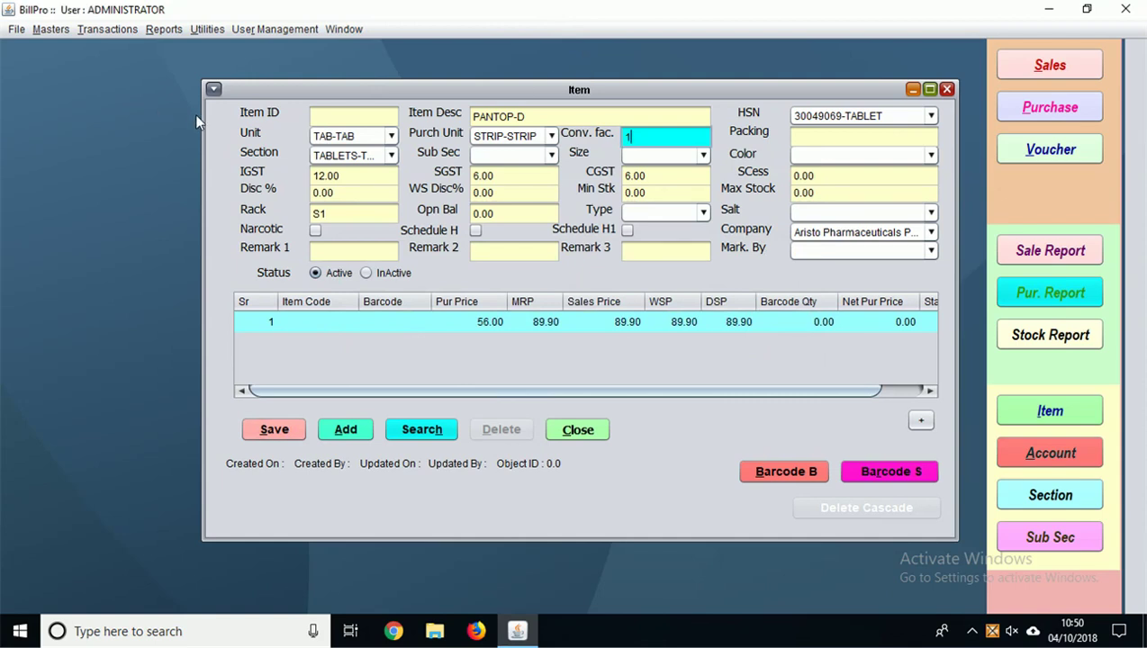
{"action": "type", "text": "10"}
{"action": "key", "text": "Tab"}
{"action": "type", "text": "1X1"}
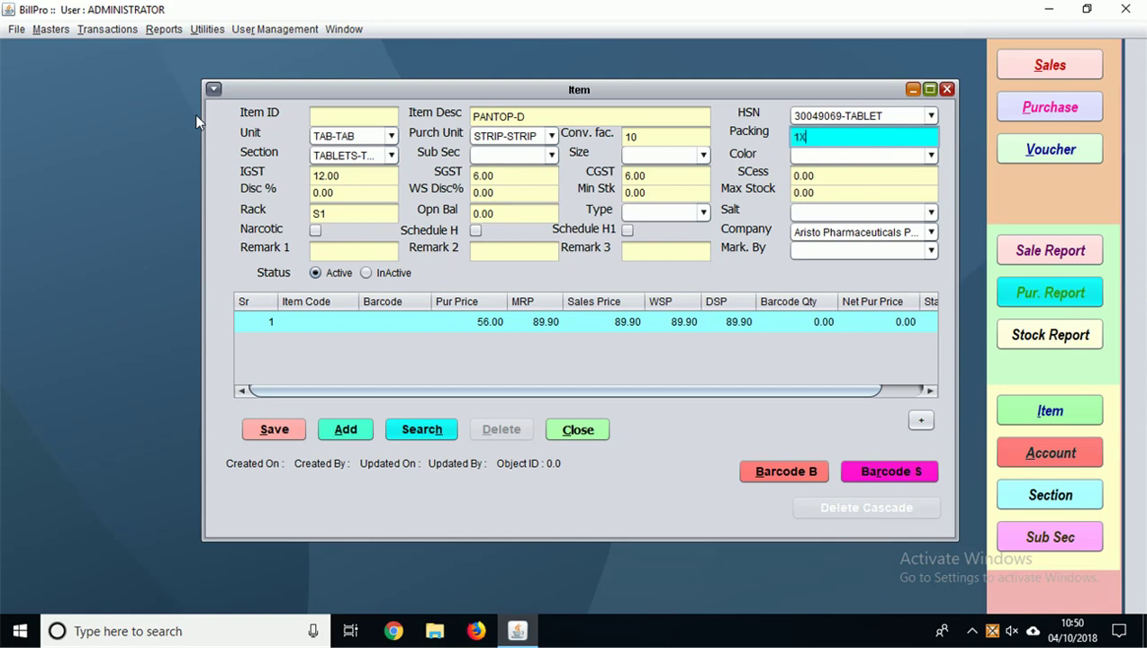
{"action": "type", "text": "0"}
{"action": "left_click", "coordinate": [270, 431]}
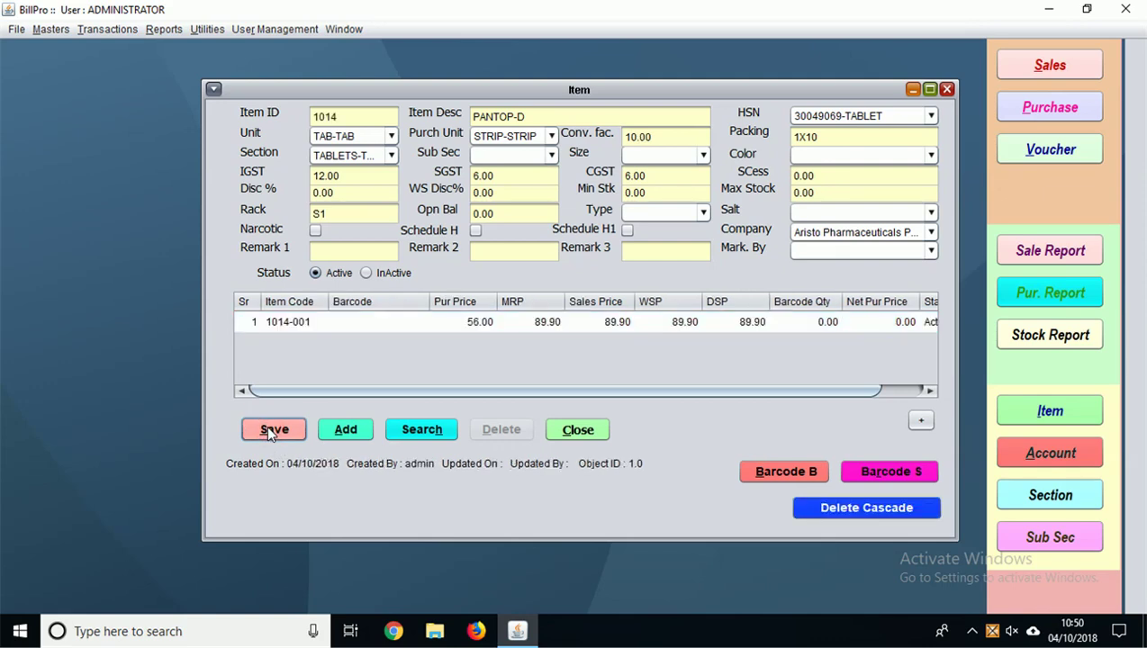
{"action": "left_click", "coordinate": [270, 431]}
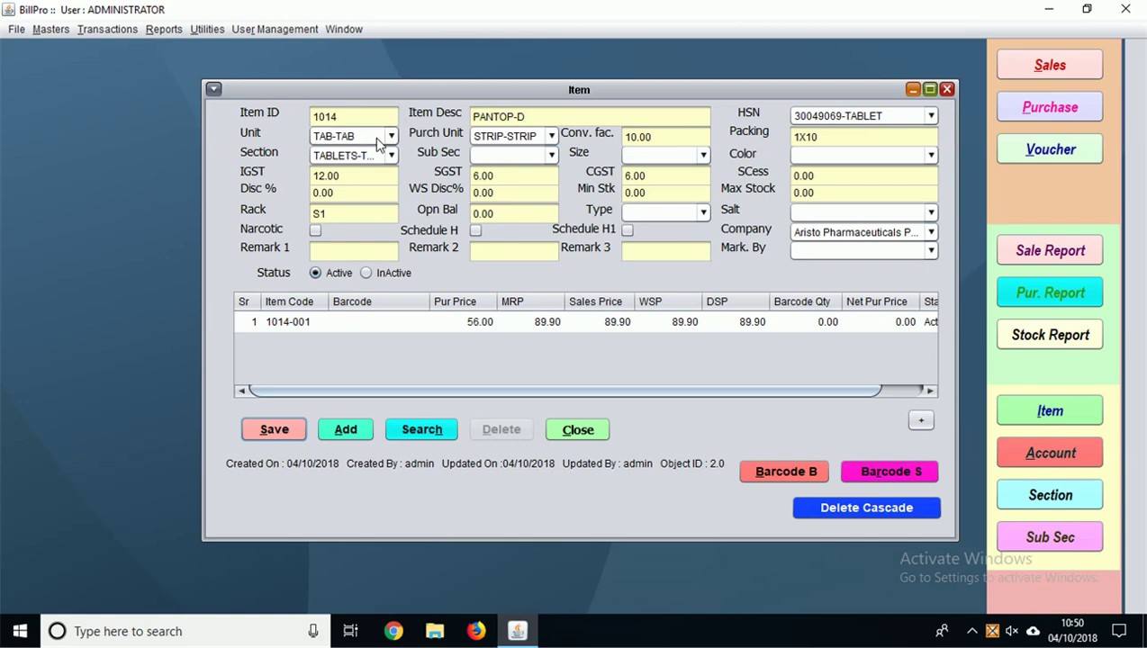
Step: Search the items list with '%', open SARTEL AM 40MG from it, then close the Item window
{"action": "left_click", "coordinate": [346, 430]}
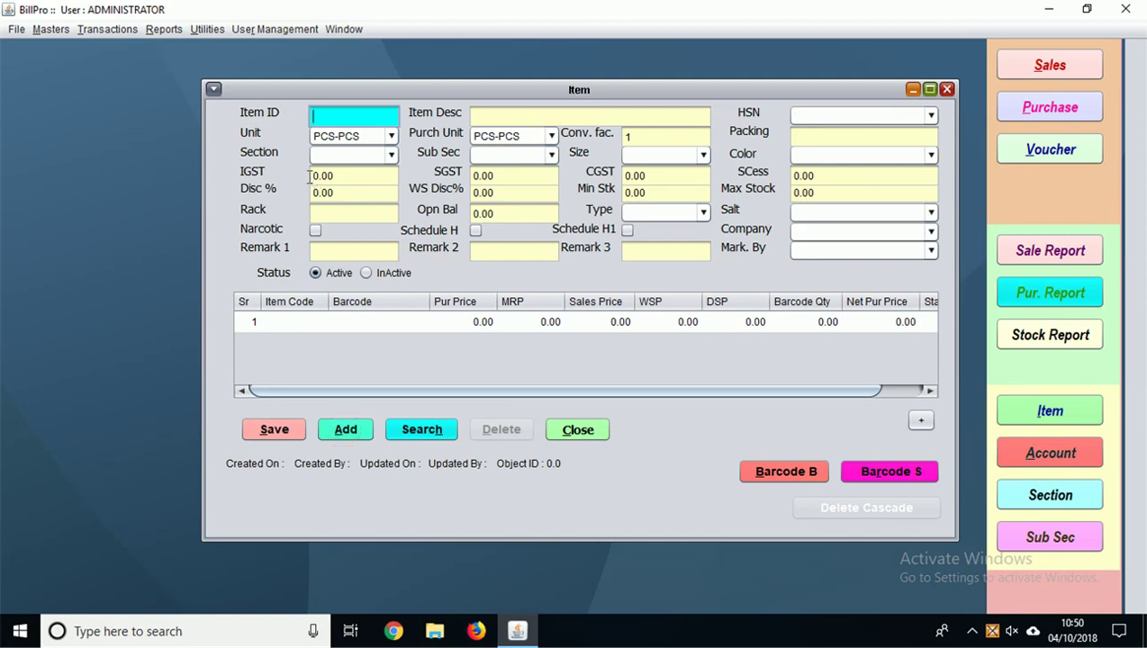
{"action": "key", "text": "Return"}
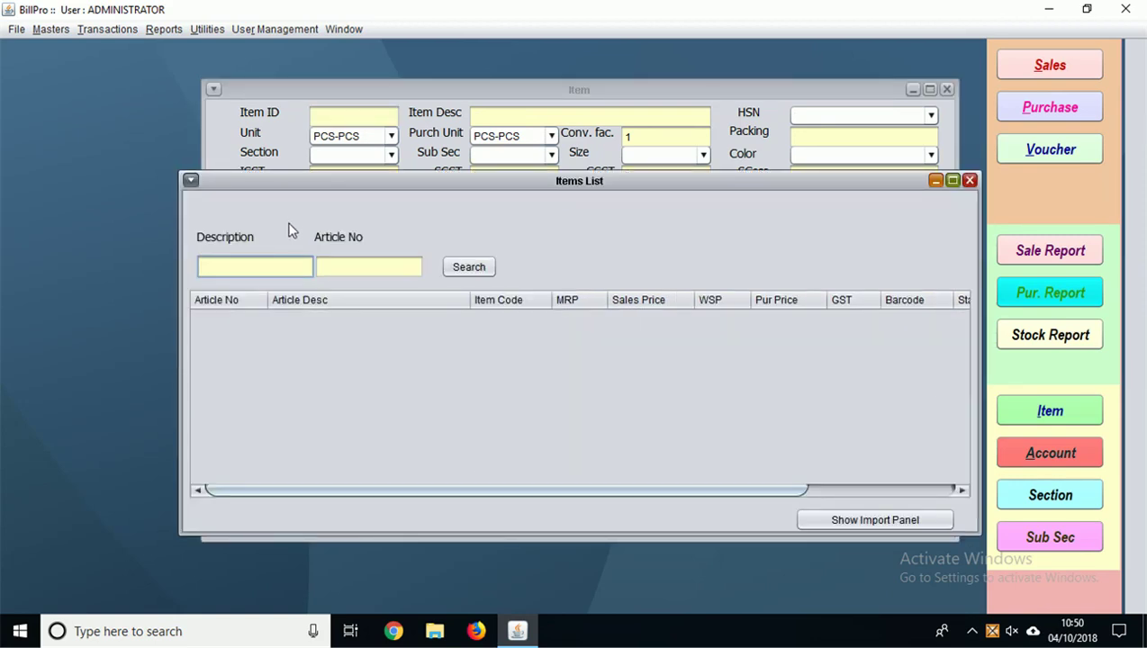
{"action": "type", "text": "%"}
{"action": "key", "text": "Return"}
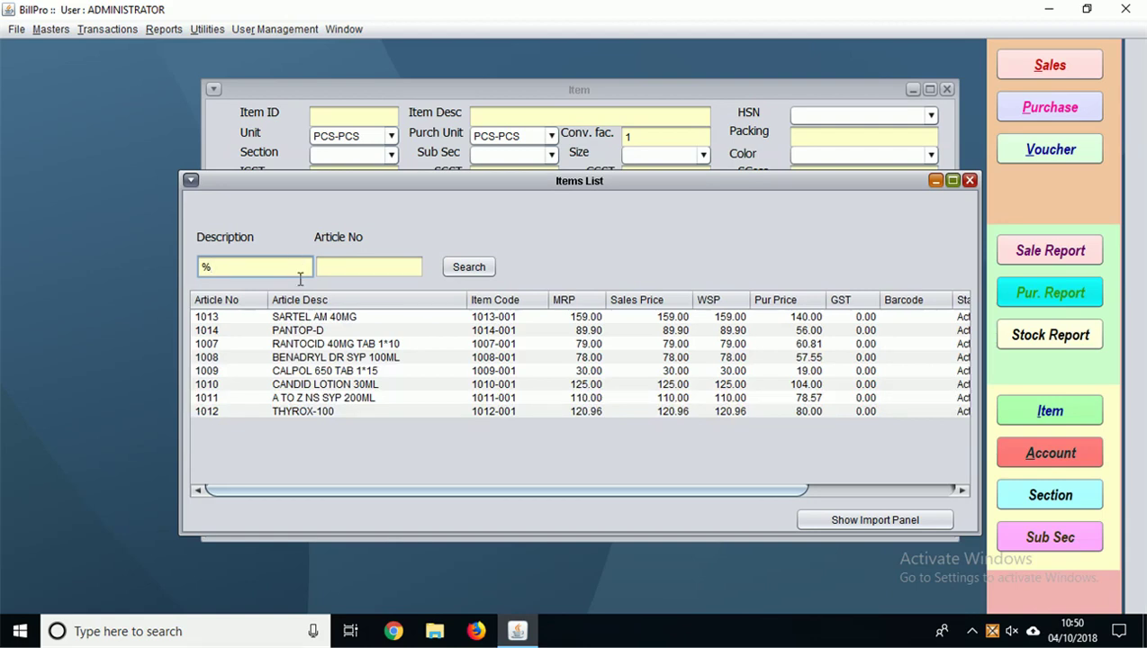
{"action": "key", "text": "BackSpace"}
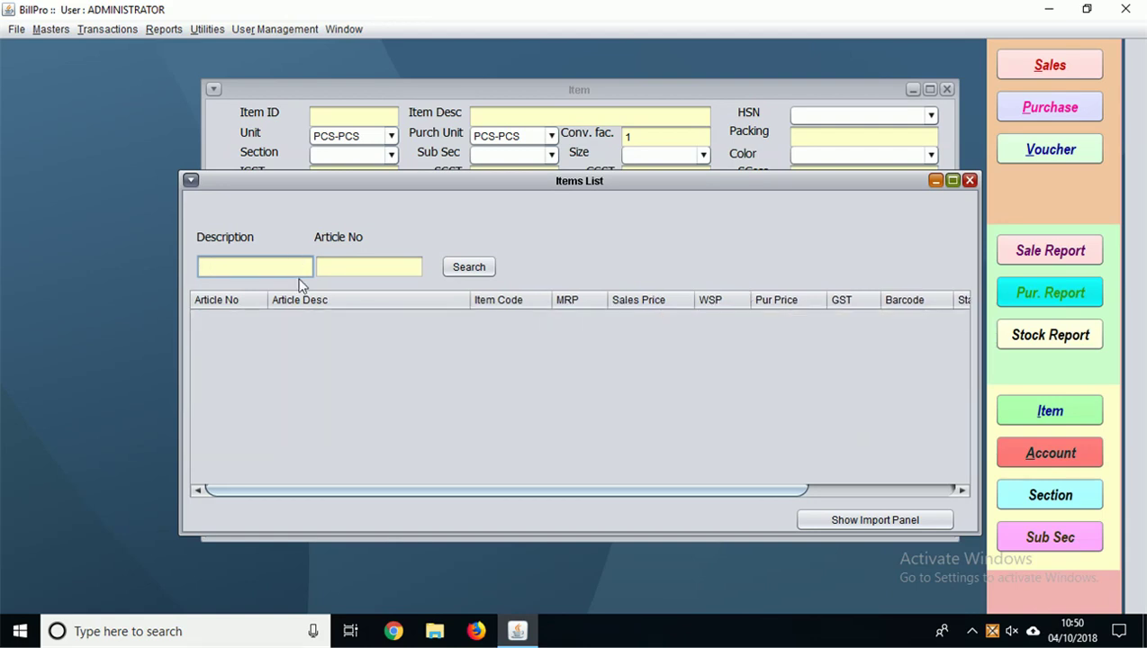
{"action": "type", "text": "SA"}
{"action": "key", "text": "BackSpace"}
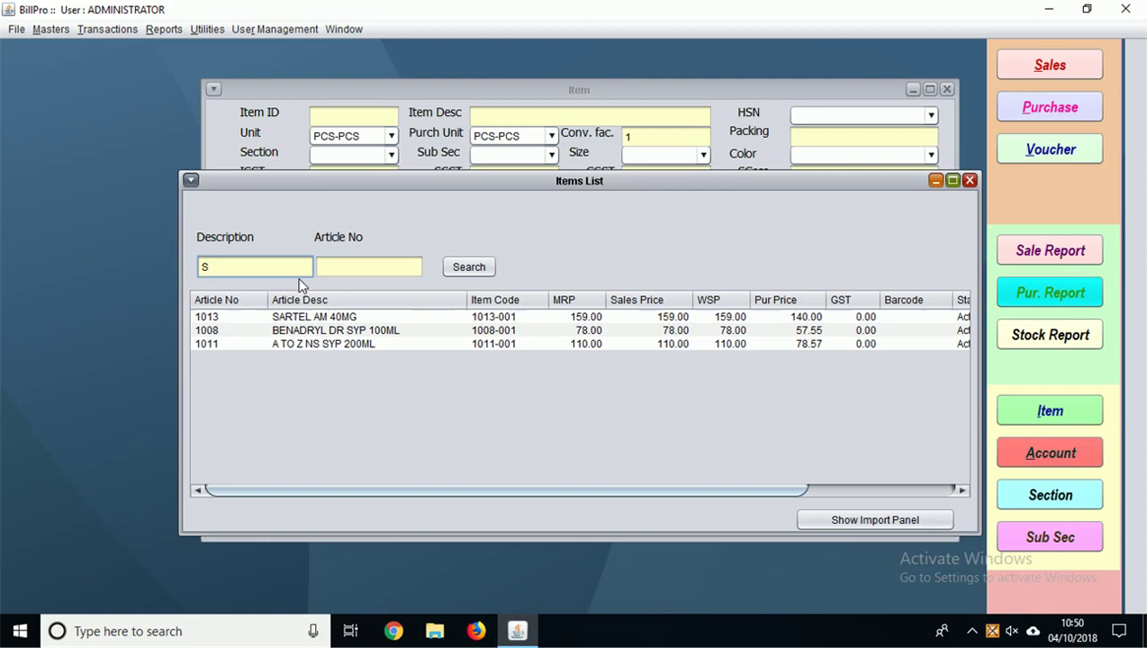
{"action": "key", "text": "BackSpace"}
{"action": "type", "text": "%"}
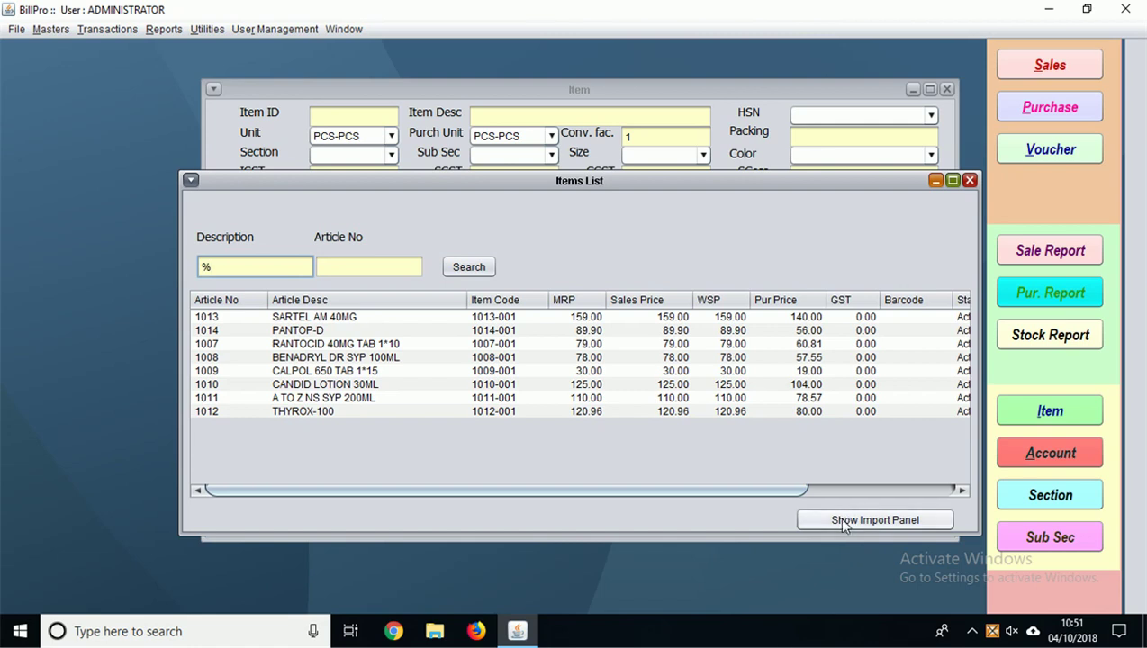
{"action": "left_click", "coordinate": [843, 522]}
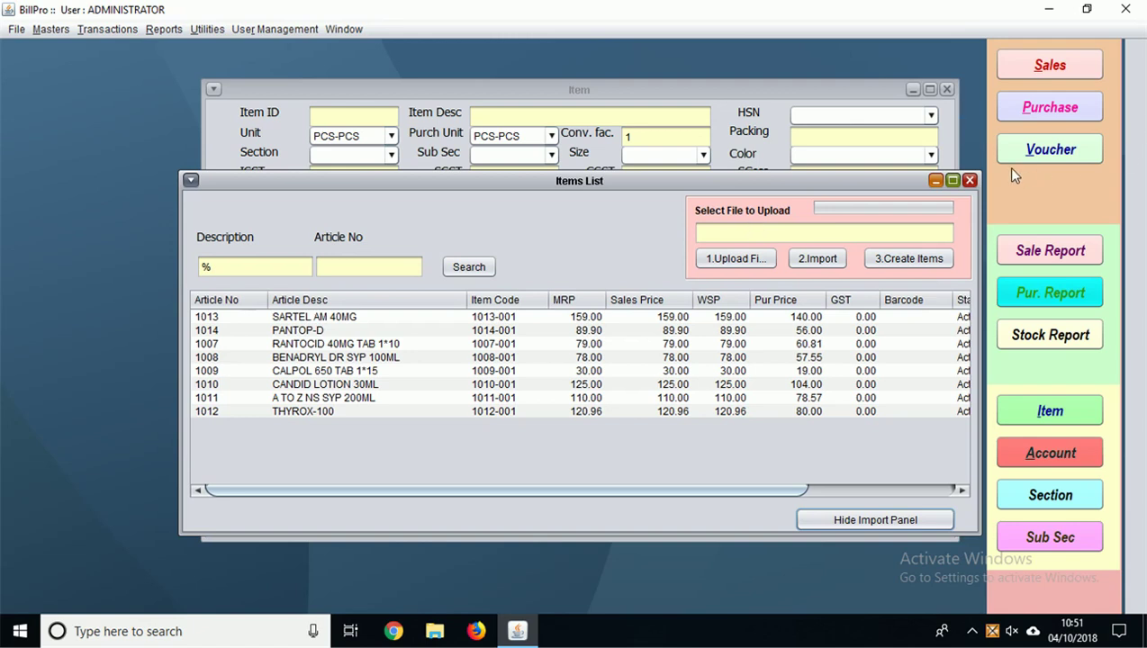
{"action": "left_click", "coordinate": [297, 321]}
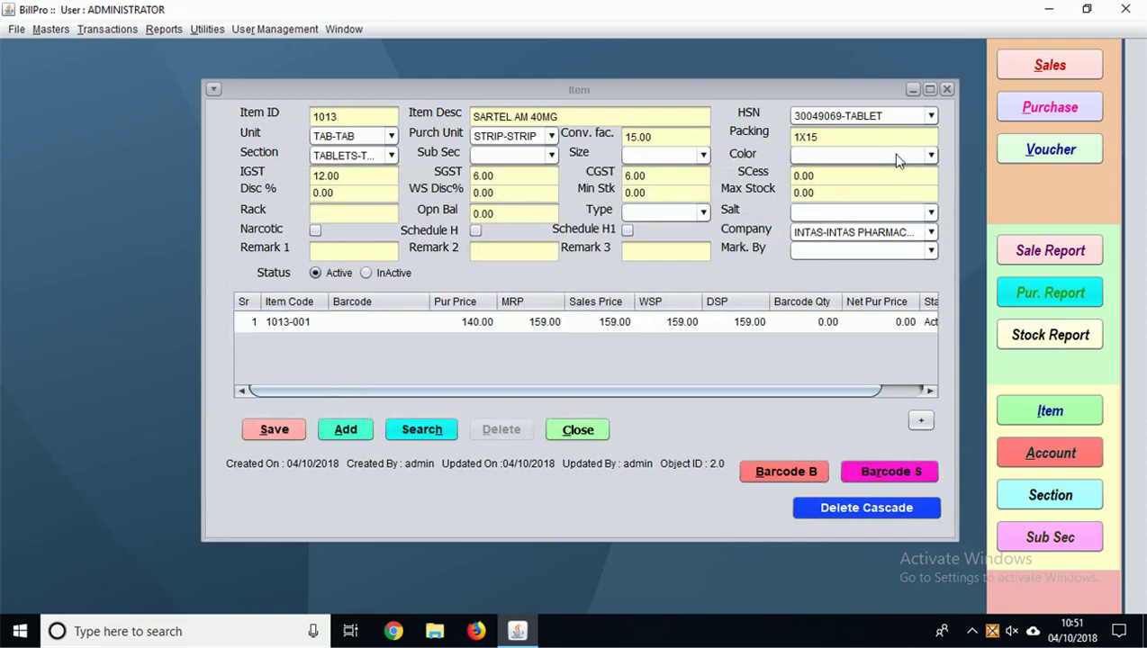
{"action": "left_click", "coordinate": [947, 89]}
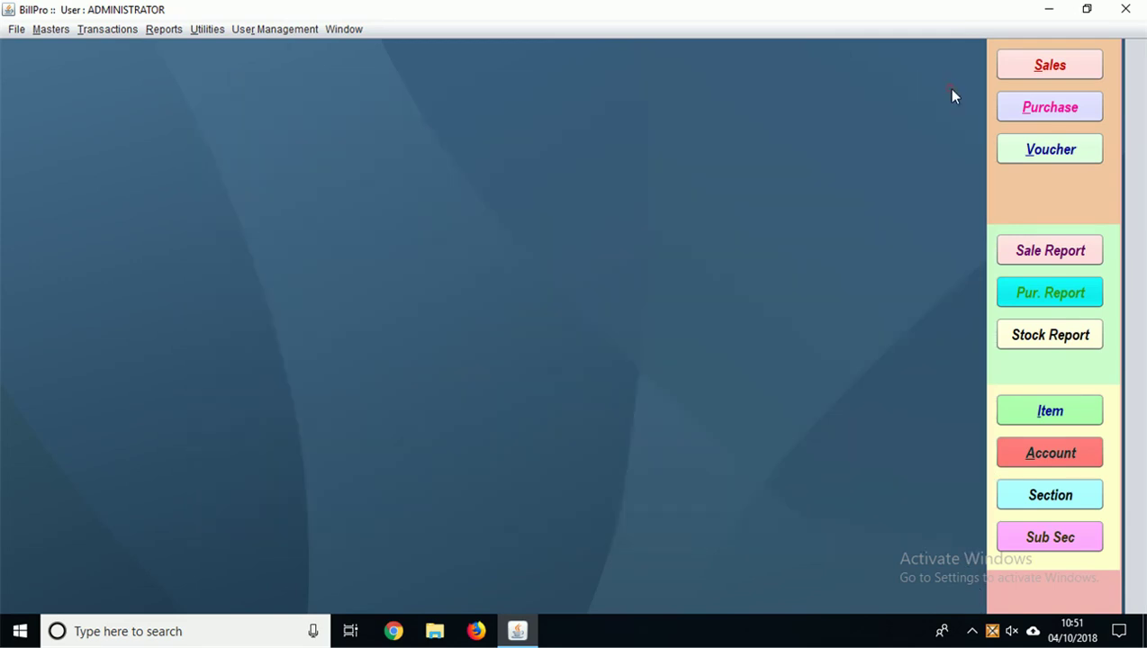
Step: Start a new purchase receipt and open a blank new supplier account form
{"action": "left_click", "coordinate": [89, 32]}
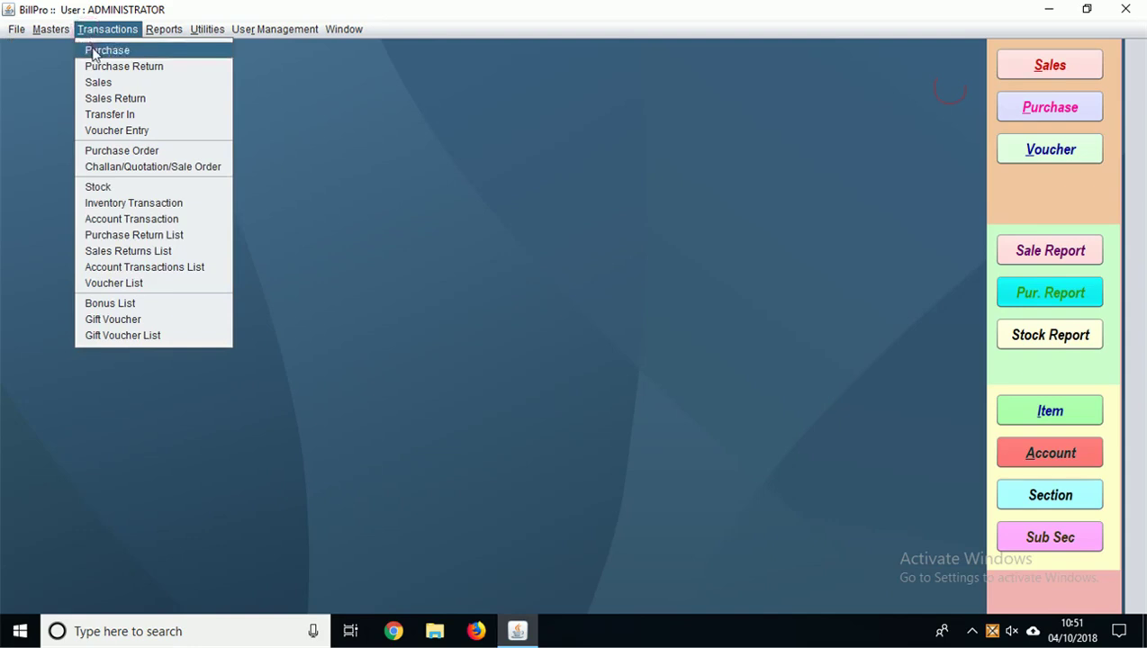
{"action": "left_click", "coordinate": [93, 51]}
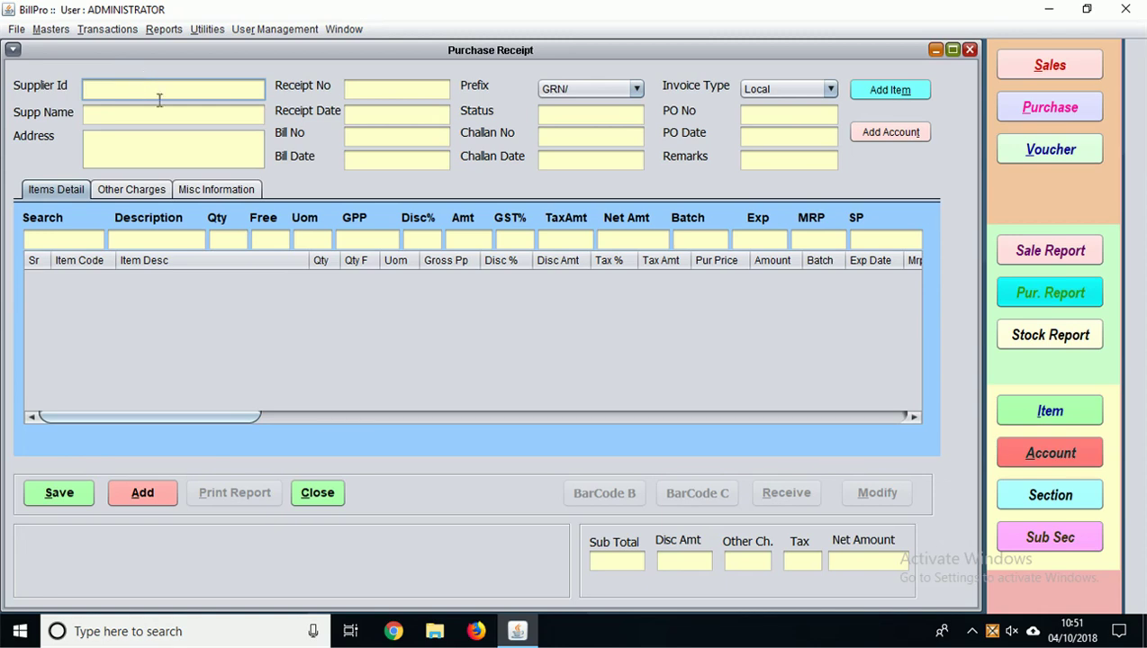
{"action": "left_click", "coordinate": [871, 135]}
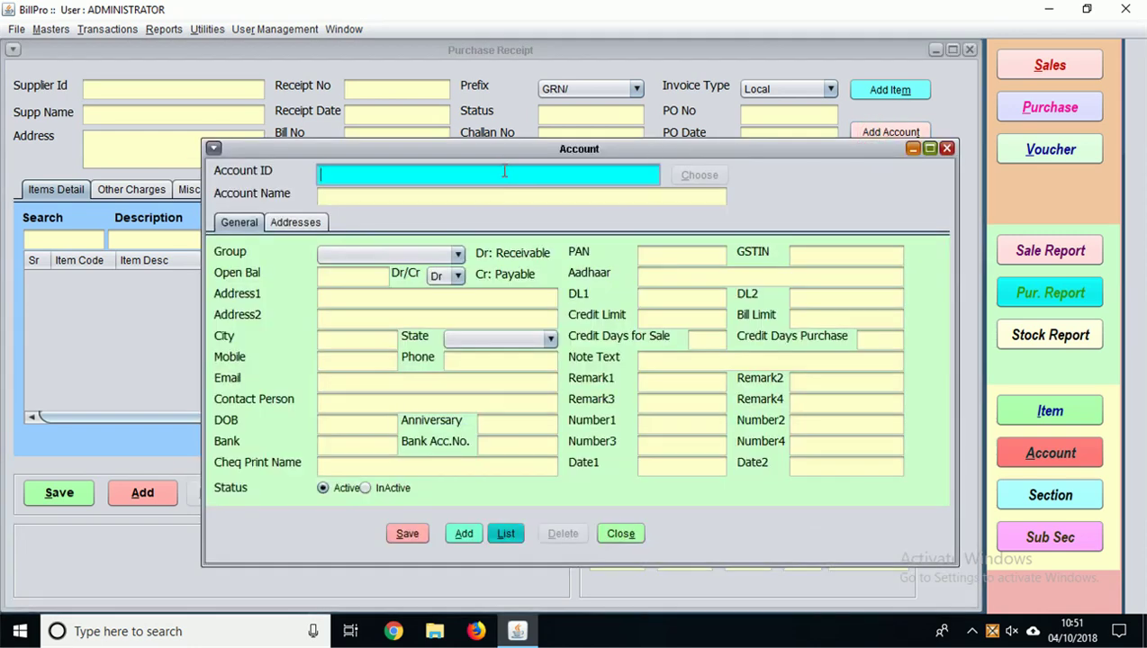
Step: Name the new account XYZA PHARMA, put it in the supplier group, and enter its GSTIN
{"action": "type", "text": "xYZA PHARMA"}
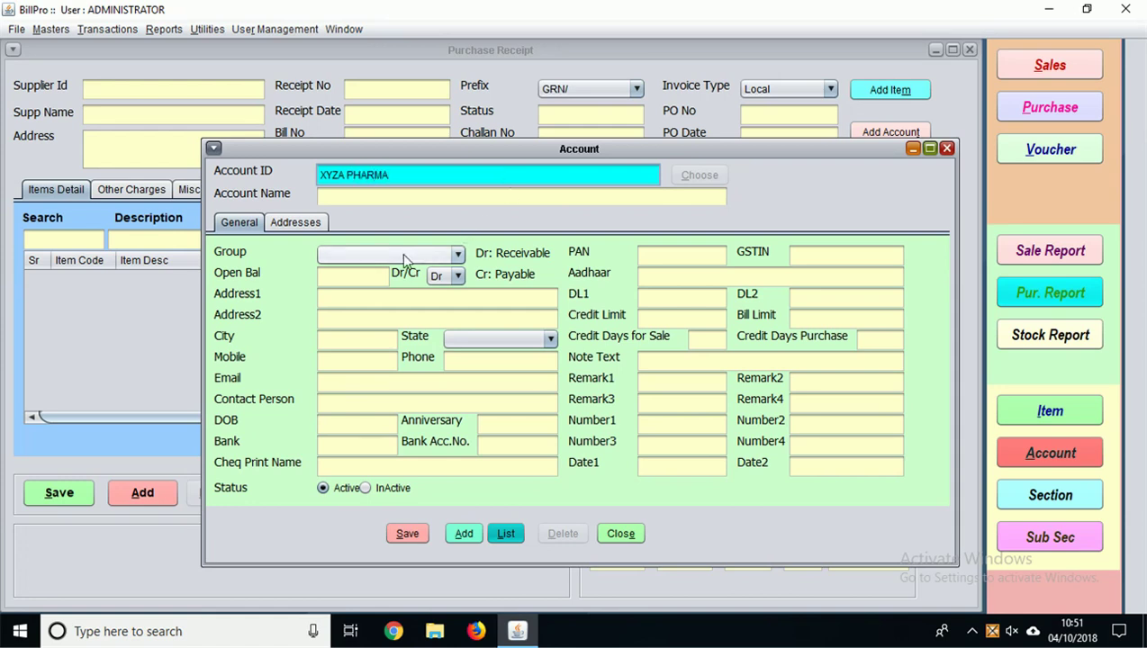
{"action": "left_click", "coordinate": [365, 255]}
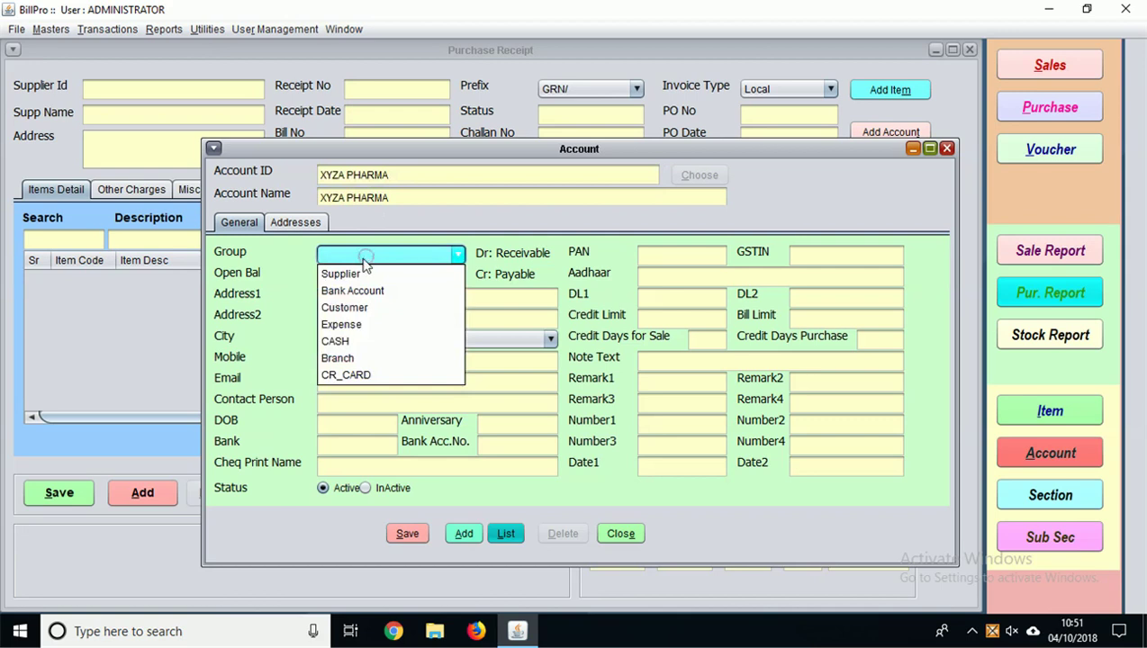
{"action": "left_click", "coordinate": [358, 274]}
{"action": "left_click", "coordinate": [812, 260]}
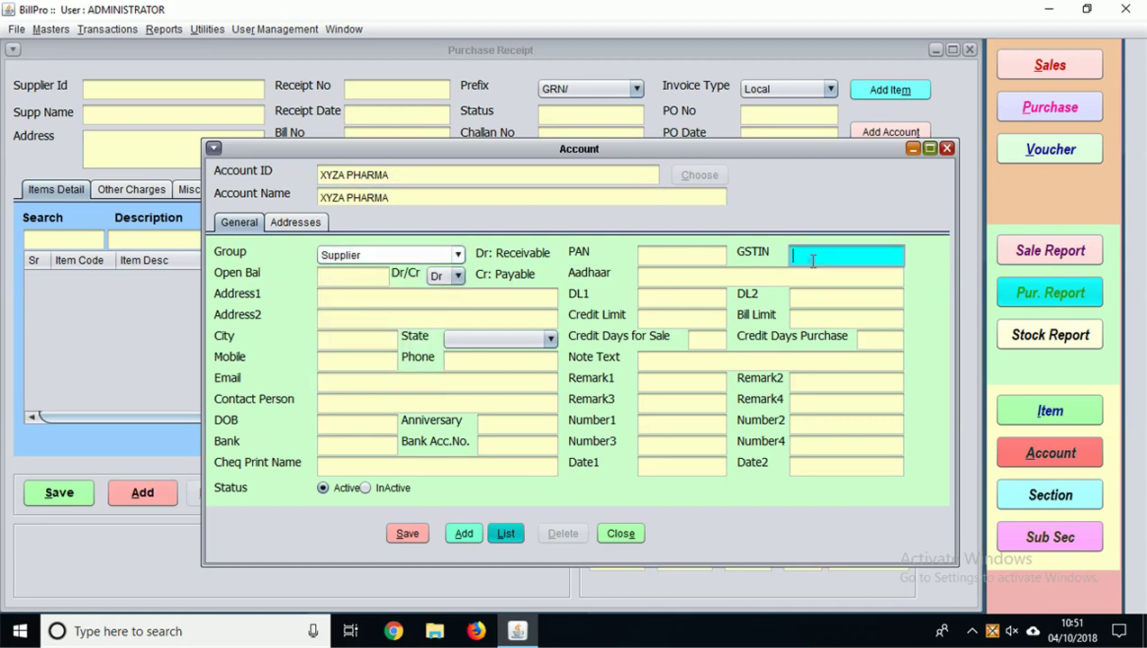
{"action": "type", "text": "0723HSHSS"}
{"action": "left_click", "coordinate": [702, 255]}
Step: Give the account address KAROL BAGH, DELHI and state 07-Delhi, then save it
{"action": "left_click", "coordinate": [345, 298]}
{"action": "type", "text": "KAROL"}
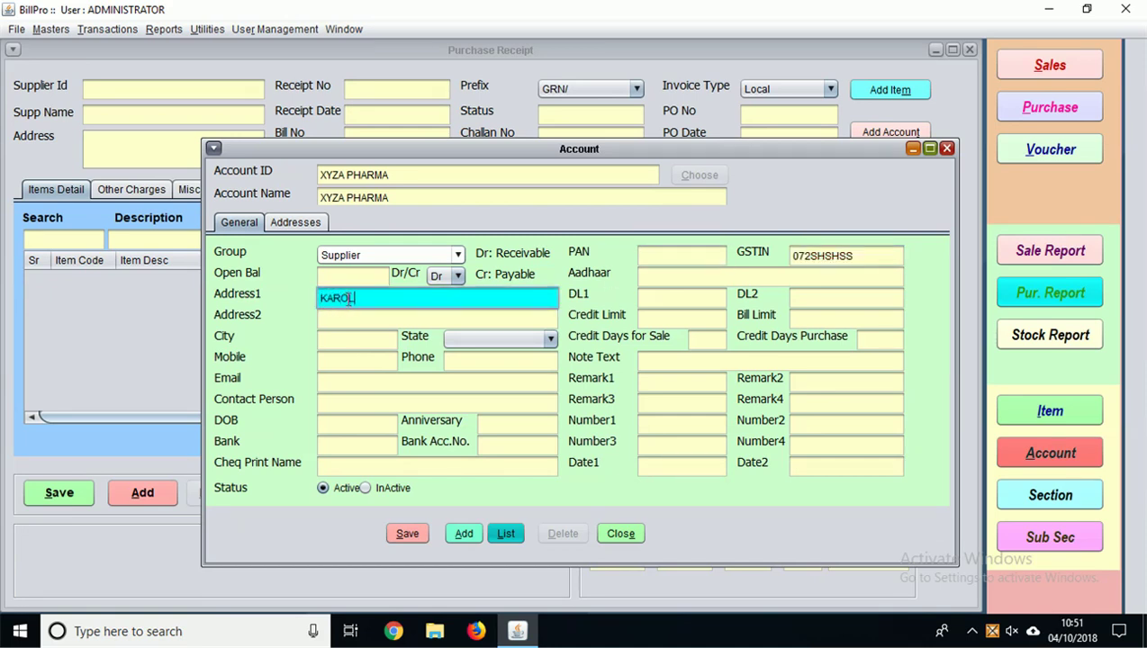
{"action": "type", "text": " BAGH"}
{"action": "left_click", "coordinate": [357, 318]}
{"action": "type", "text": "DELHI"}
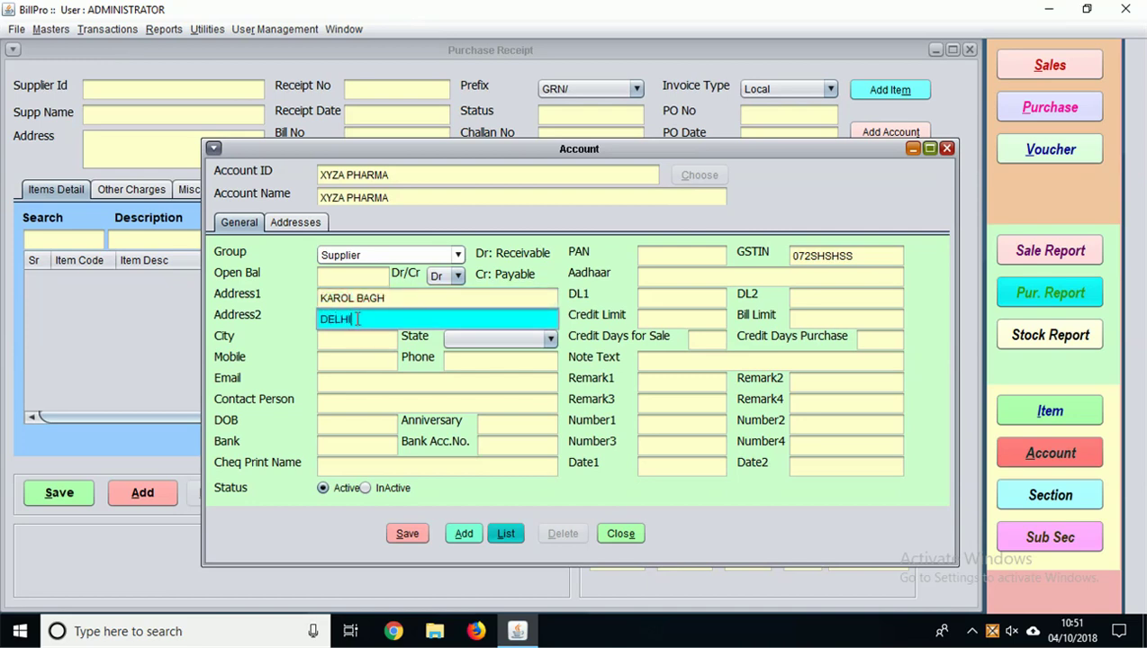
{"action": "left_click", "coordinate": [478, 338]}
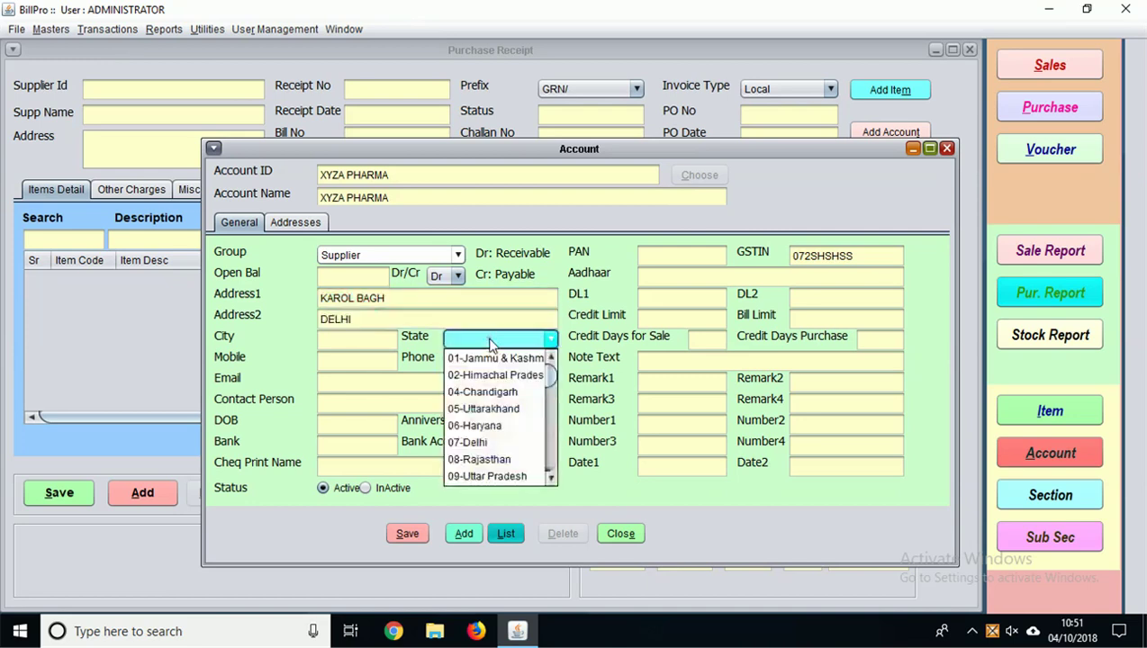
{"action": "left_click", "coordinate": [480, 441]}
{"action": "left_click", "coordinate": [407, 533]}
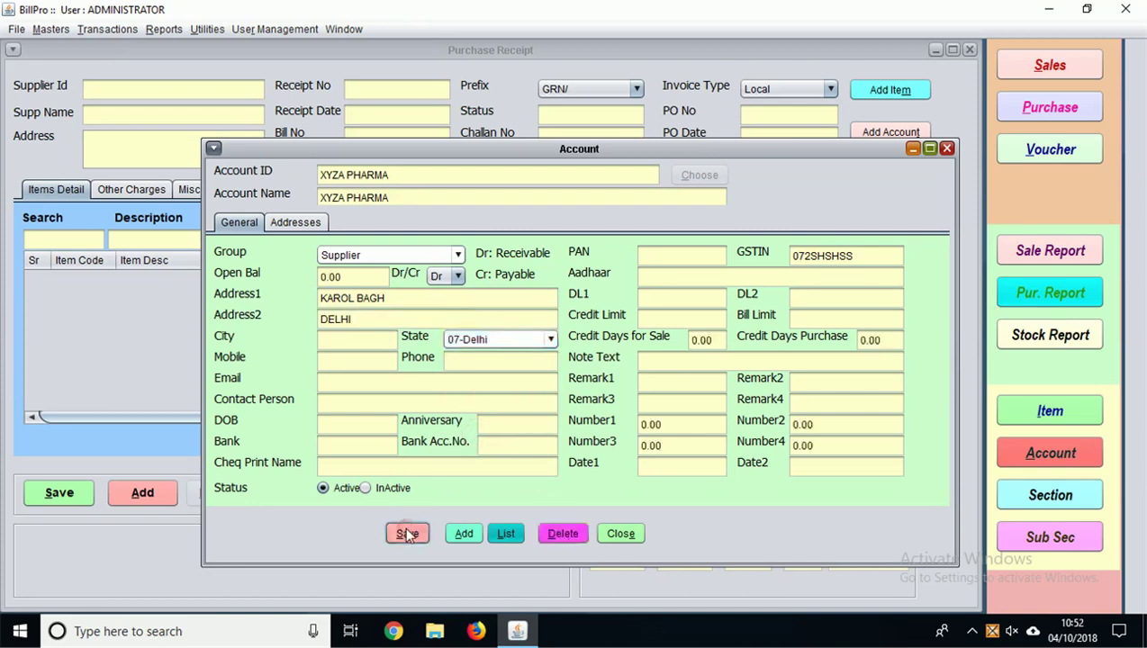
Step: Close the account form and pick XYZA PHARMA as the receipt's supplier
{"action": "left_click", "coordinate": [620, 534]}
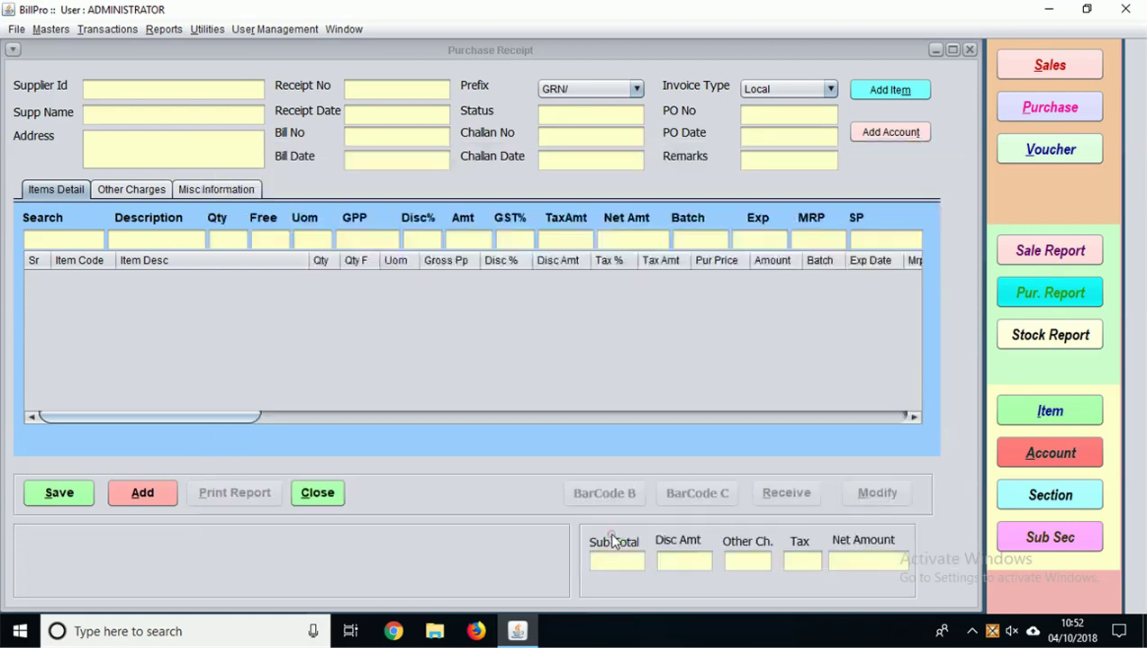
{"action": "left_click", "coordinate": [139, 89]}
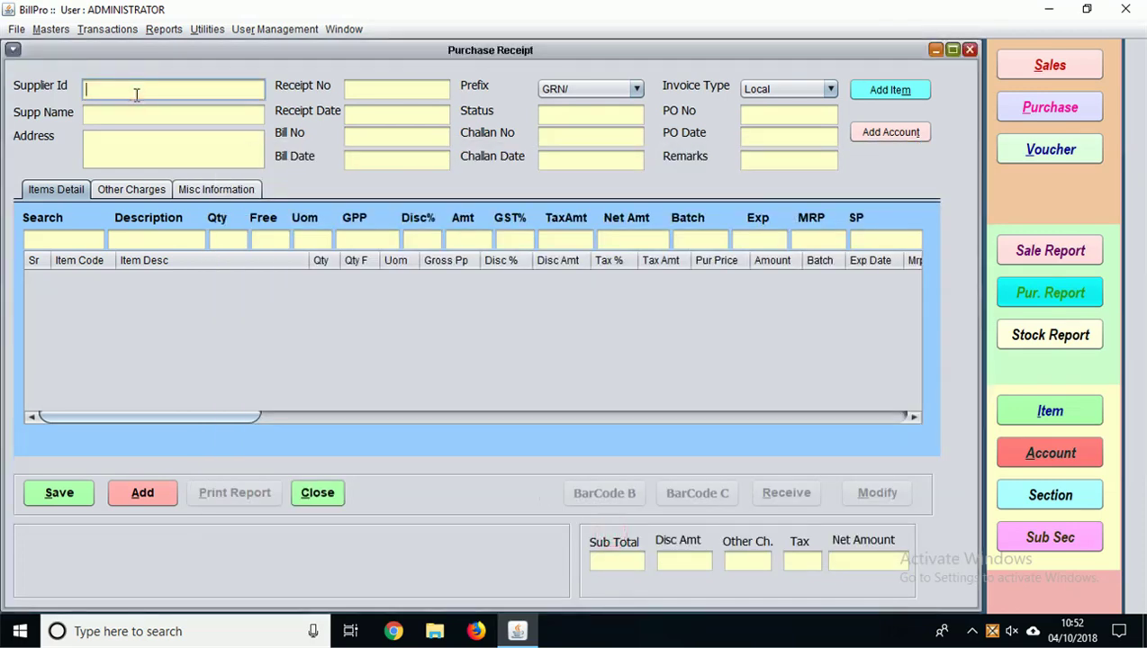
{"action": "double_click", "coordinate": [136, 94]}
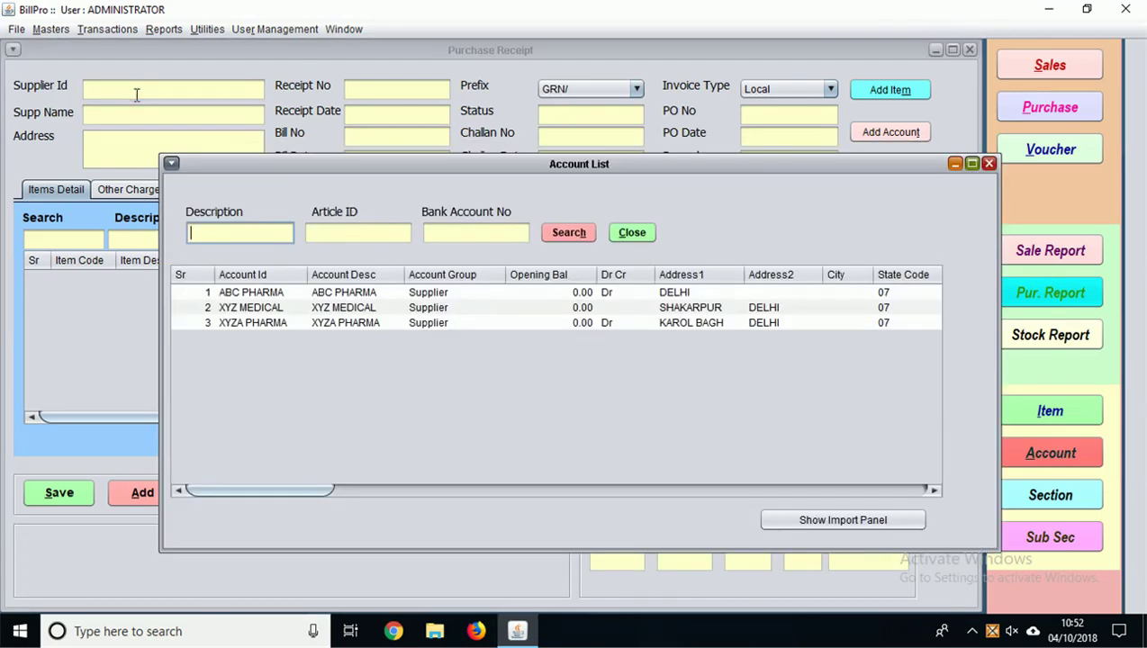
{"action": "left_click", "coordinate": [236, 326]}
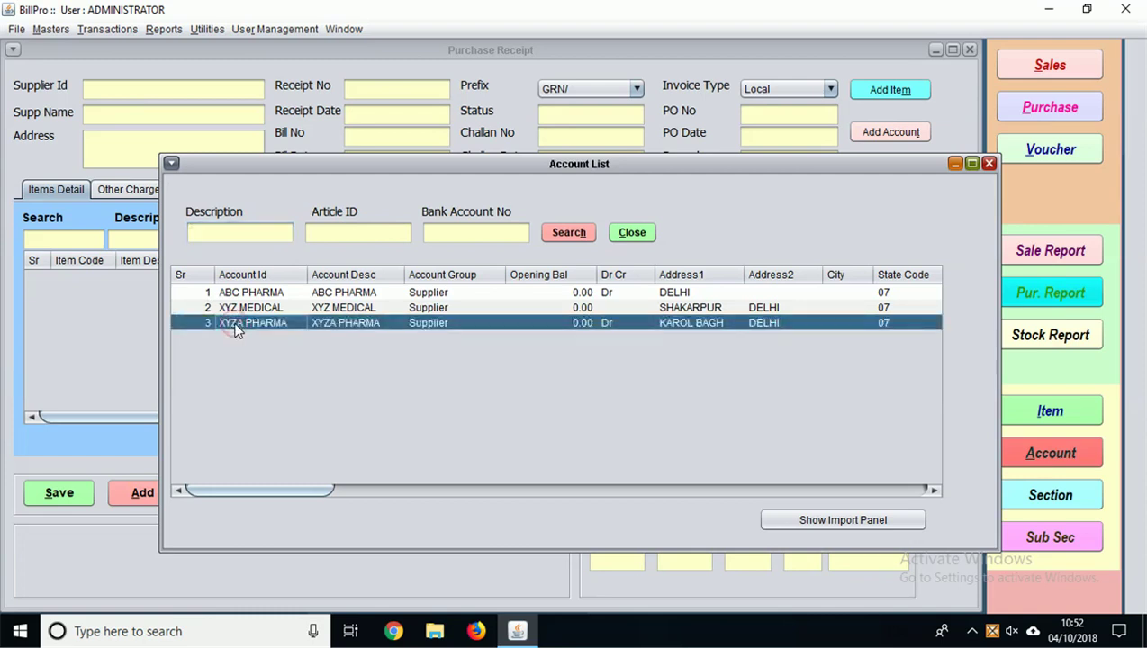
{"action": "double_click", "coordinate": [236, 326]}
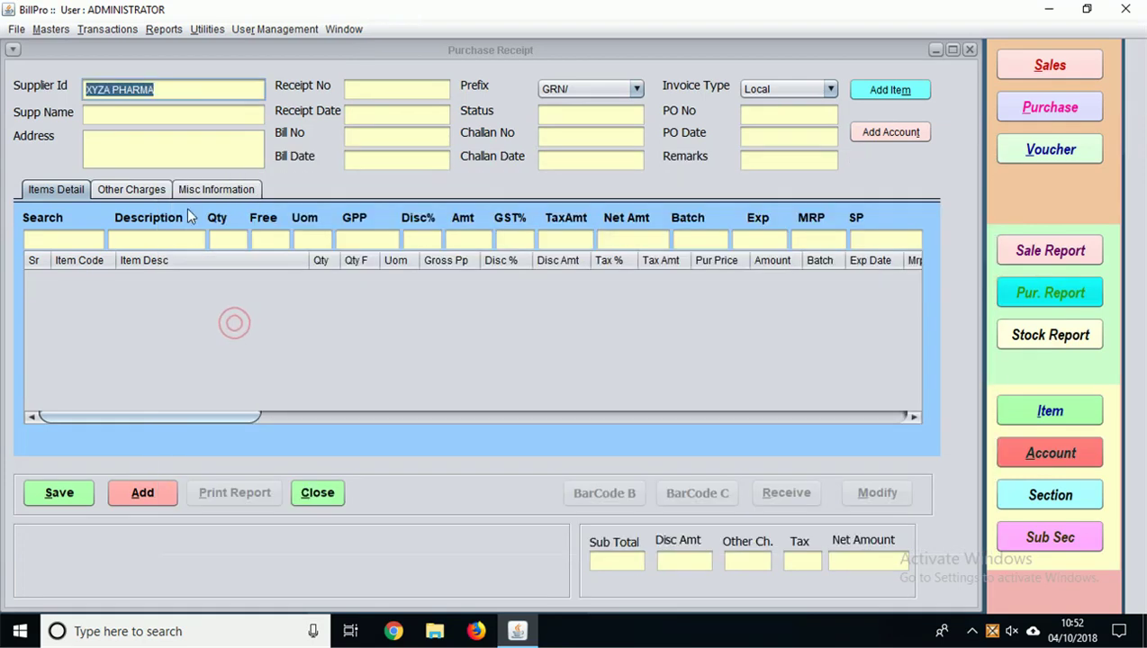
Step: Enter bill number INV-10002 and bill date 10/09/2018, skipping the challan and PO fields
{"action": "left_click", "coordinate": [382, 137]}
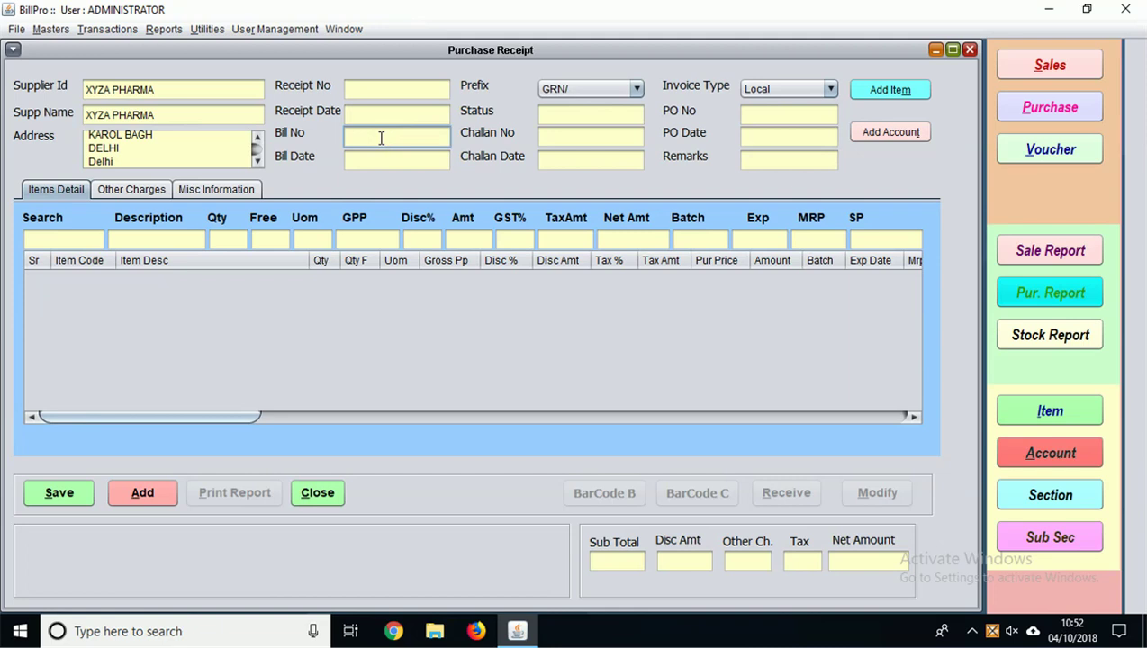
{"action": "type", "text": "INV-10002"}
{"action": "left_click", "coordinate": [375, 162]}
{"action": "type", "text": "10/09/2018"}
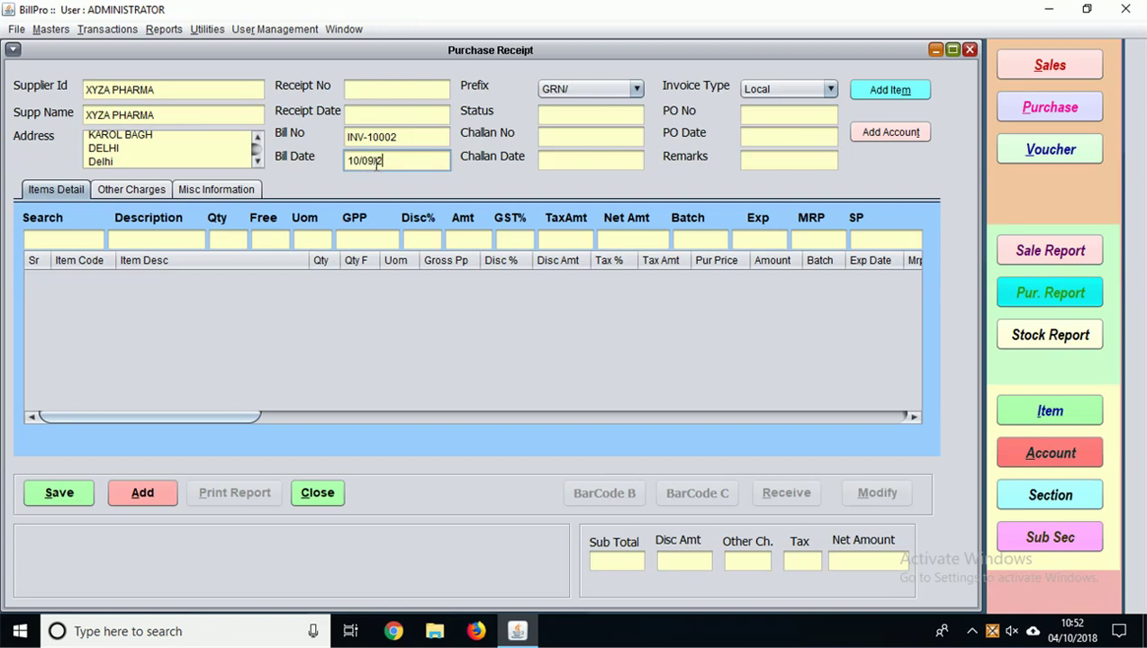
{"action": "left_click", "coordinate": [75, 241]}
{"action": "left_click", "coordinate": [575, 134]}
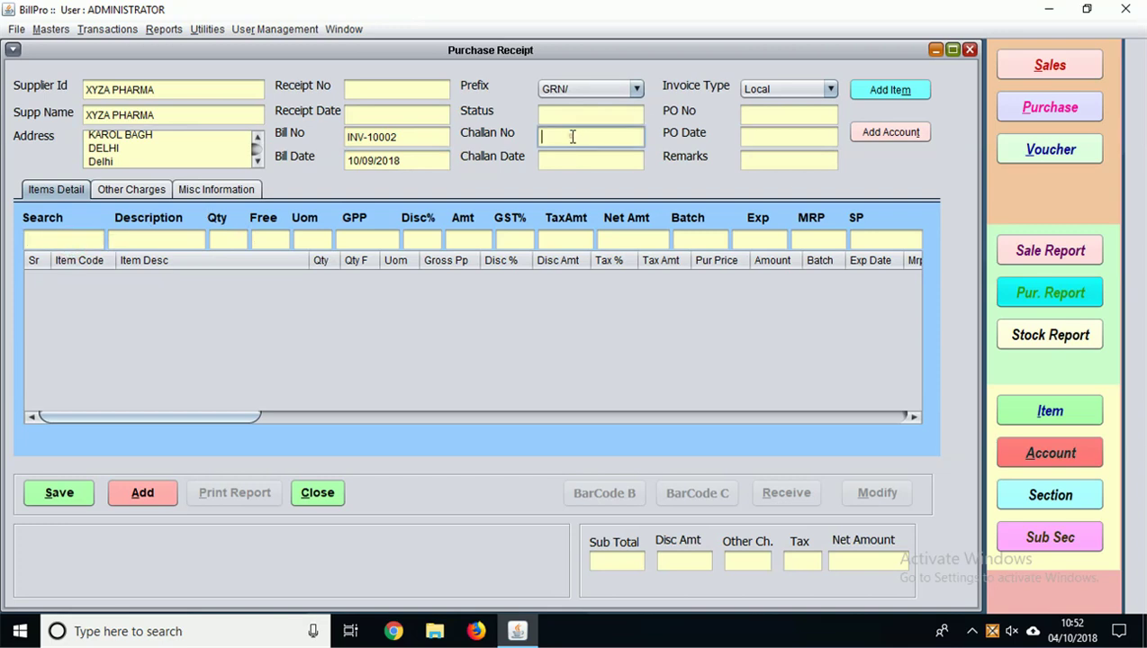
{"action": "left_click", "coordinate": [562, 157]}
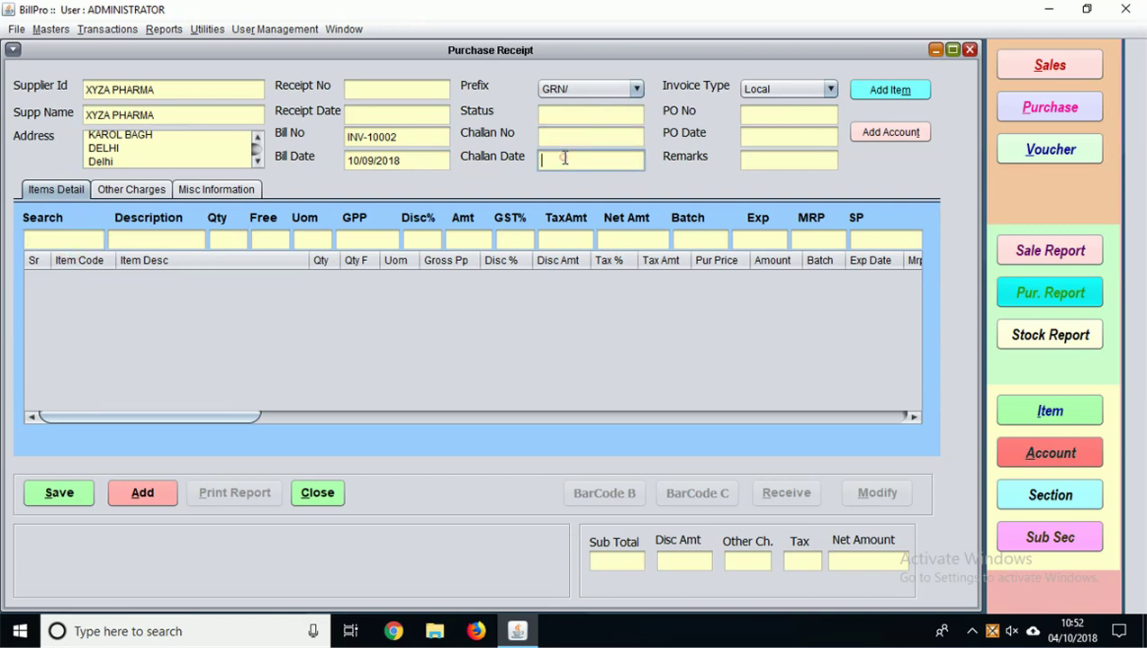
{"action": "left_click", "coordinate": [743, 110]}
{"action": "left_click", "coordinate": [747, 133]}
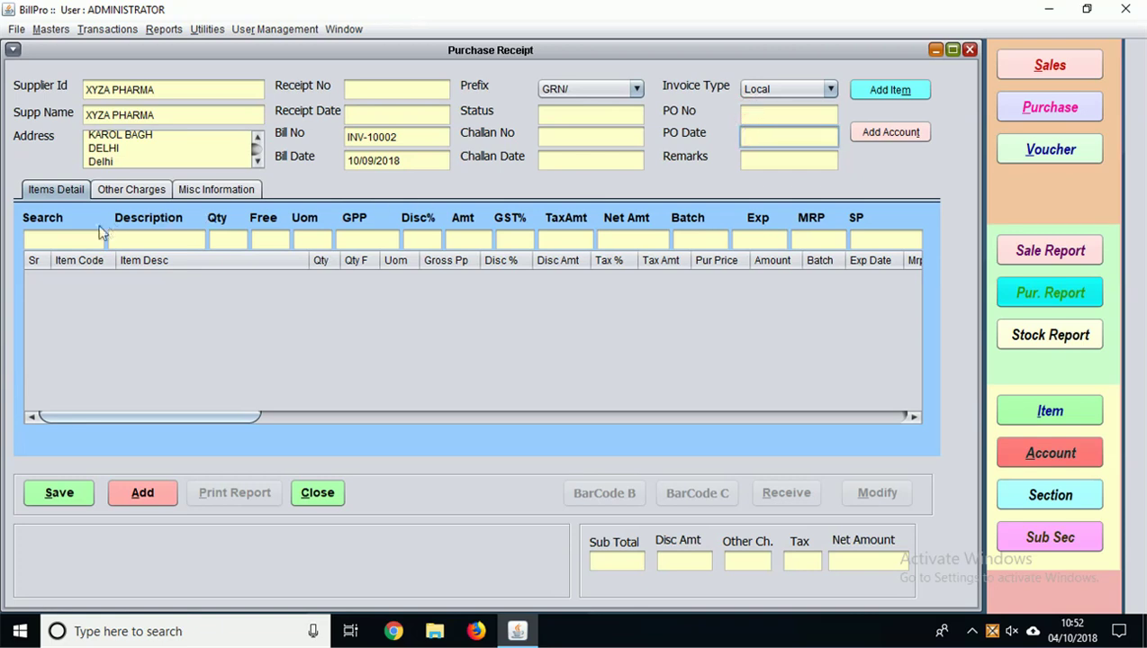
{"action": "left_click", "coordinate": [77, 244]}
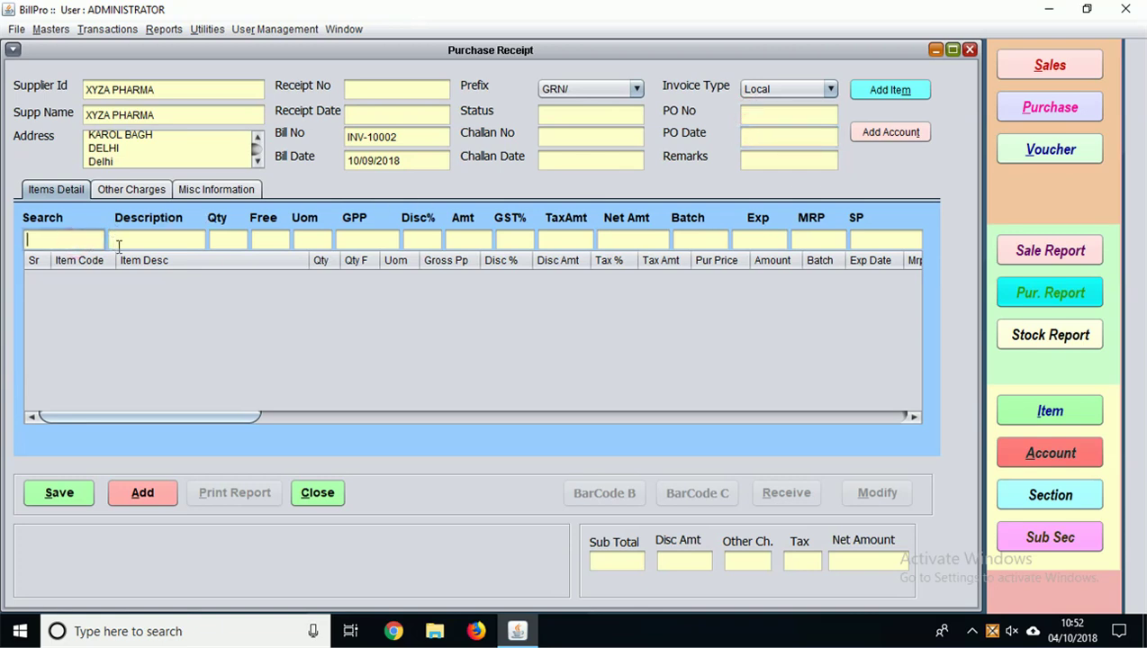
Step: Enter a PANTOP-D line of 10 strips with batch S3780088 and expiry 03/22
{"action": "left_click", "coordinate": [121, 244]}
{"action": "type", "text": "pa"}
{"action": "key", "text": "Return"}
{"action": "key", "text": "Return"}
{"action": "type", "text": "10"}
{"action": "key", "text": "Return"}
{"action": "key", "text": "Return"}
{"action": "key", "text": "Return"}
{"action": "key", "text": "Return"}
{"action": "key", "text": "Return"}
{"action": "key", "text": "Return"}
{"action": "key", "text": "Return"}
{"action": "key", "text": "Return"}
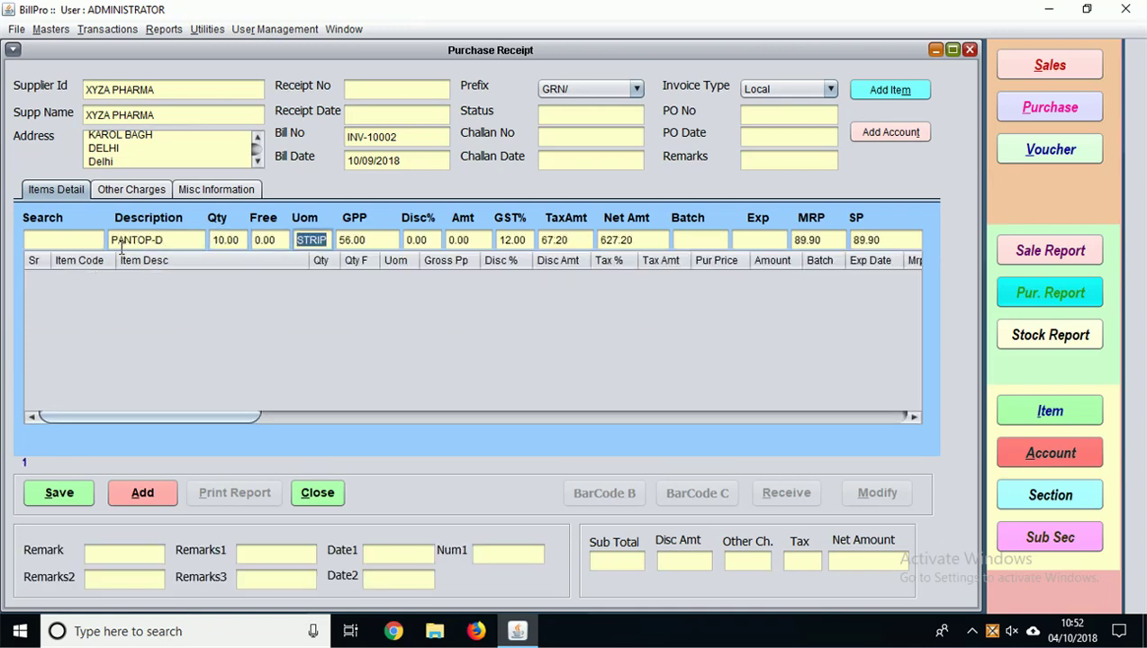
{"action": "key", "text": "Return"}
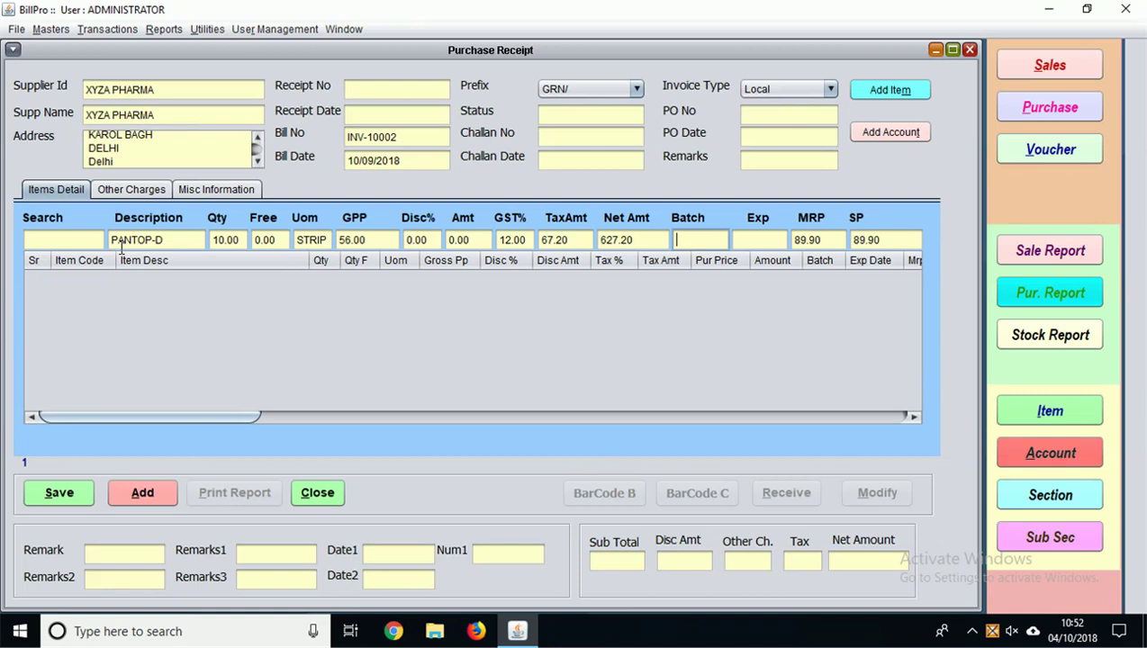
{"action": "key", "text": "XF86AudioRaiseVolume"}
{"action": "type", "text": "S3780088"}
{"action": "key", "text": "Return"}
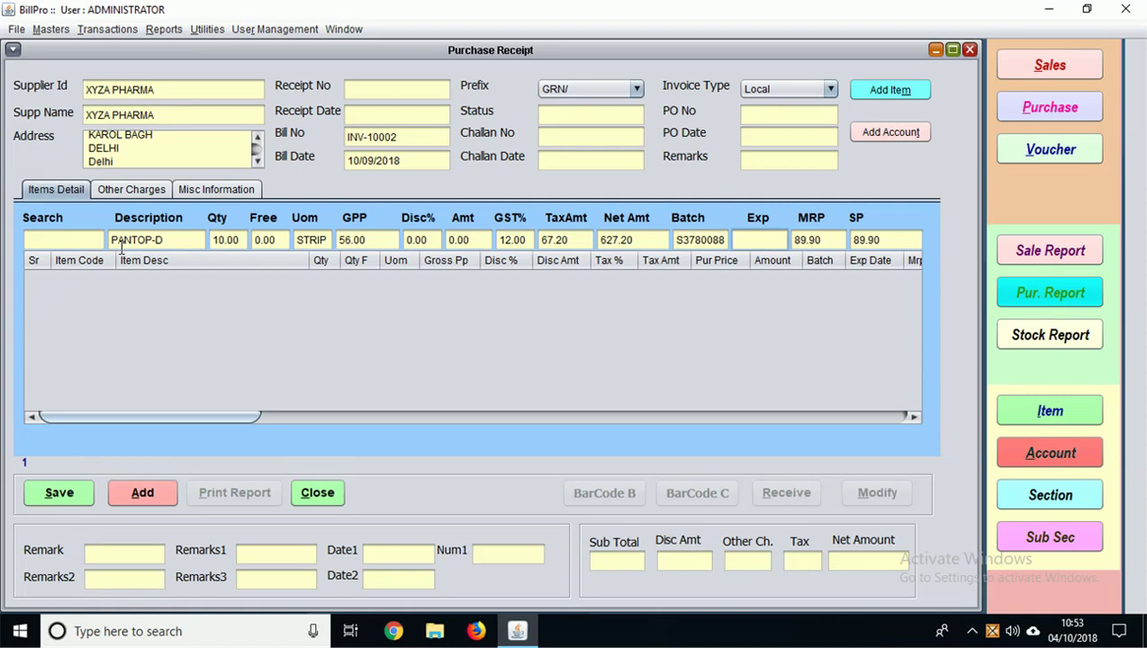
{"action": "type", "text": "03/22"}
Step: Add SARTEL AM 40MG, 20 strips, batch KX1178, expiry 04/21, bringing the net amount to 3763.20
{"action": "key", "text": "Return"}
{"action": "key", "text": "Return"}
{"action": "type", "text": "S"}
{"action": "key", "text": "Return"}
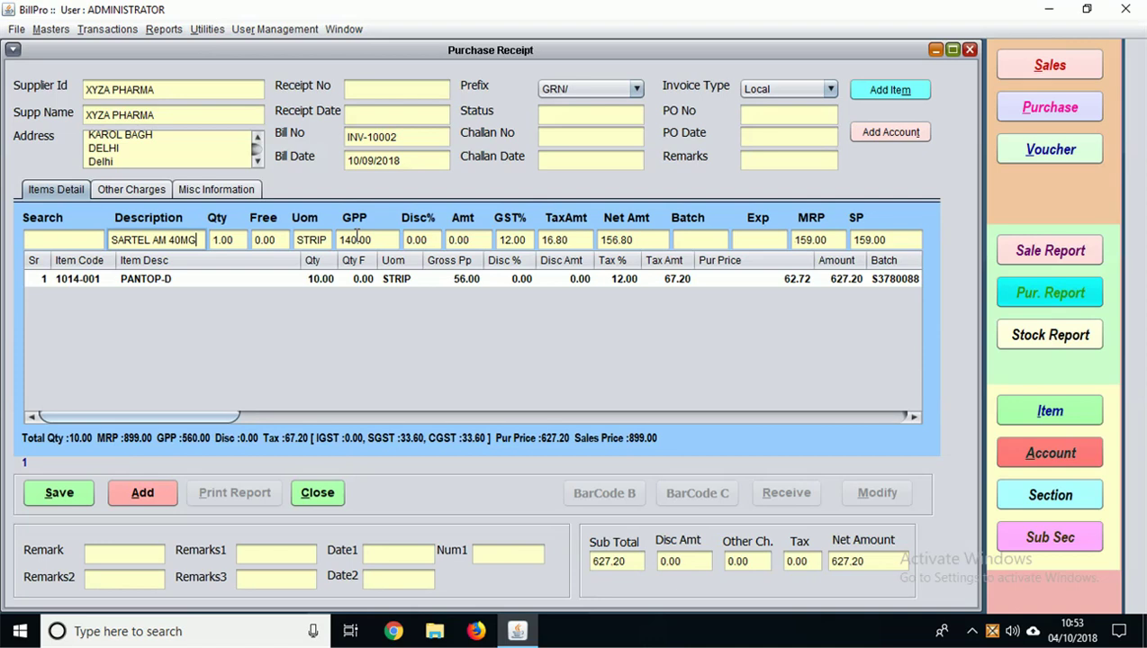
{"action": "key", "text": "Return"}
{"action": "type", "text": "2"}
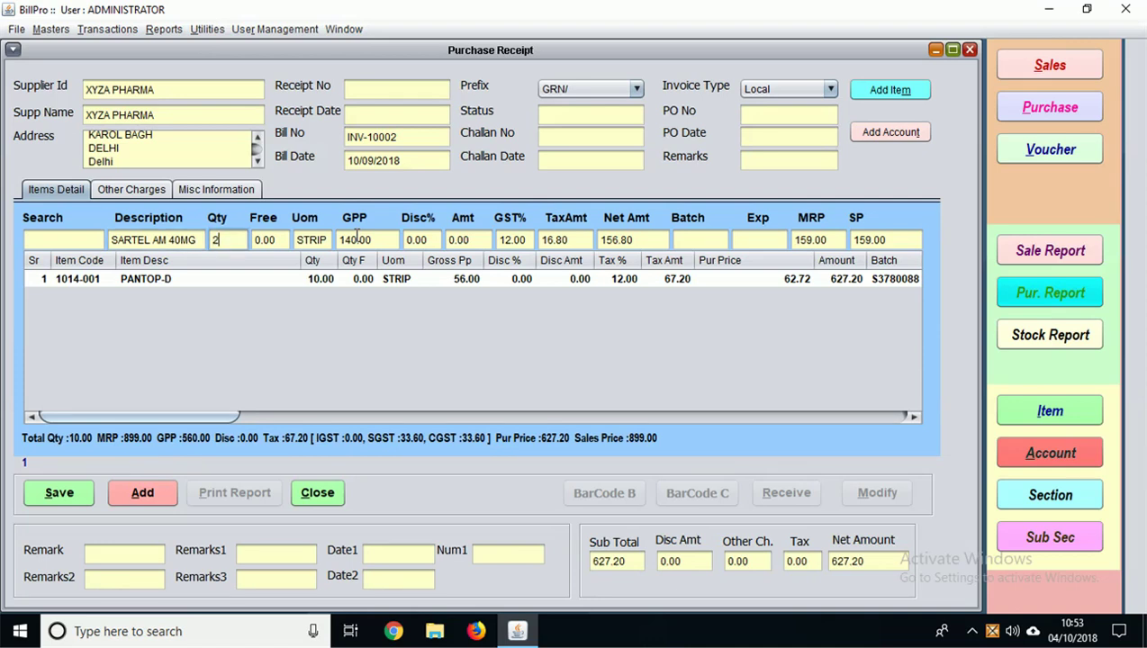
{"action": "type", "text": "0"}
{"action": "key", "text": "Return"}
{"action": "key", "text": "Return"}
{"action": "key", "text": "Return"}
{"action": "key", "text": "Return"}
{"action": "key", "text": "Return"}
{"action": "key", "text": "Return"}
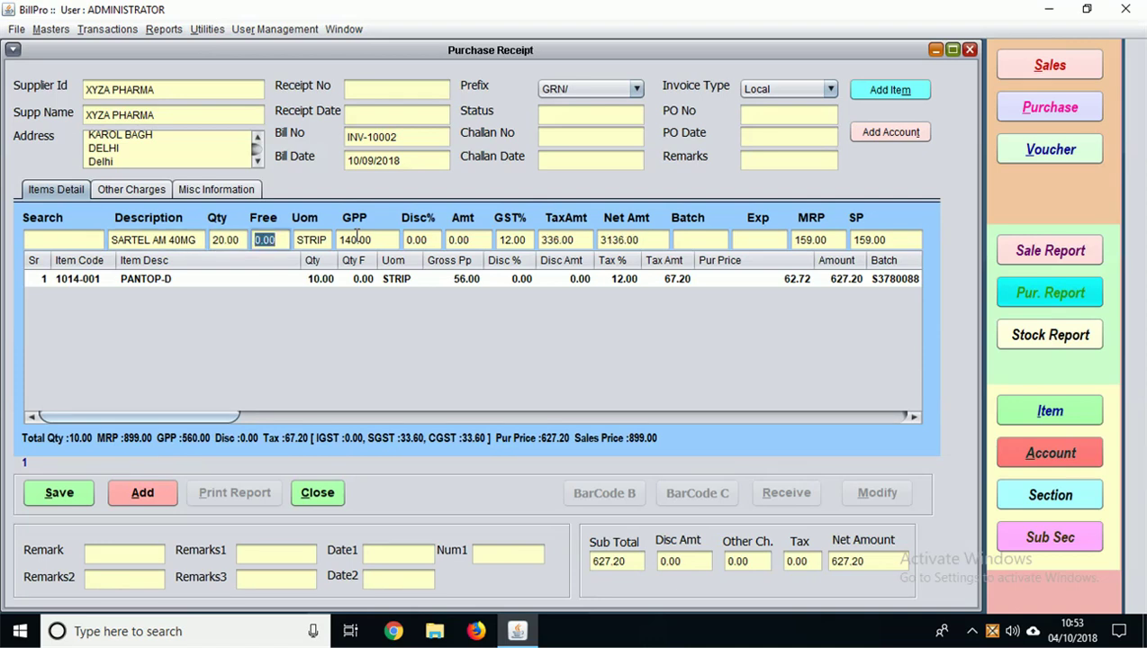
{"action": "key", "text": "Return"}
{"action": "key", "text": "Return"}
{"action": "key", "text": "Return"}
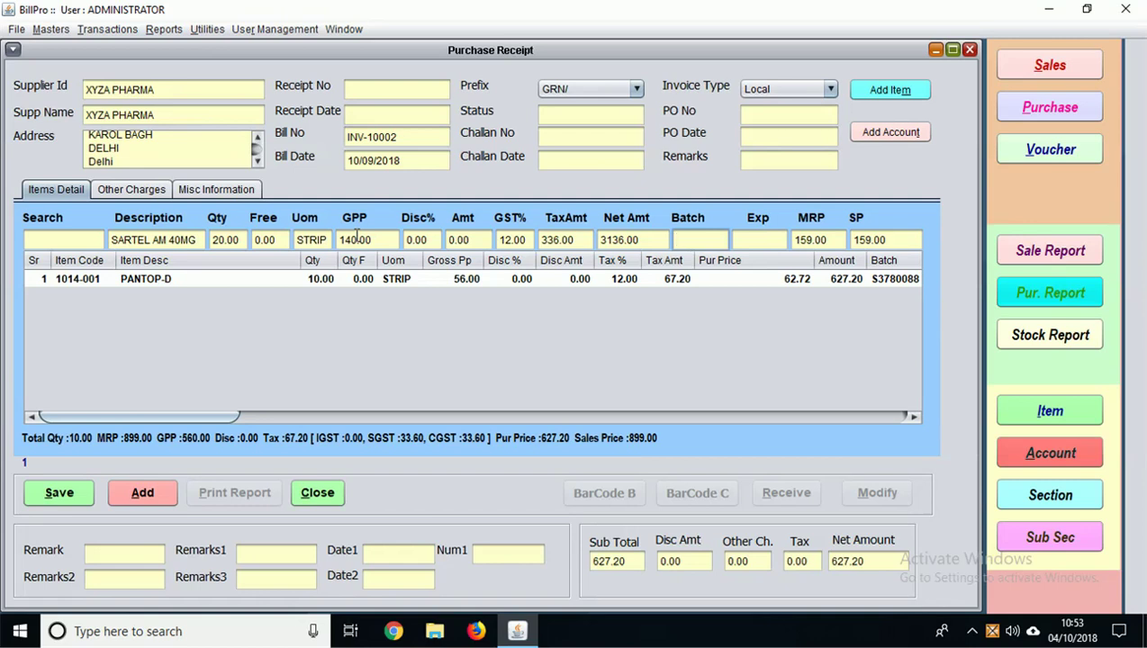
{"action": "type", "text": "KX1178"}
{"action": "key", "text": "Tab"}
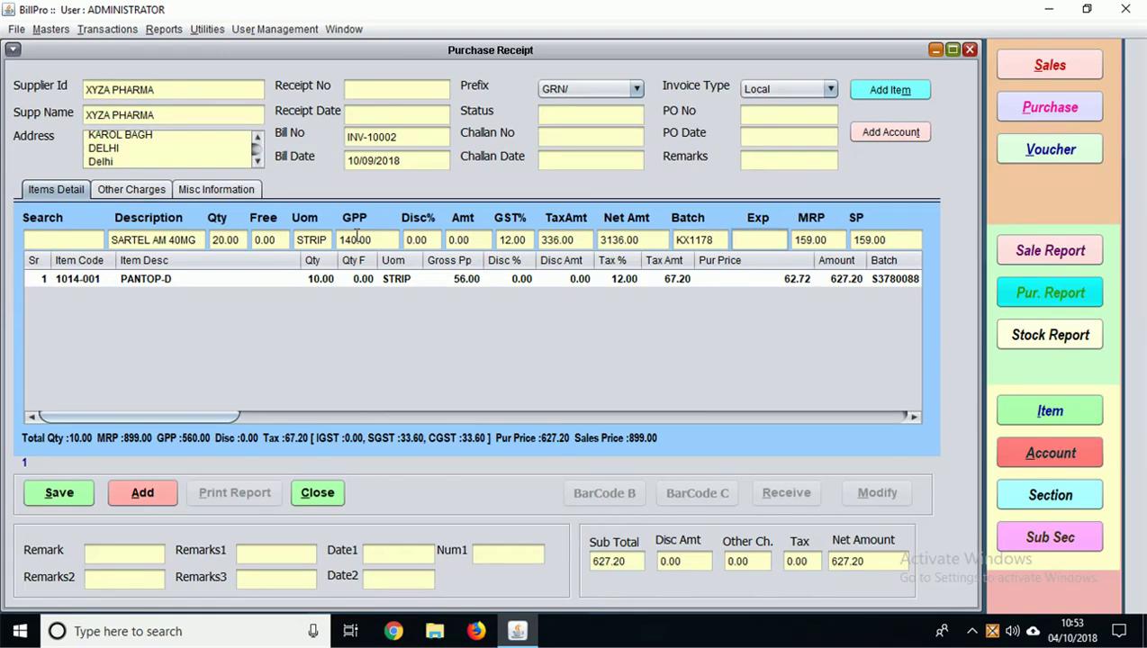
{"action": "type", "text": "04/21"}
{"action": "key", "text": "Return"}
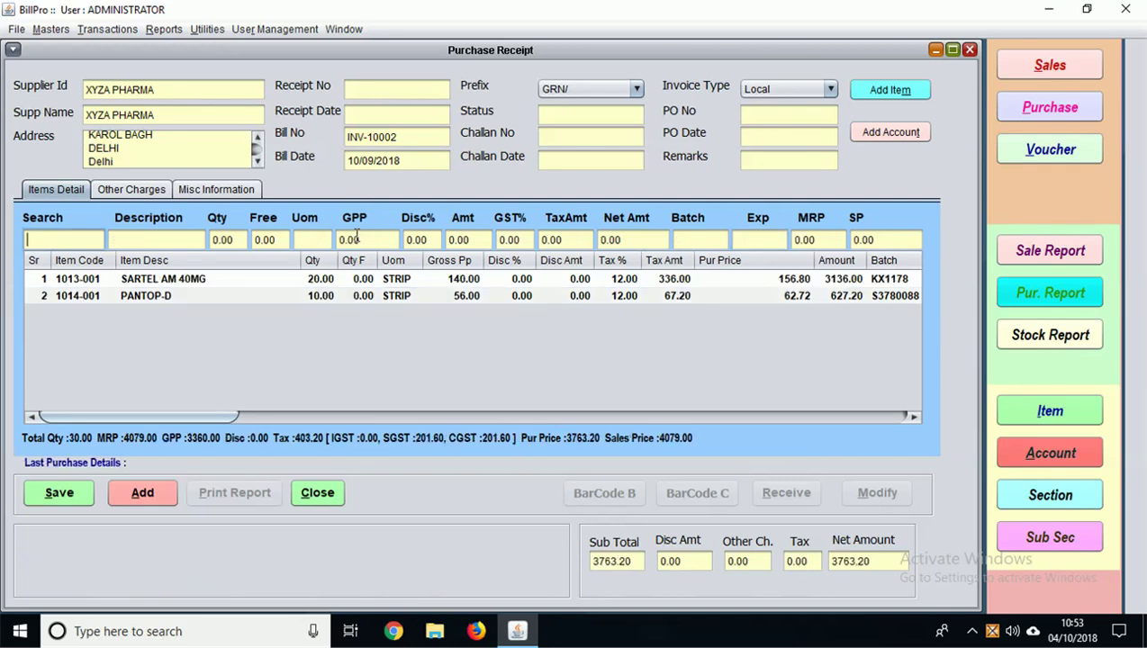
Step: Enter another PANTOP-D line: 10 strips, batch GSDFA, expiry 12/19
{"action": "key", "text": "Return"}
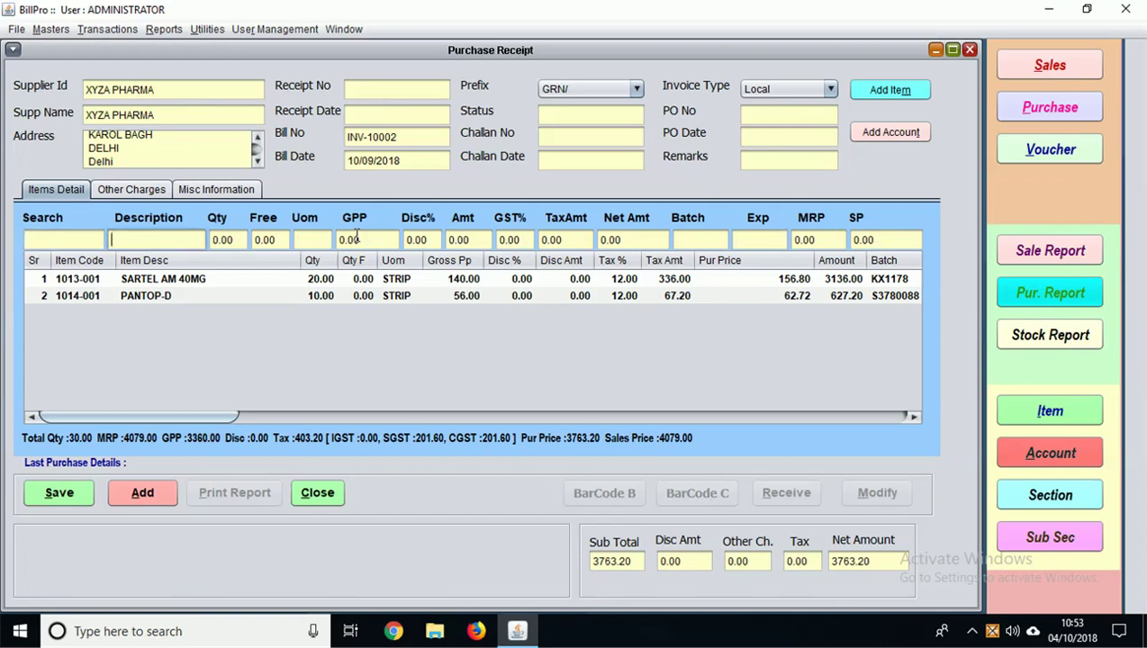
{"action": "type", "text": "A"}
{"action": "key", "text": "Down"}
{"action": "key", "text": "Down"}
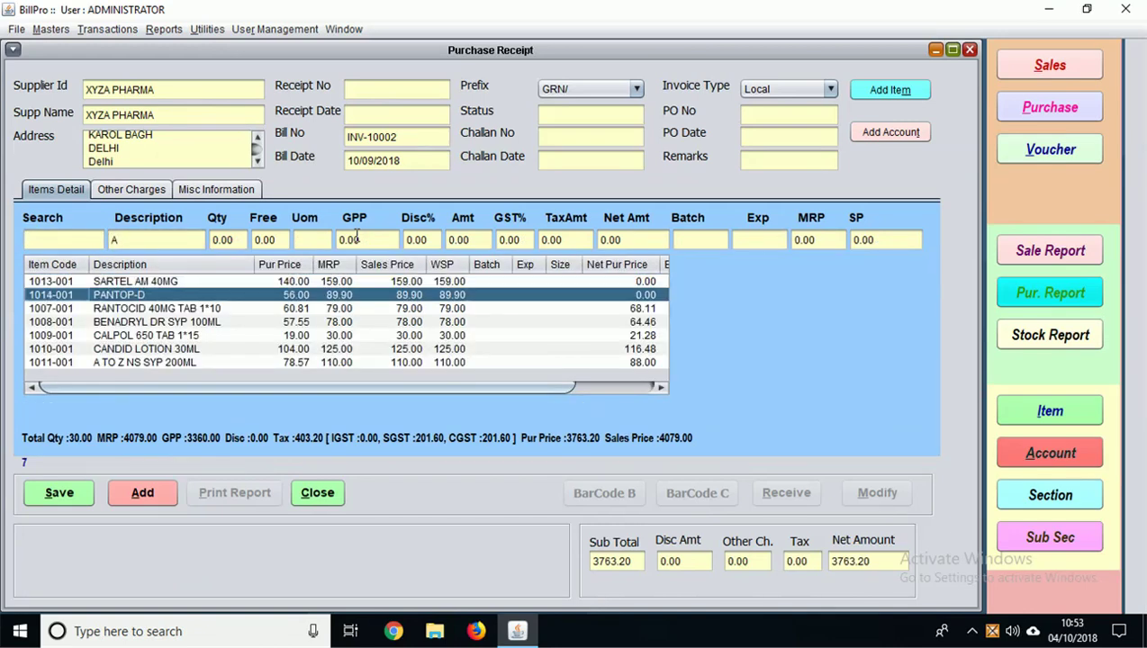
{"action": "key", "text": "Return"}
{"action": "type", "text": "10"}
{"action": "key", "text": "Return"}
{"action": "key", "text": "Return"}
{"action": "key", "text": "Return"}
{"action": "key", "text": "Return"}
{"action": "key", "text": "Return"}
{"action": "key", "text": "Return"}
{"action": "key", "text": "Return"}
{"action": "key", "text": "Return"}
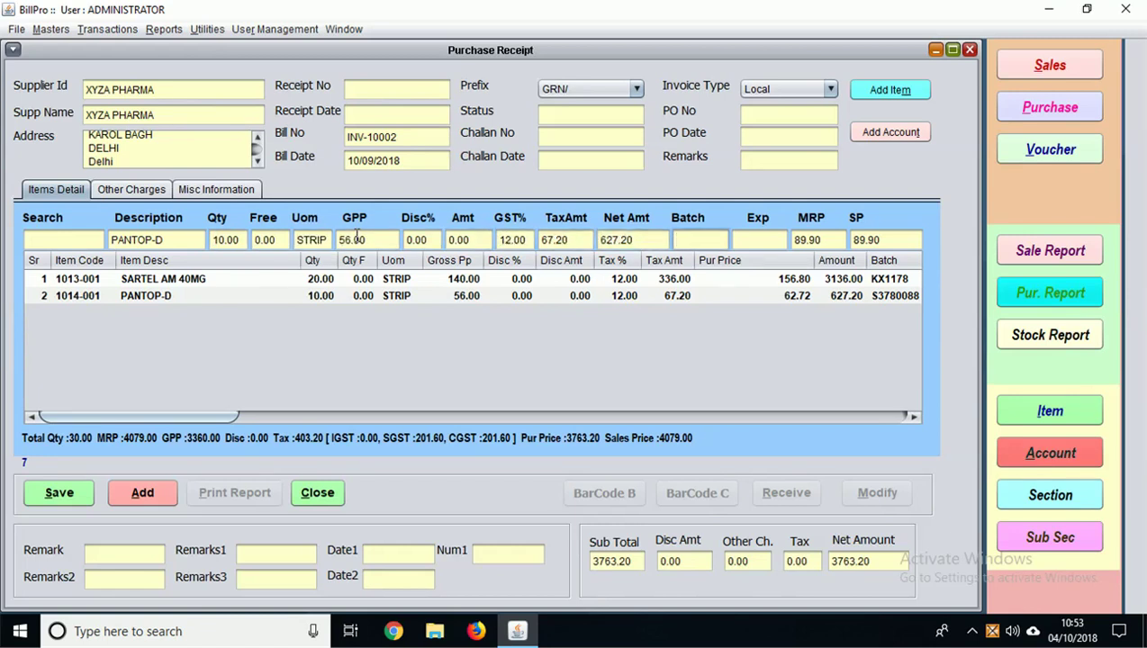
{"action": "type", "text": "GSDFA"}
{"action": "key", "text": "Return"}
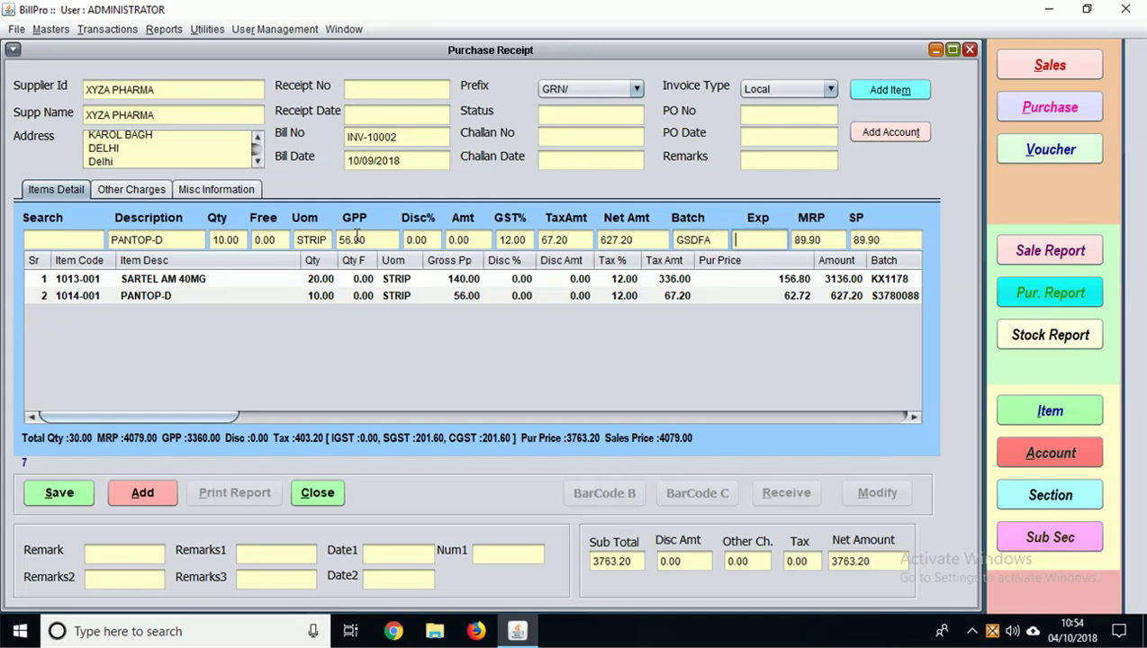
{"action": "type", "text": "12/19"}
Step: Add the line, save the receipt at 4390.40, and mark it Received
{"action": "key", "text": "Return"}
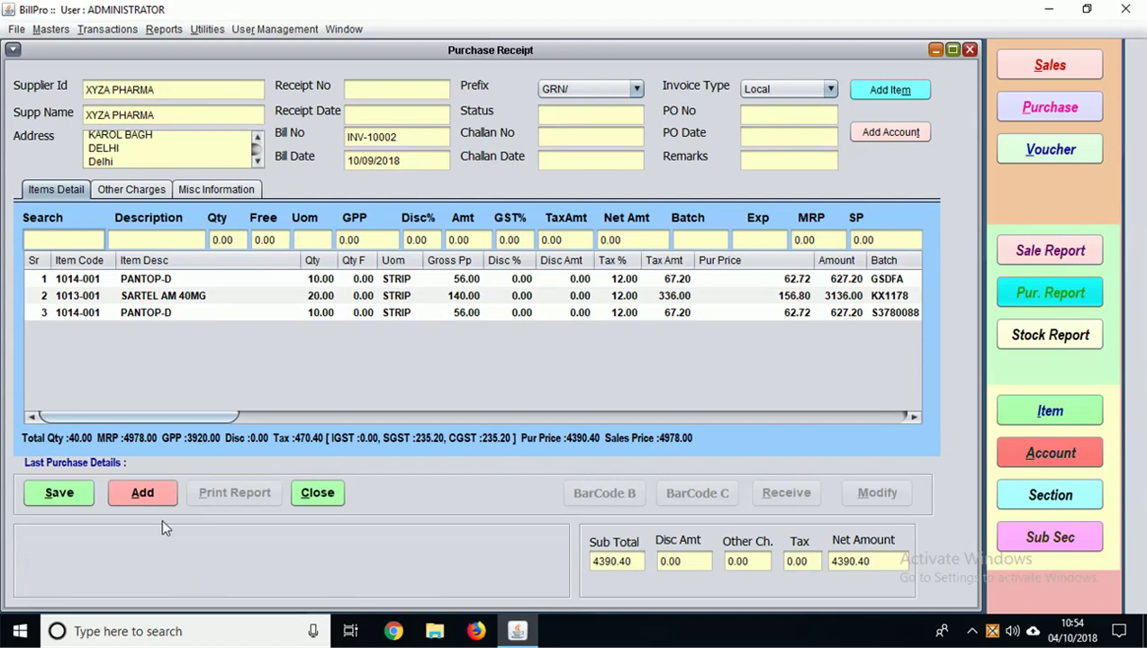
{"action": "left_click", "coordinate": [60, 493]}
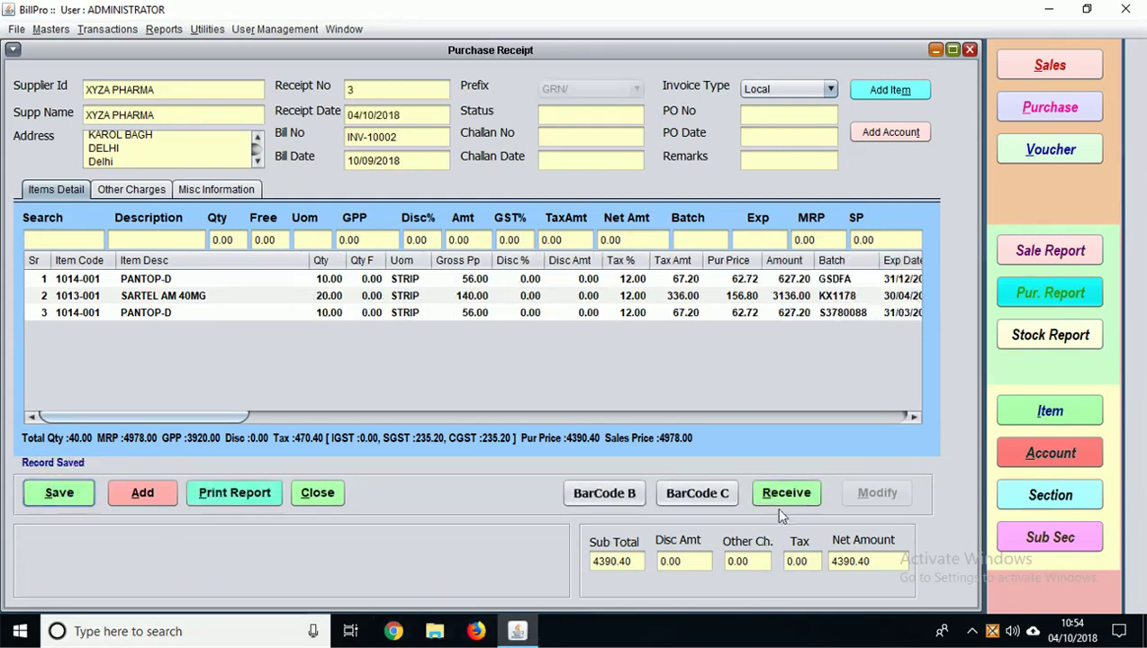
{"action": "left_click", "coordinate": [769, 500]}
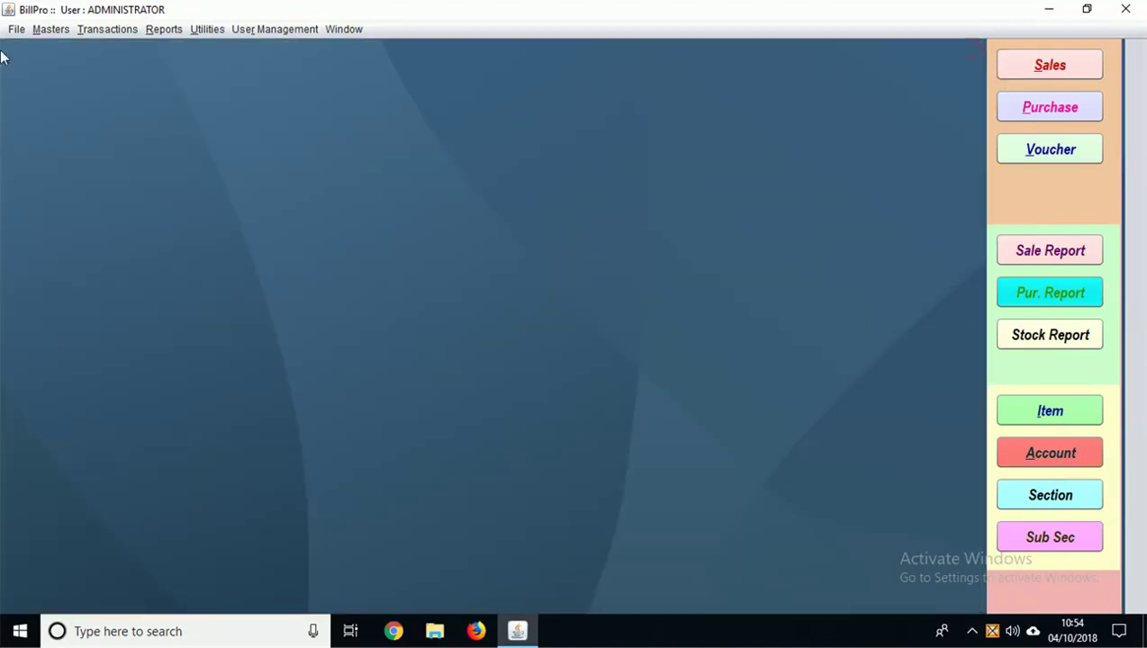
Step: Start a new purchase return with XYZ MEDICAL as the supplier
{"action": "left_click", "coordinate": [83, 29]}
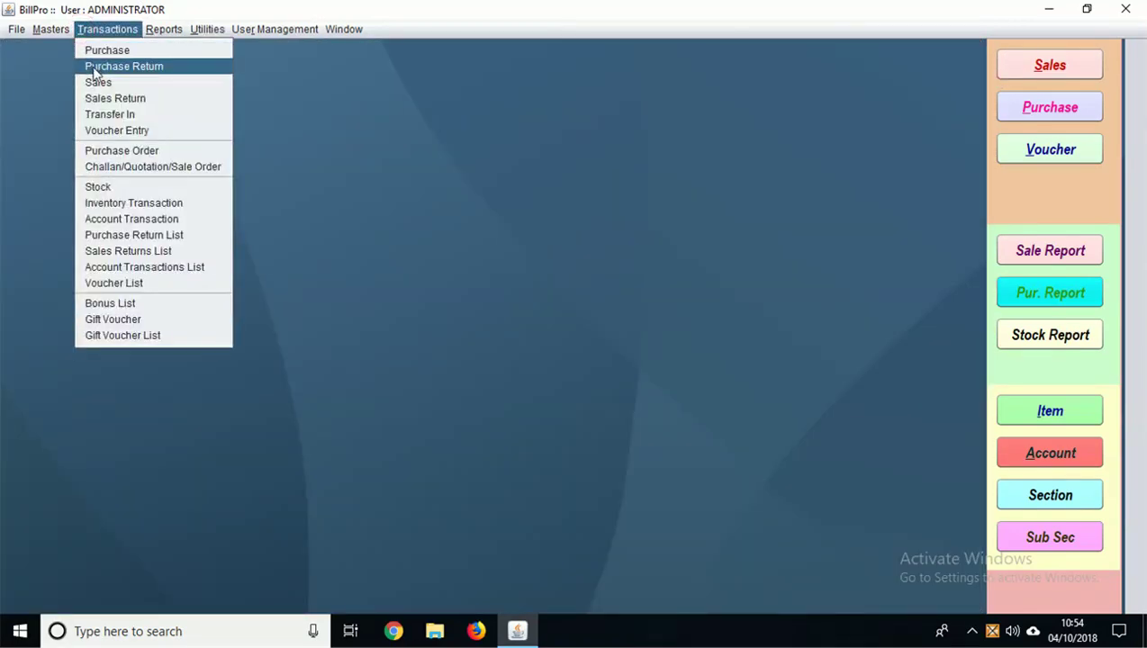
{"action": "left_click", "coordinate": [93, 66]}
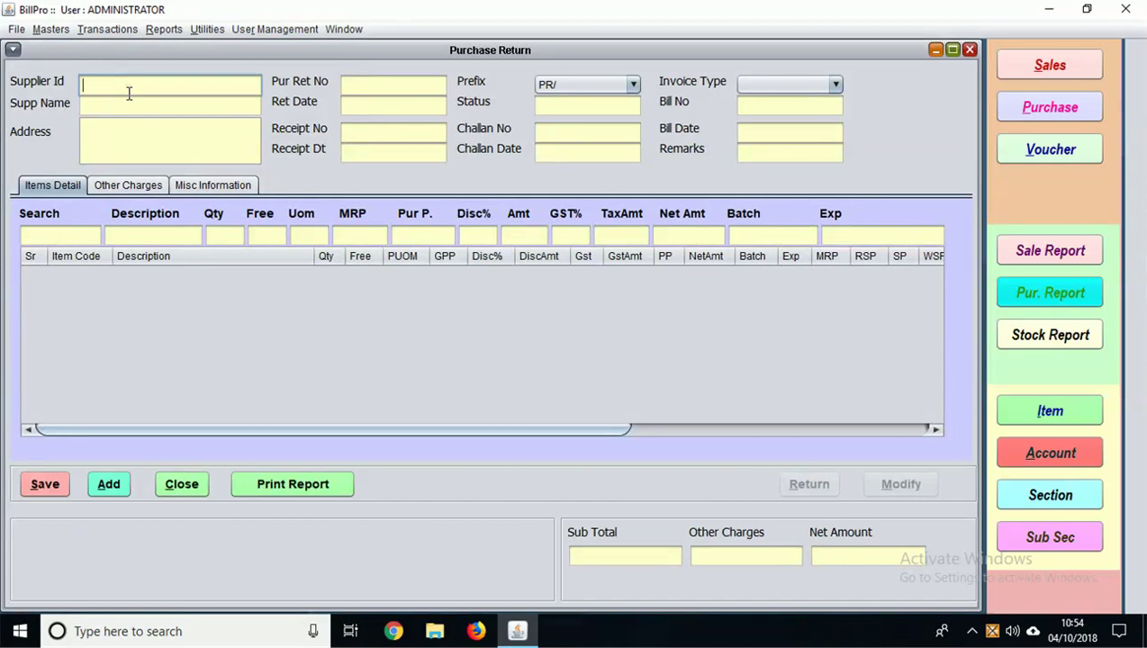
{"action": "left_click", "coordinate": [129, 92]}
{"action": "left_click", "coordinate": [237, 299]}
{"action": "double_click", "coordinate": [238, 307]}
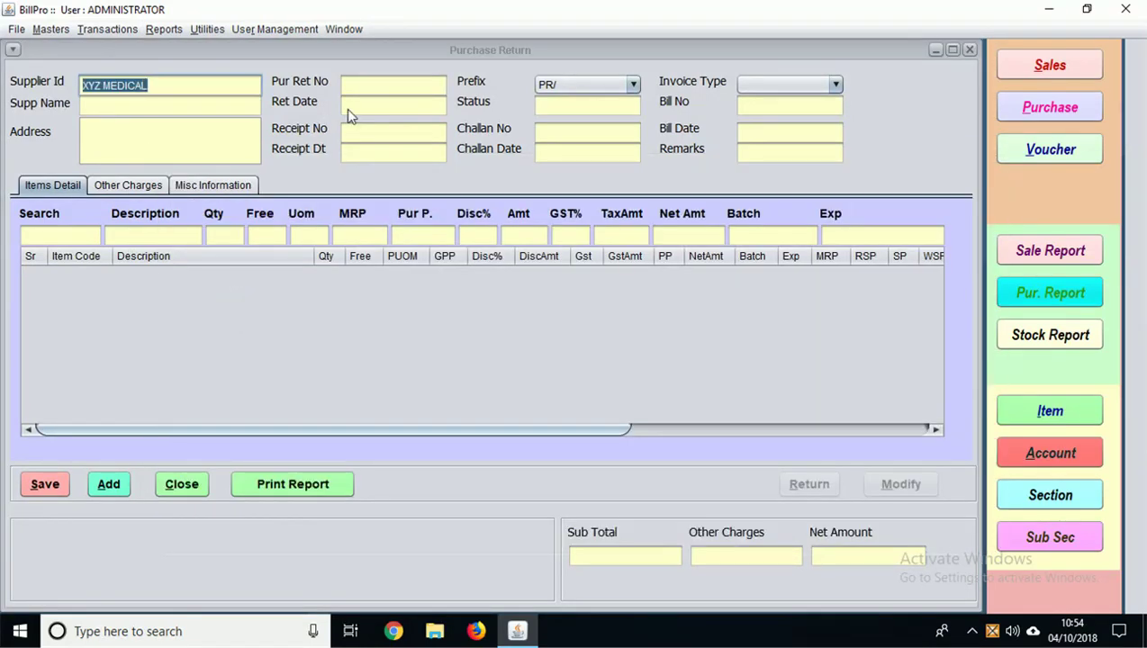
{"action": "left_click", "coordinate": [363, 134]}
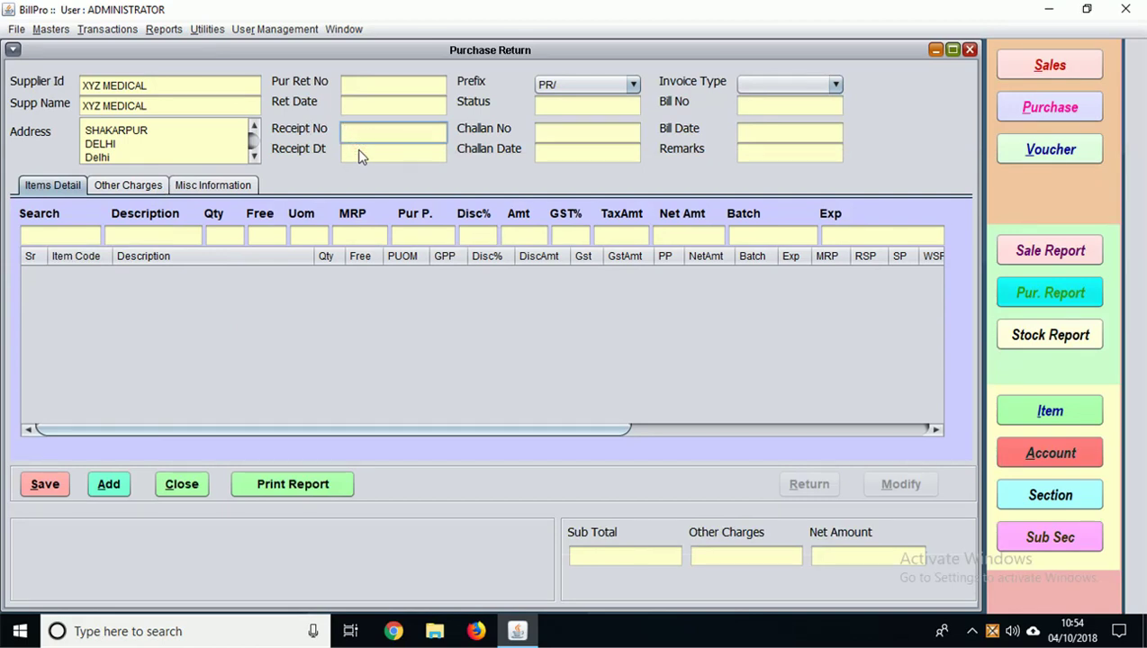
Step: Return 2 PANTOP-D from batch GSDFA and save the return, totalling 125.44
{"action": "left_click", "coordinate": [125, 235]}
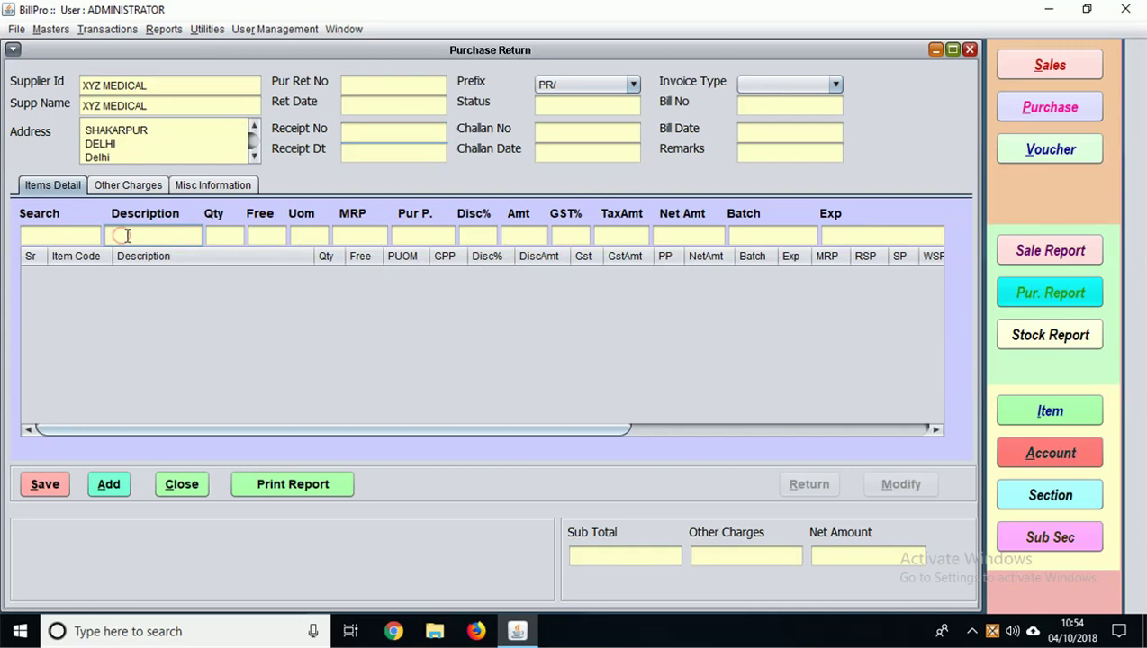
{"action": "type", "text": "P"}
{"action": "key", "text": "Return"}
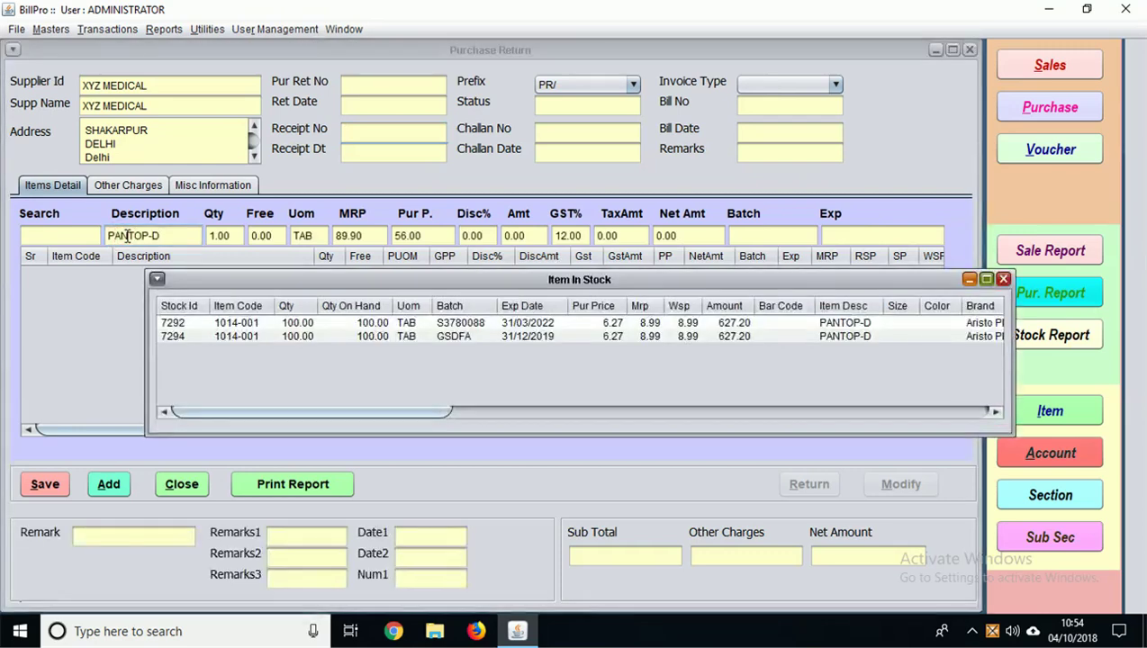
{"action": "key", "text": "Down"}
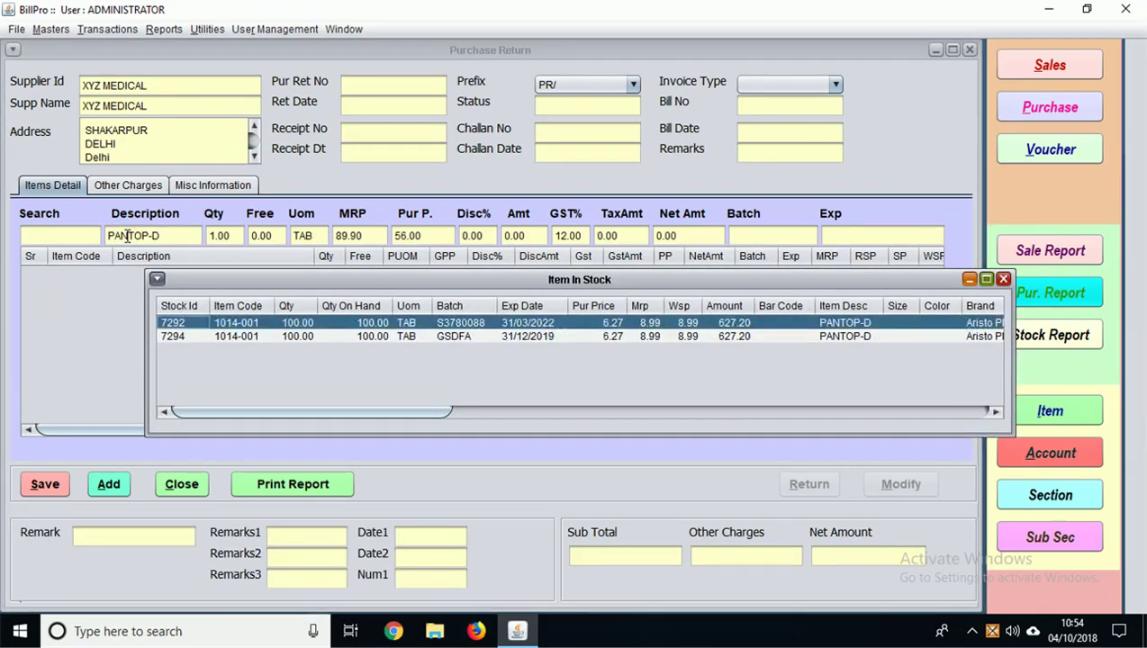
{"action": "key", "text": "Down"}
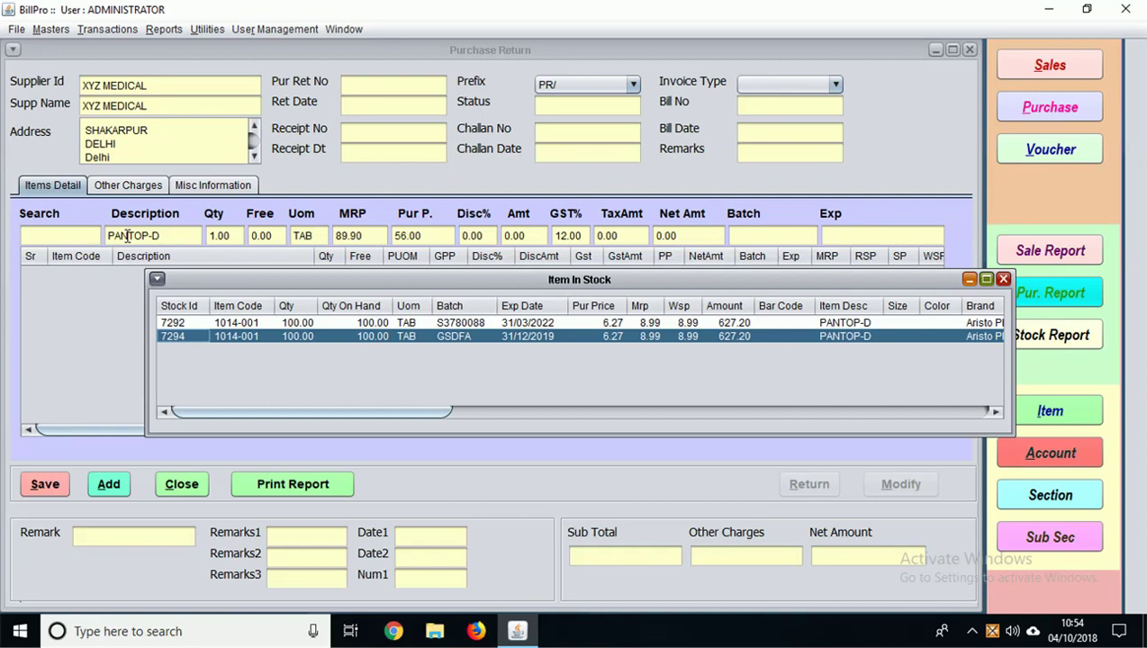
{"action": "key", "text": "Return"}
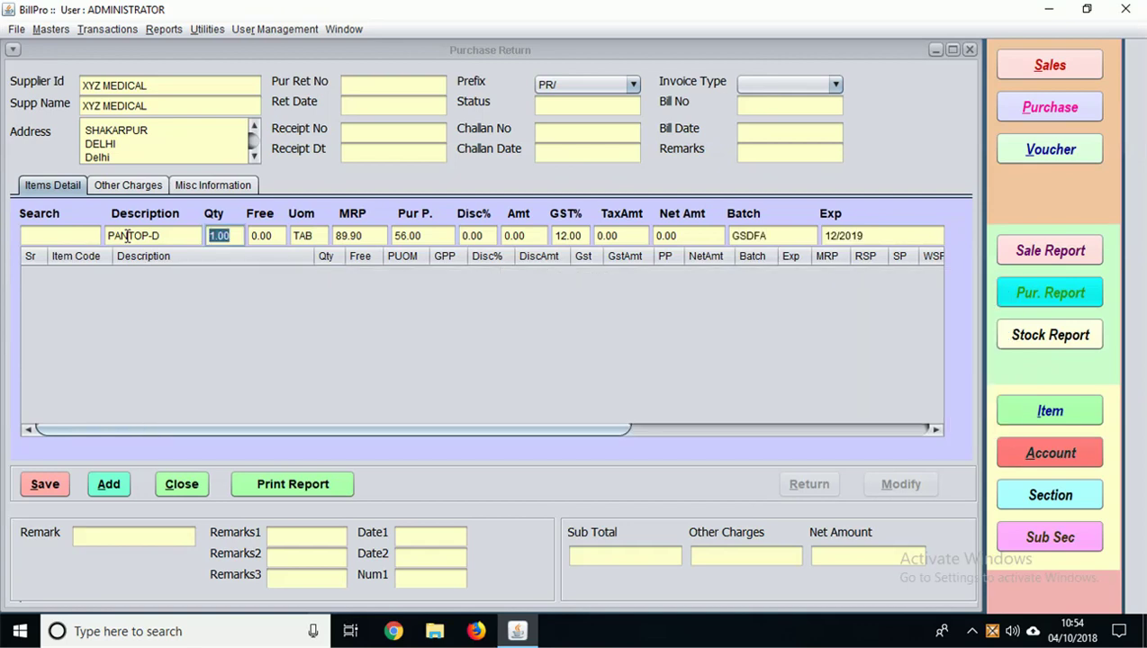
{"action": "type", "text": "2"}
{"action": "key", "text": "Return"}
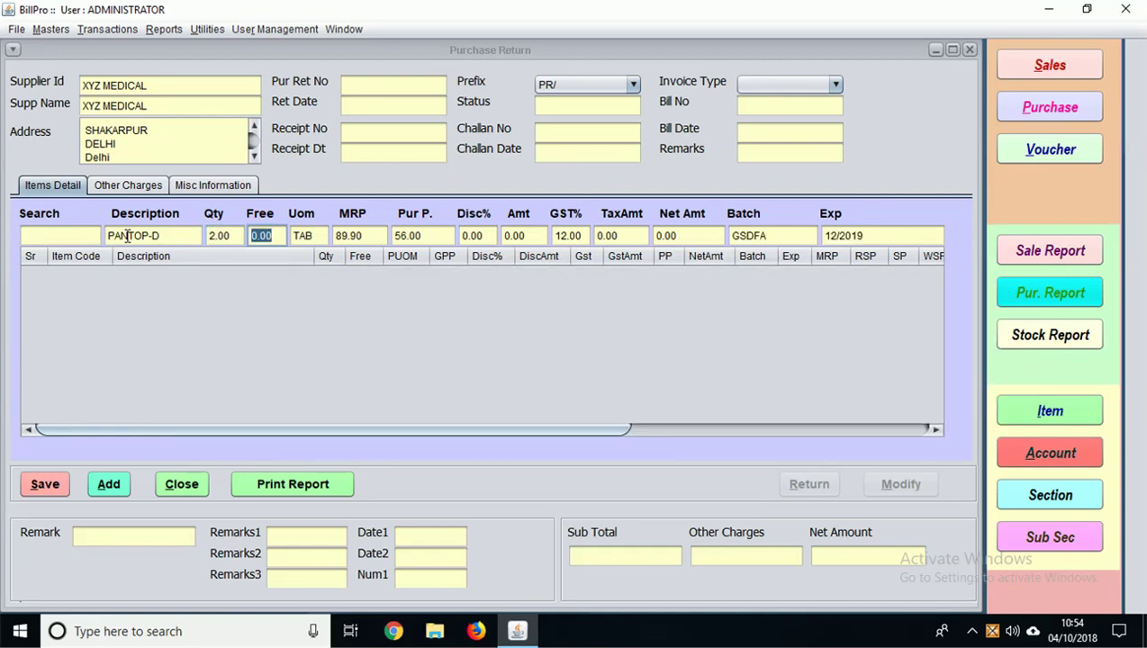
{"action": "key", "text": "Return"}
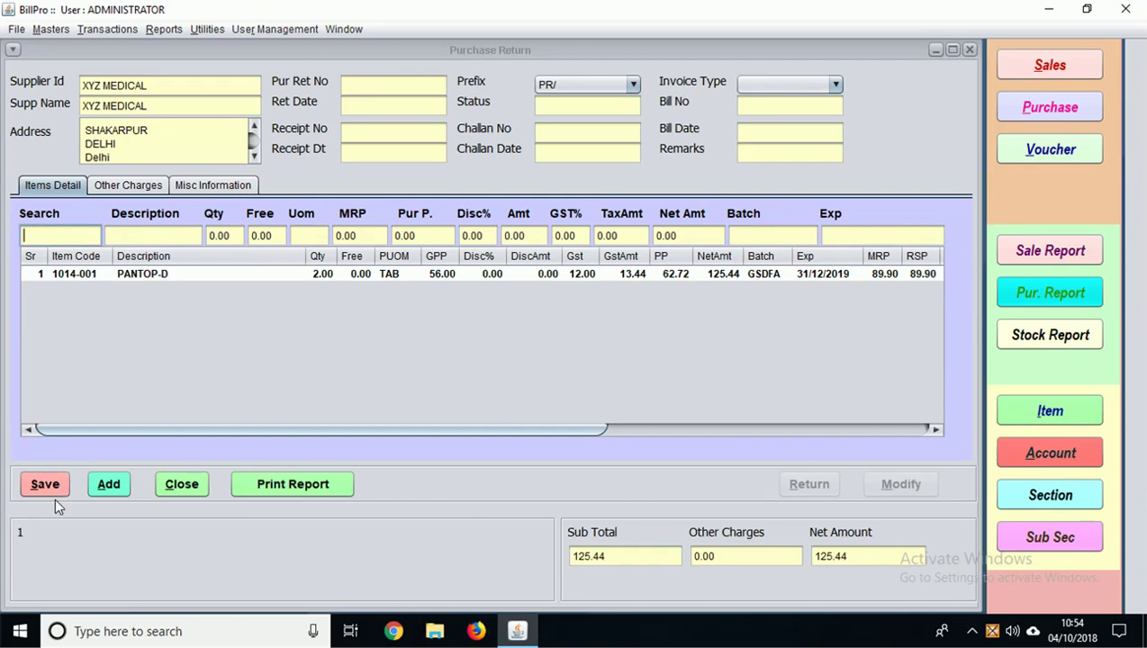
{"action": "left_click", "coordinate": [45, 484]}
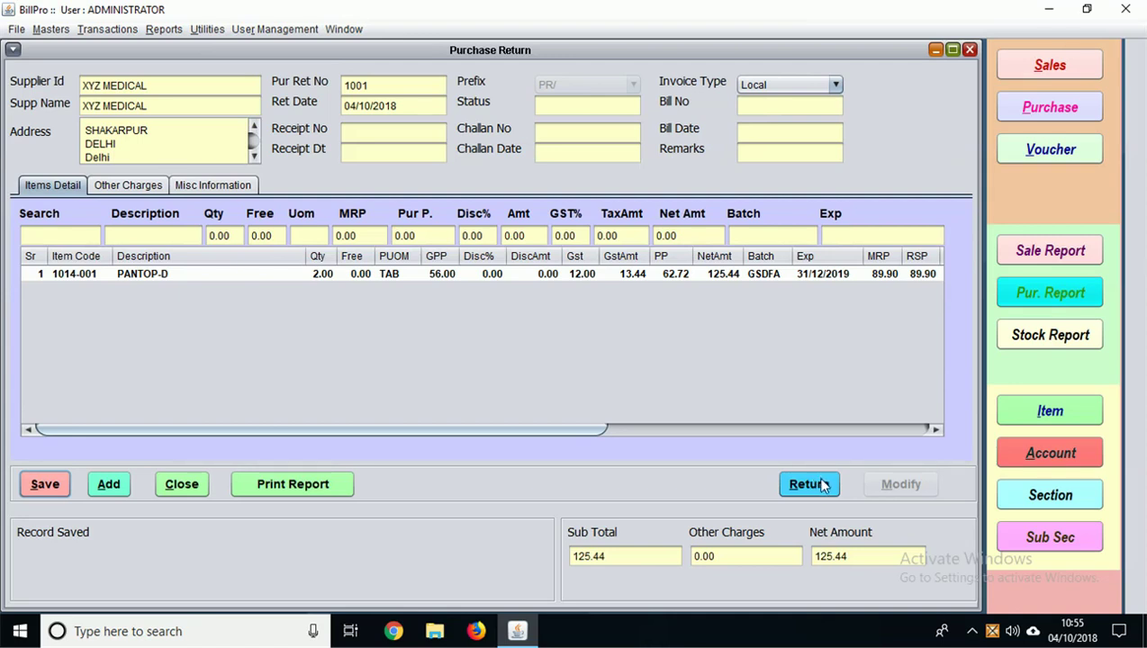
Step: Mark purchase return 1001 as Returned, preview its return note, and close the form
{"action": "left_click", "coordinate": [817, 486]}
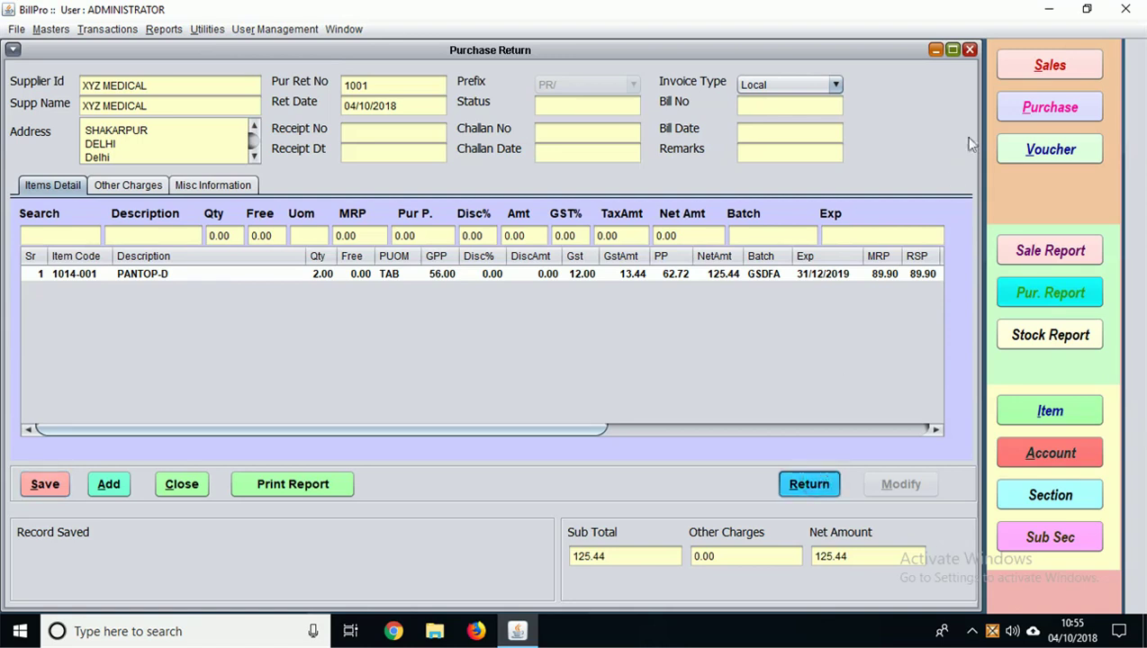
{"action": "left_click", "coordinate": [270, 483]}
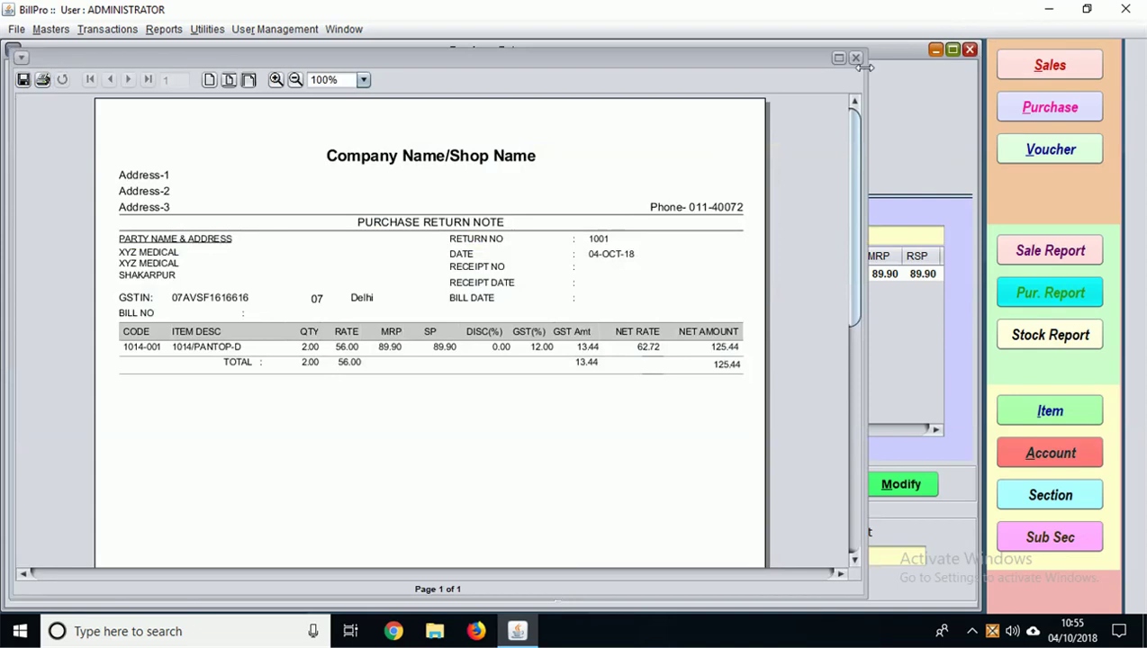
{"action": "left_click", "coordinate": [856, 58]}
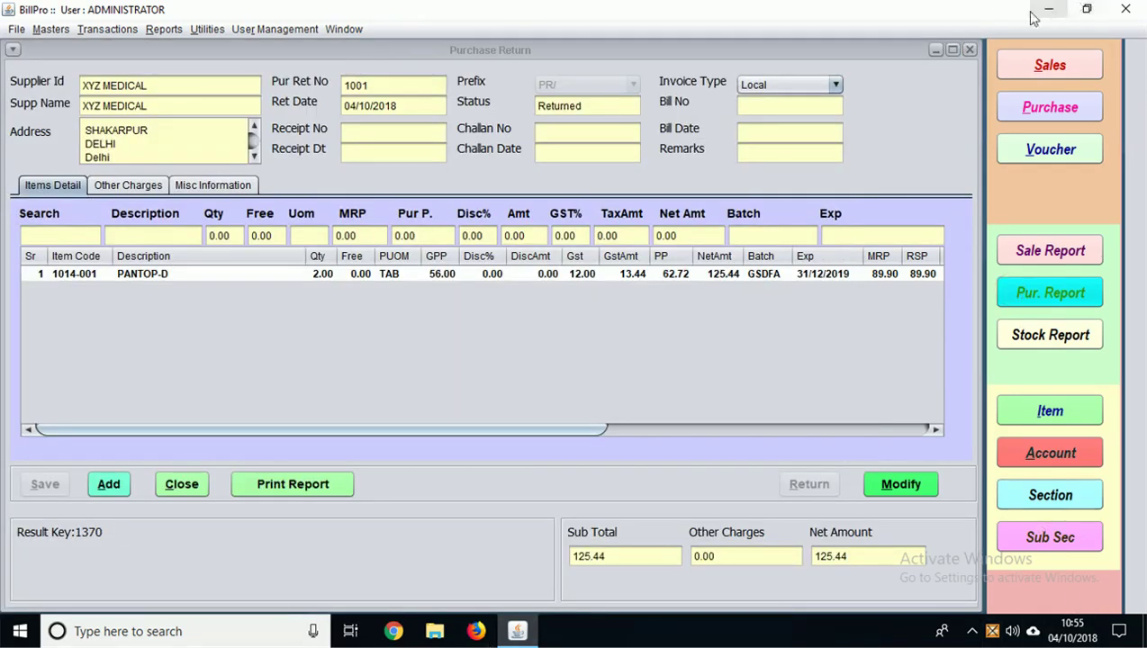
{"action": "left_click", "coordinate": [969, 52]}
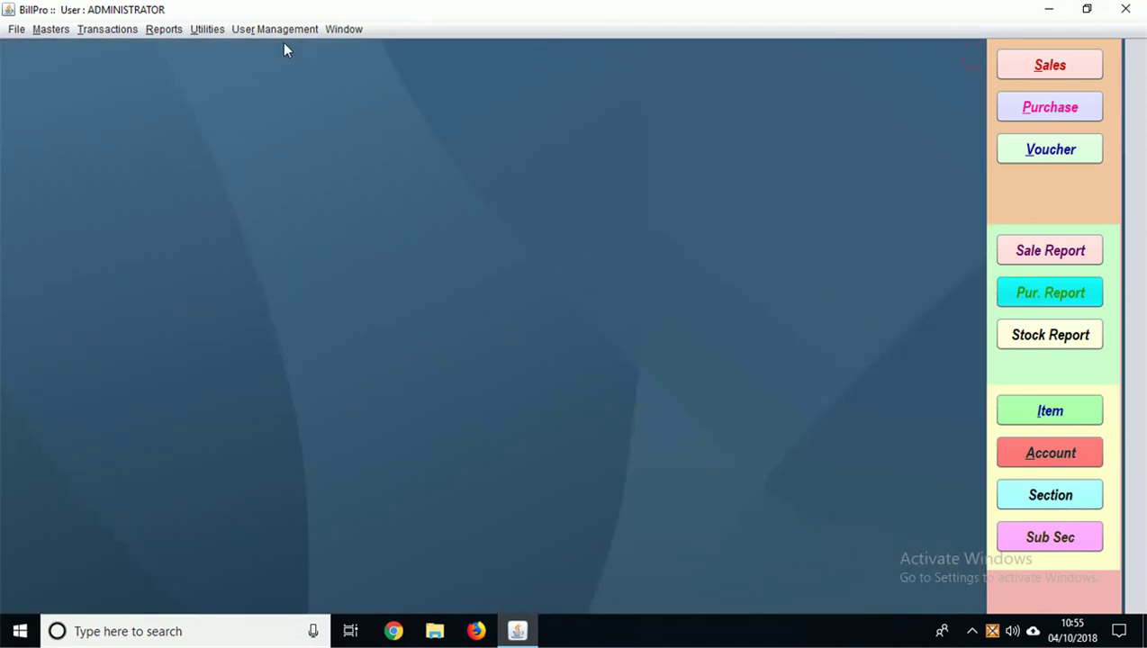
Step: Open a new sales invoice and choose XYZ MEDICAL STORE from the account list as customer
{"action": "left_click", "coordinate": [110, 32]}
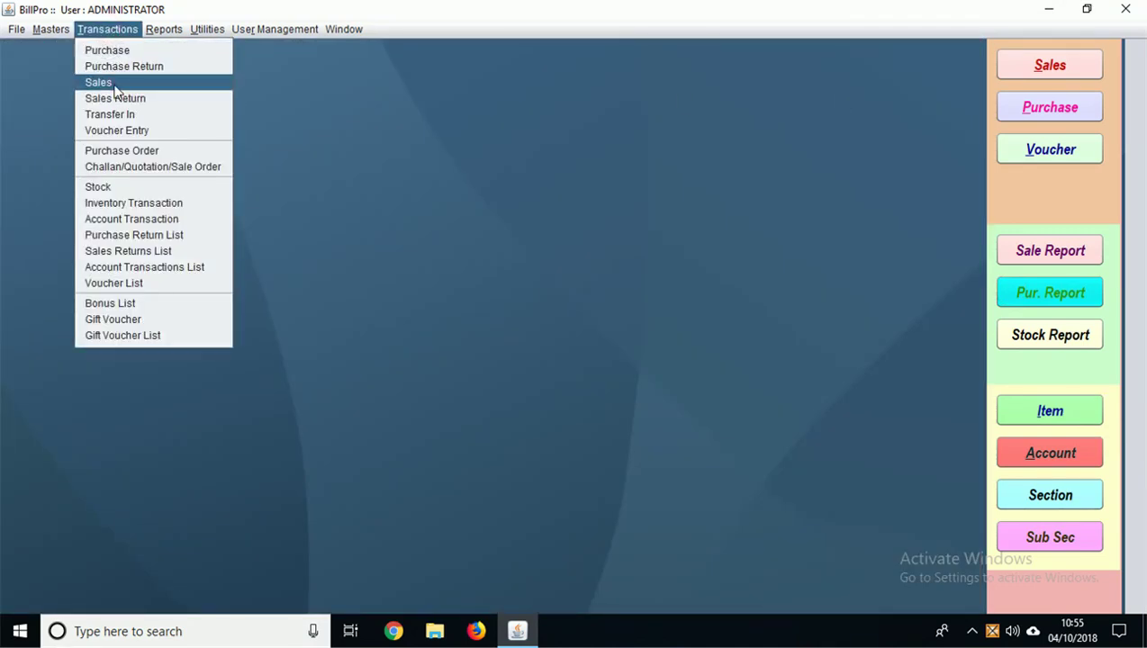
{"action": "left_click", "coordinate": [99, 83]}
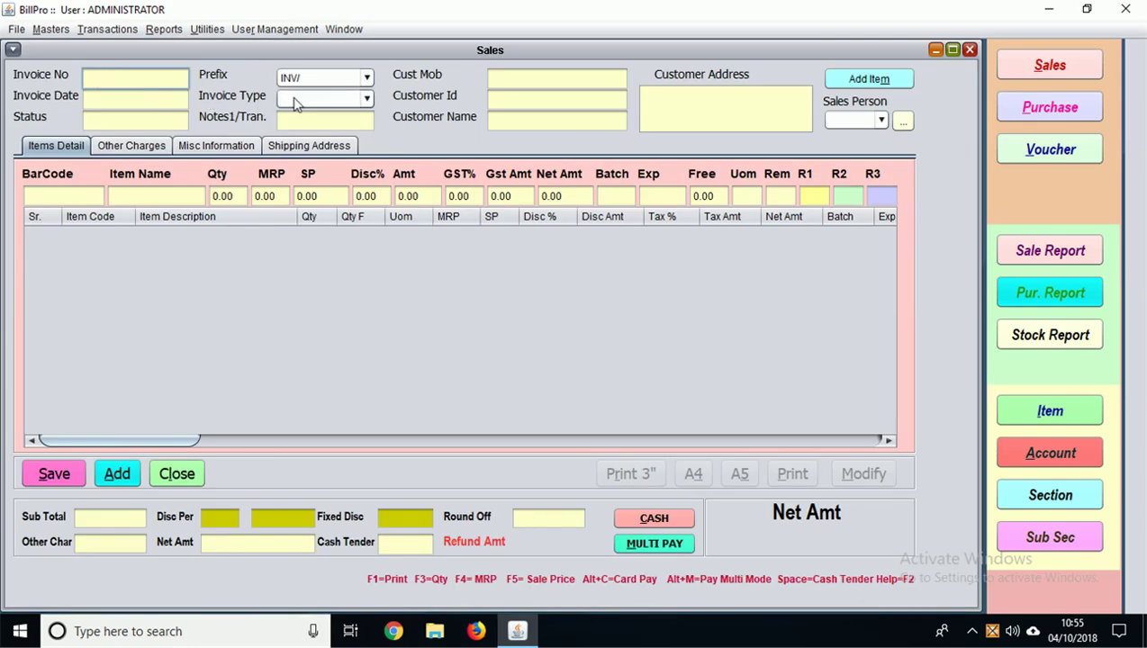
{"action": "left_click", "coordinate": [494, 103]}
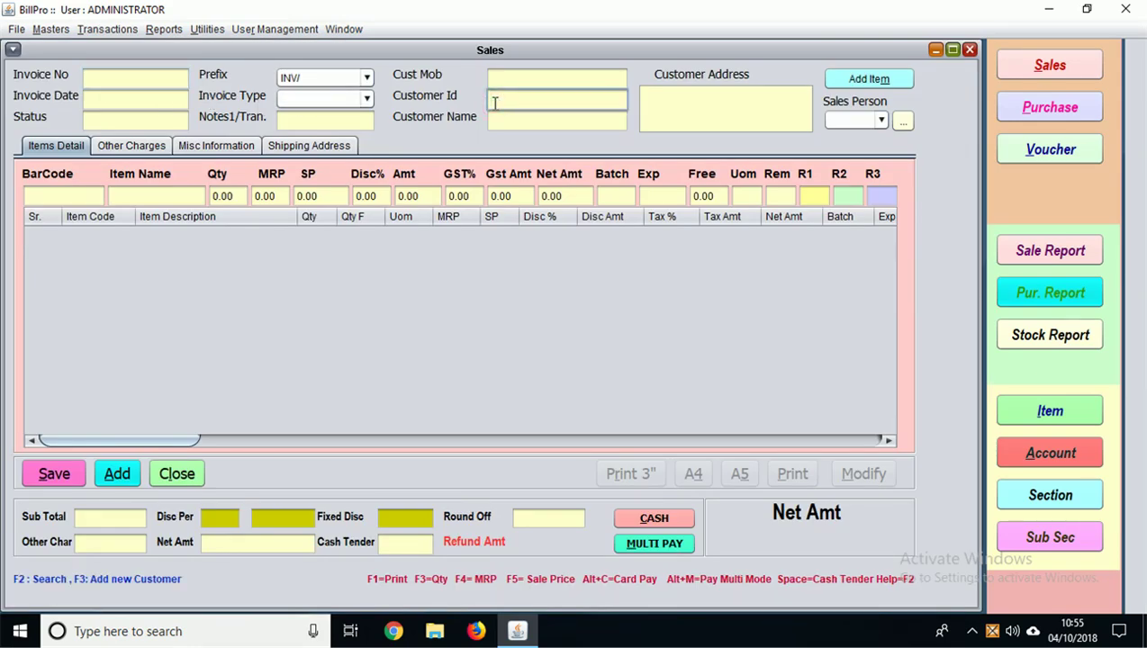
{"action": "key", "text": "F2"}
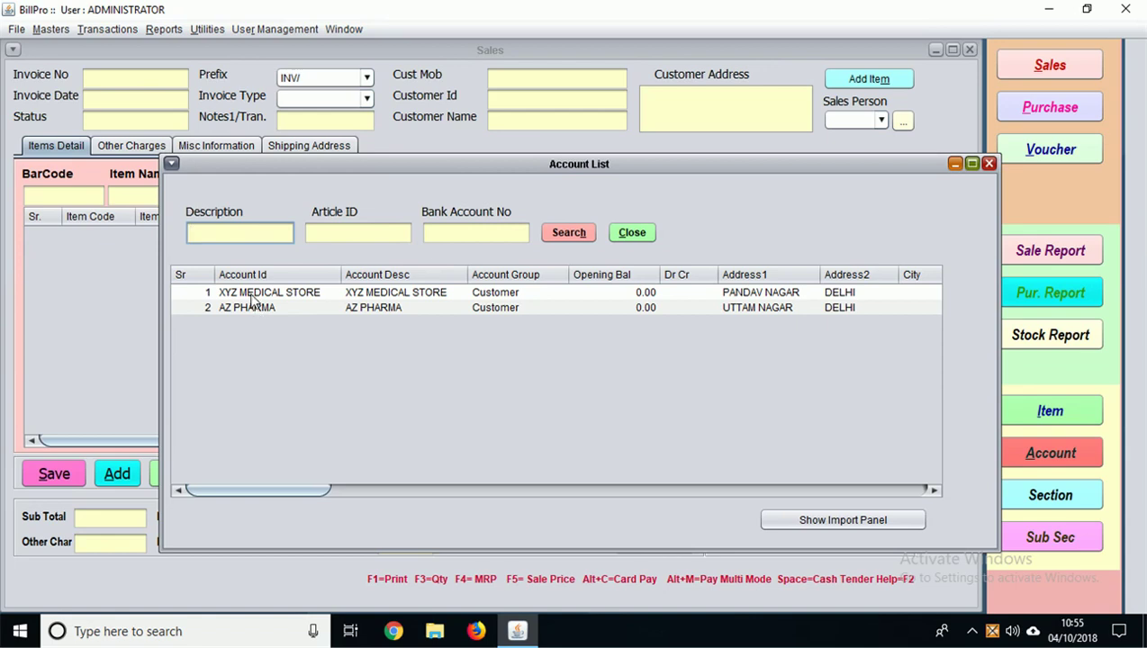
{"action": "double_click", "coordinate": [250, 292]}
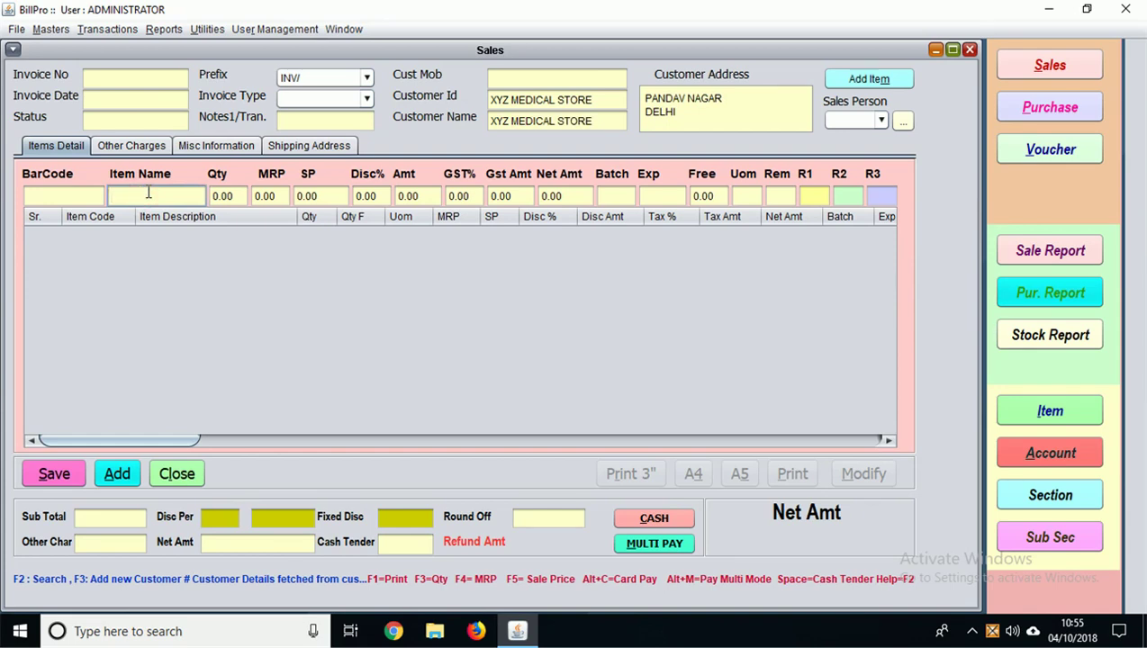
Step: Add 10 PANTOP-D from batch GSDFA to the sales invoice
{"action": "type", "text": "P"}
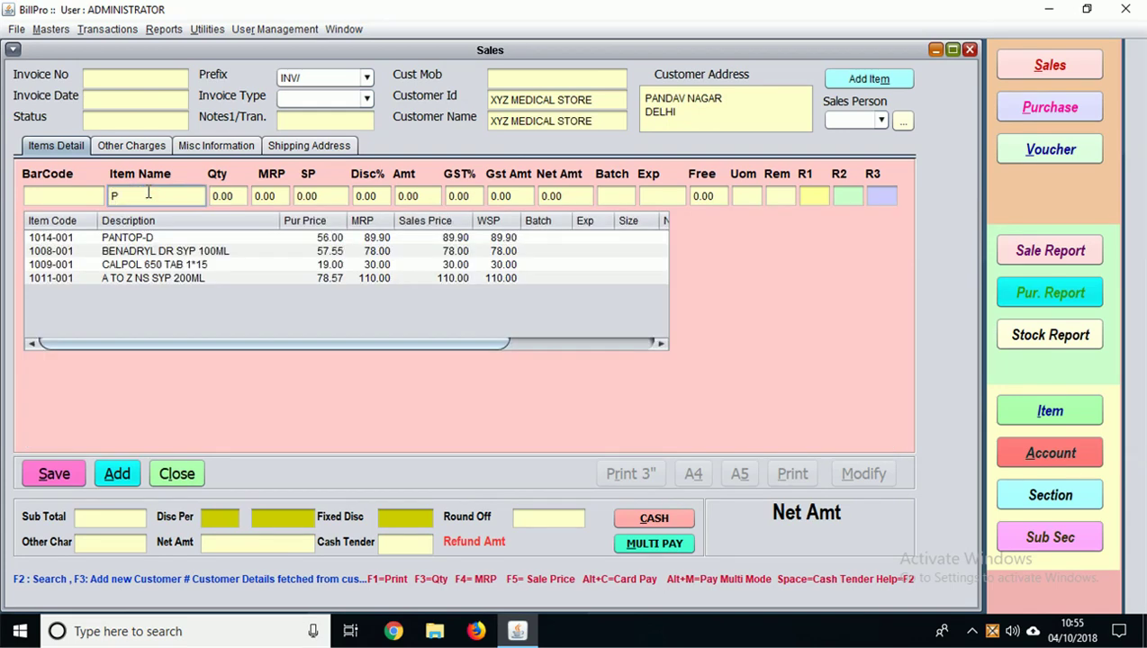
{"action": "key", "text": "Down"}
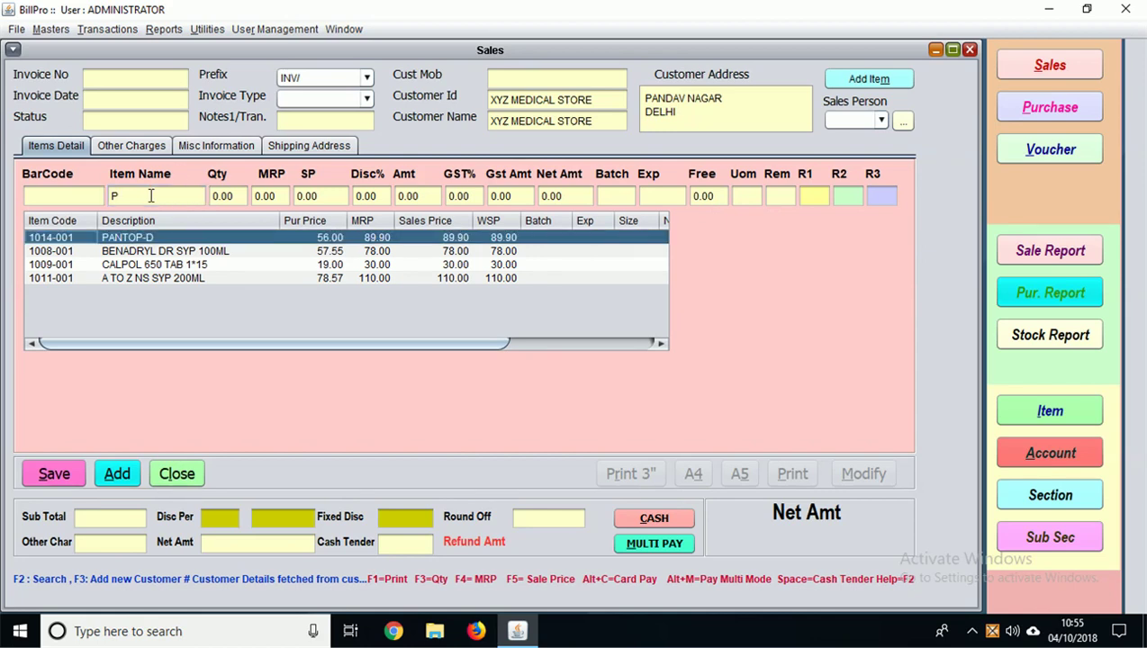
{"action": "key", "text": "Return"}
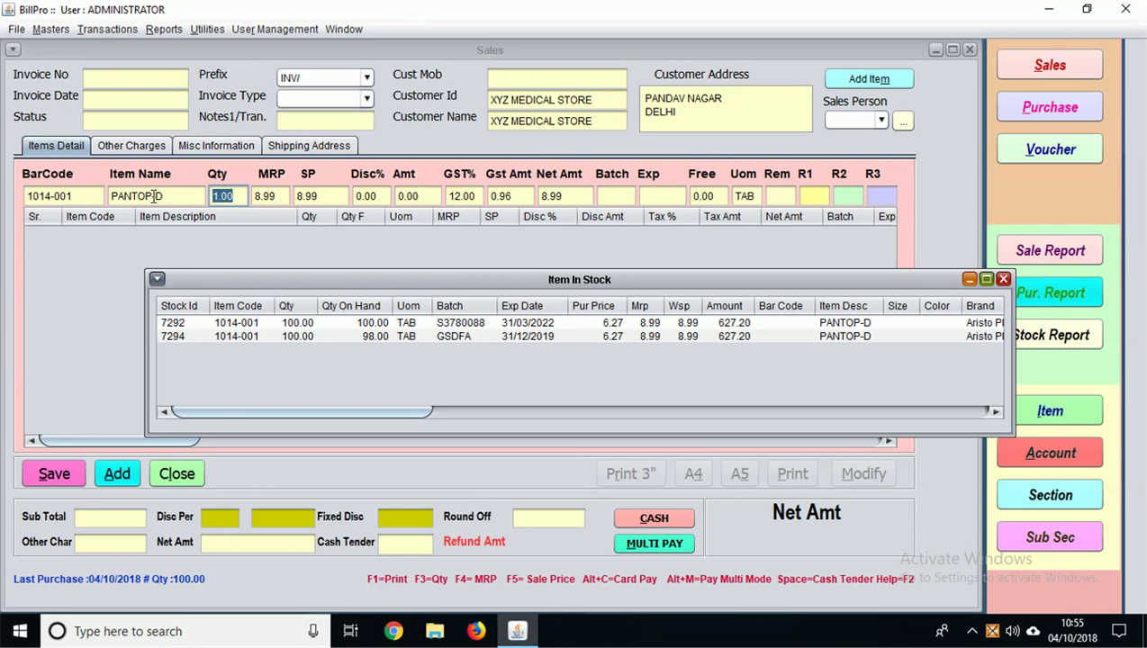
{"action": "left_click", "coordinate": [211, 337]}
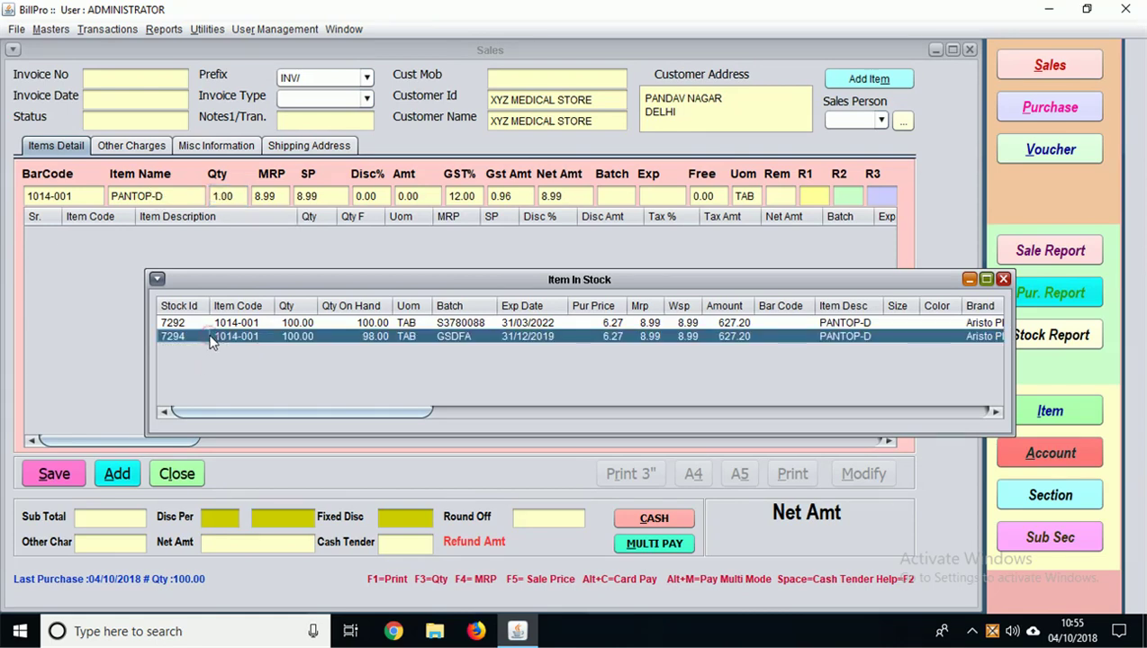
{"action": "key", "text": "Return"}
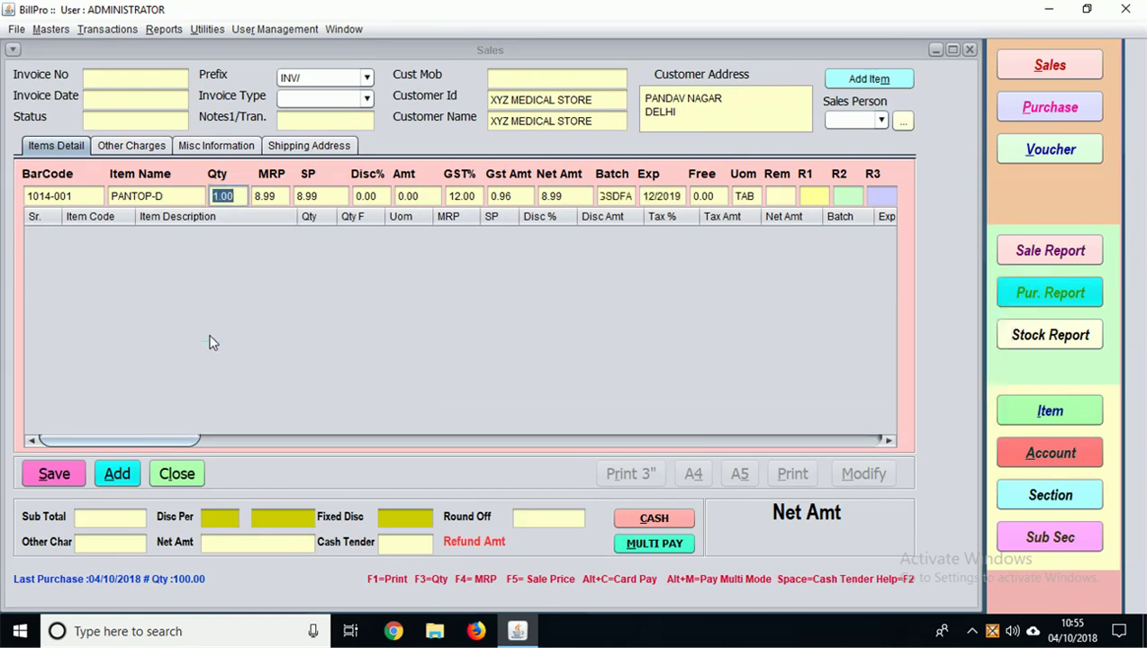
{"action": "type", "text": "10"}
{"action": "key", "text": "Return"}
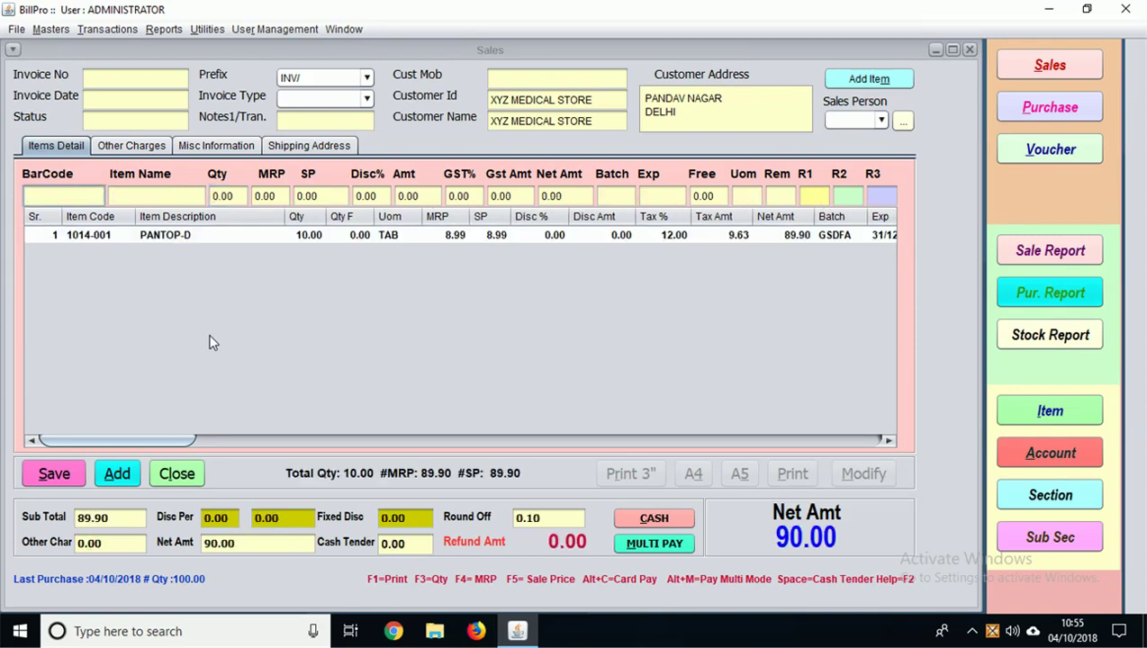
Step: Add one A TO Z NS SYP 200ML, checking the discount fields, for a net amount of 200.00
{"action": "key", "text": "Return"}
{"action": "type", "text": "A"}
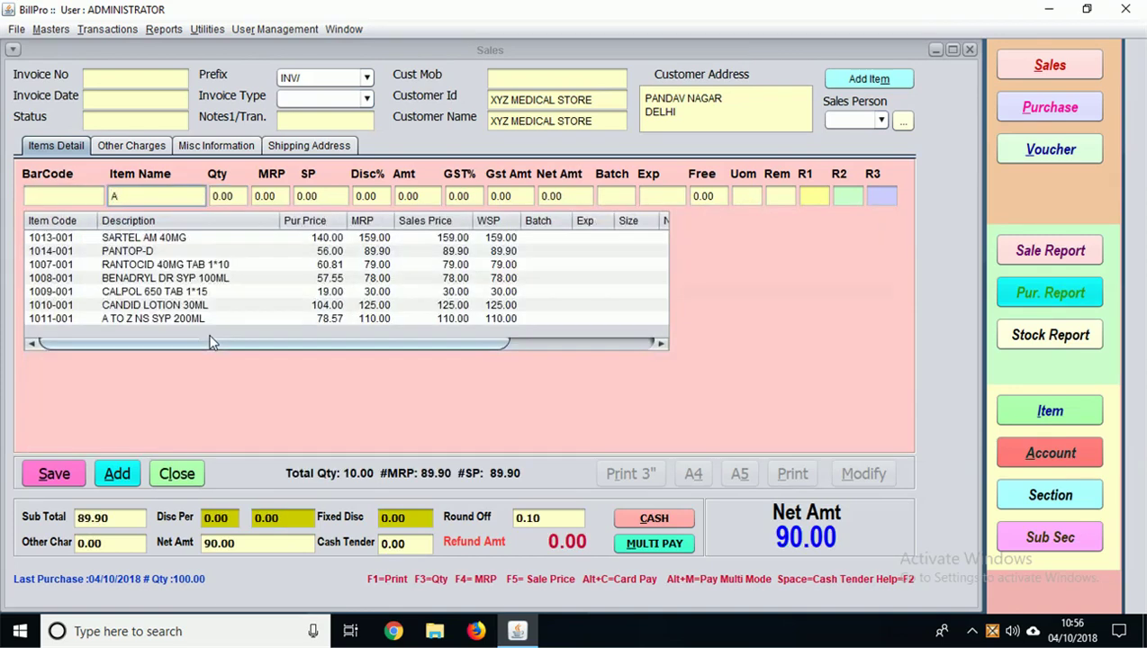
{"action": "key", "text": "Down"}
{"action": "key", "text": "Down"}
{"action": "key", "text": "Down"}
{"action": "key", "text": "Down"}
{"action": "key", "text": "Down"}
{"action": "key", "text": "Down"}
{"action": "key", "text": "Down"}
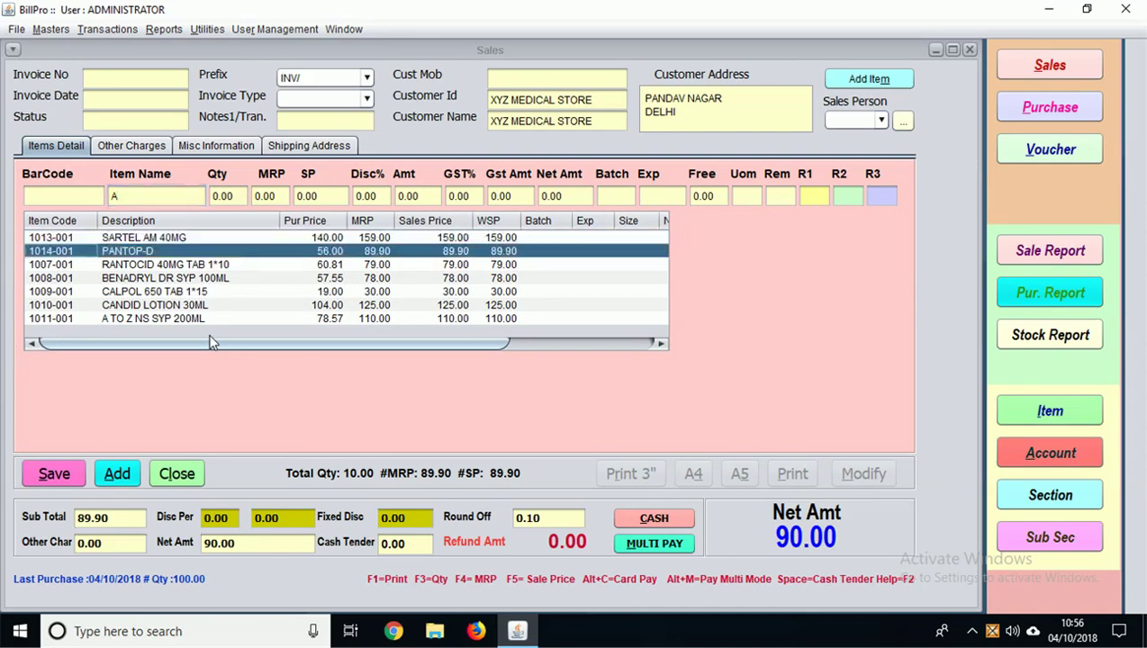
{"action": "key", "text": "Return"}
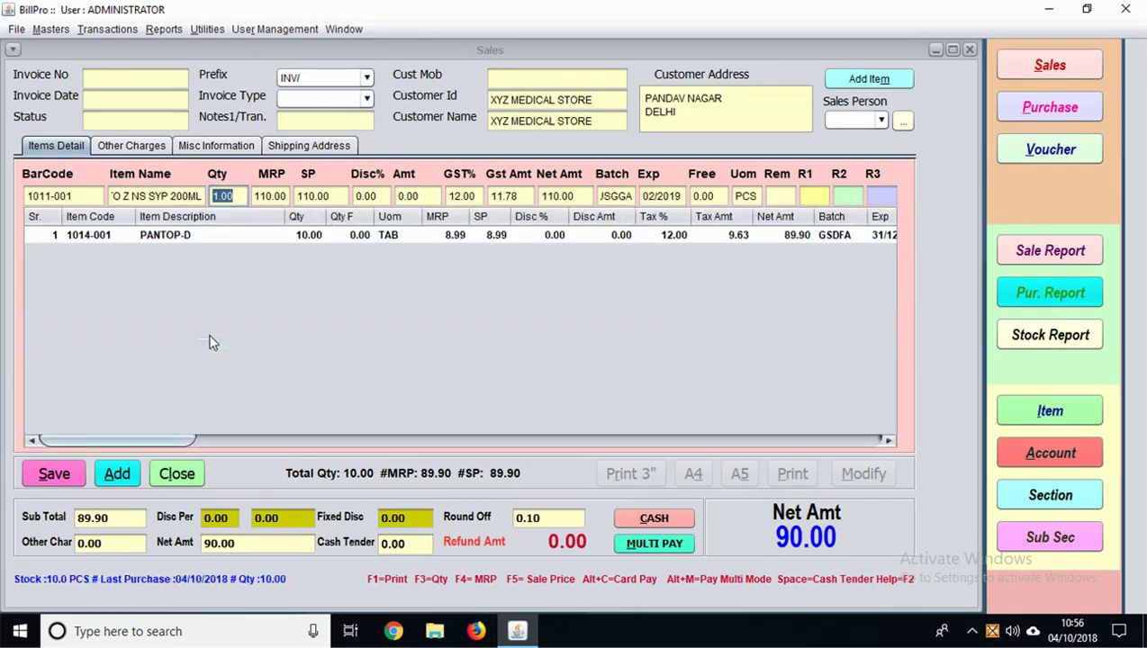
{"action": "key", "text": "Return"}
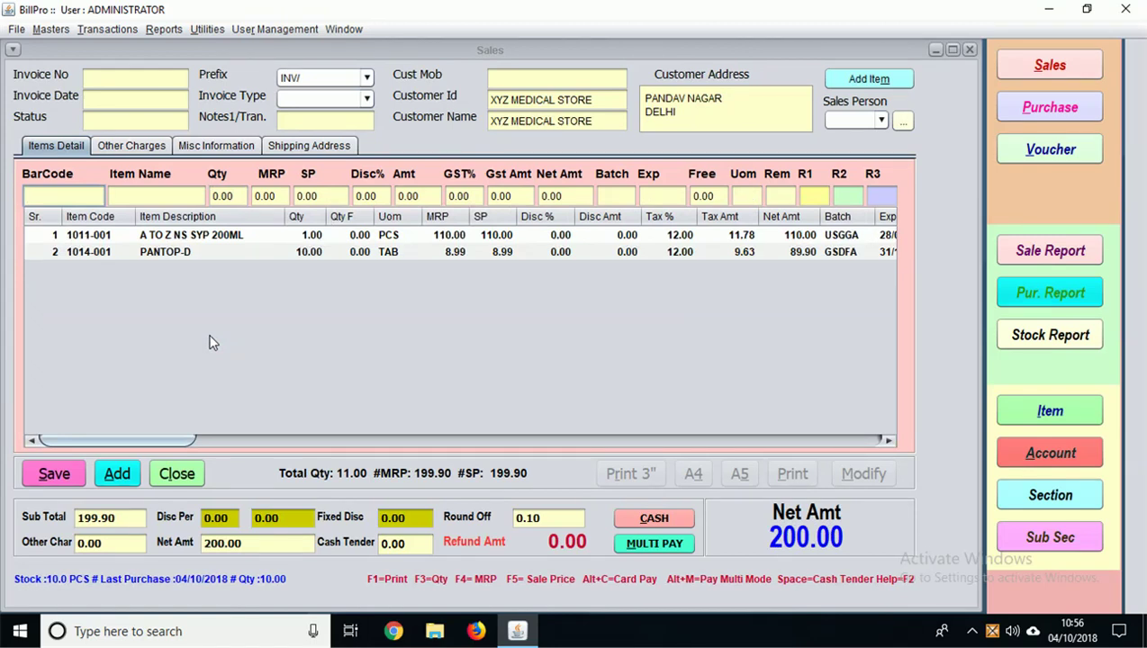
{"action": "left_click", "coordinate": [553, 236]}
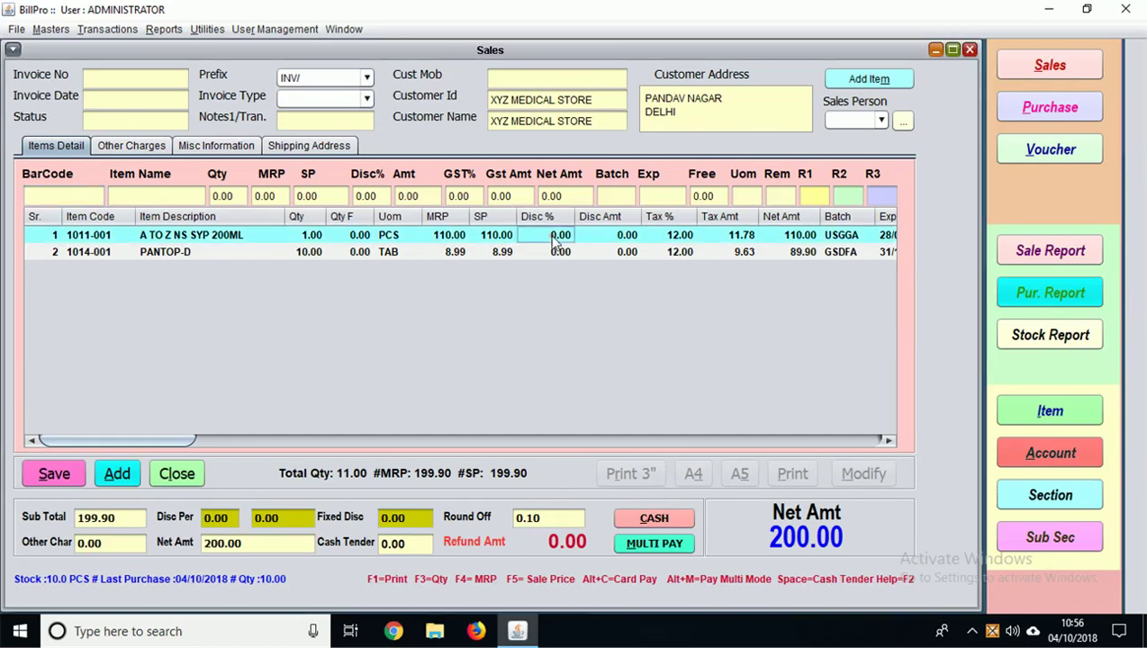
{"action": "left_click", "coordinate": [619, 236]}
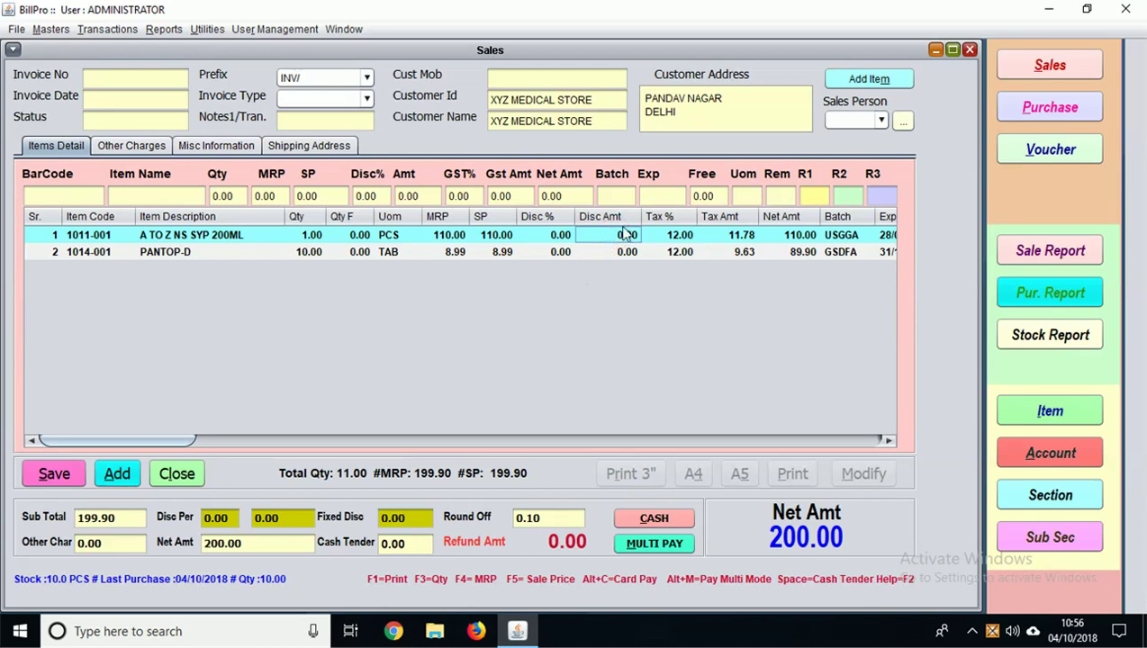
{"action": "left_click", "coordinate": [225, 518]}
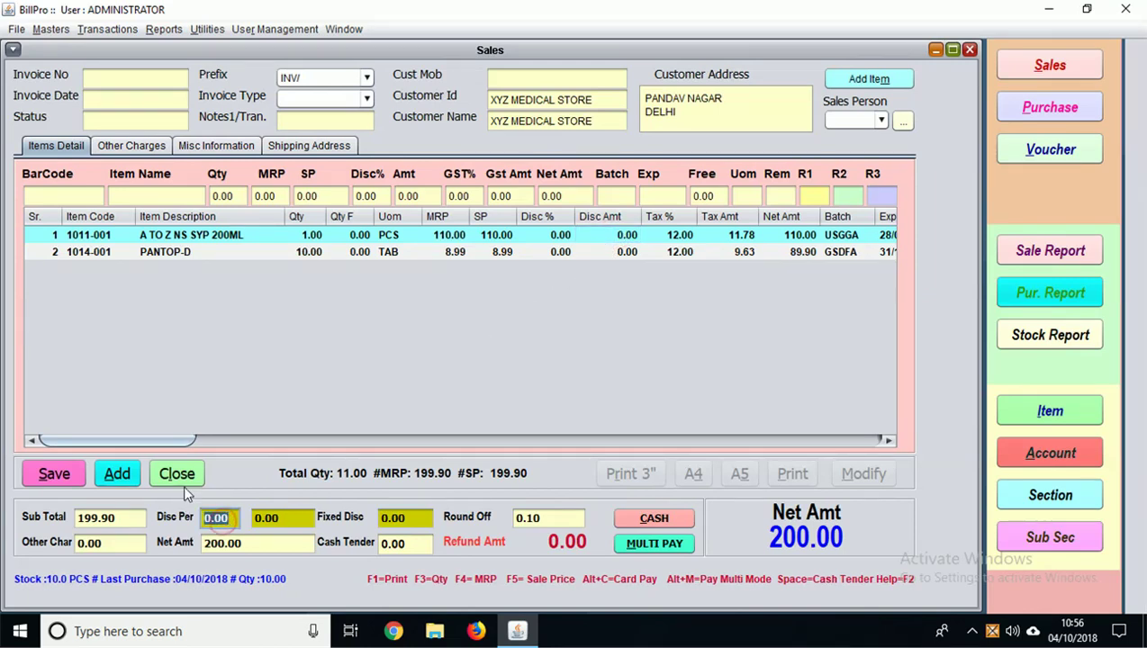
{"action": "left_click", "coordinate": [106, 200]}
{"action": "left_click", "coordinate": [124, 197]}
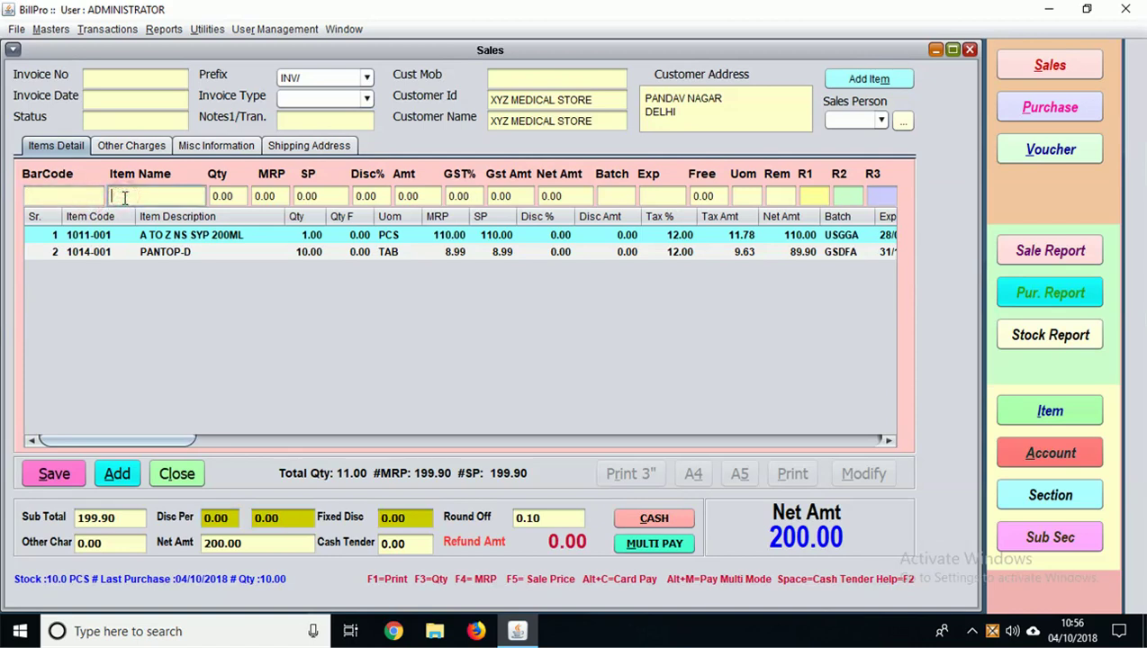
Step: Add RANTOCID 40MG TAB 1*10 with quantity 5 to the sale
{"action": "type", "text": "A"}
{"action": "key", "text": "Down"}
{"action": "key", "text": "Down"}
{"action": "key", "text": "Down"}
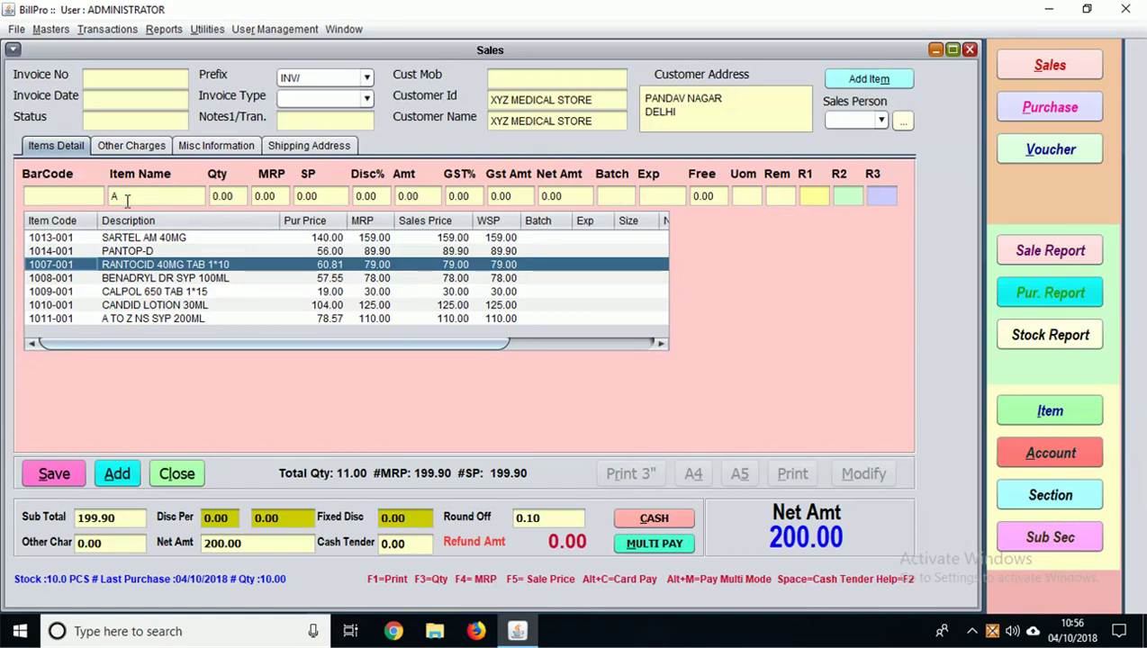
{"action": "key", "text": "Return"}
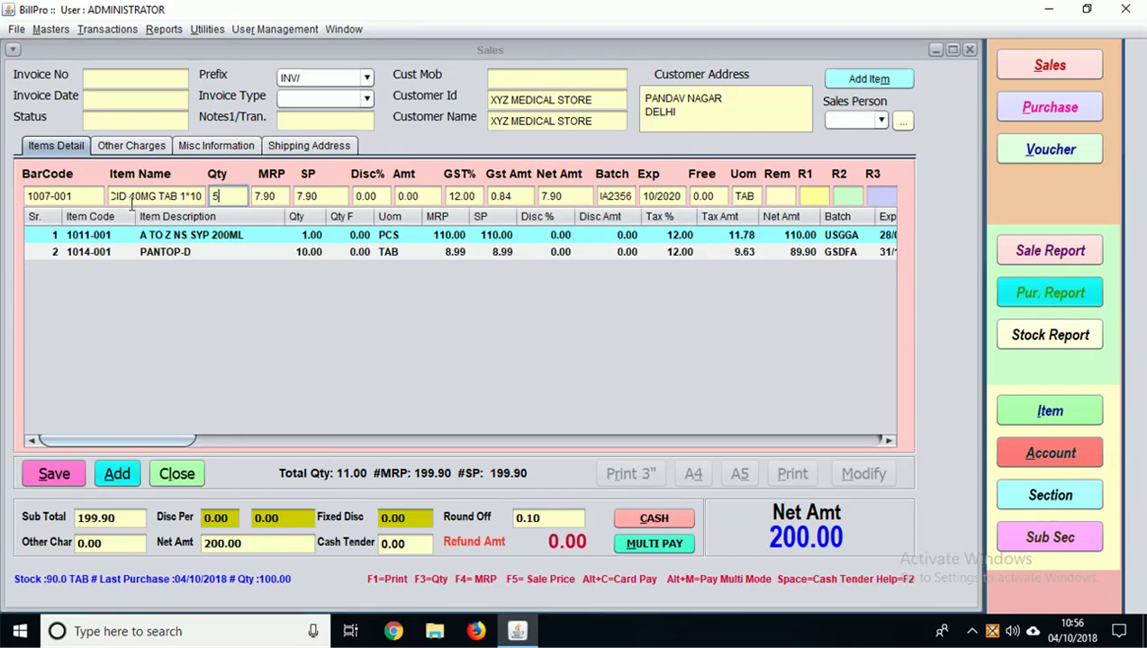
{"action": "type", "text": "5"}
{"action": "key", "text": "Return"}
Step: Add CANDID LOTION 30ML to the sale
{"action": "type", "text": "A"}
{"action": "key", "text": "Down"}
{"action": "key", "text": "Down"}
{"action": "key", "text": "Down"}
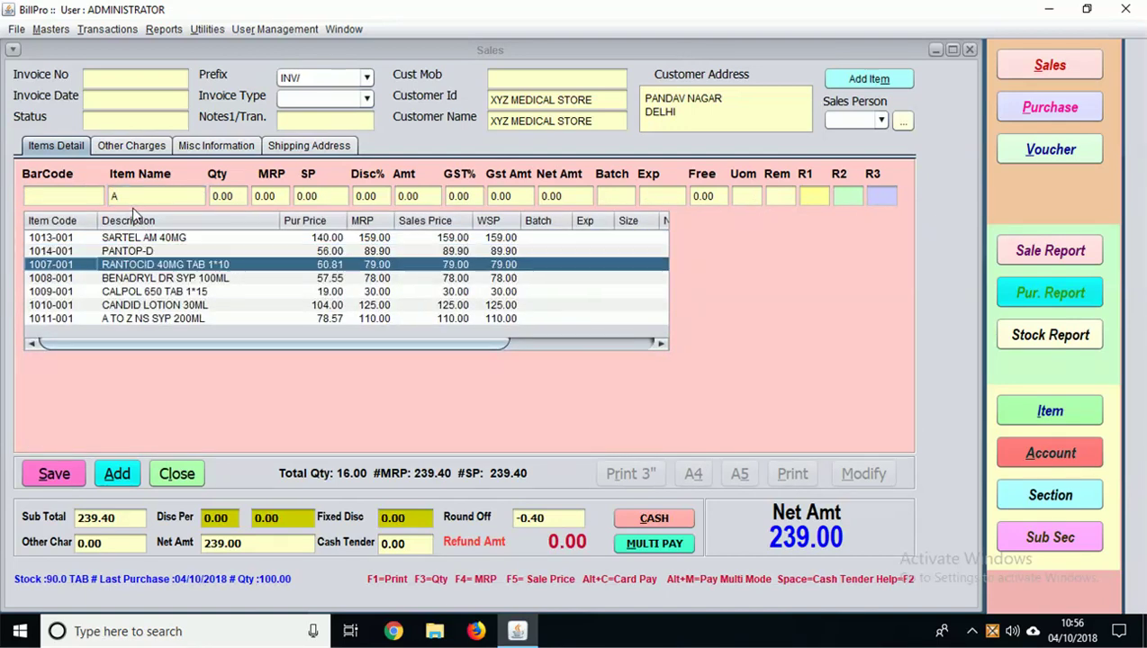
{"action": "key", "text": "Down"}
{"action": "key", "text": "Down"}
{"action": "key", "text": "Down"}
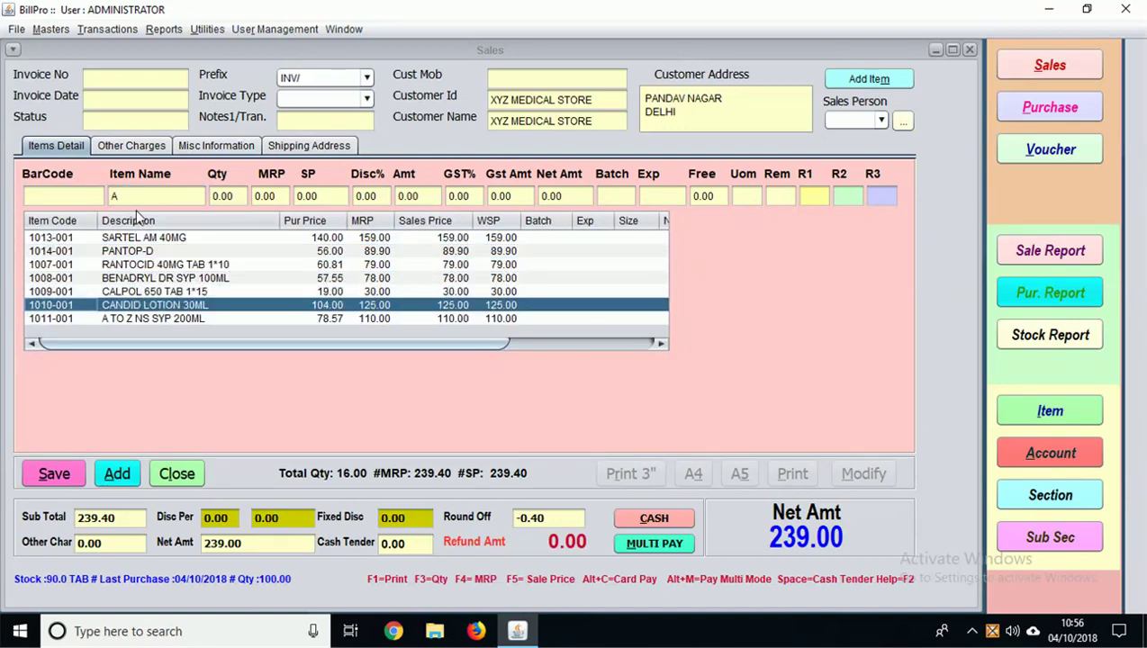
{"action": "key", "text": "Return"}
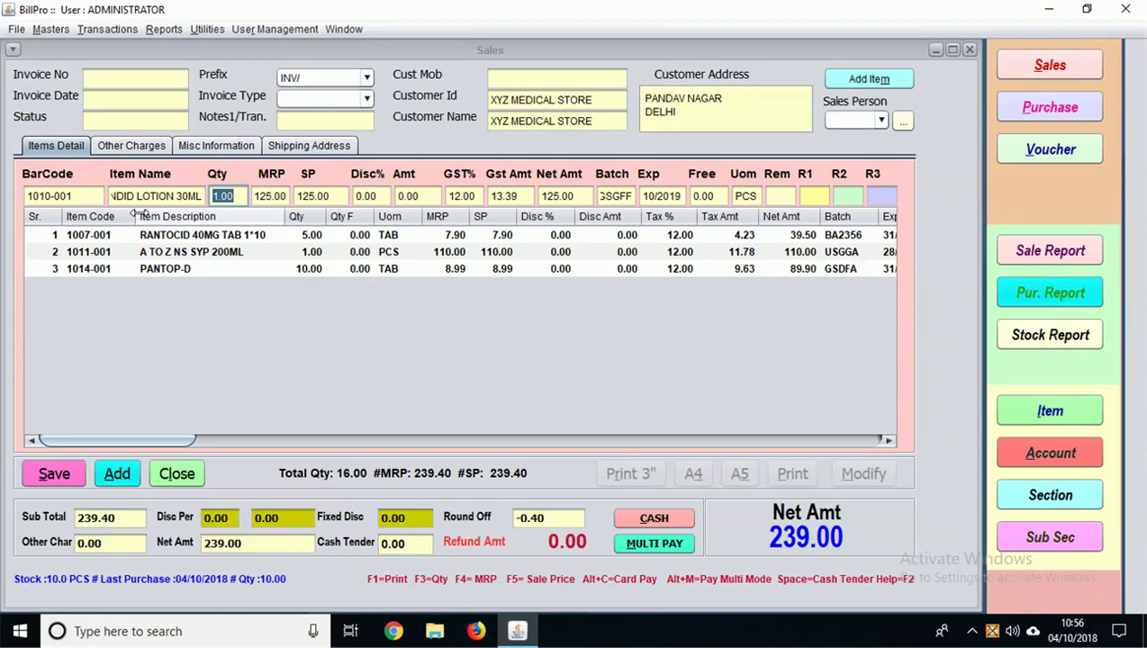
{"action": "key", "text": "Return"}
{"action": "key", "text": "Return"}
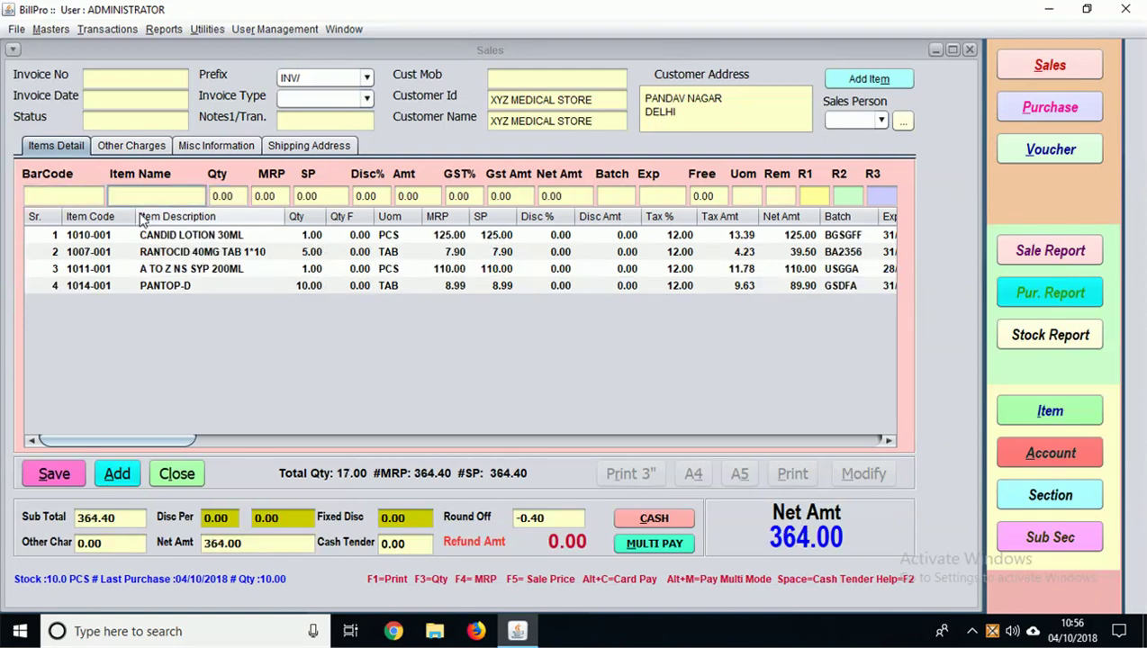
Step: Add BENADRYL DR SYP 100ML, bringing the five-line bill to net 442.00, and save it
{"action": "type", "text": "AC"}
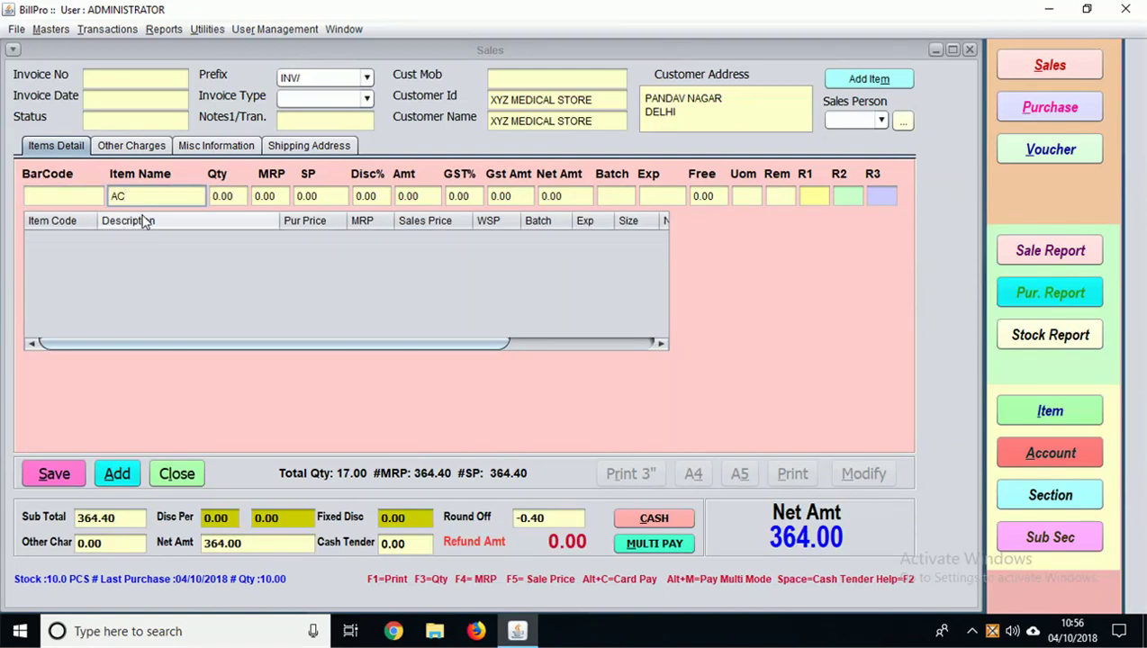
{"action": "key", "text": "BackSpace"}
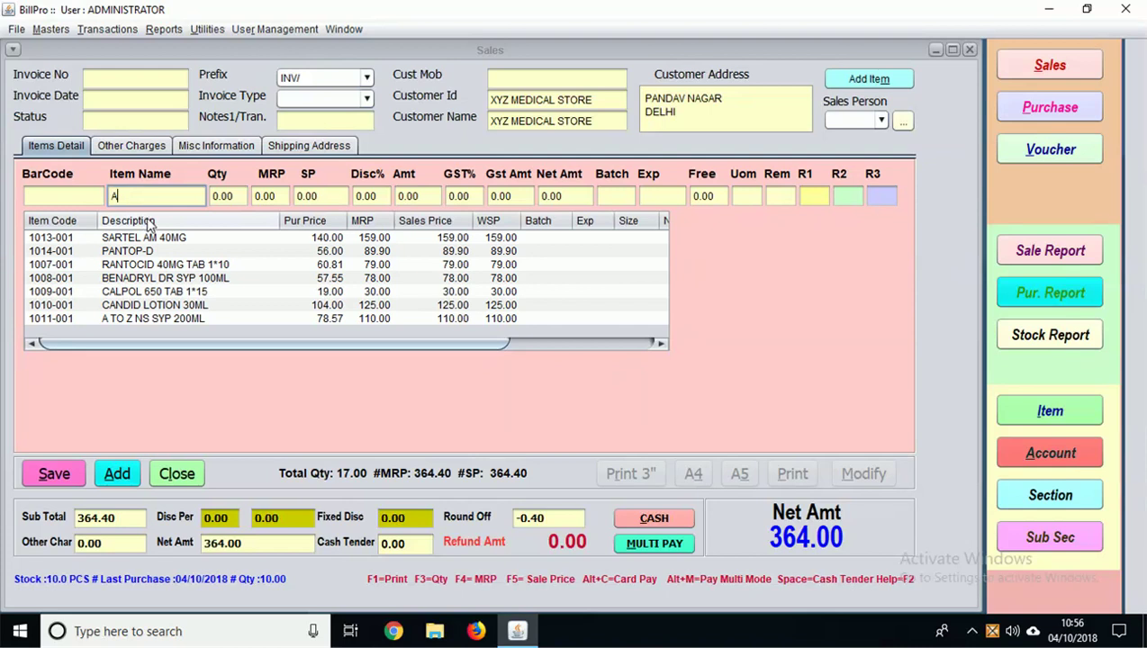
{"action": "key", "text": "Down"}
{"action": "key", "text": "Down"}
{"action": "key", "text": "Down"}
{"action": "key", "text": "Down"}
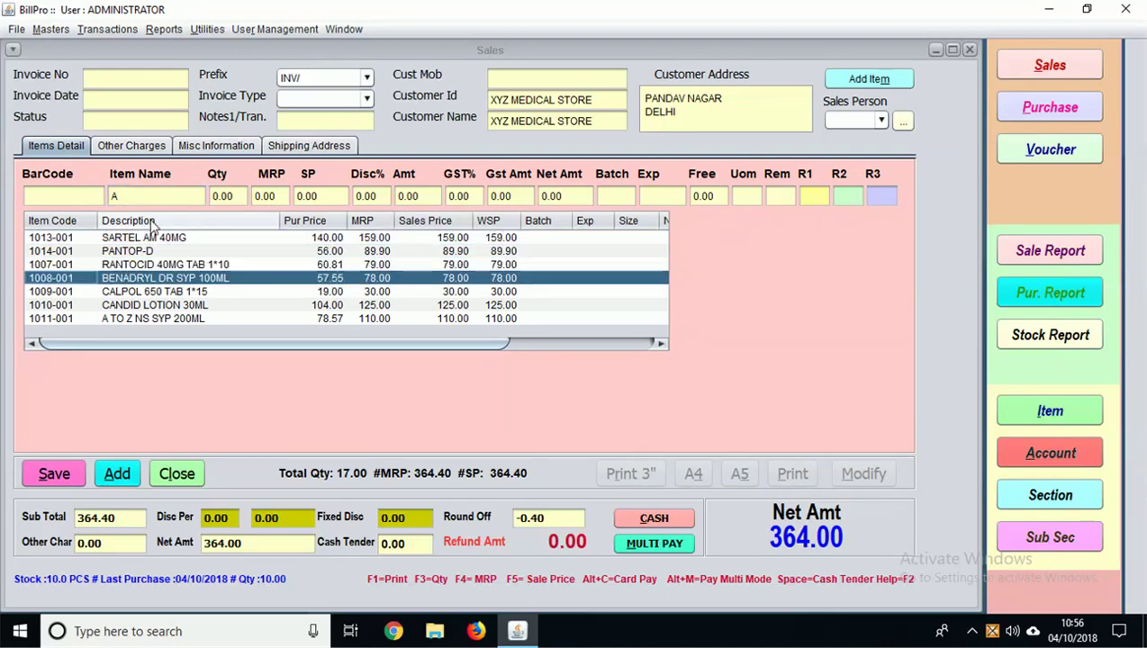
{"action": "key", "text": "Return"}
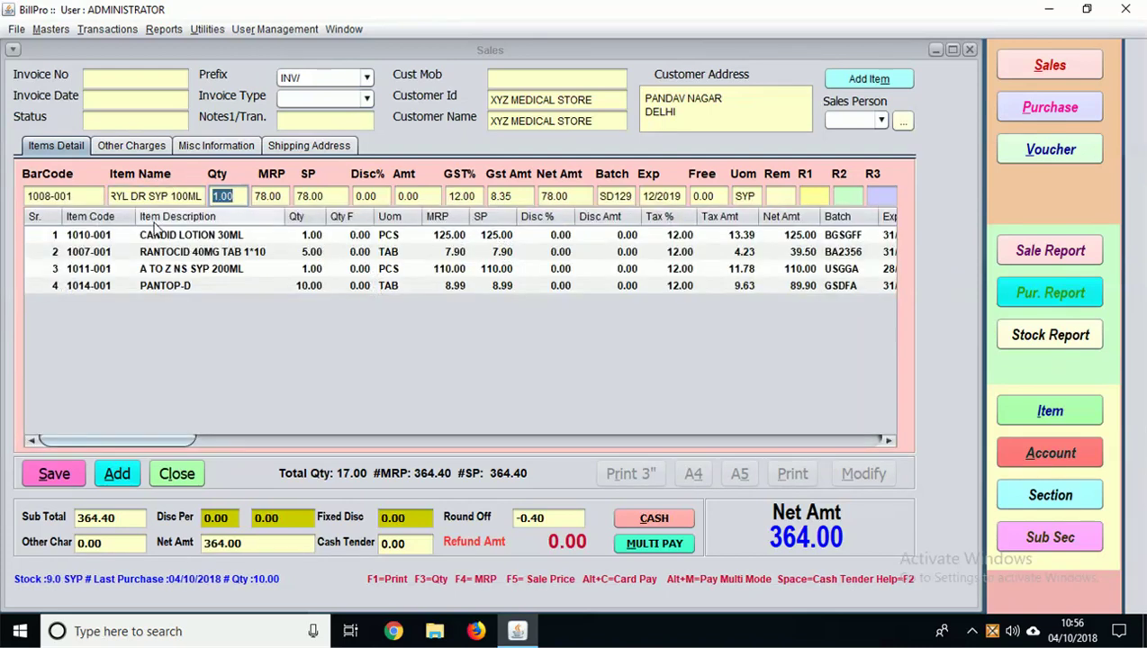
{"action": "key", "text": "Return"}
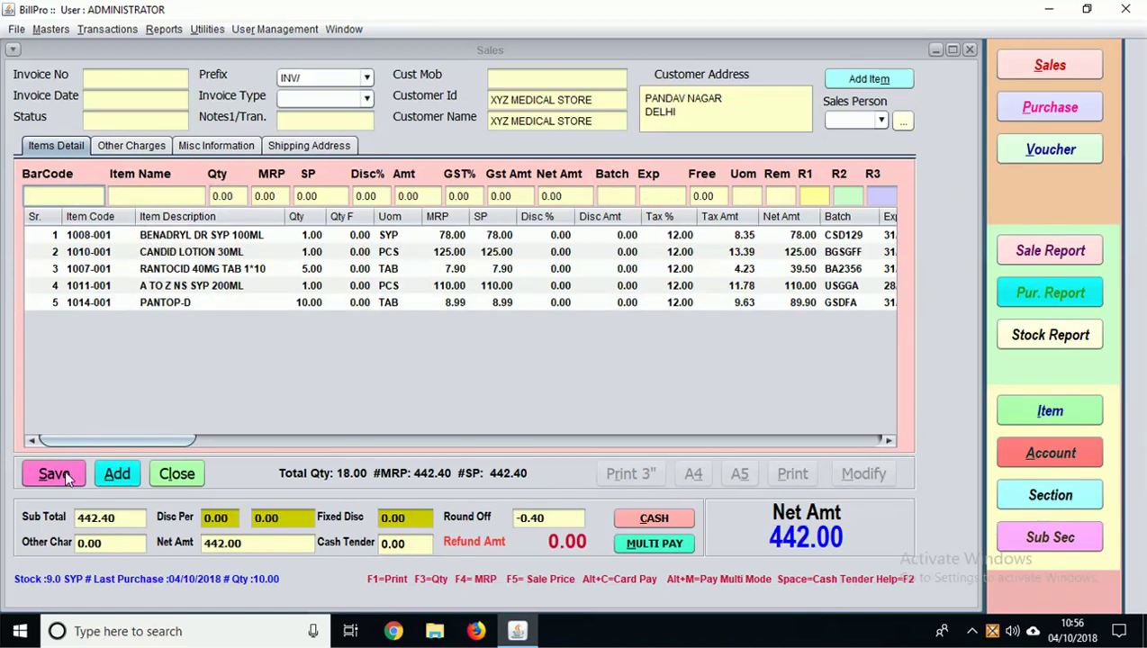
{"action": "left_click", "coordinate": [71, 476]}
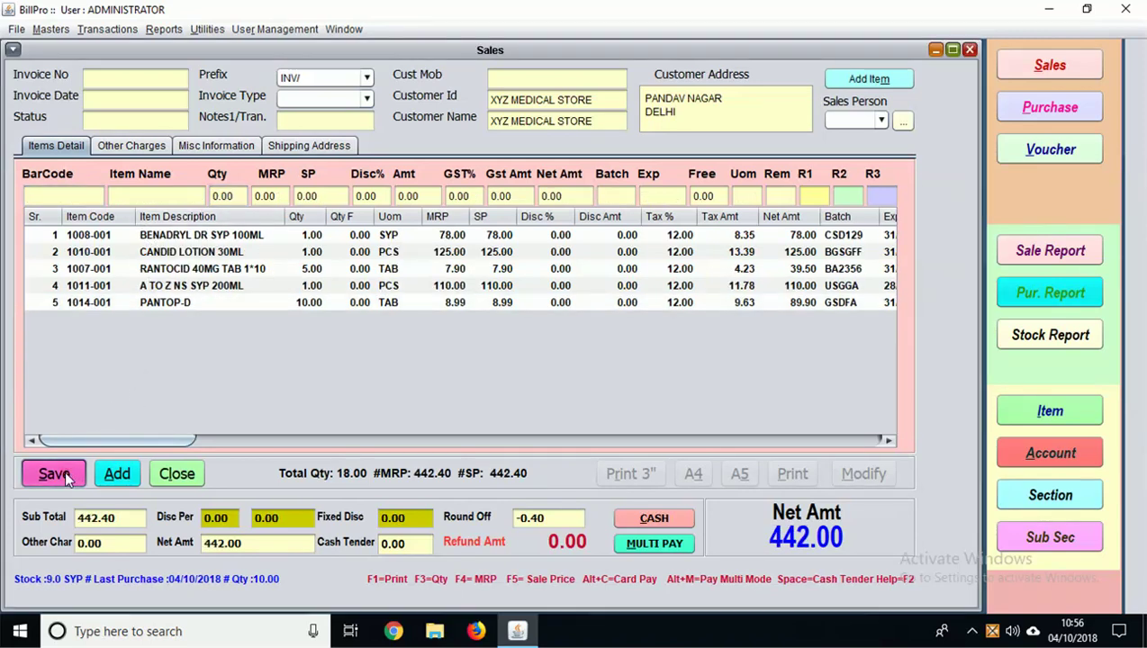
Step: Apply a 10% invoice discount (44.24), lowering the net amount to 398.00
{"action": "left_click", "coordinate": [230, 518]}
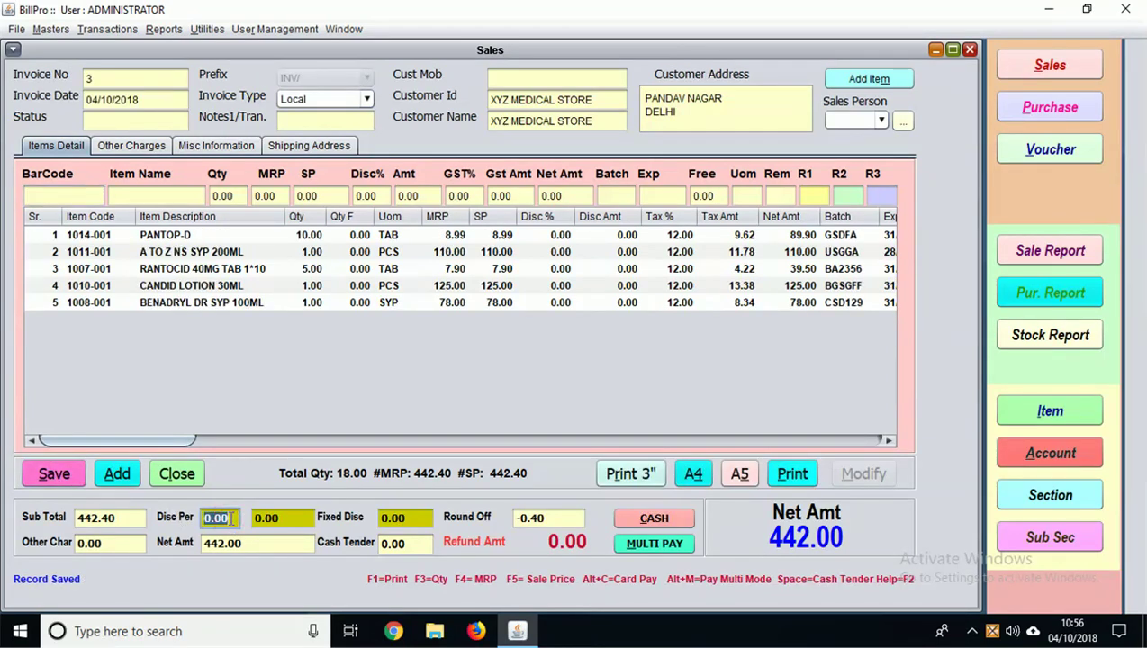
{"action": "type", "text": "10"}
{"action": "key", "text": "Return"}
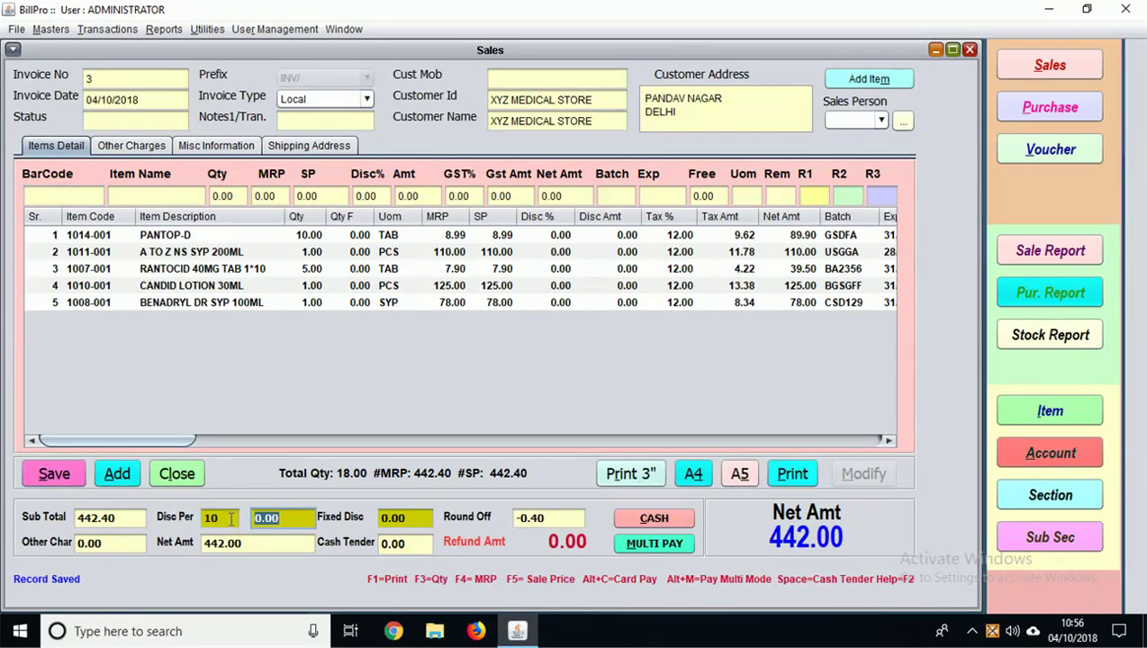
{"action": "left_click", "coordinate": [53, 475]}
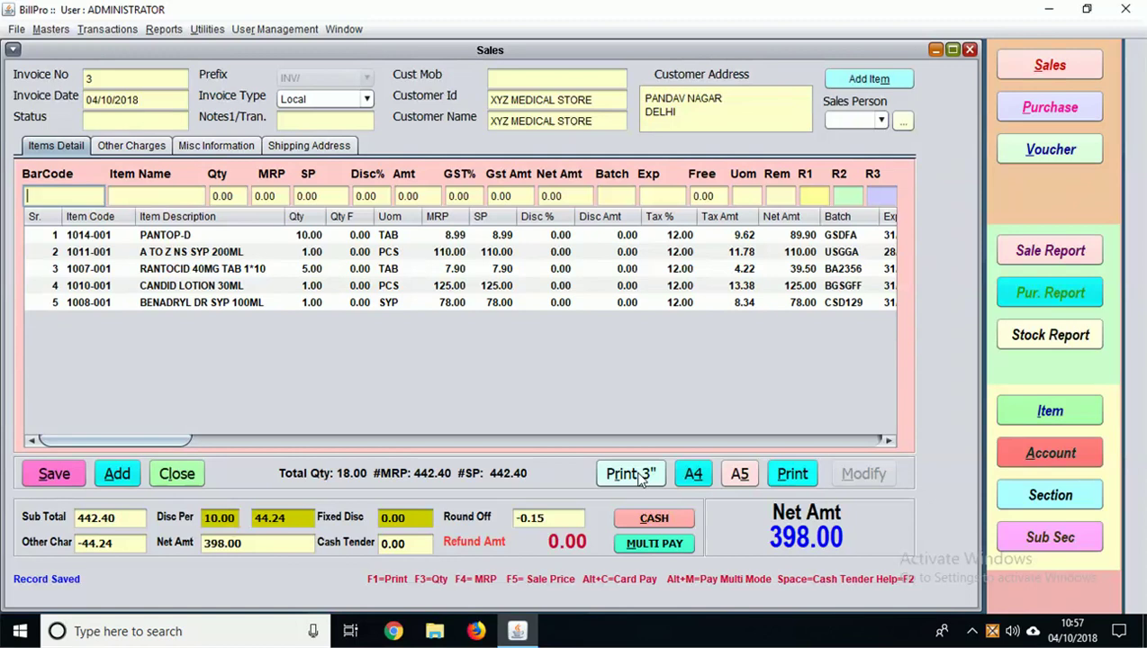
{"action": "left_click", "coordinate": [641, 477]}
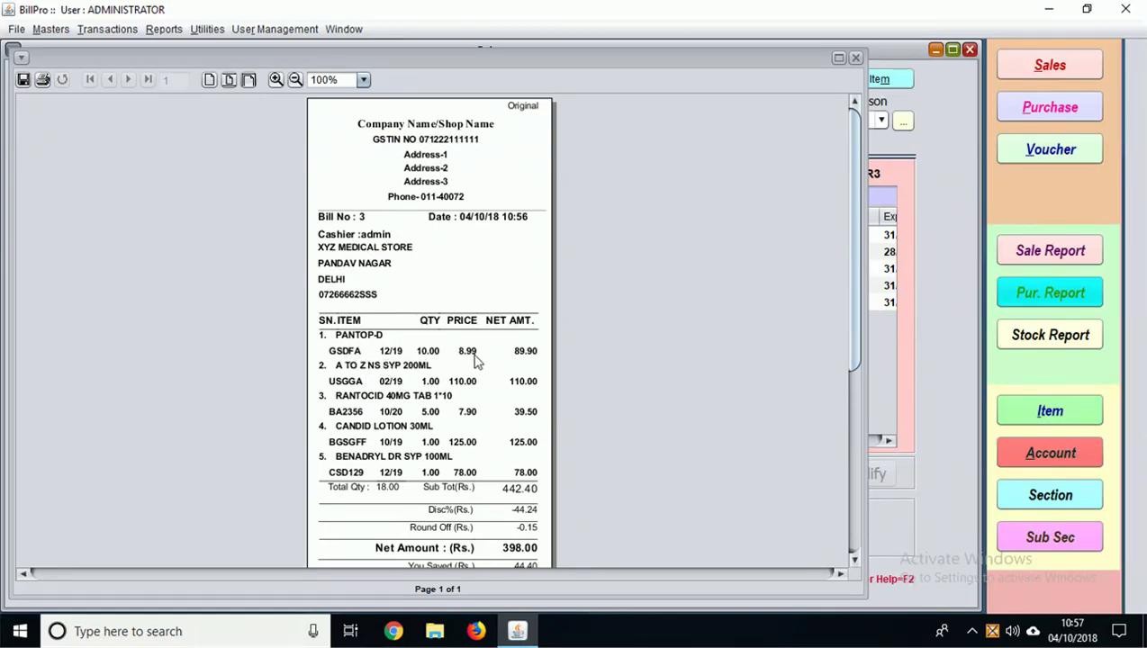
{"action": "scroll", "coordinate": [509, 441], "scroll_direction": "down", "scroll_amount": 1}
{"action": "scroll", "coordinate": [504, 441], "scroll_direction": "down", "scroll_amount": 5}
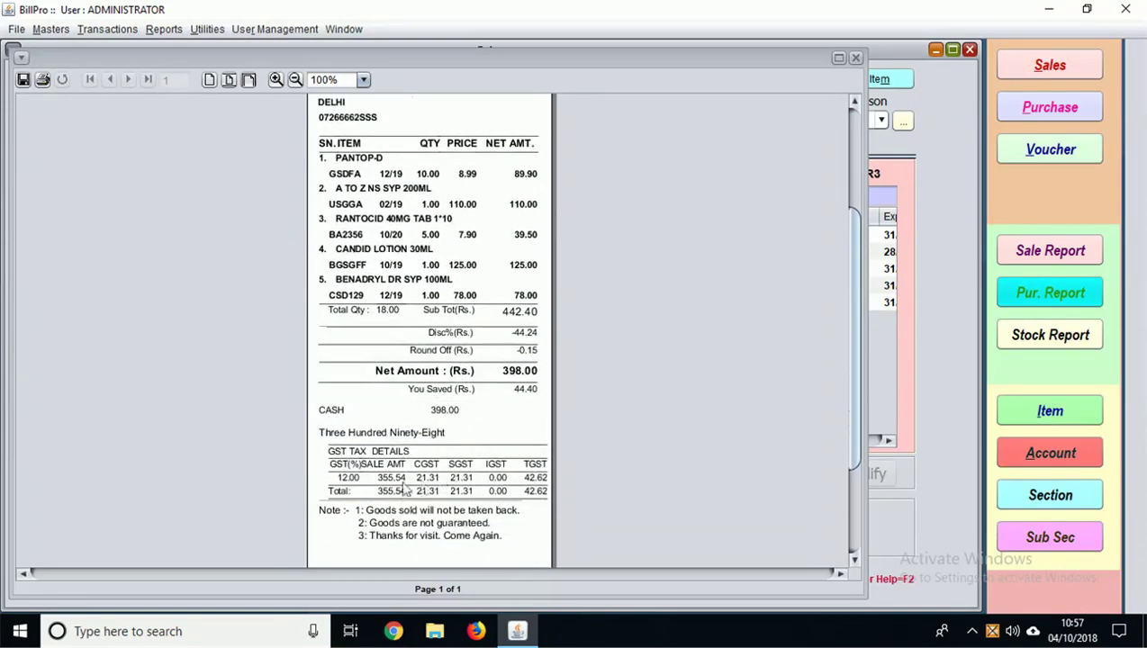
{"action": "left_click", "coordinate": [856, 58]}
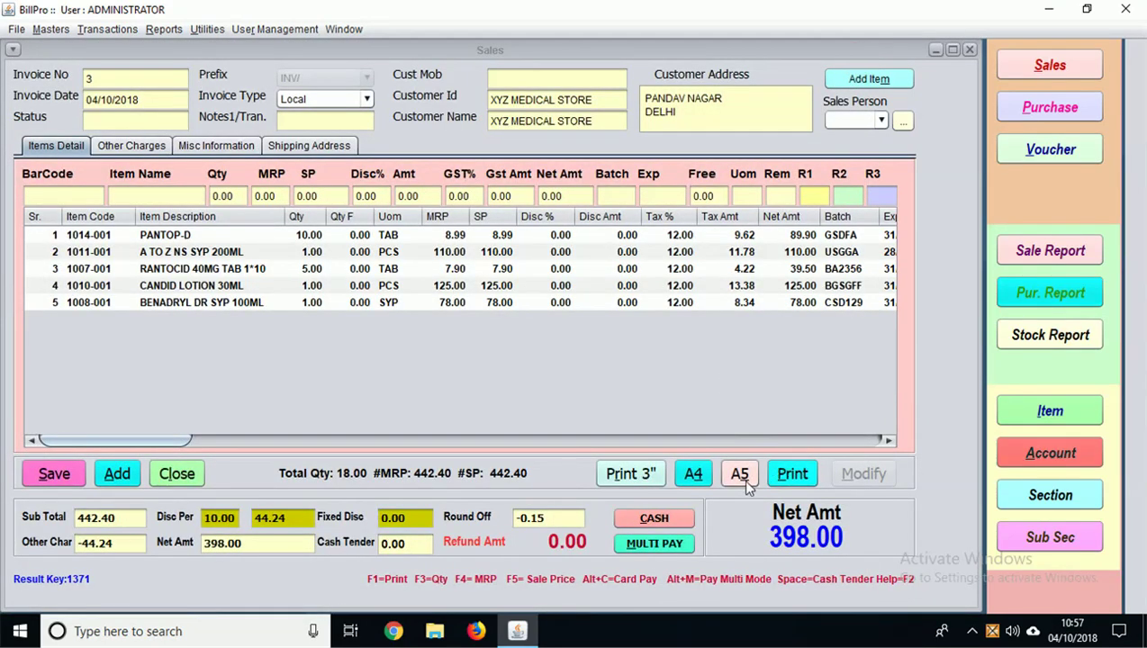
{"action": "left_click", "coordinate": [744, 483]}
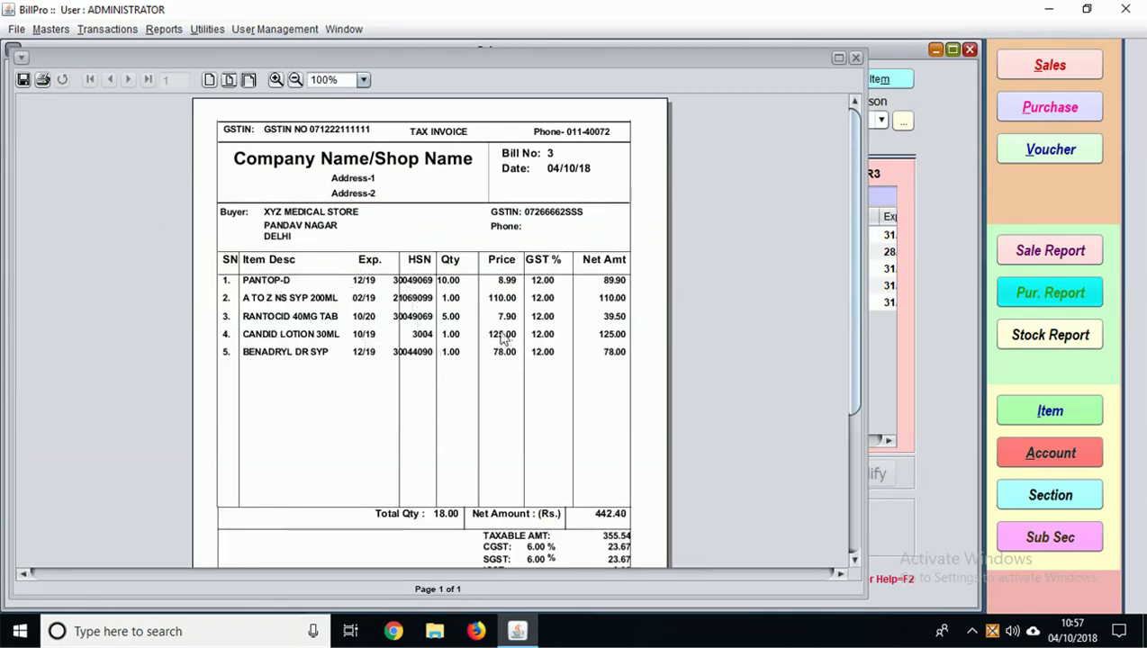
{"action": "scroll", "coordinate": [590, 454], "scroll_direction": "down", "scroll_amount": 1}
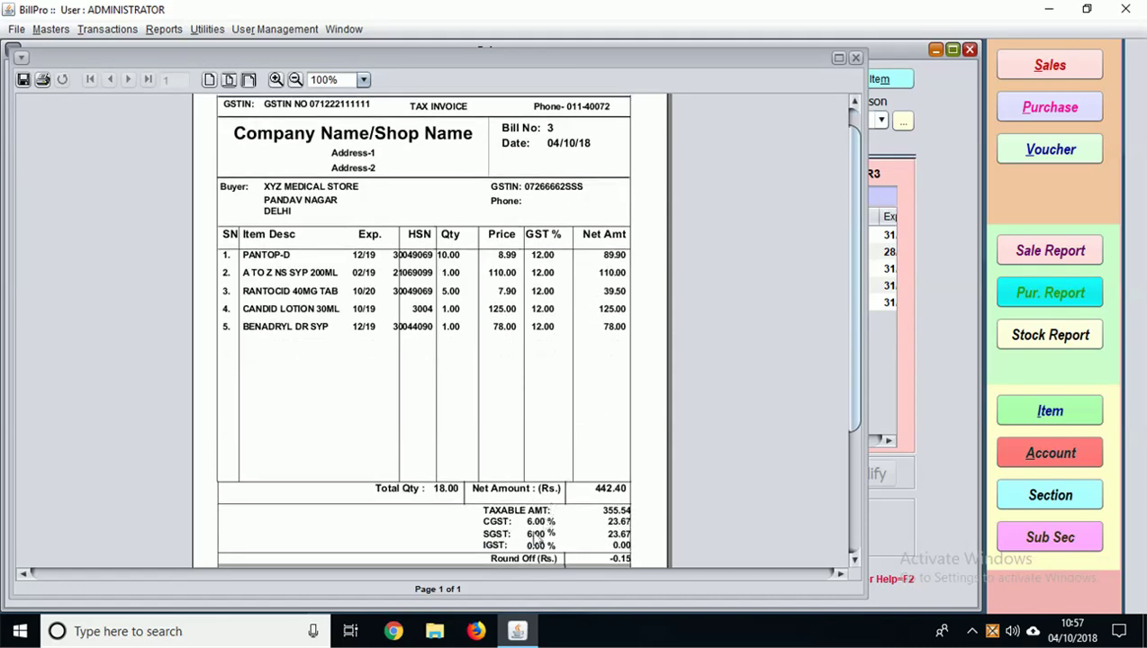
{"action": "scroll", "coordinate": [543, 524], "scroll_direction": "down", "scroll_amount": 1}
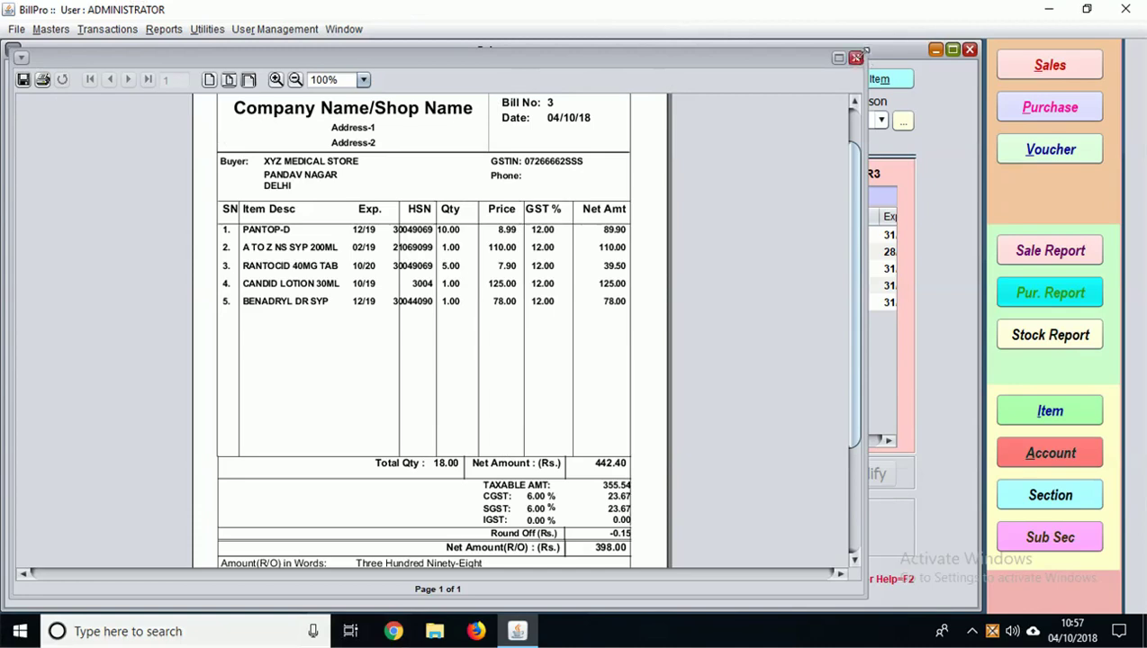
{"action": "left_click", "coordinate": [857, 56]}
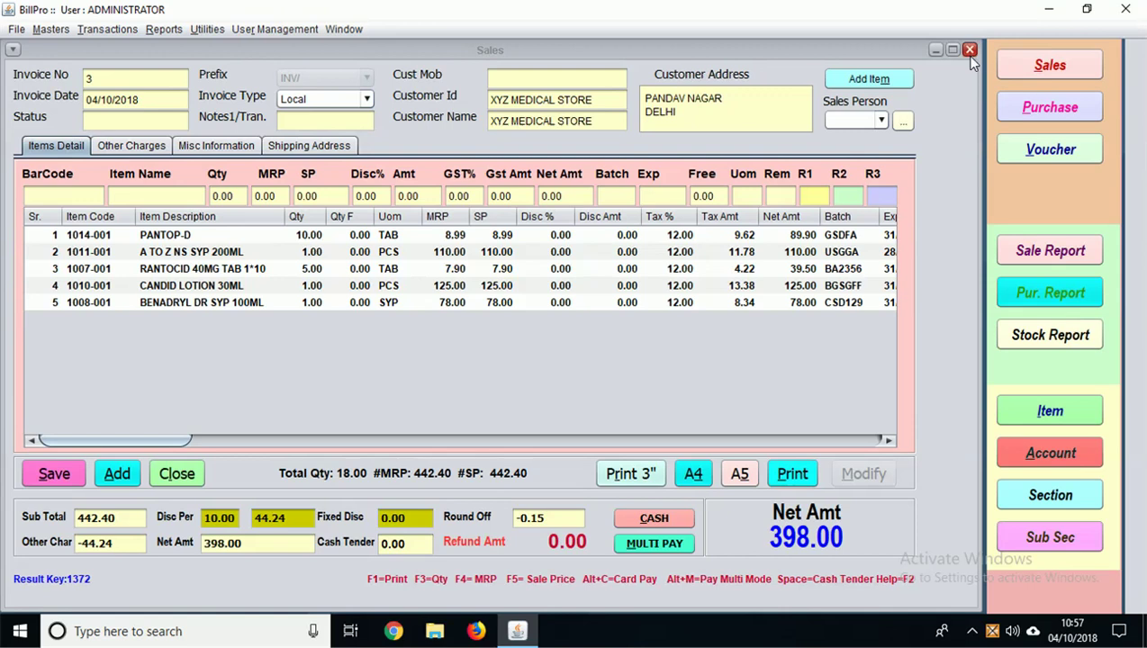
Step: Pick a sales person and apply it to all five items of invoice 3
{"action": "left_click", "coordinate": [866, 81]}
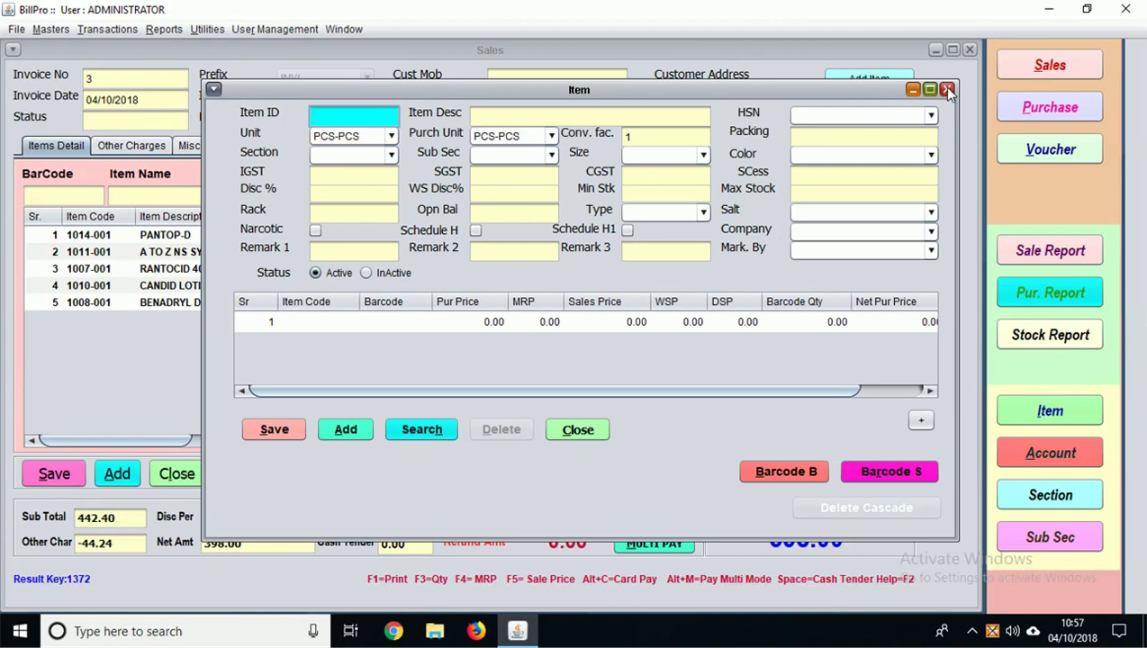
{"action": "left_click", "coordinate": [947, 90]}
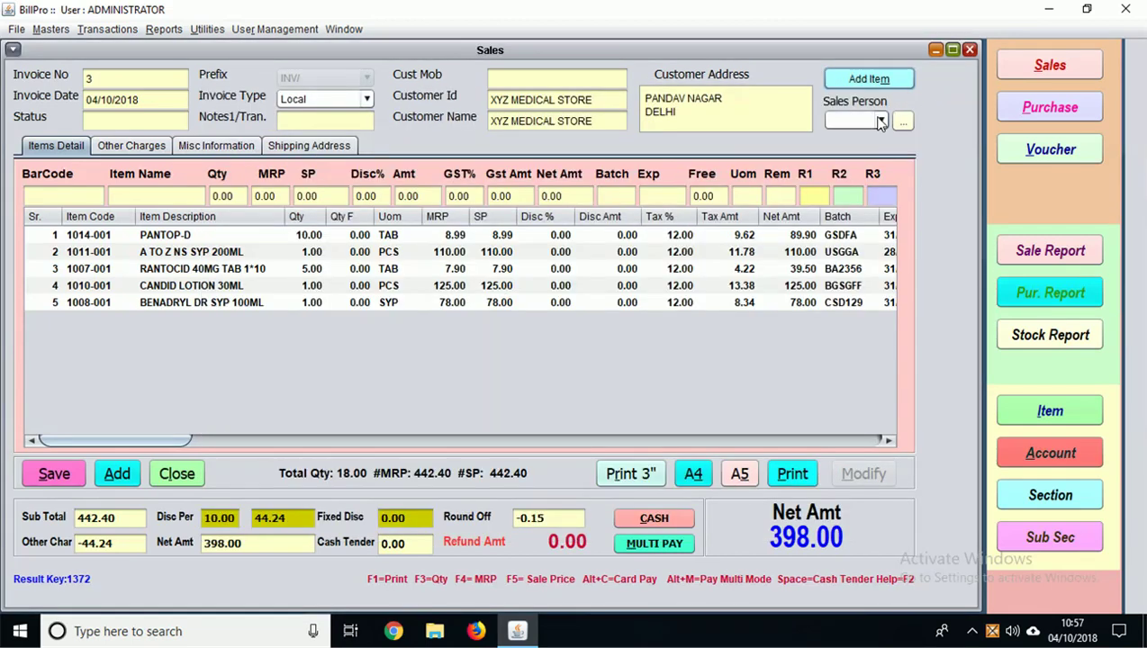
{"action": "left_click", "coordinate": [881, 121]}
{"action": "left_click", "coordinate": [880, 121]}
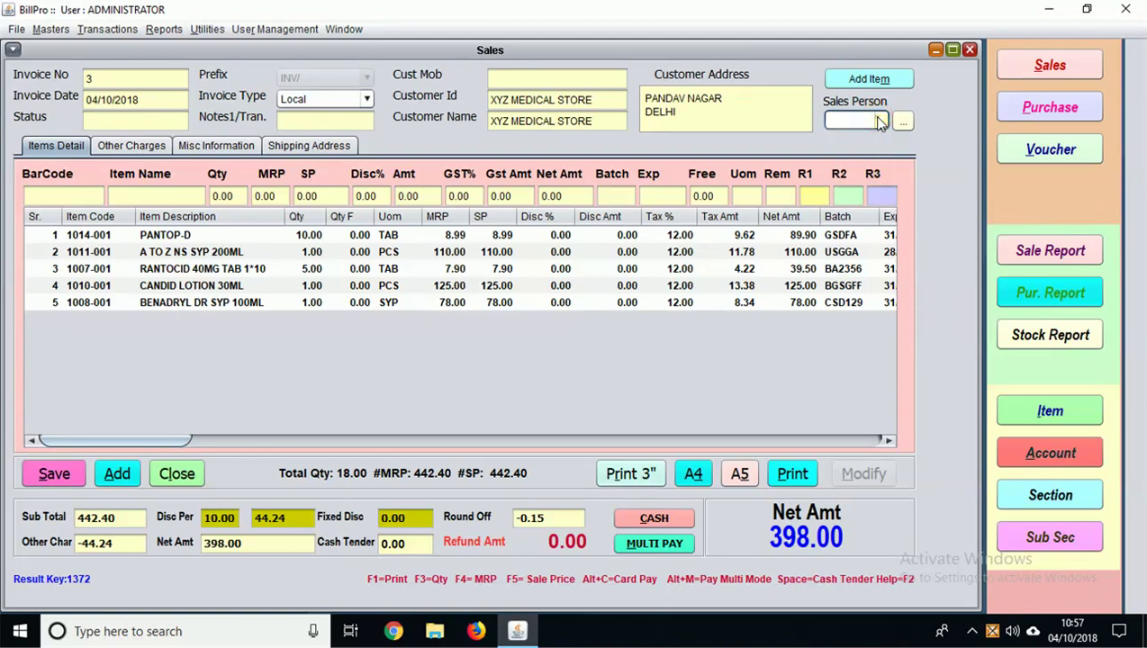
{"action": "left_click", "coordinate": [879, 120]}
{"action": "left_click", "coordinate": [855, 138]}
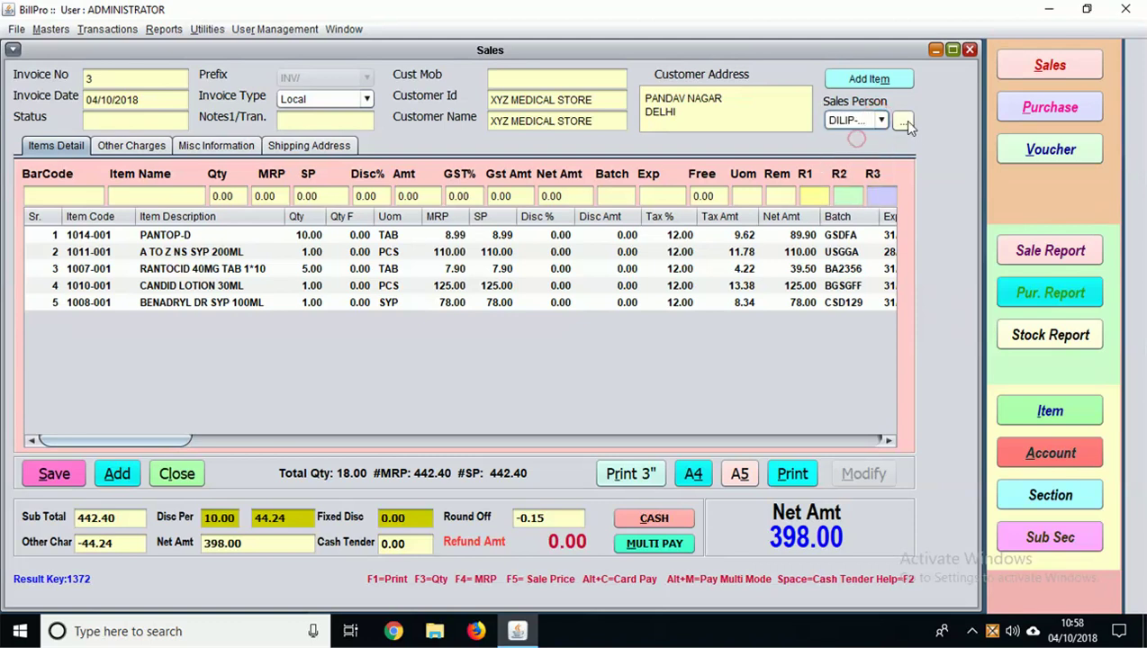
{"action": "left_click", "coordinate": [671, 343]}
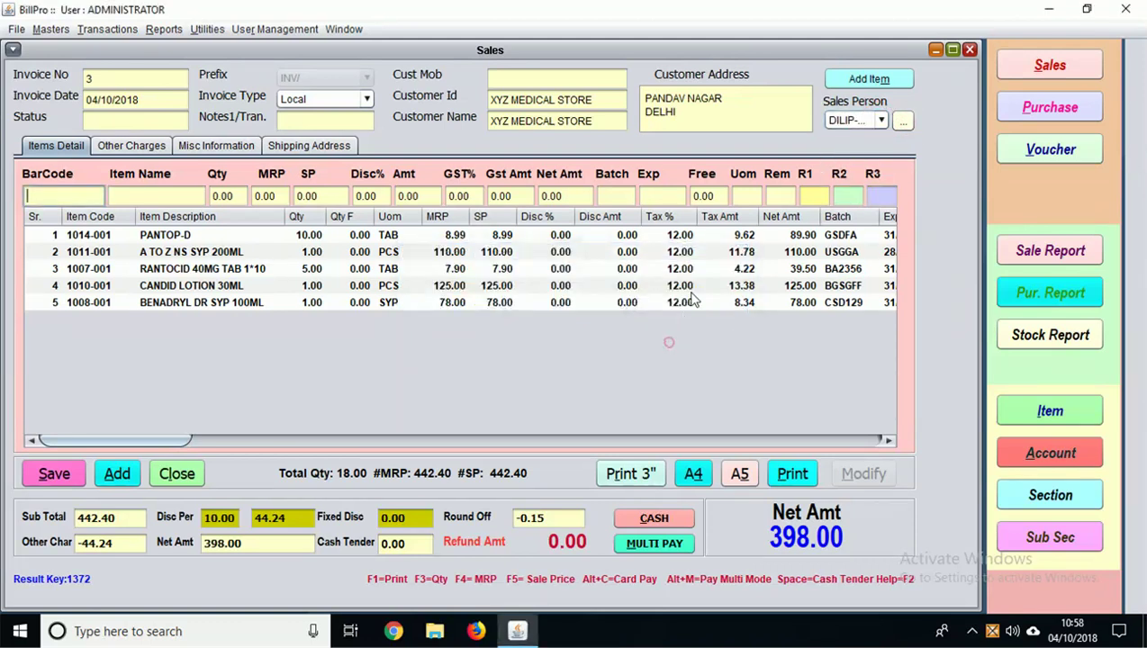
Step: Save and print invoice 3, leaving a blank sales form
{"action": "left_click_drag", "start_coordinate": [149, 439], "coordinate": [278, 456]}
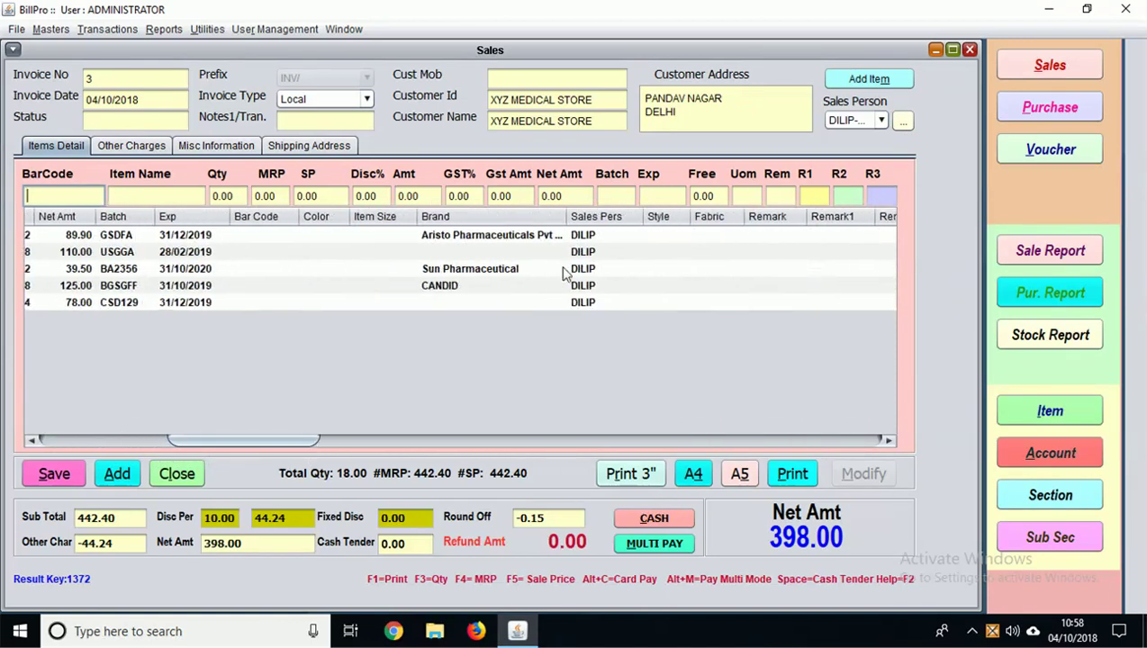
{"action": "left_click_drag", "start_coordinate": [243, 438], "coordinate": [87, 422]}
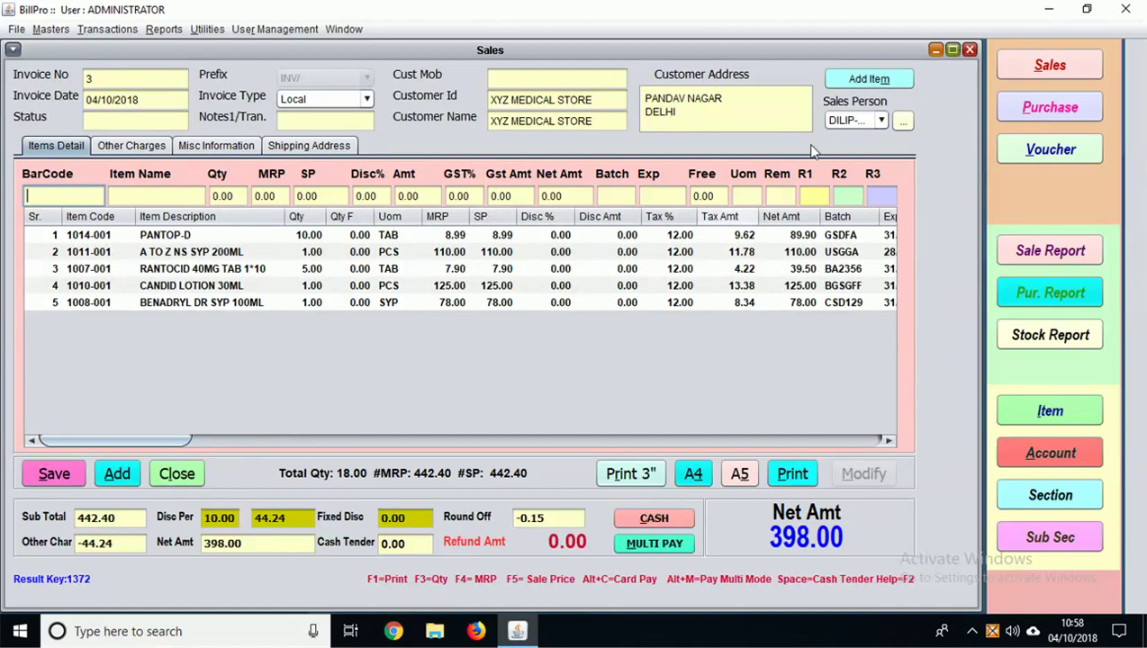
{"action": "left_click", "coordinate": [61, 473]}
{"action": "left_click", "coordinate": [790, 475]}
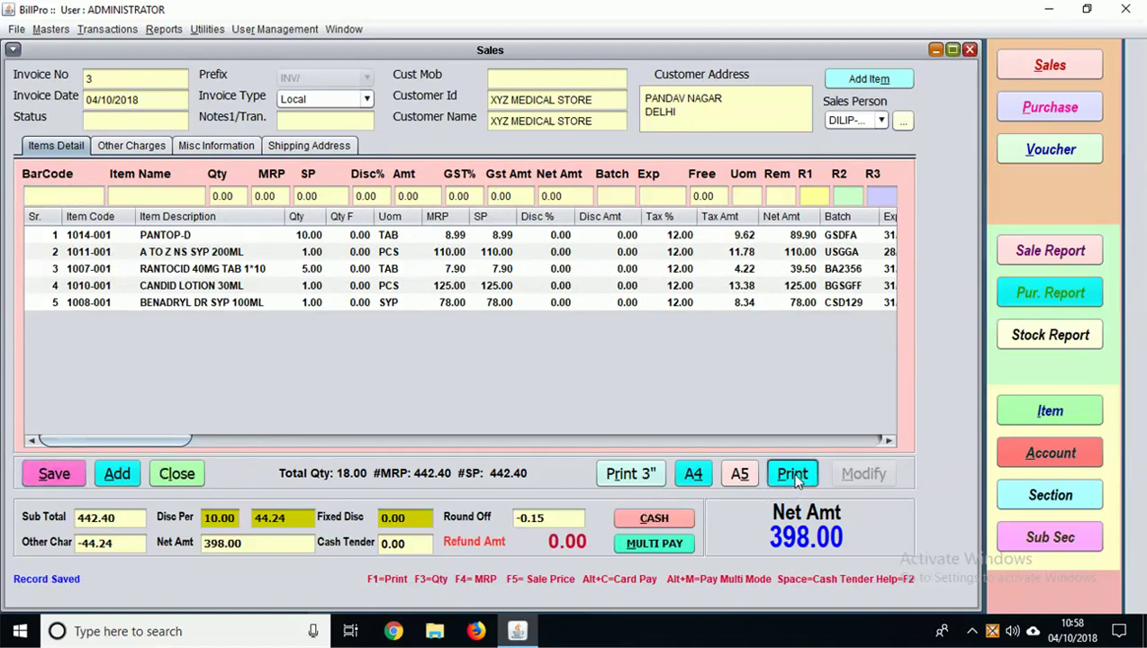
Step: Start a sales return loaded with invoice 1's items and save it
{"action": "left_click", "coordinate": [969, 50]}
{"action": "left_click", "coordinate": [104, 32]}
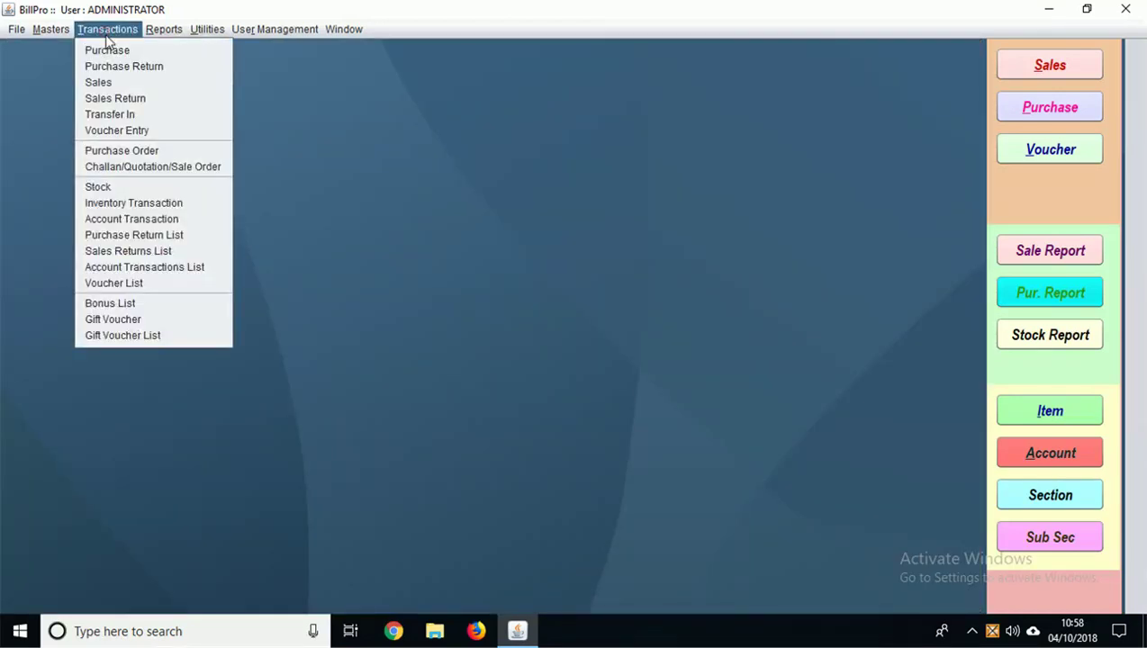
{"action": "left_click", "coordinate": [108, 99]}
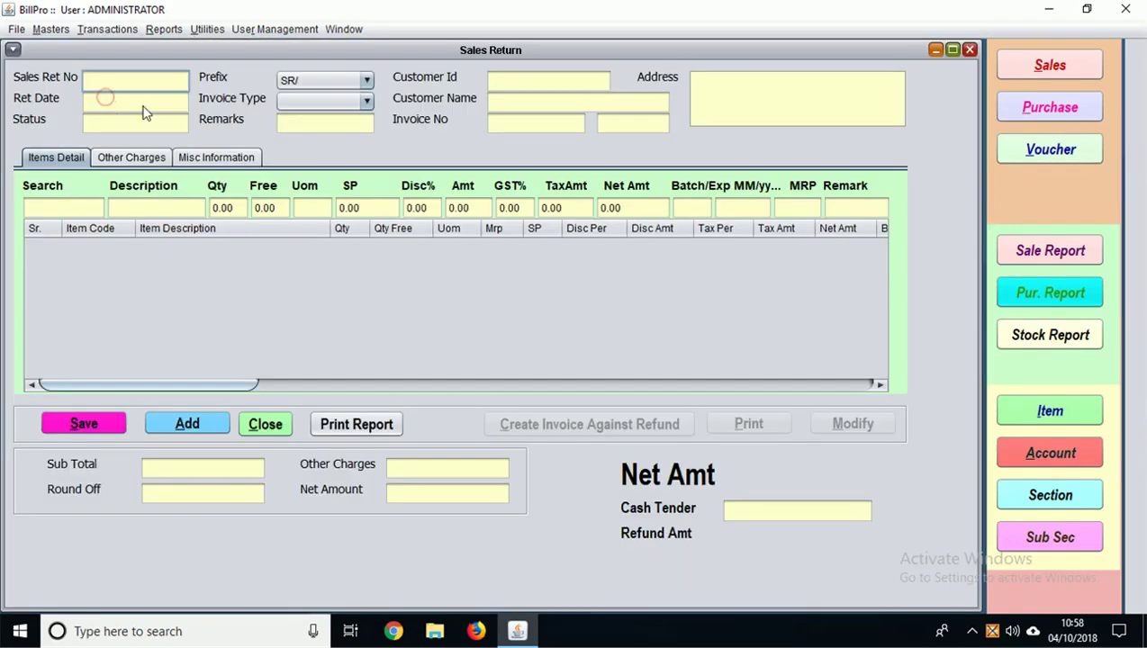
{"action": "left_click", "coordinate": [508, 120]}
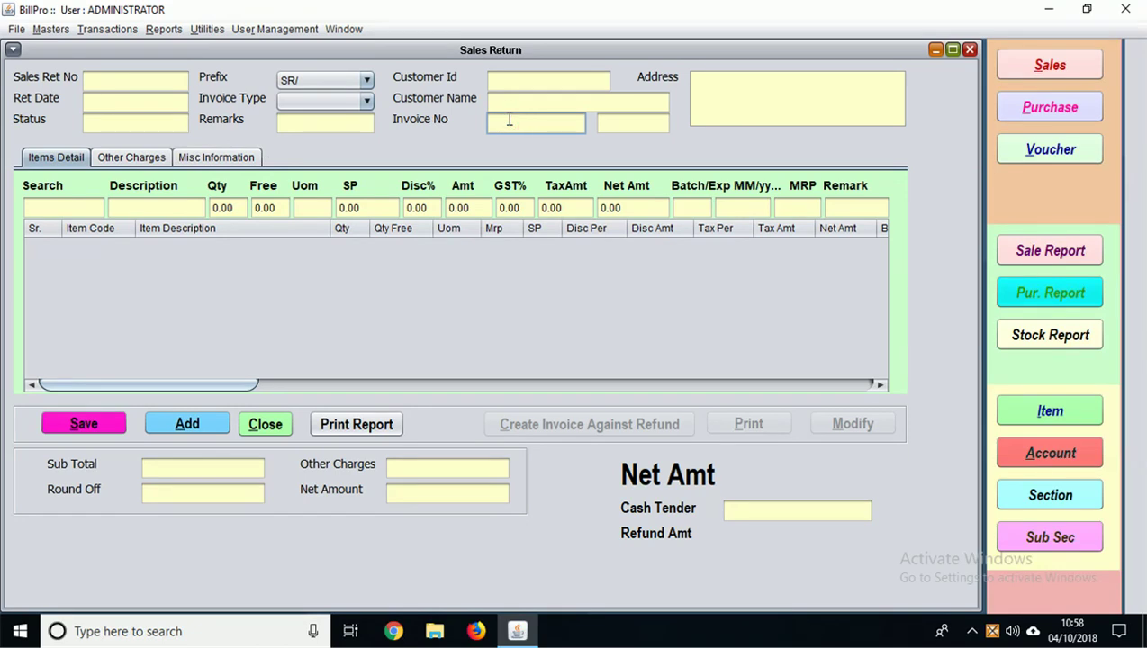
{"action": "key", "text": "Return"}
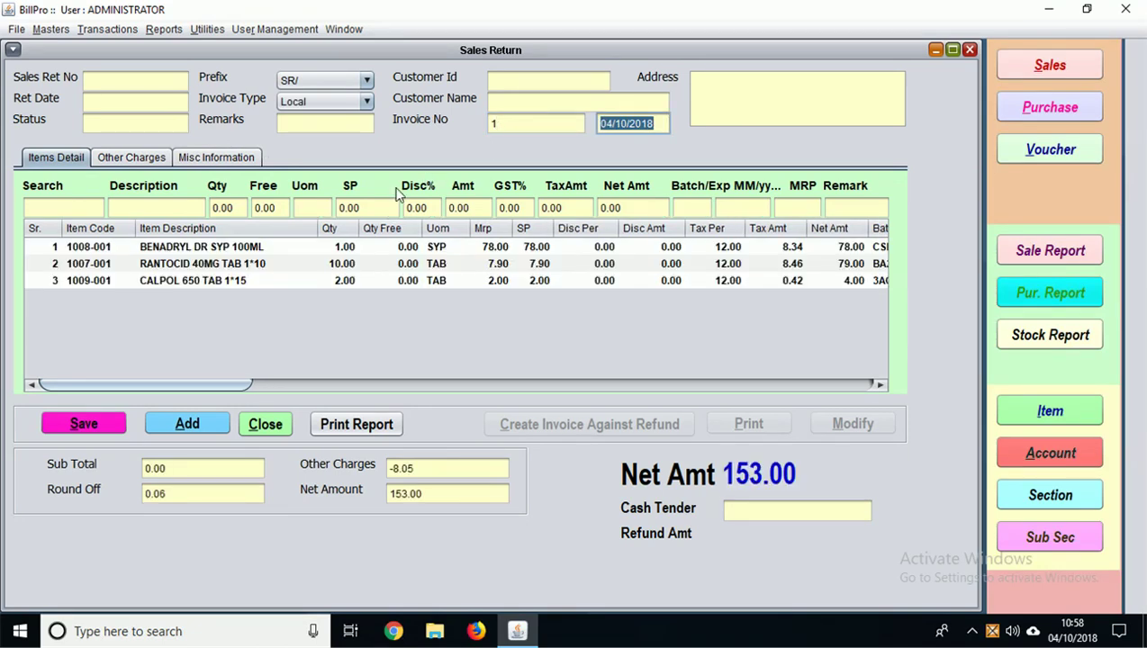
{"action": "left_click", "coordinate": [75, 425]}
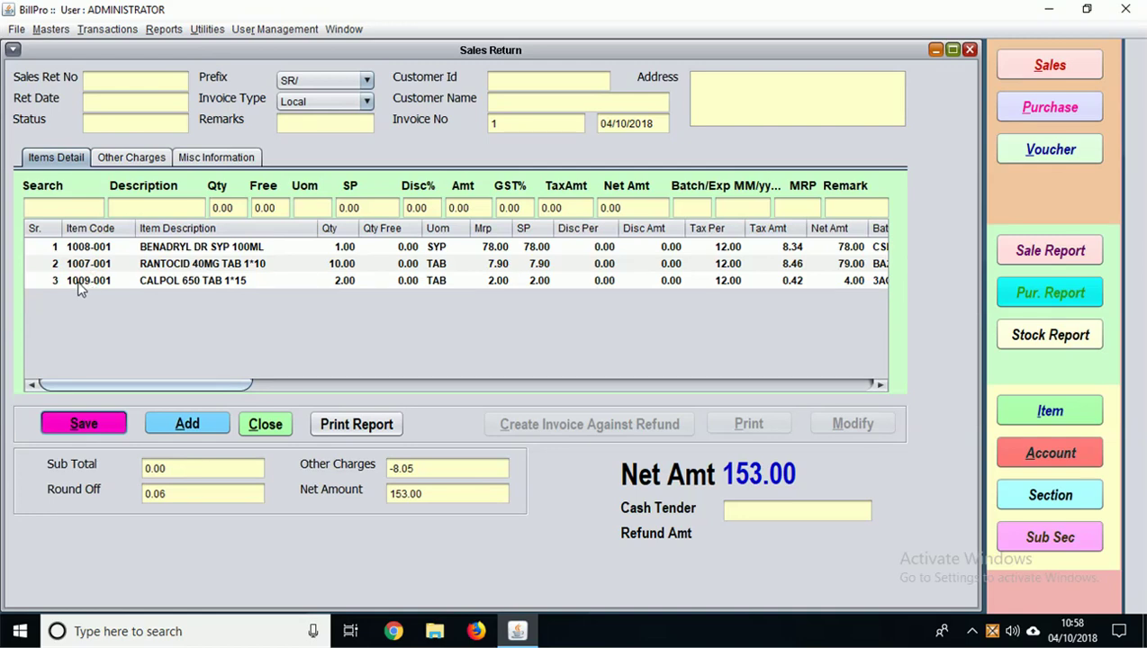
{"action": "key", "text": "alt+s"}
Step: Delete the CALPOL and RANTOCID lines, saving the return with only BENADRYL at 74.00
{"action": "left_click", "coordinate": [79, 281]}
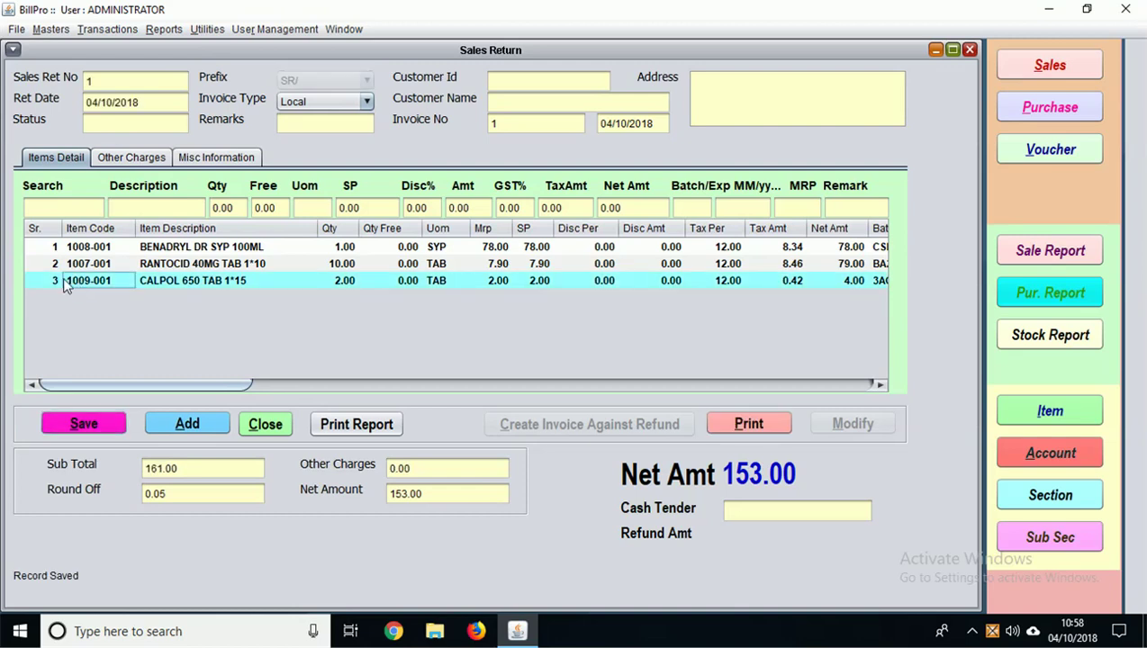
{"action": "left_click", "coordinate": [165, 282]}
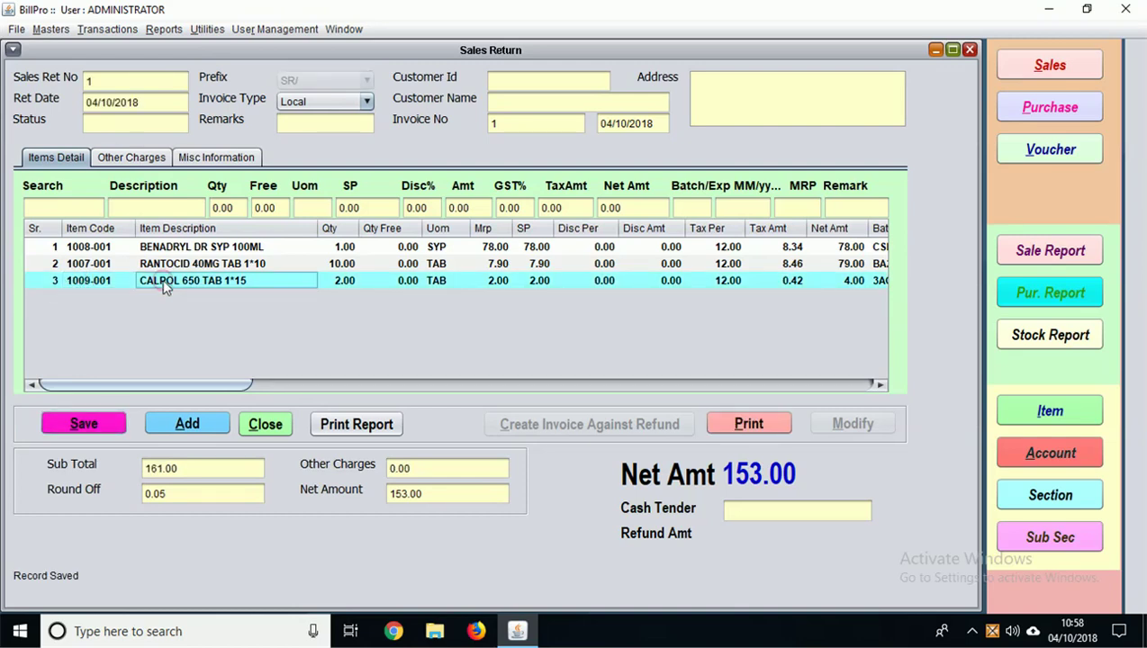
{"action": "key", "text": "Delete"}
{"action": "left_click", "coordinate": [618, 338]}
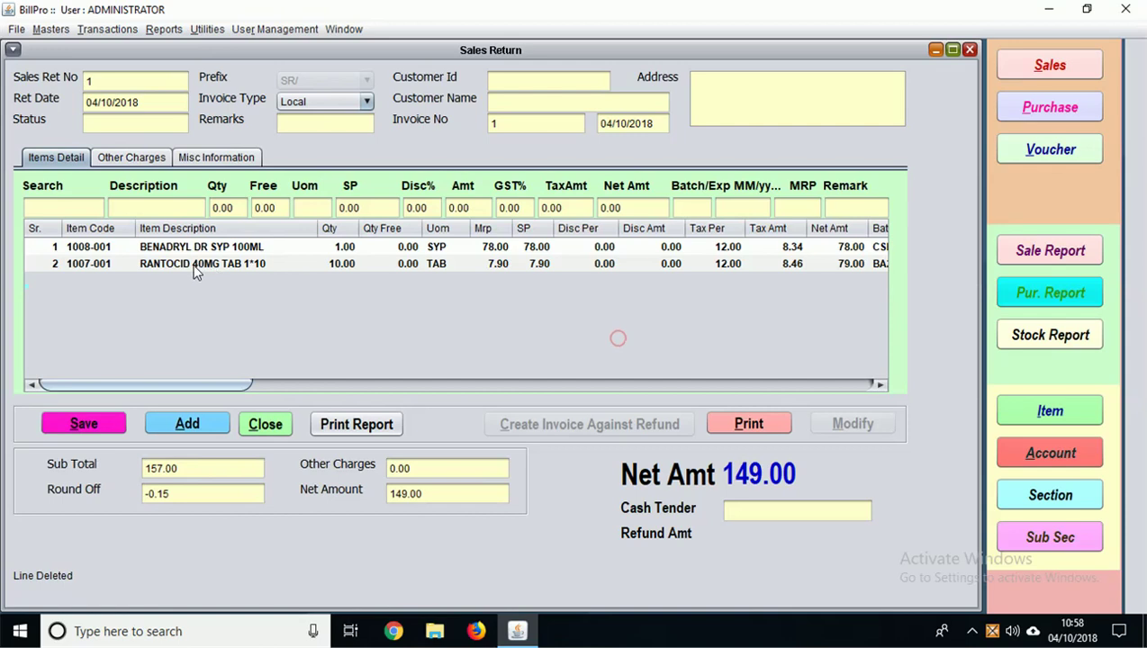
{"action": "left_click", "coordinate": [194, 267]}
{"action": "key", "text": "Delete"}
{"action": "left_click", "coordinate": [614, 342]}
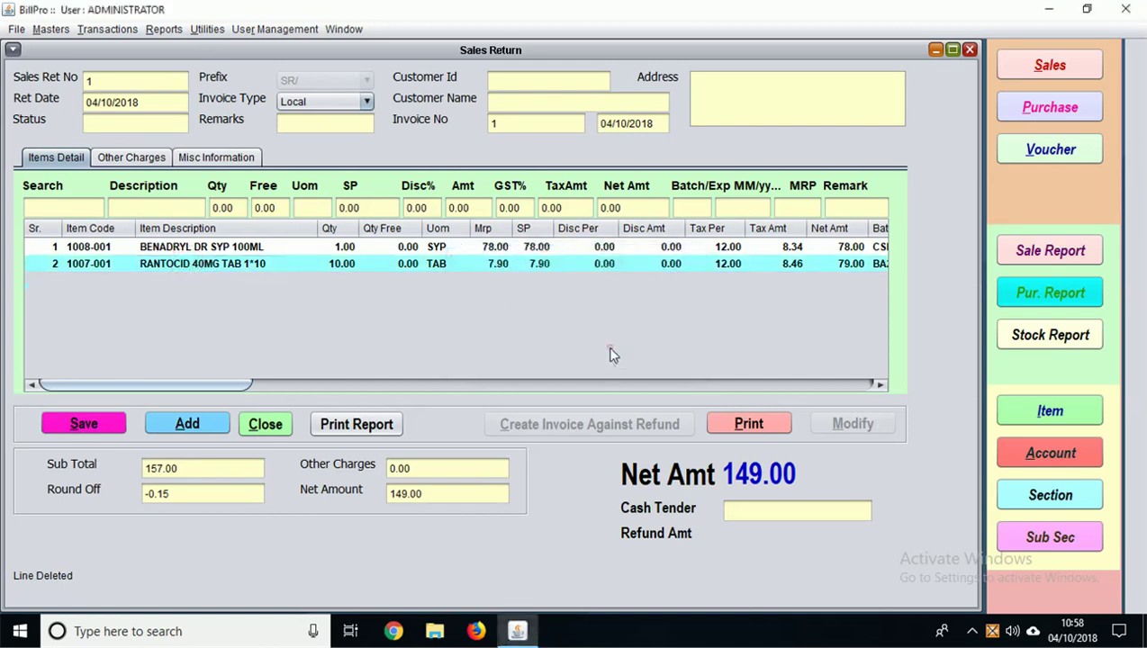
{"action": "left_click", "coordinate": [83, 423]}
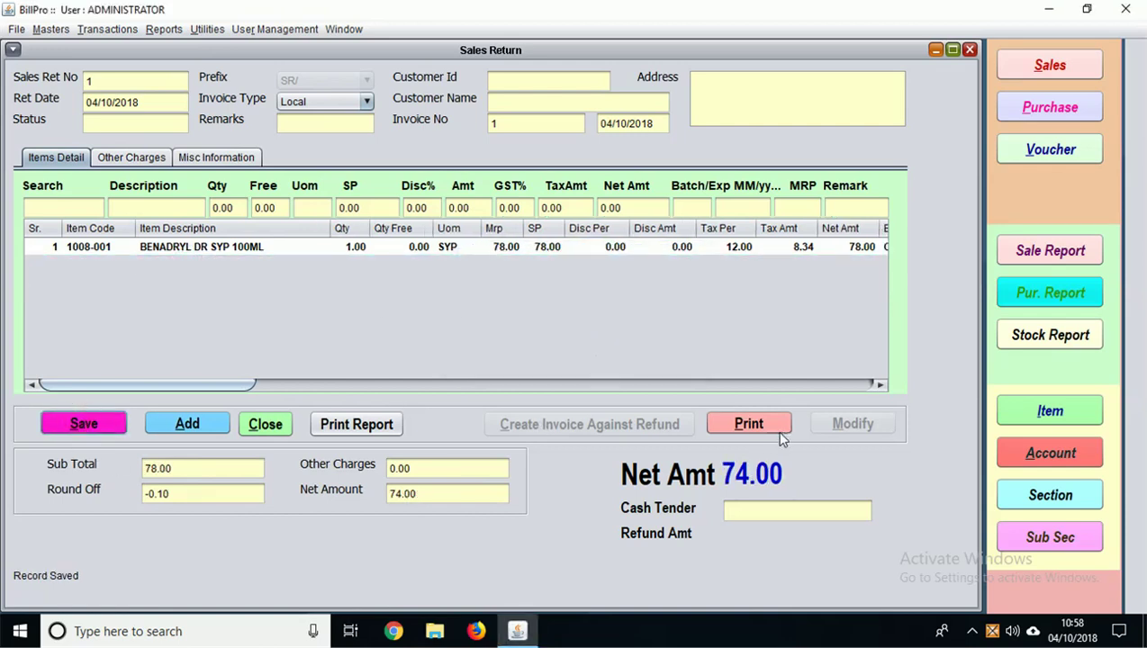
Step: Mark sales return 1 Returned, preview its 74.00 return slip, and close the form
{"action": "left_click", "coordinate": [748, 424]}
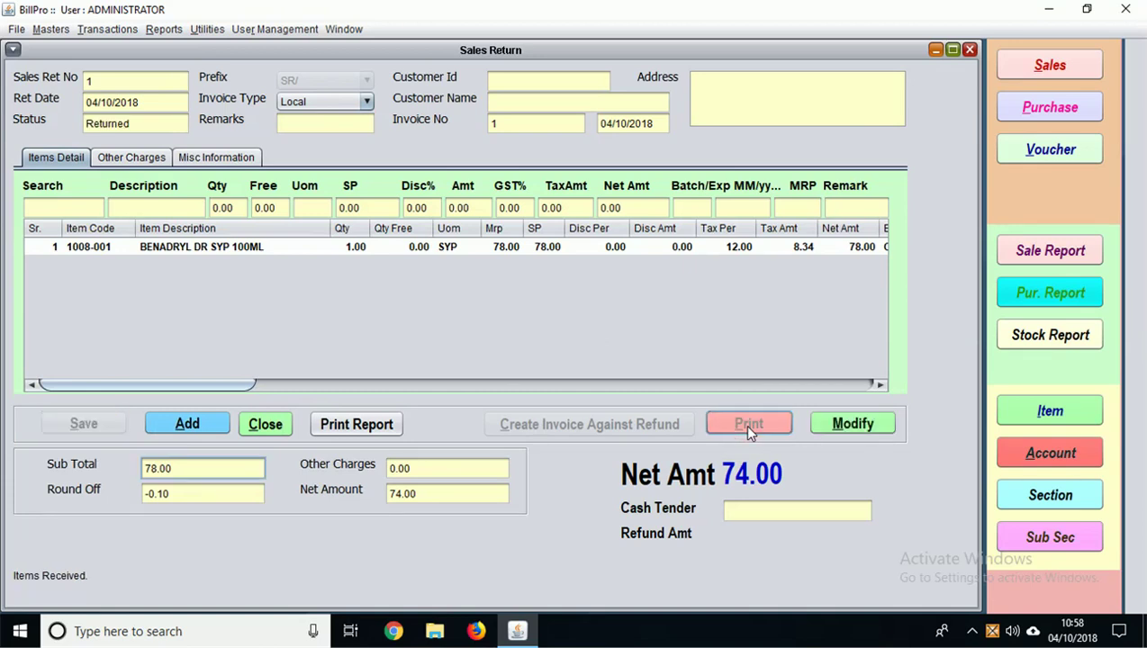
{"action": "left_click", "coordinate": [331, 424]}
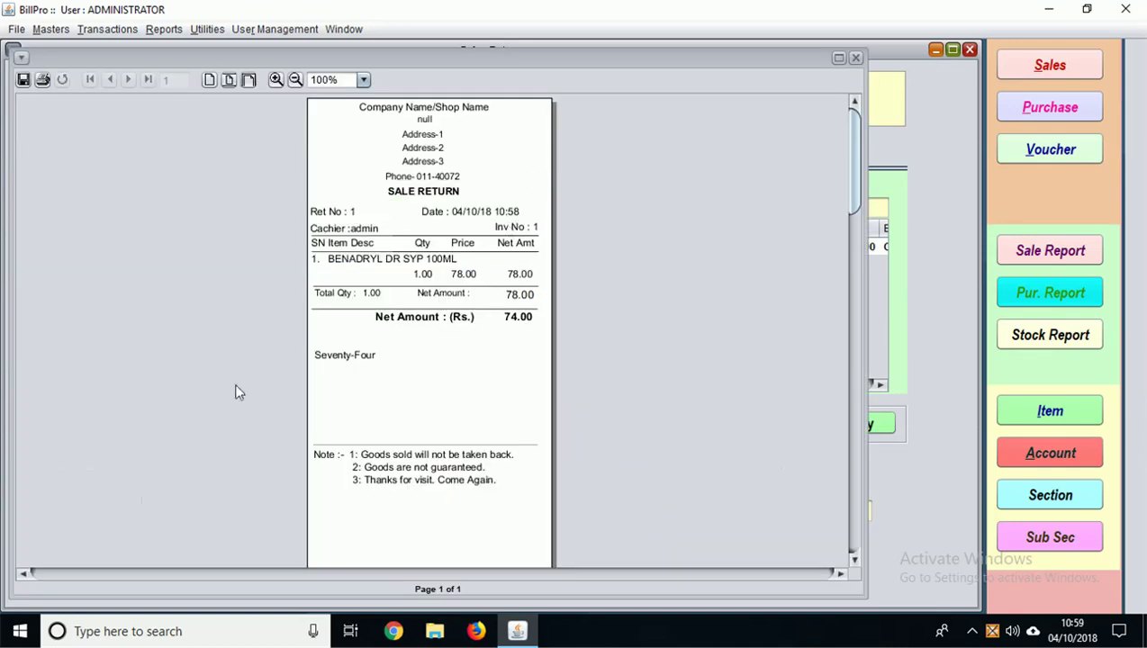
{"action": "left_click", "coordinate": [855, 57]}
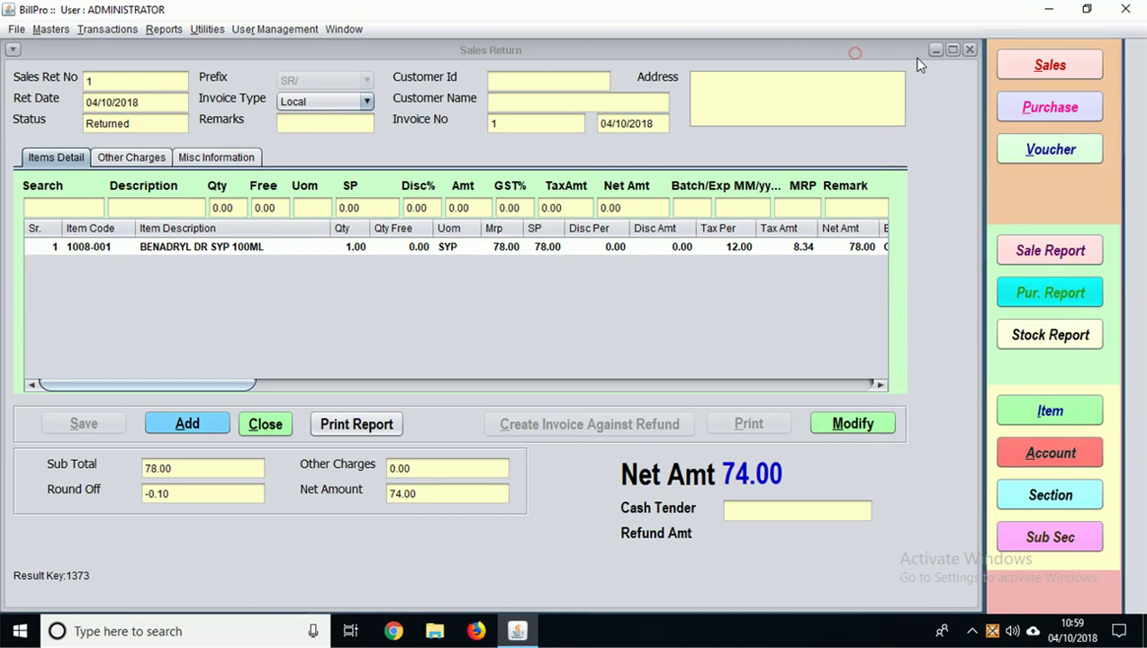
{"action": "left_click", "coordinate": [970, 49]}
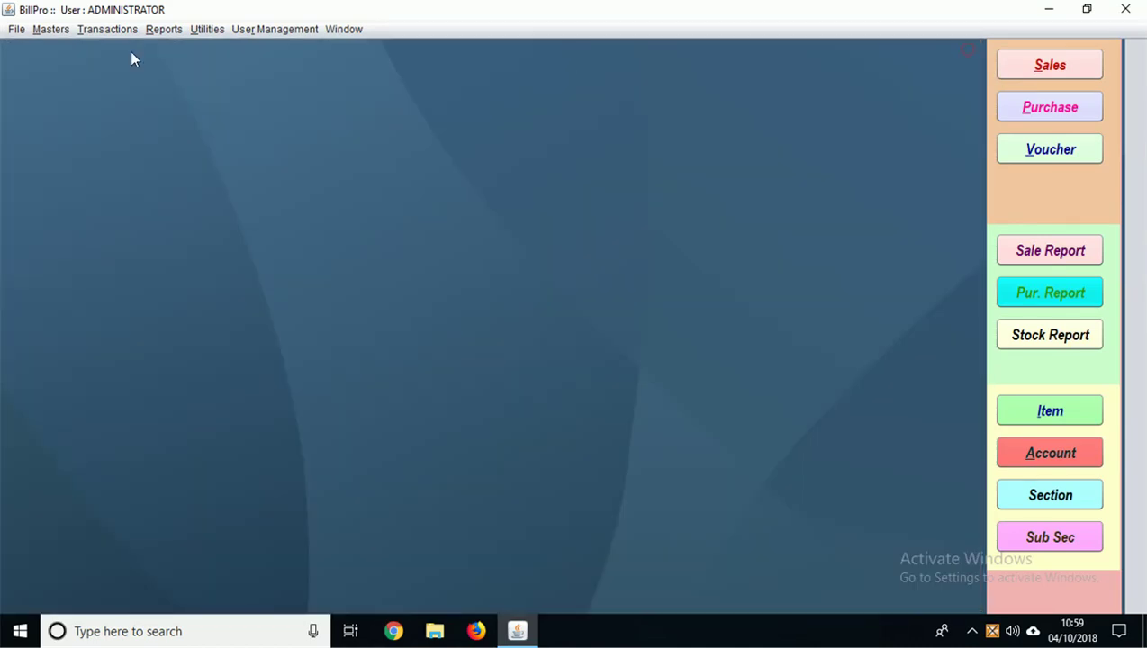
{"action": "left_click", "coordinate": [107, 29]}
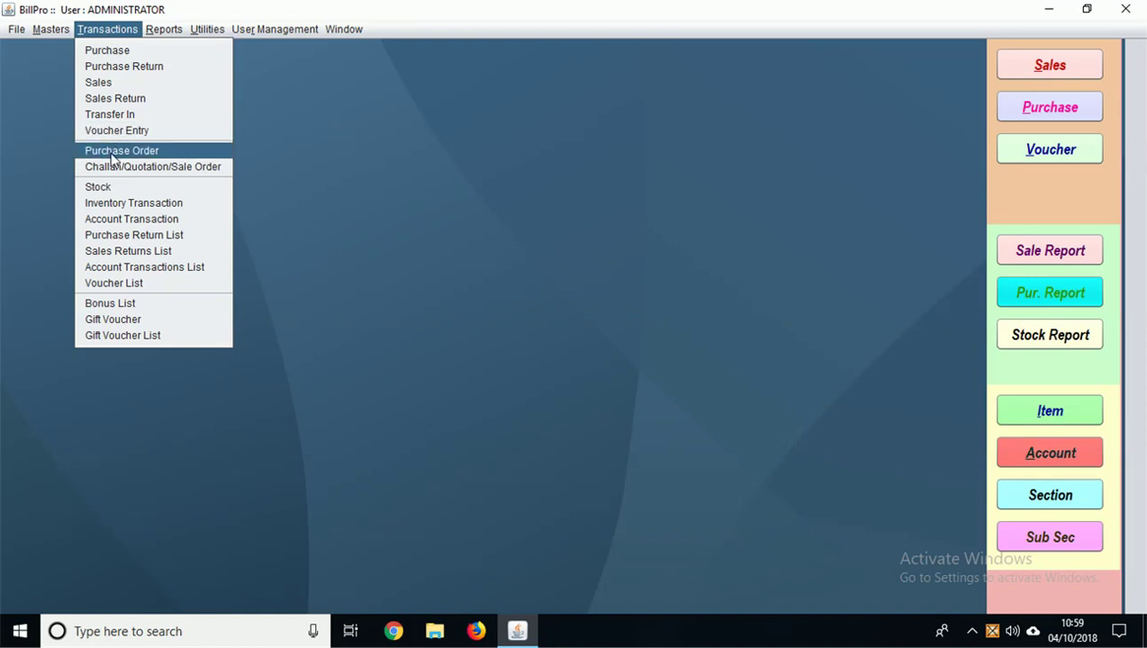
Step: Start a new purchase order with XYZ MEDICAL as the supplier
{"action": "left_click", "coordinate": [112, 153]}
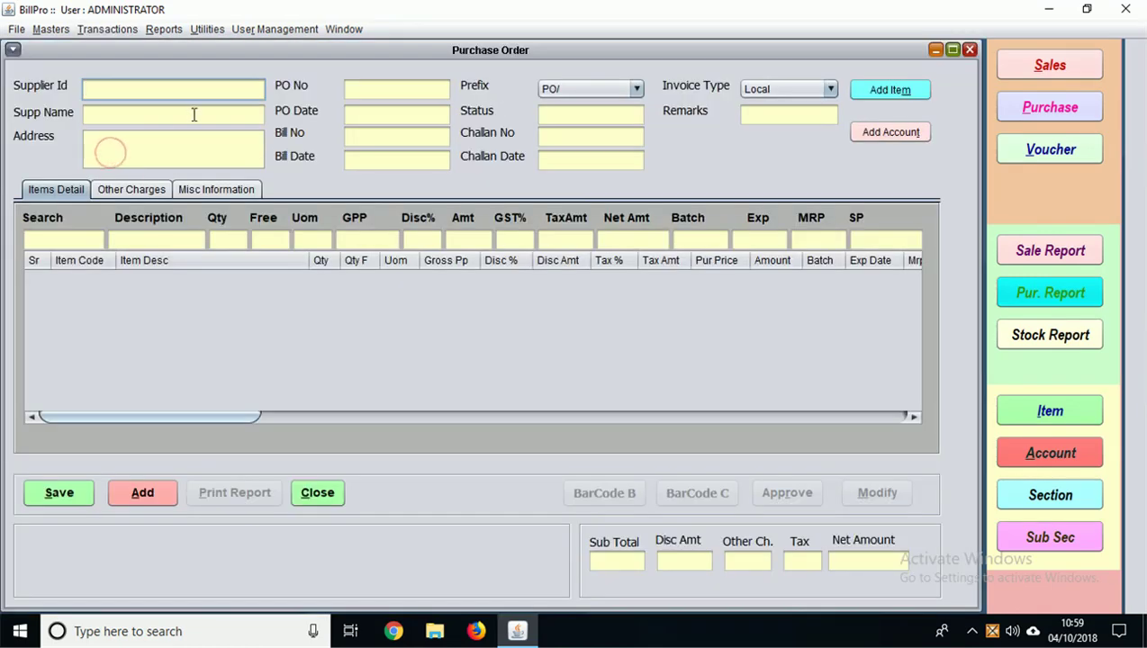
{"action": "key", "text": "Return"}
{"action": "double_click", "coordinate": [243, 297]}
{"action": "left_click", "coordinate": [385, 160]}
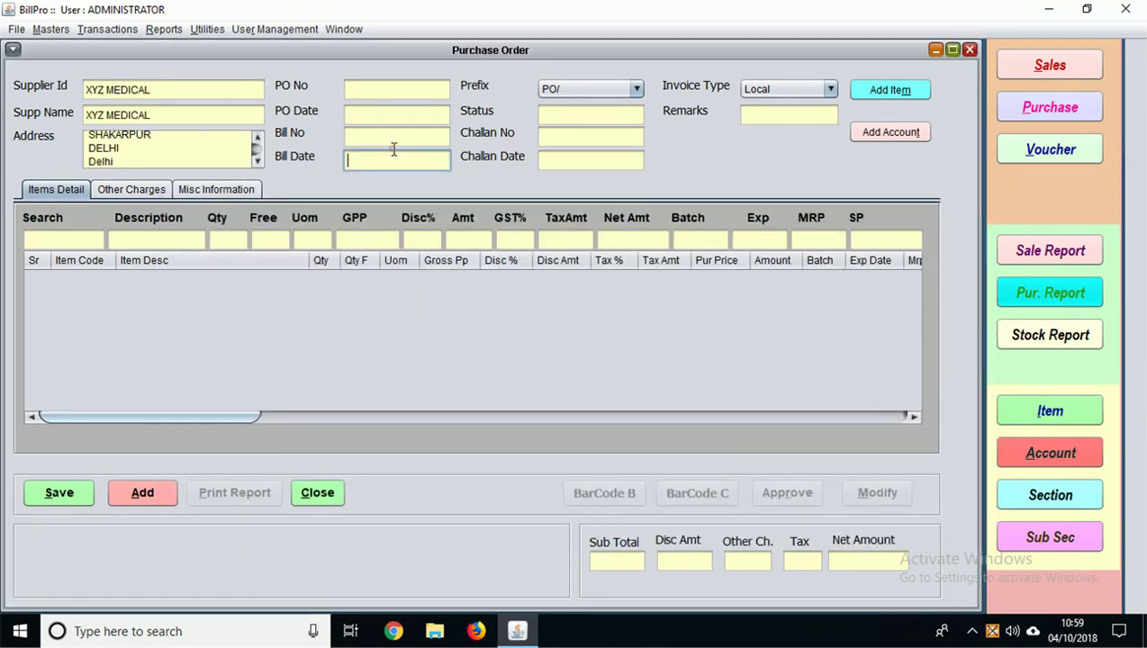
{"action": "key", "text": "Return"}
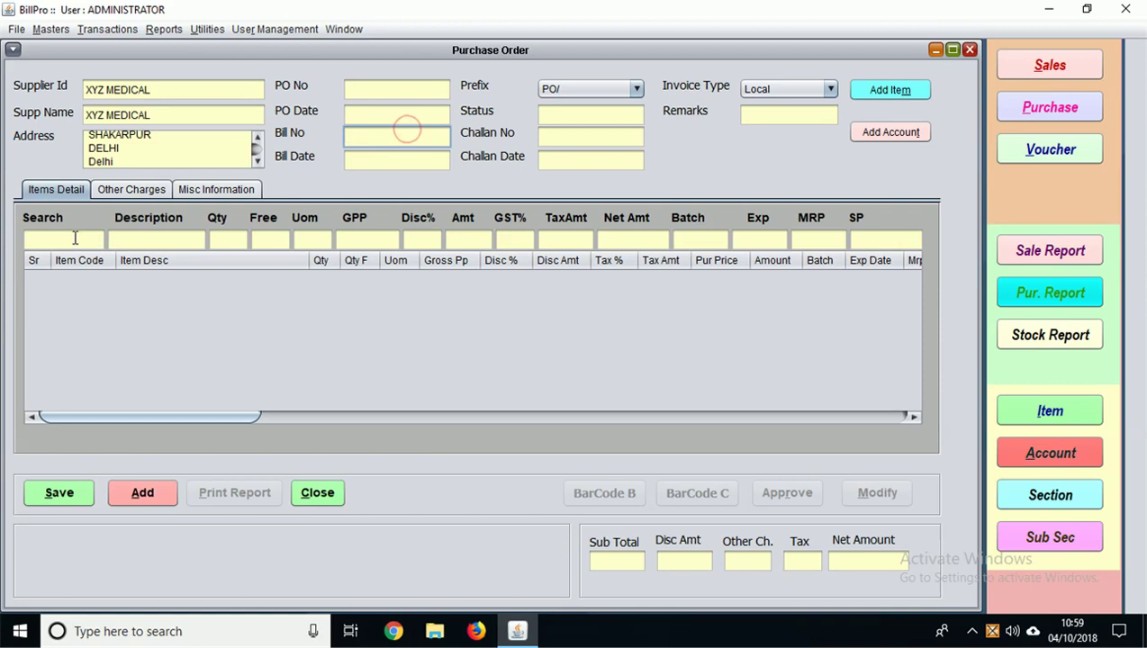
Step: Add 10 PANTOP-D and select SARTEL AM 40MG as the second item
{"action": "type", "text": "pa"}
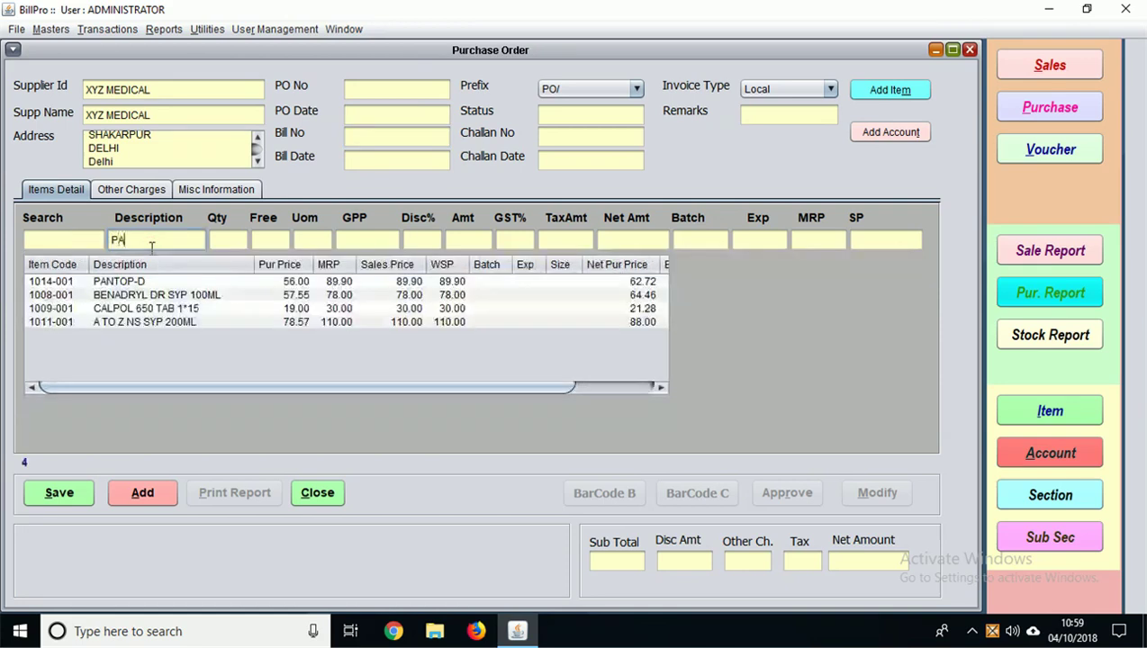
{"action": "key", "text": "Return"}
{"action": "key", "text": "Return"}
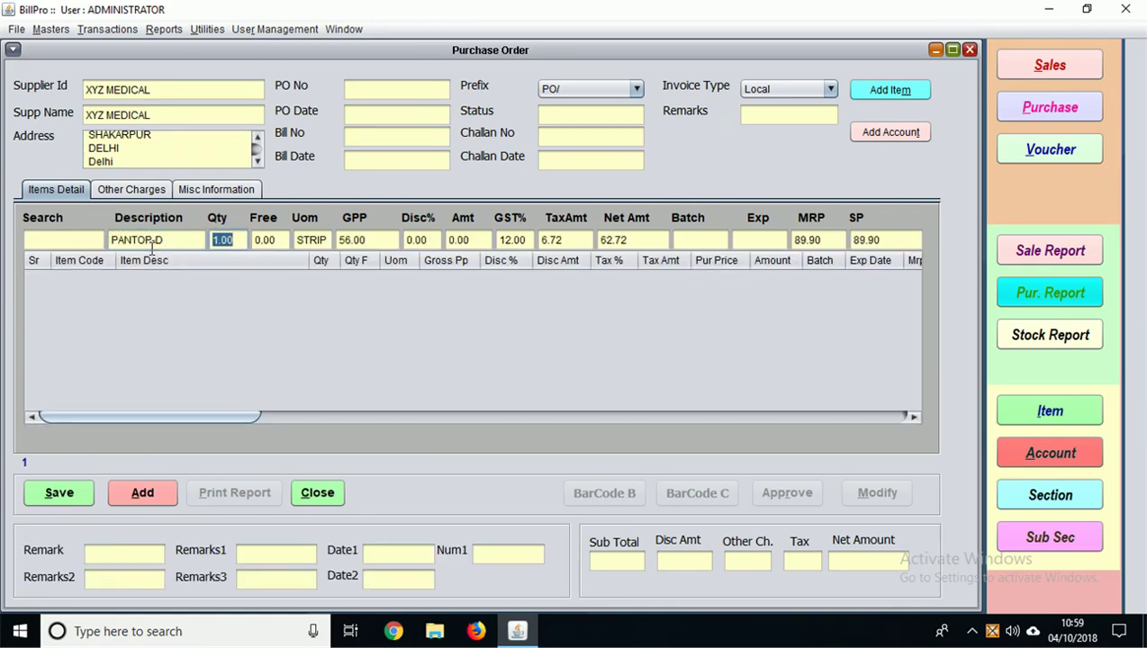
{"action": "type", "text": "1"}
{"action": "key", "text": "Return"}
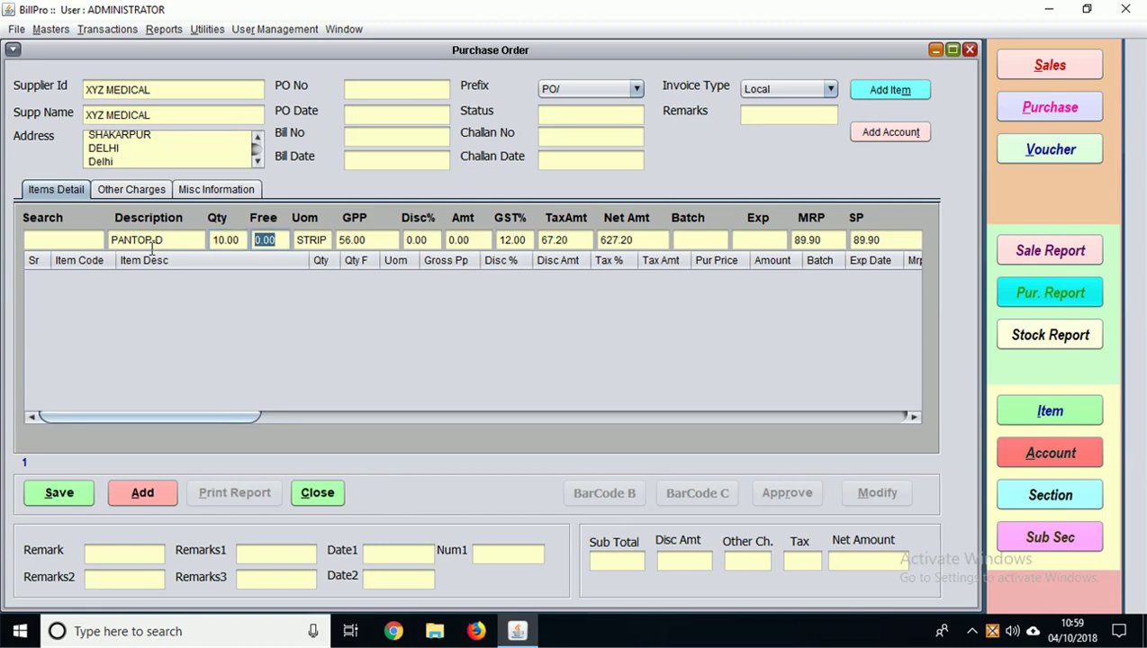
{"action": "key", "text": "Return"}
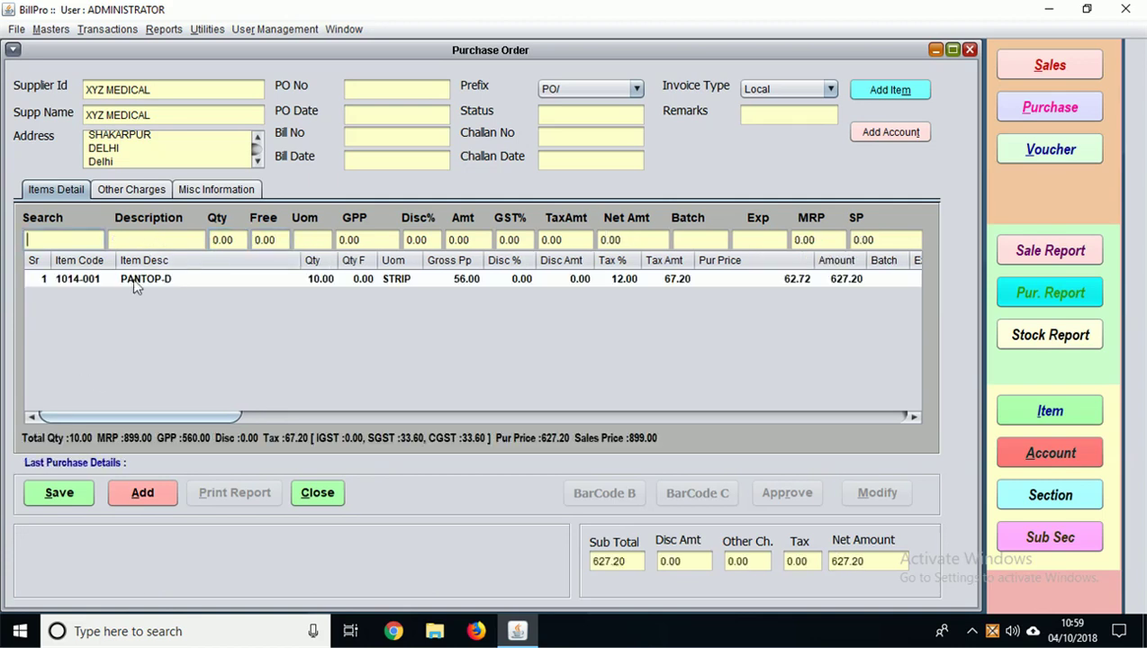
{"action": "left_click", "coordinate": [140, 239]}
{"action": "type", "text": "A"}
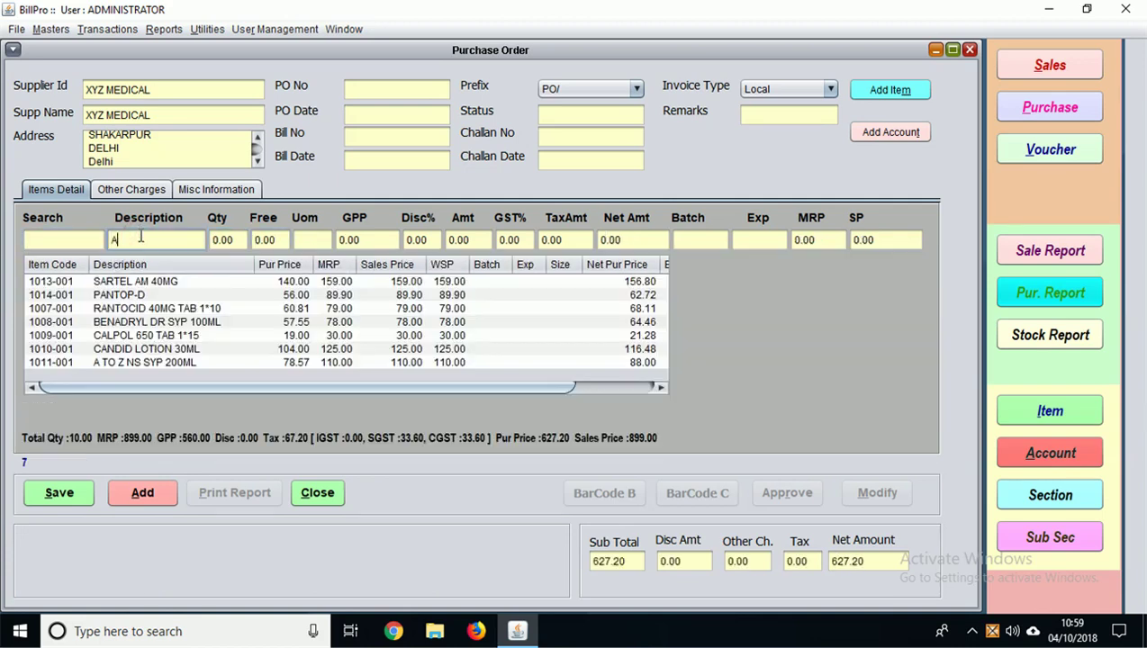
{"action": "key", "text": "Down"}
{"action": "key", "text": "Return"}
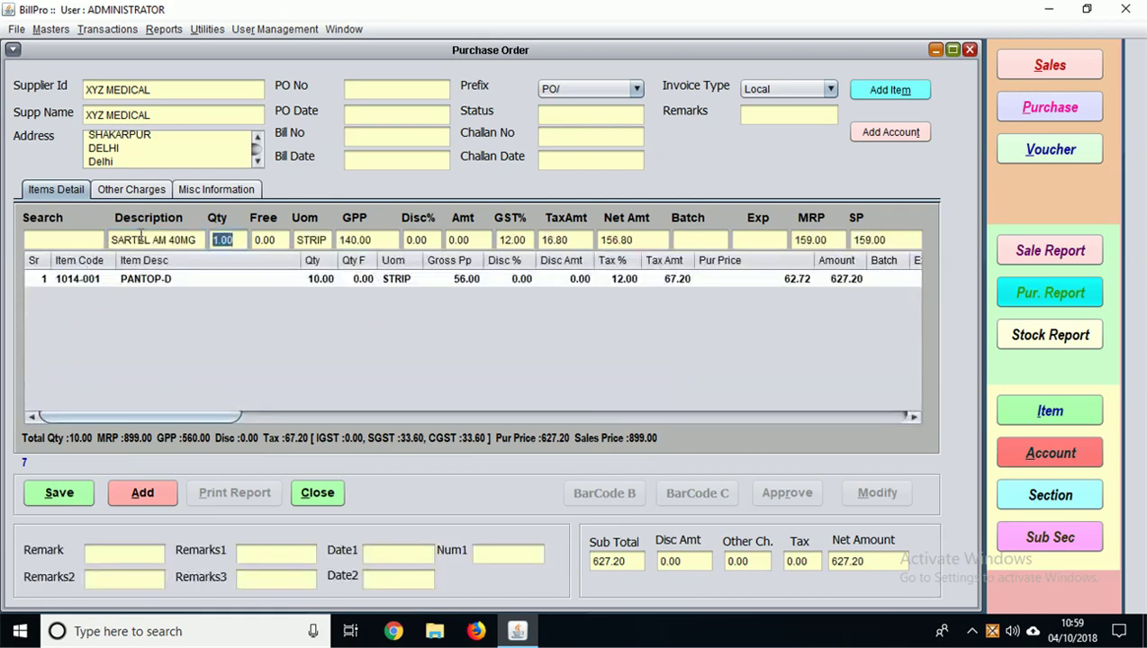
Step: Enter quantity 10 for SARTEL AM 40MG and save purchase order 1001 at 2195.20
{"action": "type", "text": "10"}
{"action": "key", "text": "Return"}
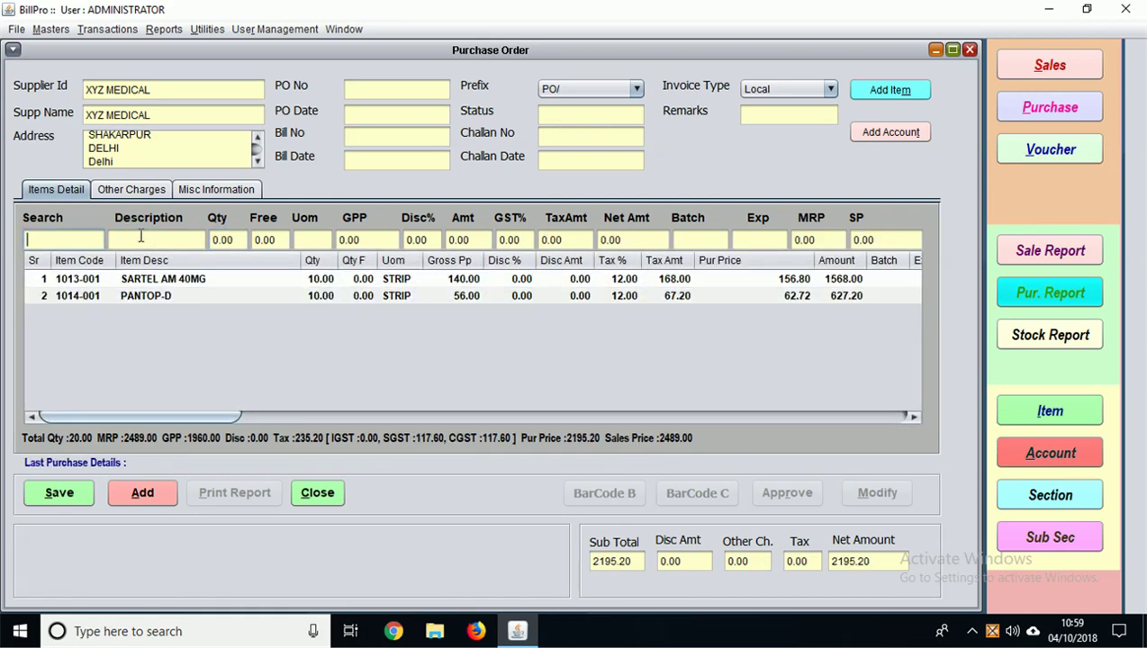
{"action": "left_click", "coordinate": [59, 495]}
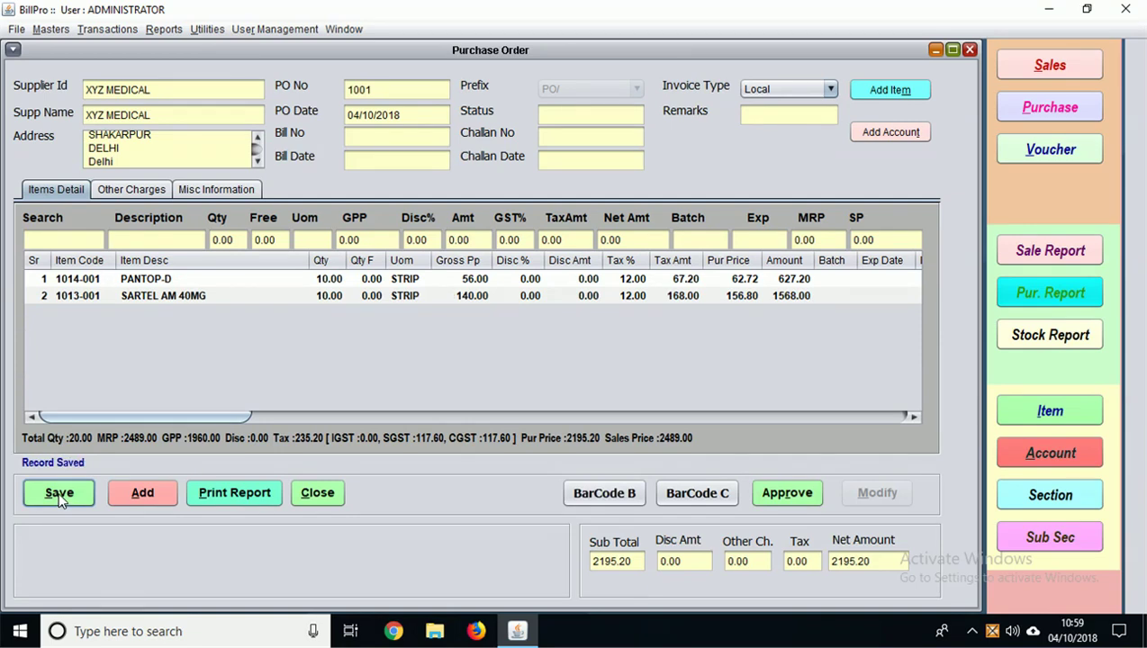
Step: Approve purchase order 1001, preview its printout, and close the form
{"action": "left_click", "coordinate": [782, 497]}
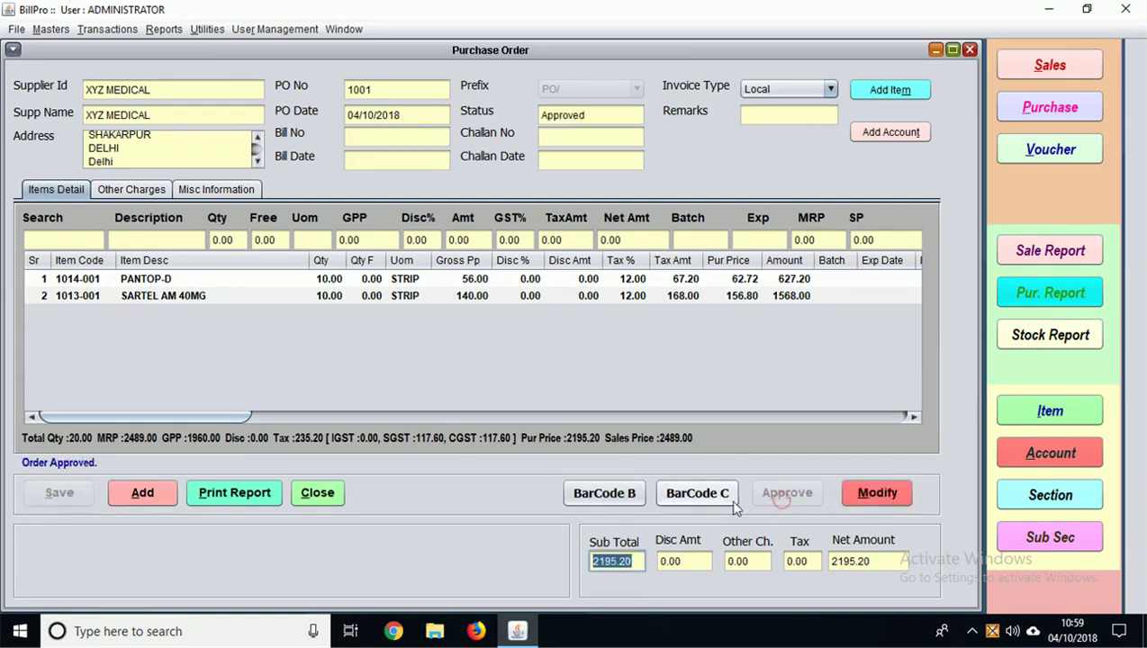
{"action": "left_click", "coordinate": [220, 493]}
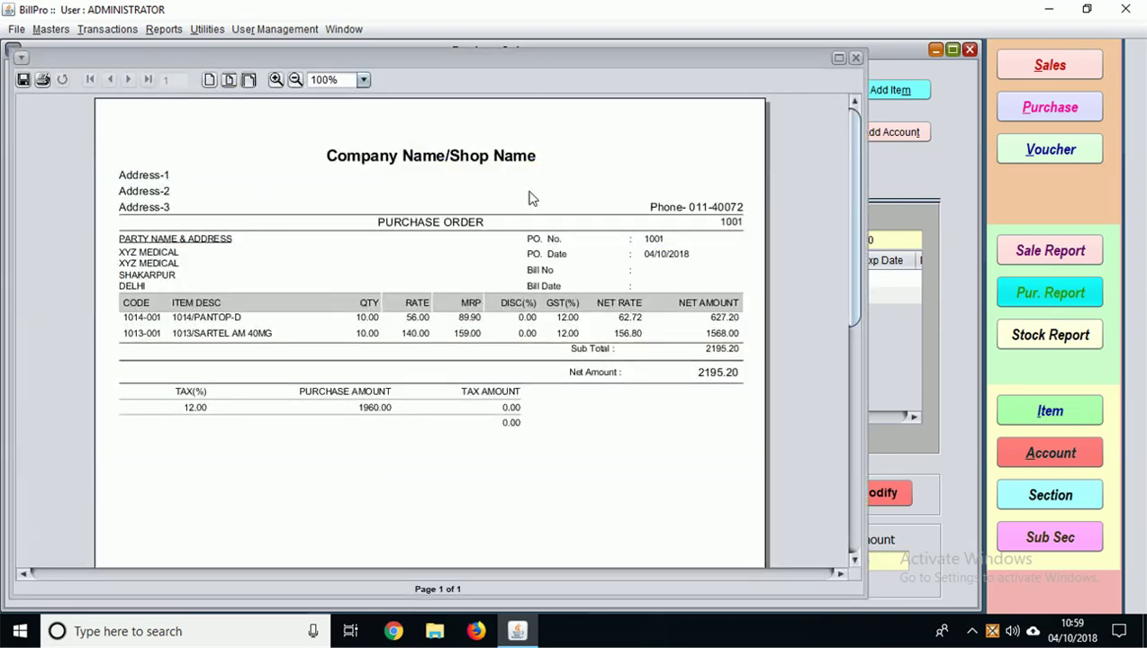
{"action": "left_click", "coordinate": [856, 58]}
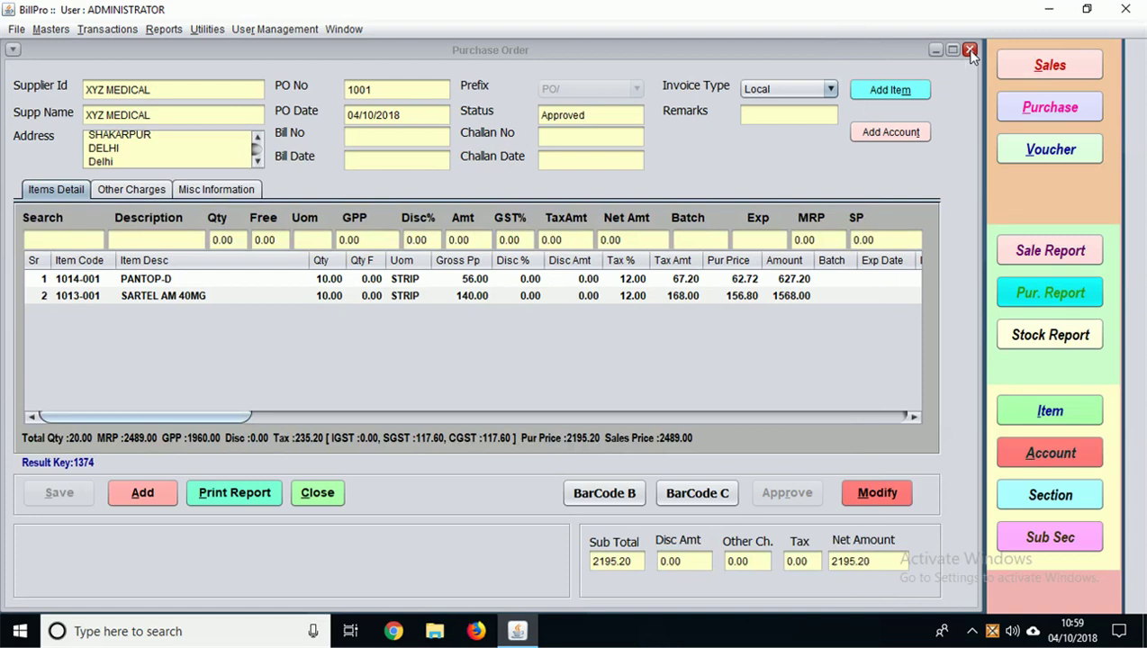
{"action": "left_click", "coordinate": [969, 50]}
Step: Start a new challan with AZ PHARMA as the customer, loading its name and address
{"action": "left_click", "coordinate": [113, 30]}
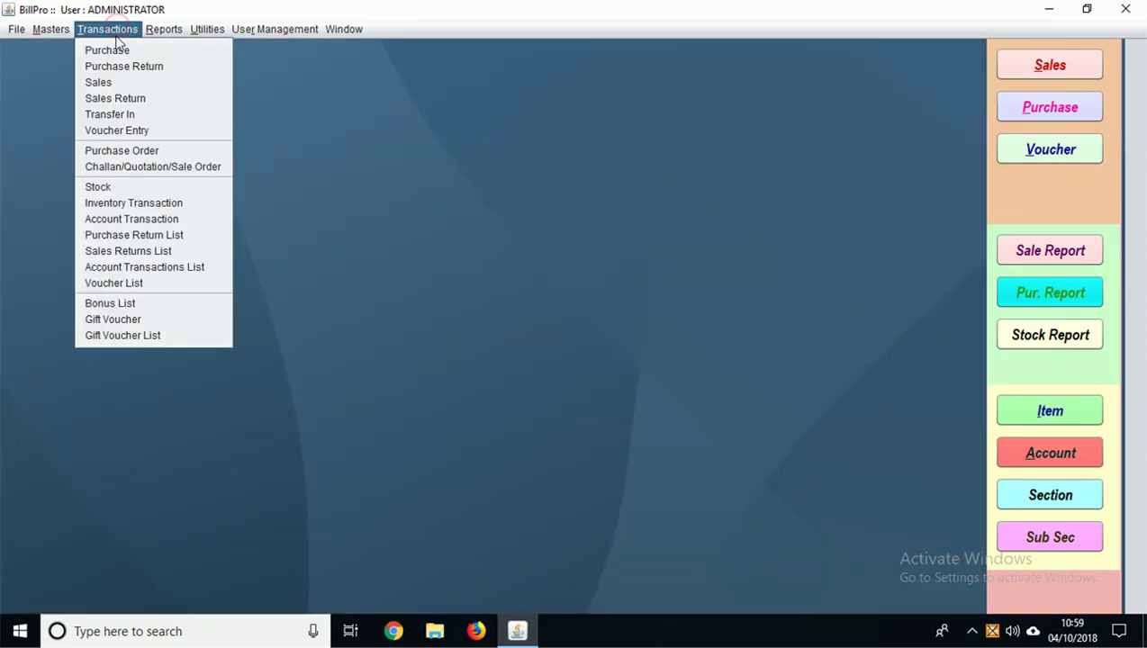
{"action": "left_click", "coordinate": [99, 170]}
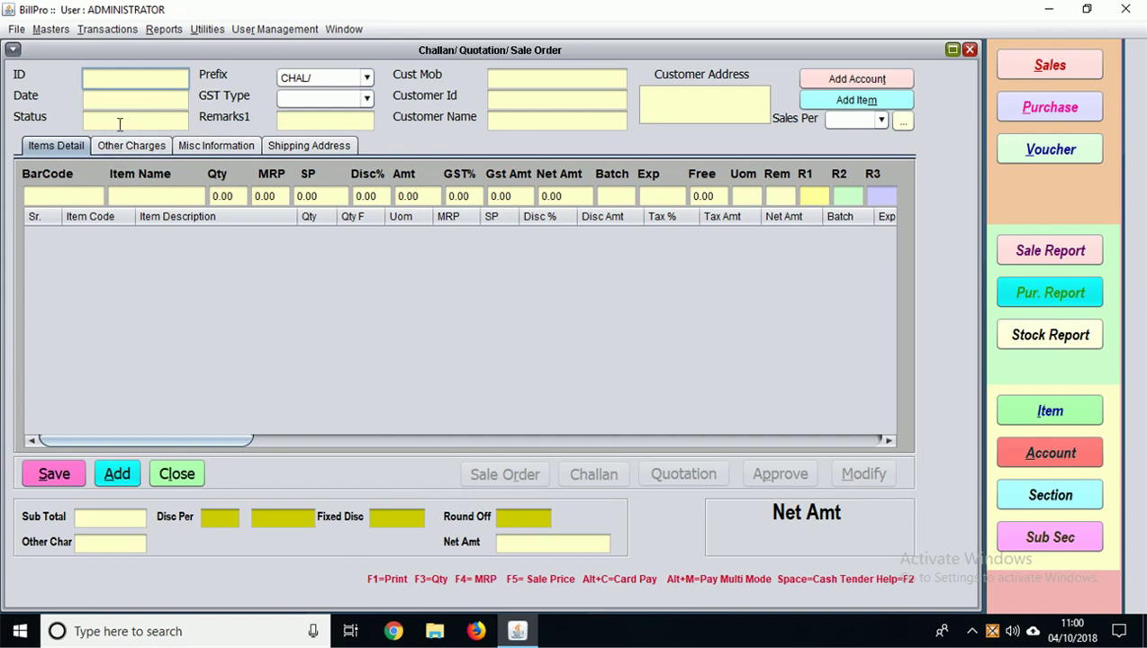
{"action": "key", "text": "F2"}
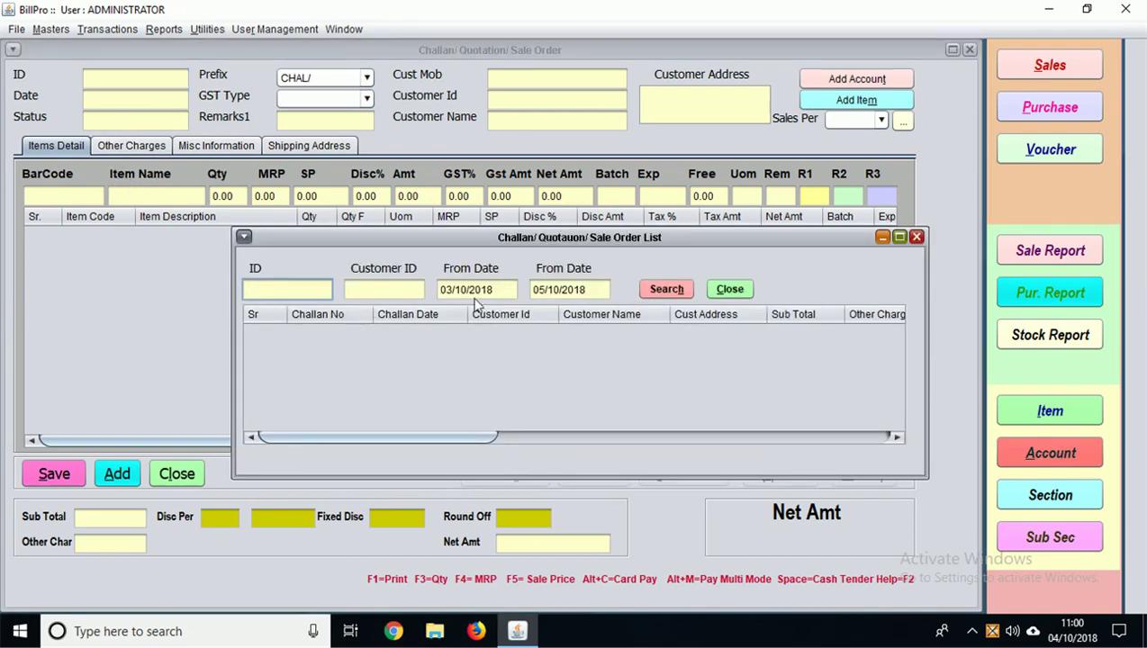
{"action": "left_click", "coordinate": [916, 237]}
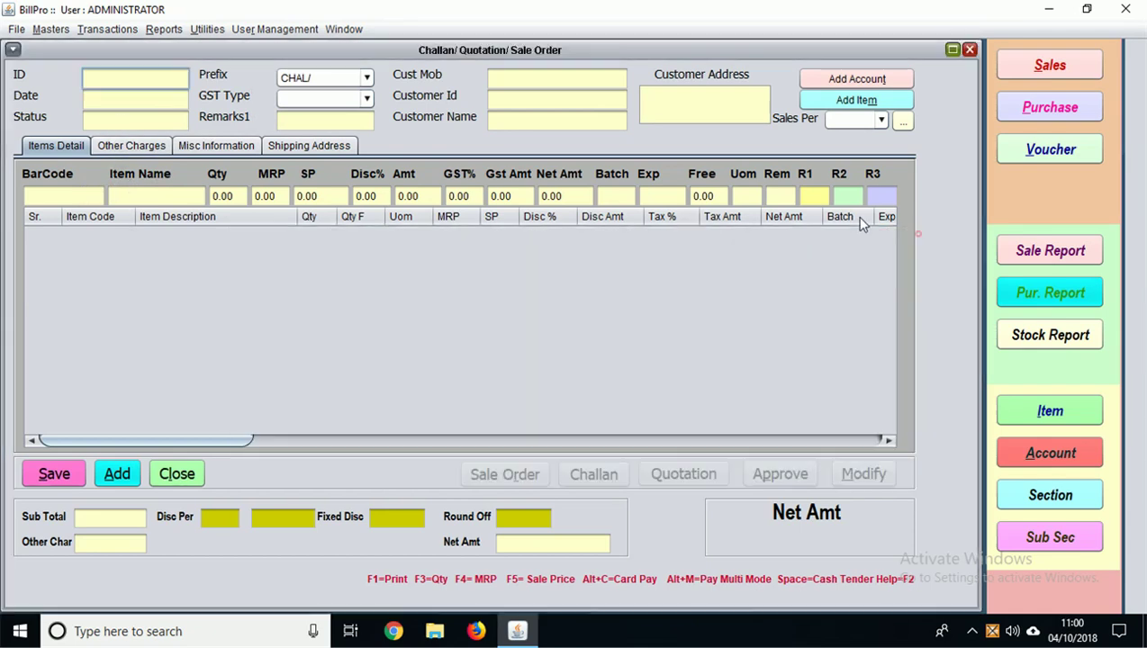
{"action": "left_click", "coordinate": [493, 93]}
{"action": "key", "text": "F2"}
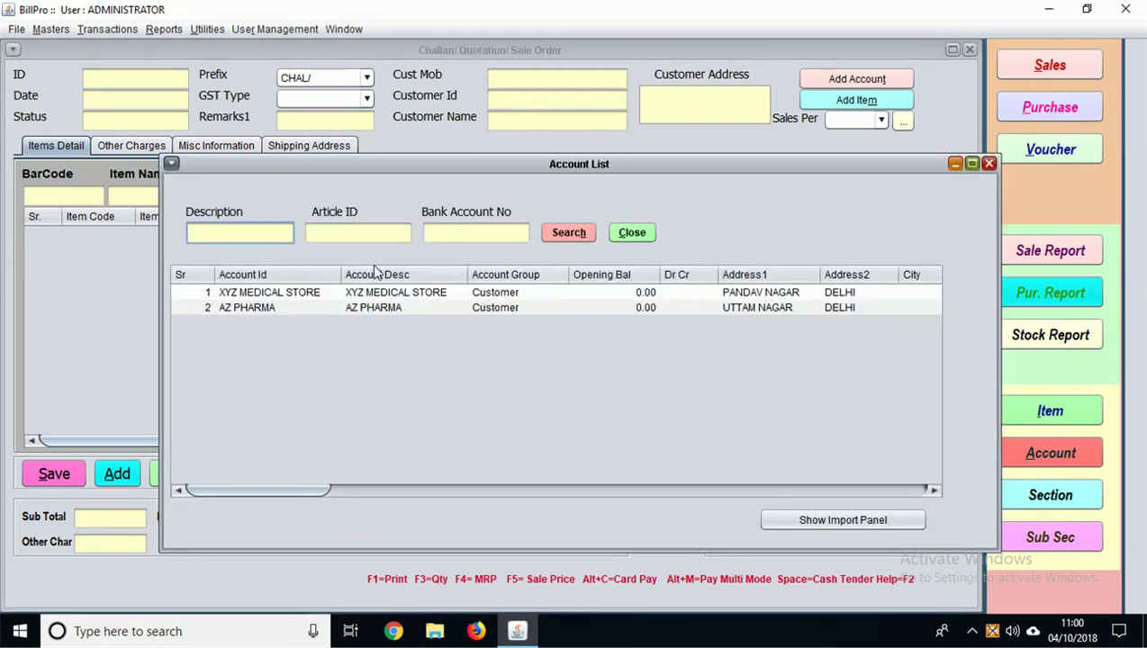
{"action": "left_click", "coordinate": [252, 308]}
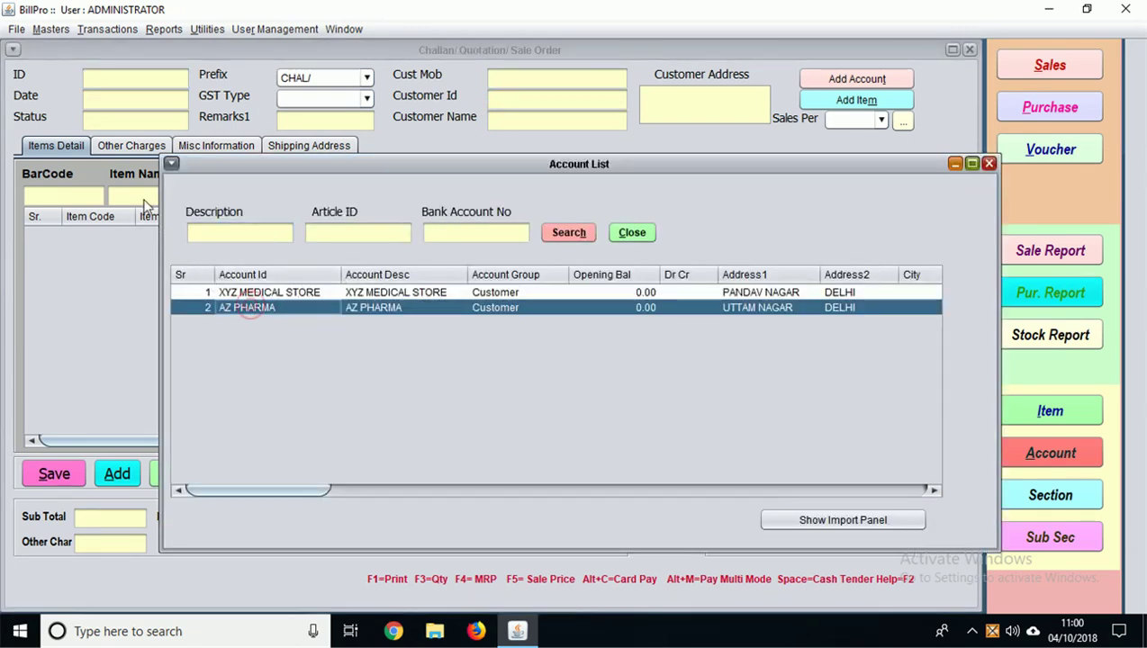
{"action": "key", "text": "Return"}
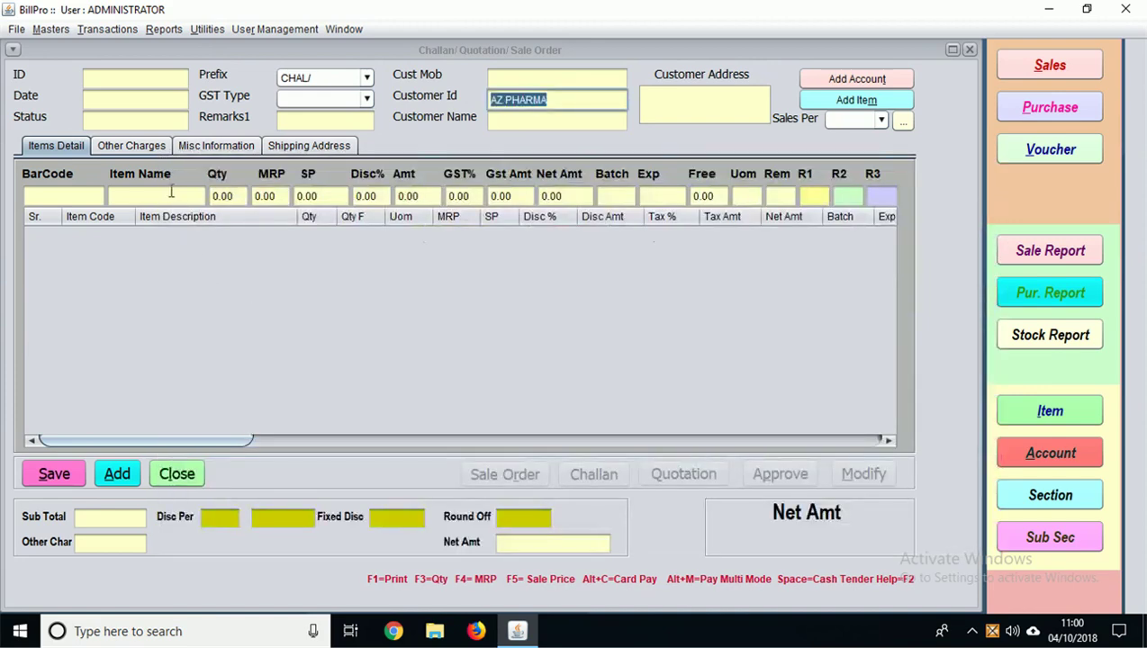
{"action": "left_click", "coordinate": [162, 196]}
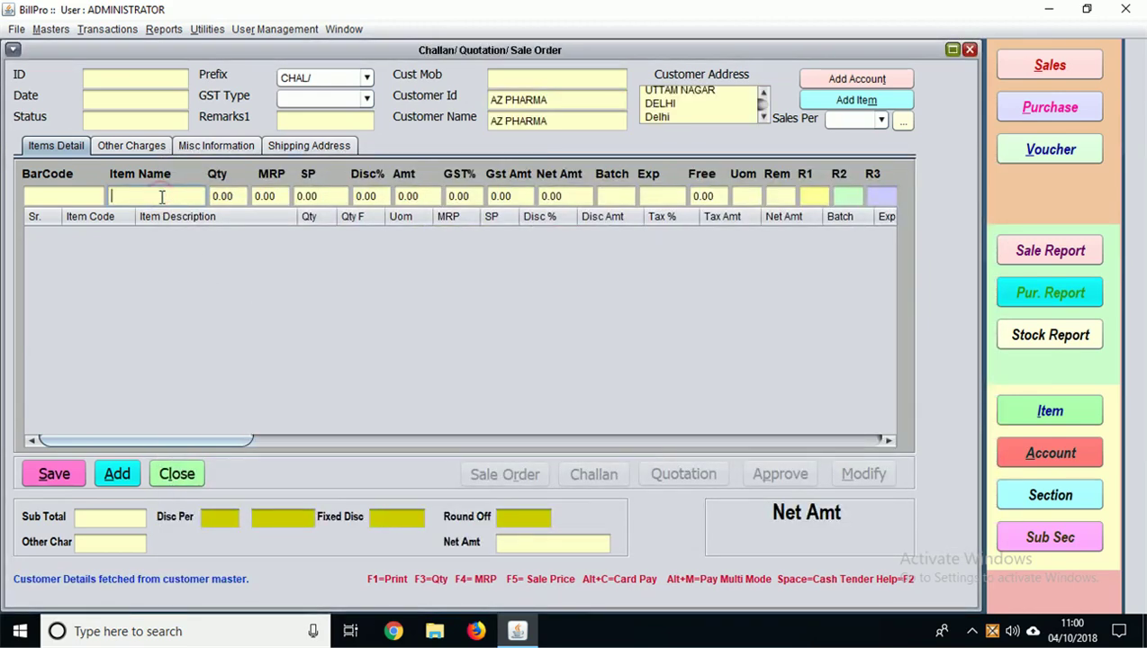
Step: Add 10 RANTOCID 40MG TAB 1*10 (net 79.00) and approve challan CHAL/1001
{"action": "type", "text": "A"}
{"action": "key", "text": "Down"}
{"action": "key", "text": "Down"}
{"action": "key", "text": "Down"}
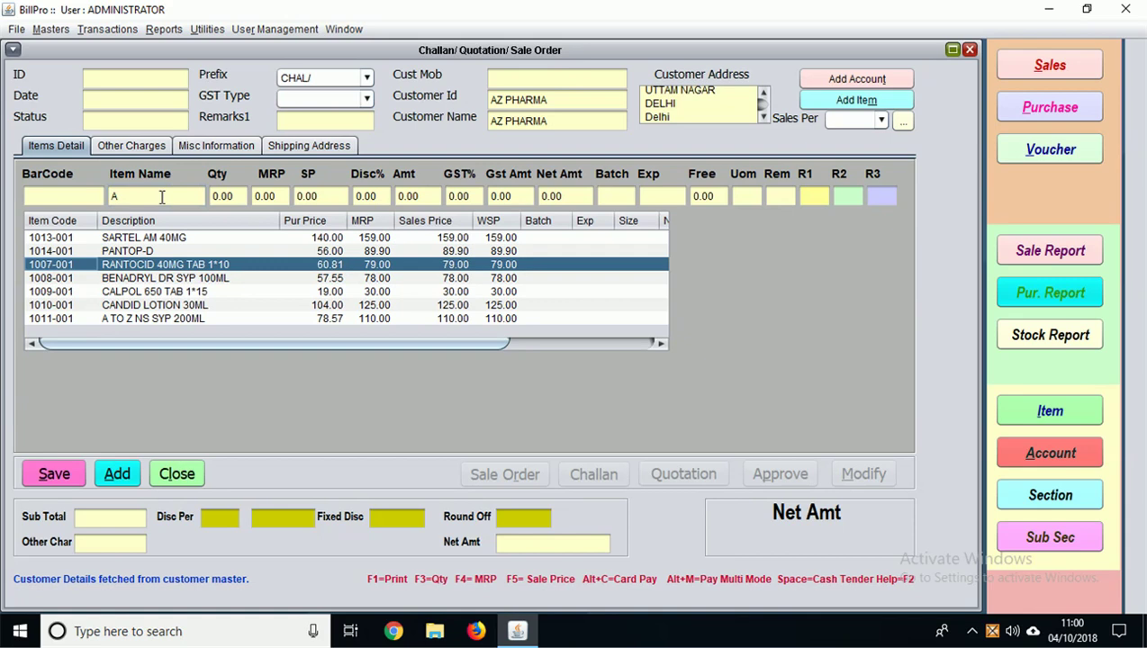
{"action": "key", "text": "Return"}
{"action": "type", "text": "10"}
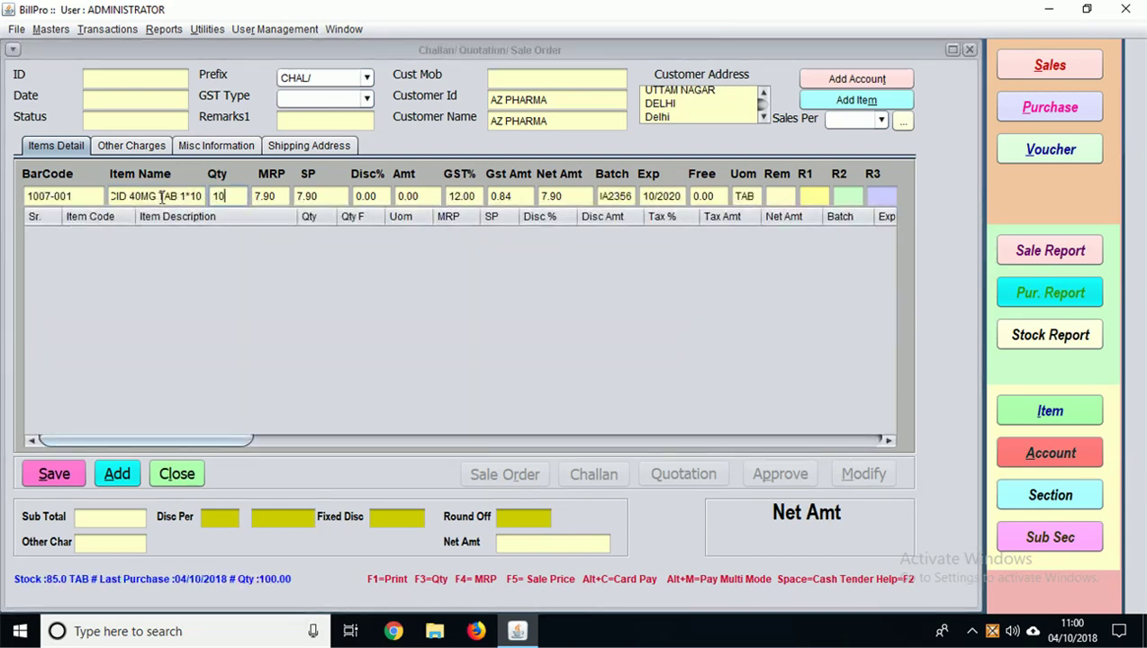
{"action": "key", "text": "Return"}
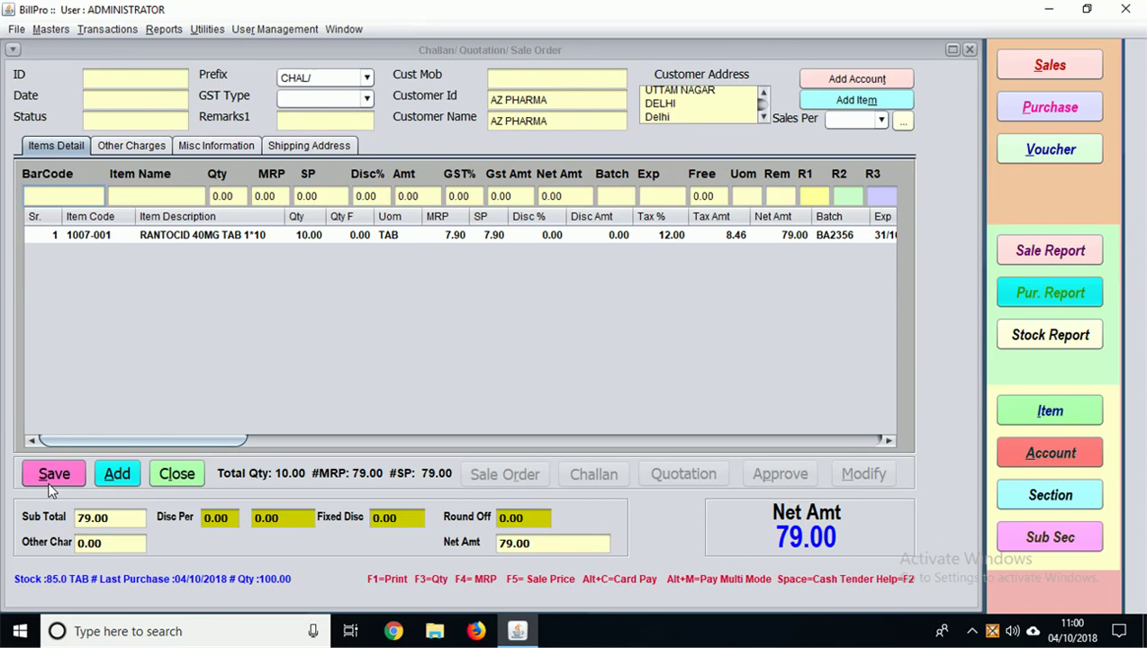
{"action": "left_click", "coordinate": [57, 478]}
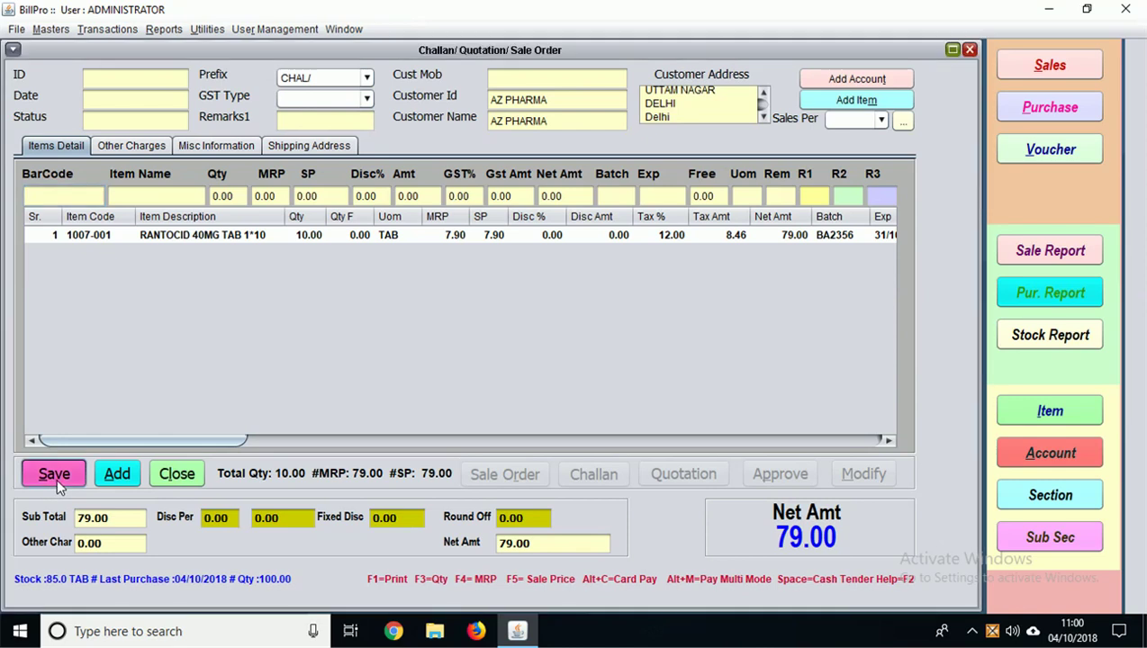
{"action": "left_click", "coordinate": [771, 483]}
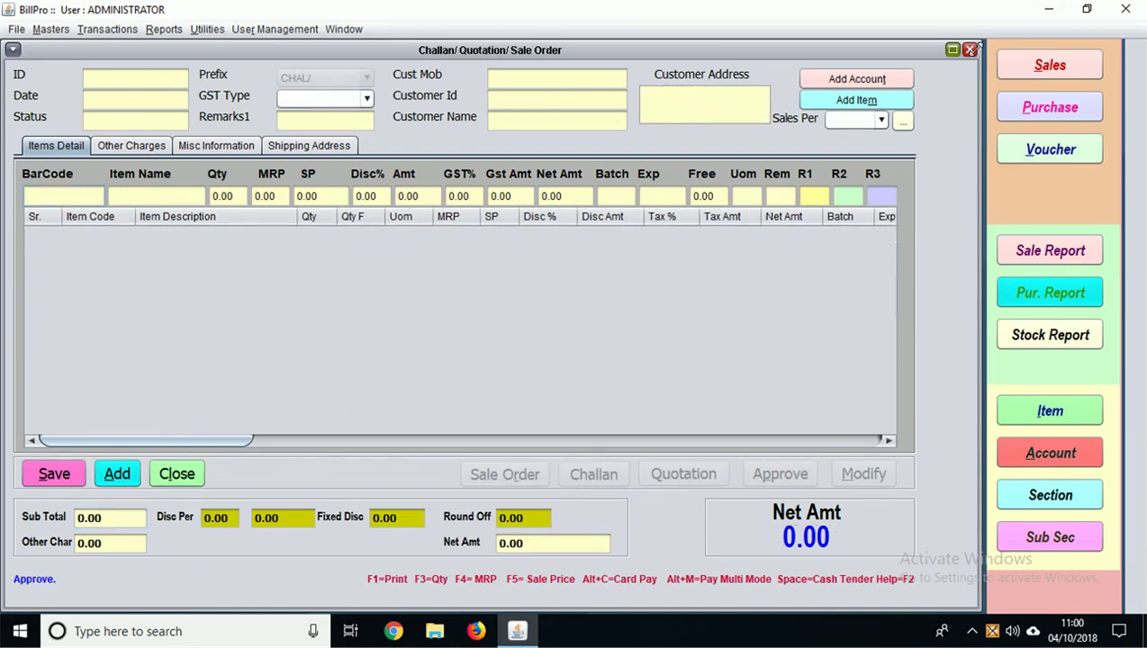
Step: Load approved challan CHAL/1001, preview its printout, then close the preview and challan window
{"action": "double_click", "coordinate": [117, 80]}
{"action": "double_click", "coordinate": [317, 332]}
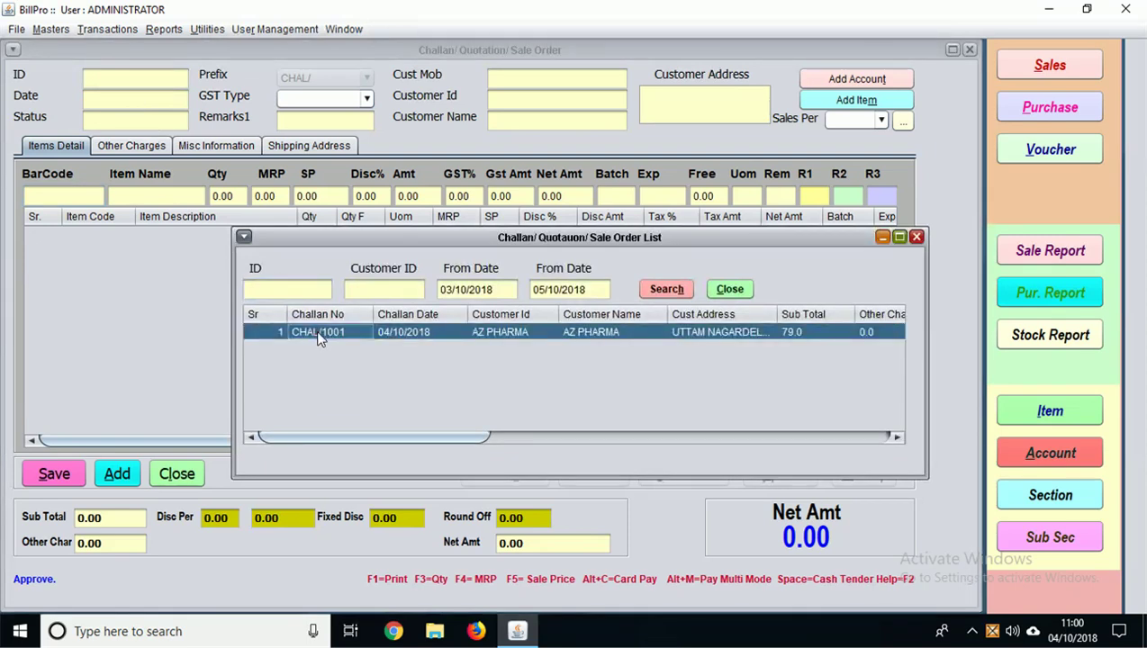
{"action": "left_click", "coordinate": [593, 477]}
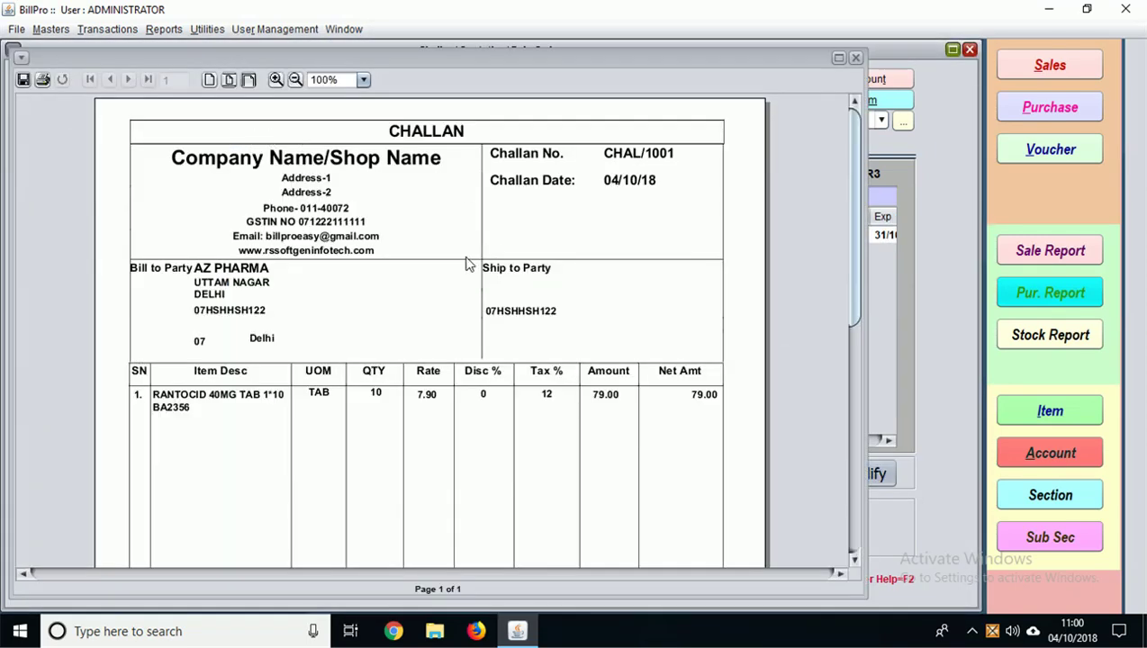
{"action": "scroll", "coordinate": [467, 263], "scroll_direction": "down", "scroll_amount": 3}
{"action": "scroll", "coordinate": [504, 252], "scroll_direction": "down", "scroll_amount": 2}
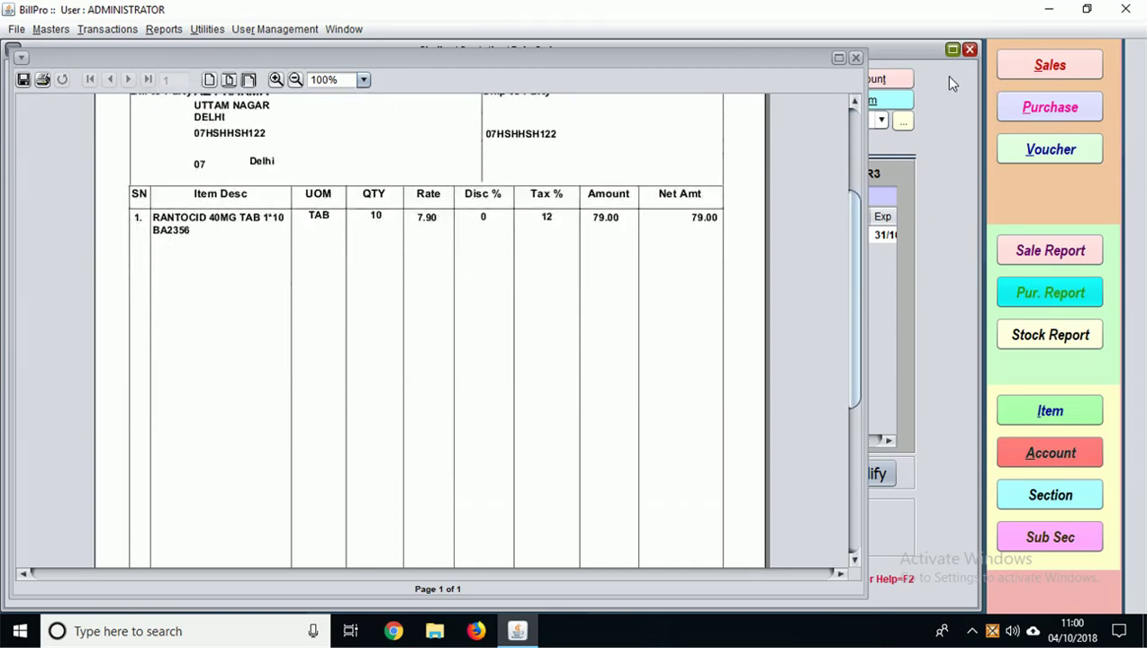
{"action": "left_click", "coordinate": [855, 58]}
{"action": "left_click", "coordinate": [969, 50]}
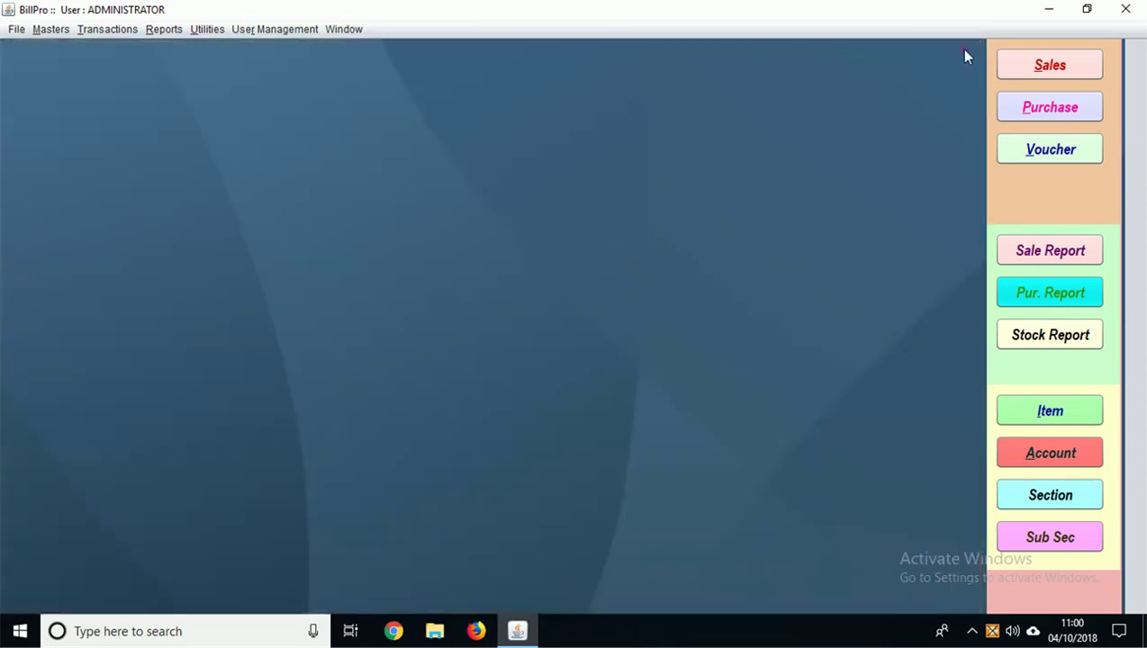
Step: Open the Sales Reports settings showing the 04/10/2018 to 04/10/2018 period
{"action": "left_click", "coordinate": [123, 29]}
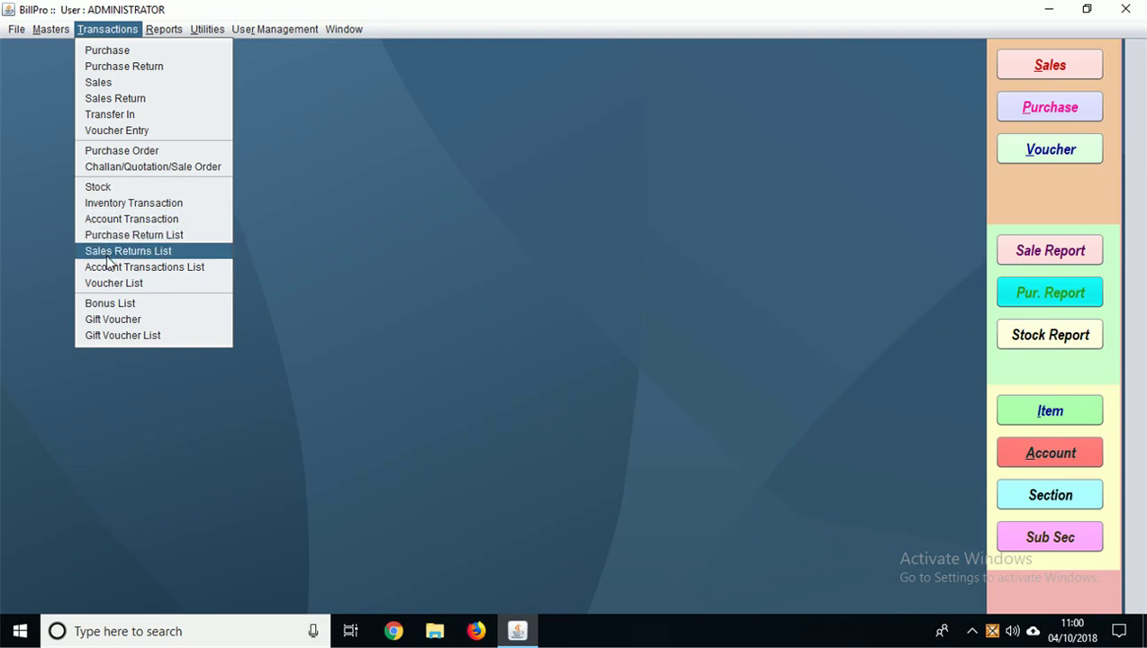
{"action": "mouse_move", "coordinate": [166, 29]}
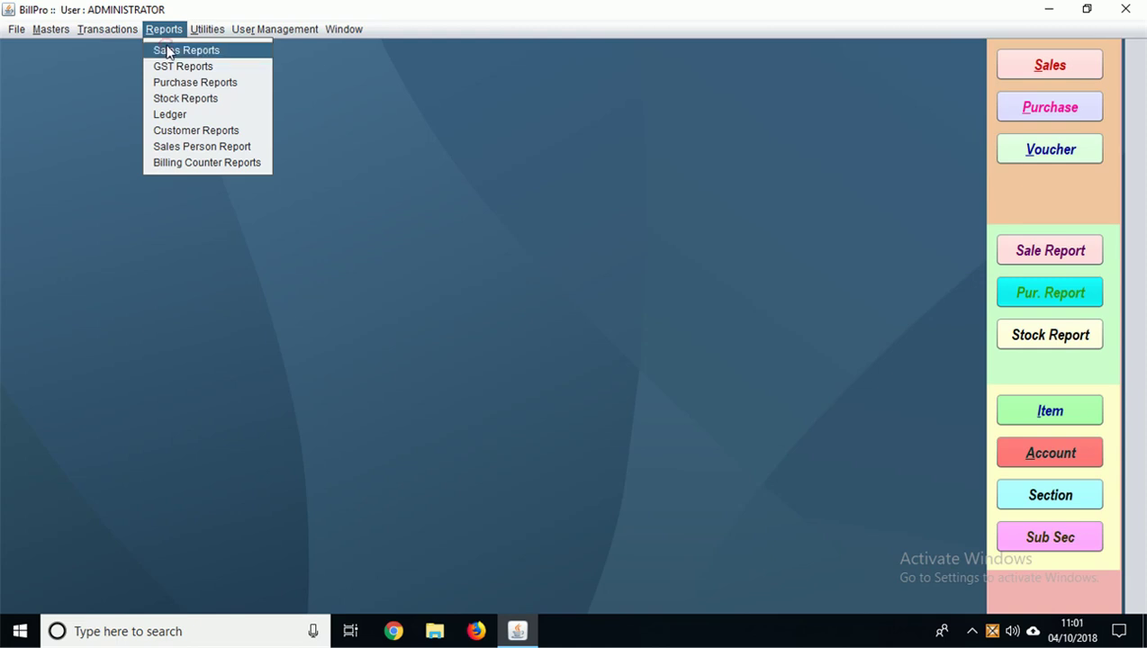
{"action": "left_click", "coordinate": [167, 51]}
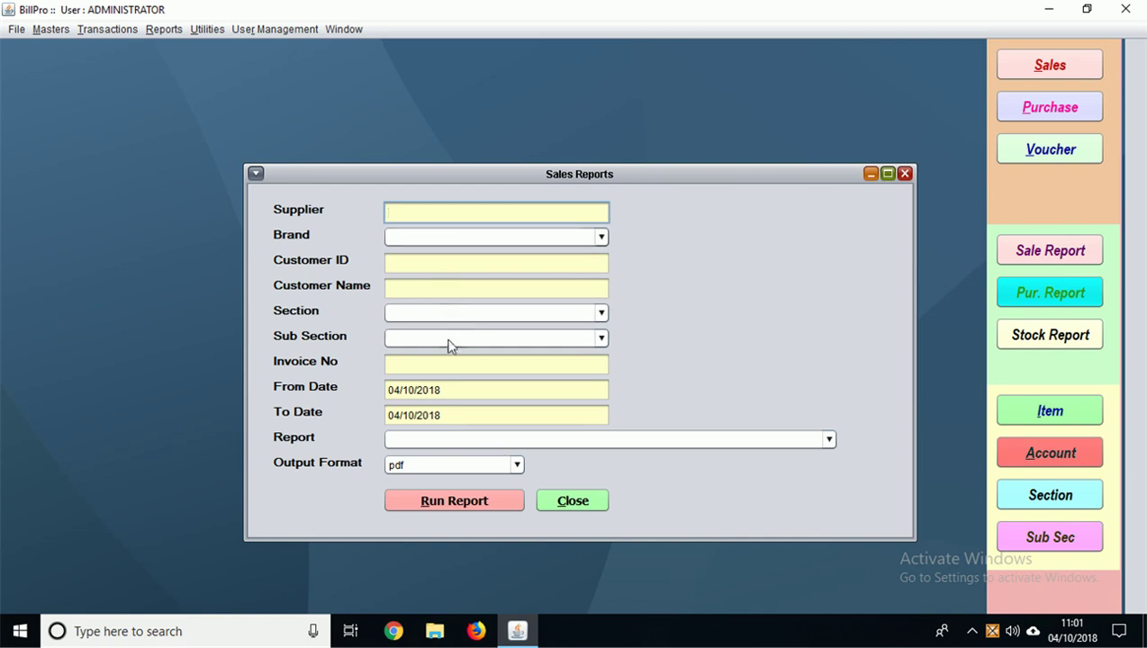
Step: Run the invoice-wise sales report, then close its preview
{"action": "left_click", "coordinate": [455, 440]}
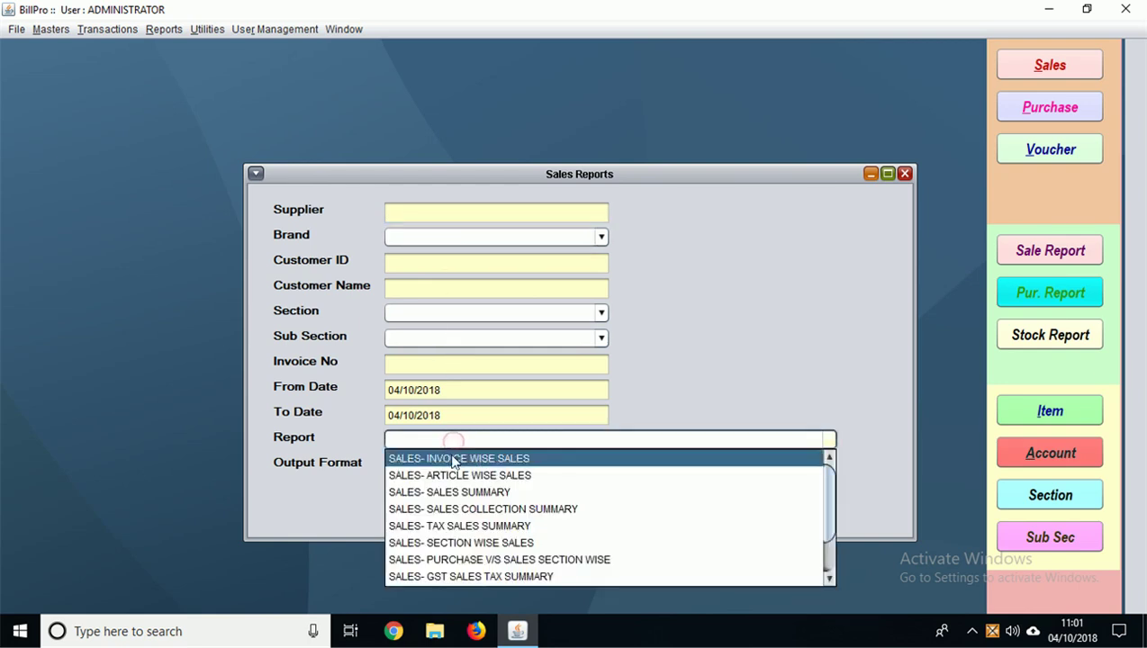
{"action": "left_click", "coordinate": [455, 459]}
{"action": "left_click", "coordinate": [453, 501]}
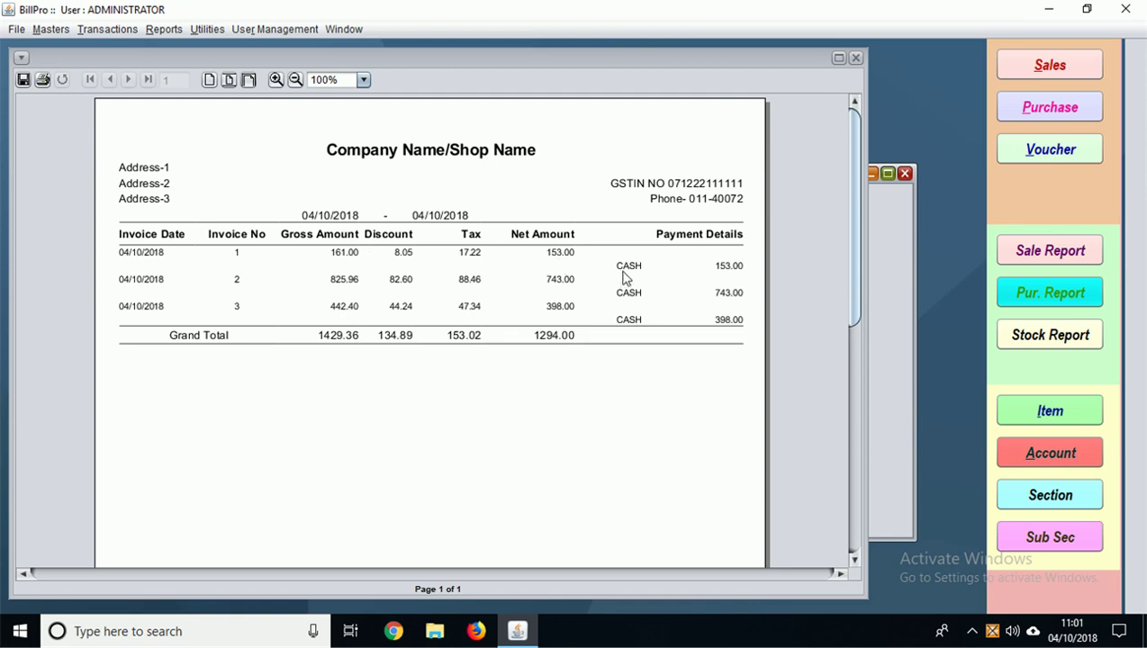
{"action": "left_click", "coordinate": [857, 58]}
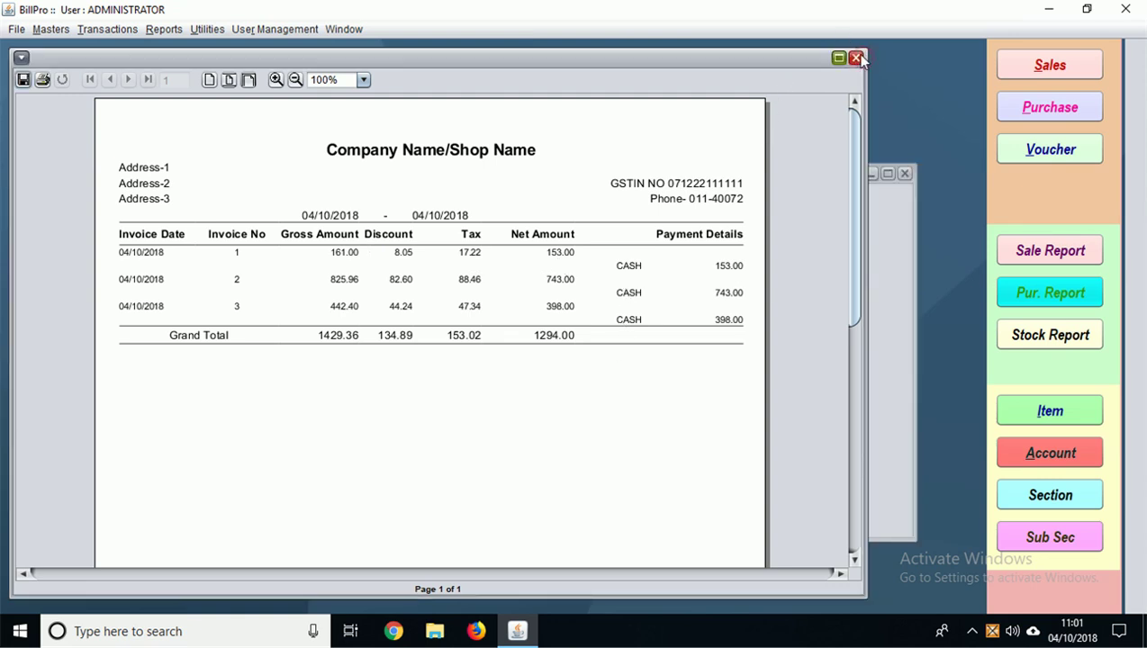
{"action": "left_click", "coordinate": [857, 58]}
Step: Run the article-wise sale register for 04/10/2018
{"action": "left_click", "coordinate": [523, 437]}
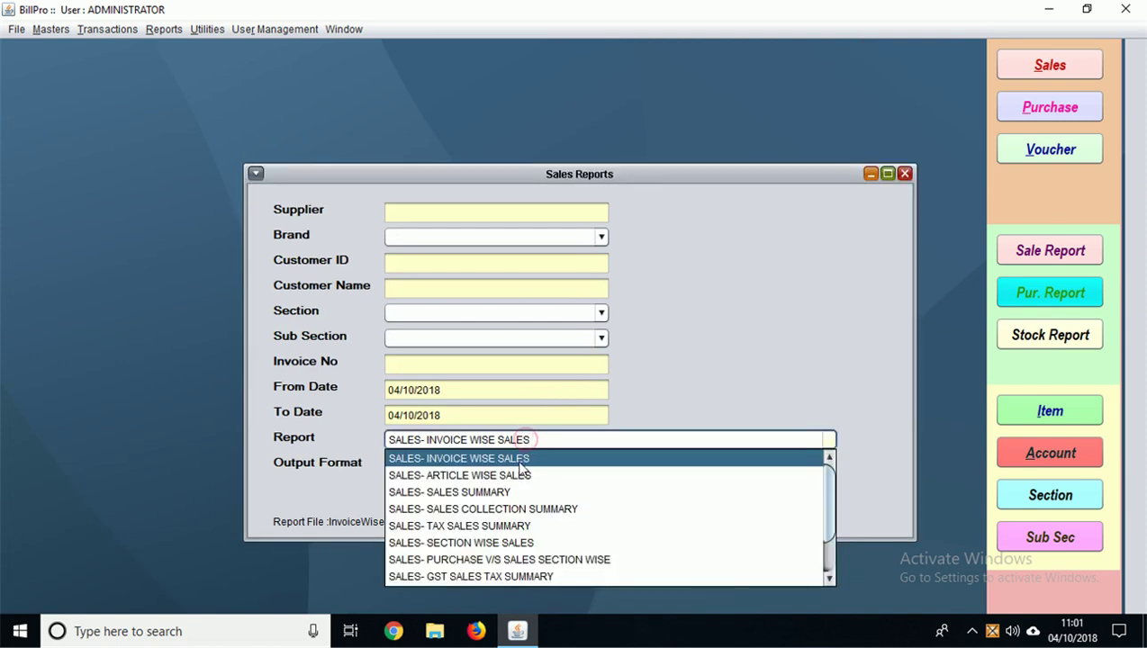
{"action": "left_click", "coordinate": [517, 476]}
{"action": "left_click", "coordinate": [479, 499]}
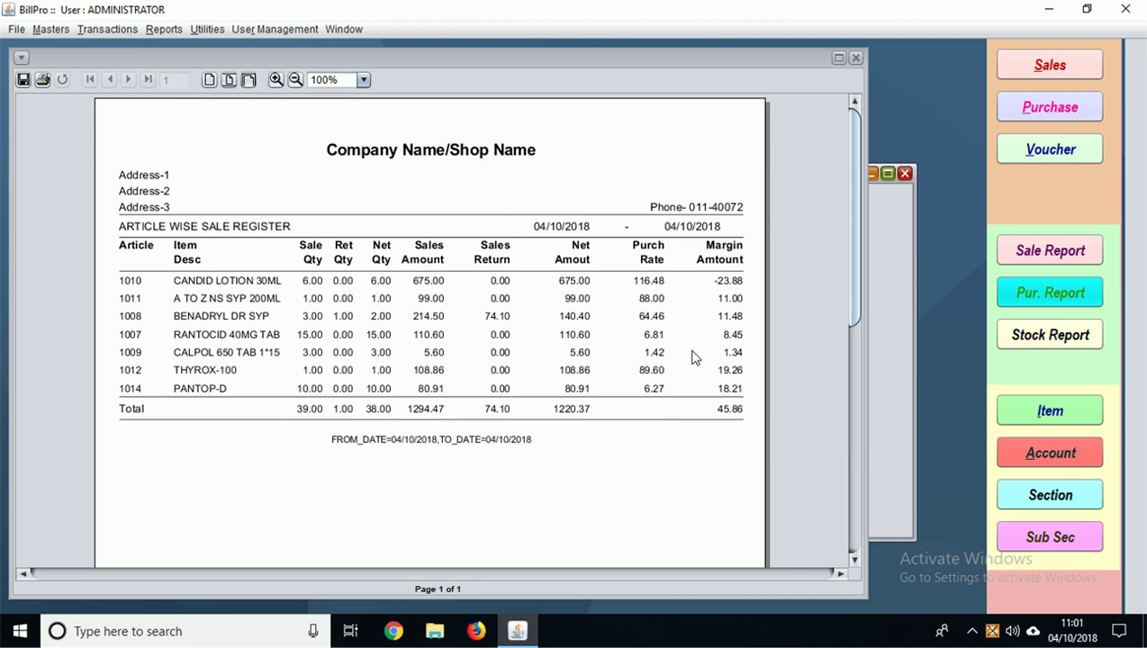
Step: Close the article-wise register, then run and close the sales summary report
{"action": "left_click", "coordinate": [855, 58]}
{"action": "left_click", "coordinate": [569, 440]}
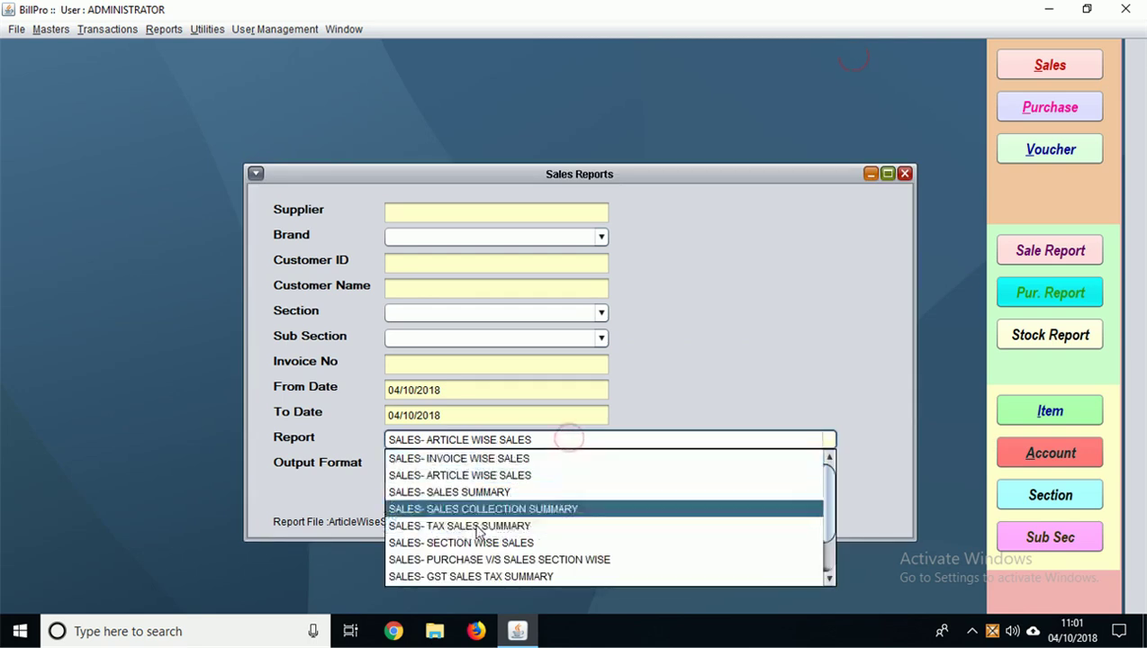
{"action": "left_click", "coordinate": [455, 492]}
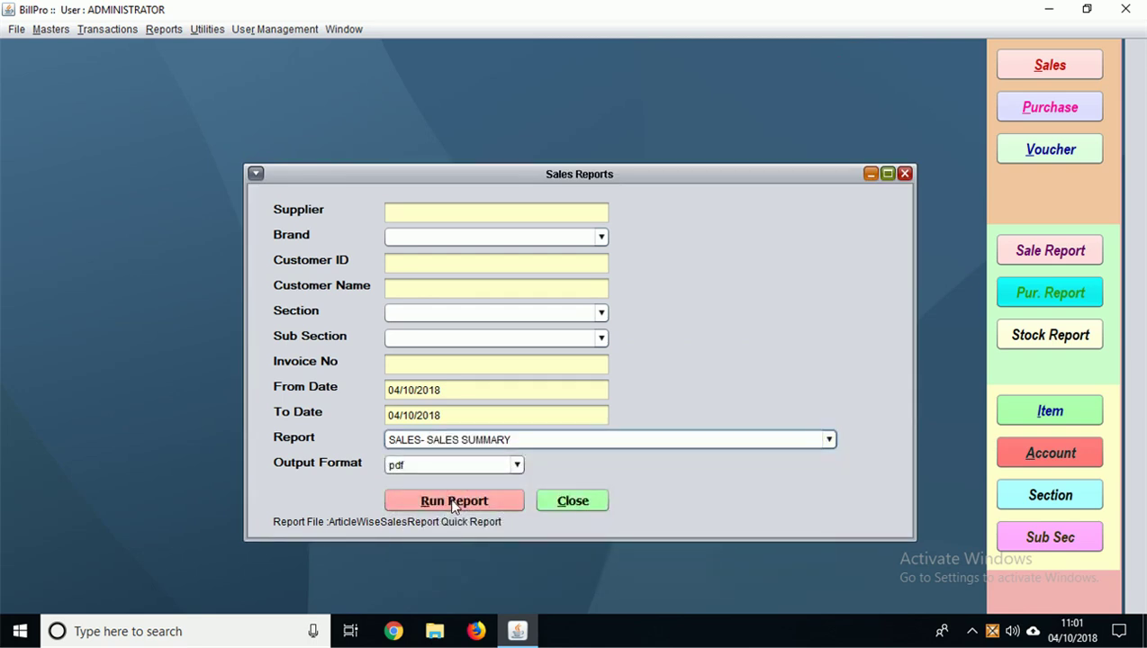
{"action": "left_click", "coordinate": [454, 502]}
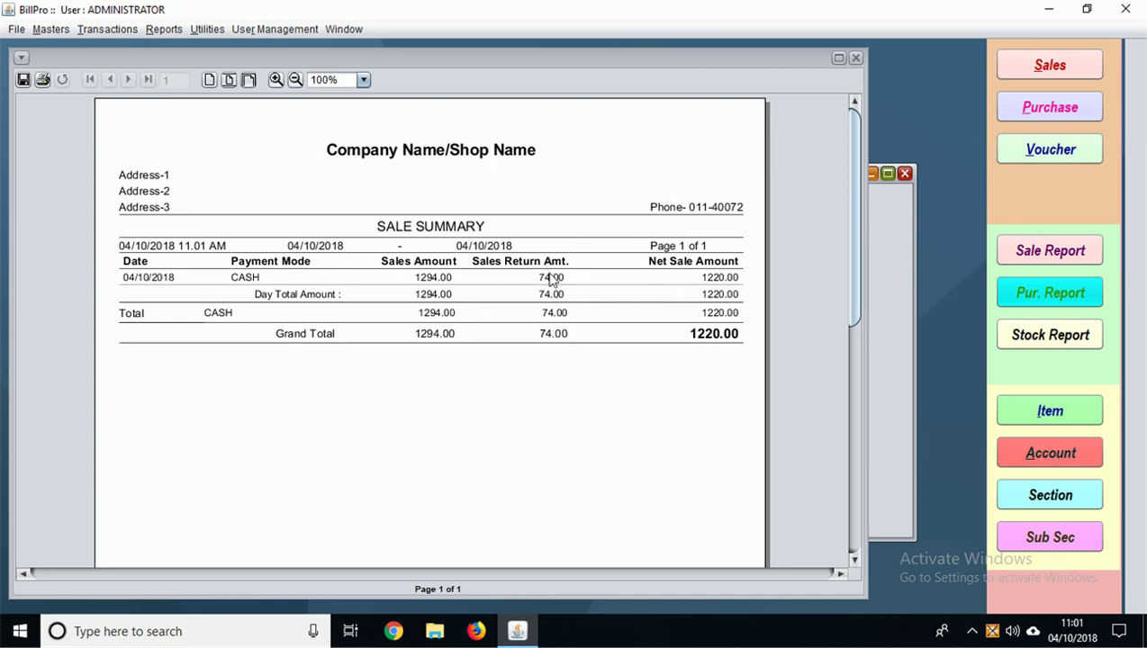
{"action": "left_click", "coordinate": [856, 58]}
{"action": "left_click", "coordinate": [856, 58]}
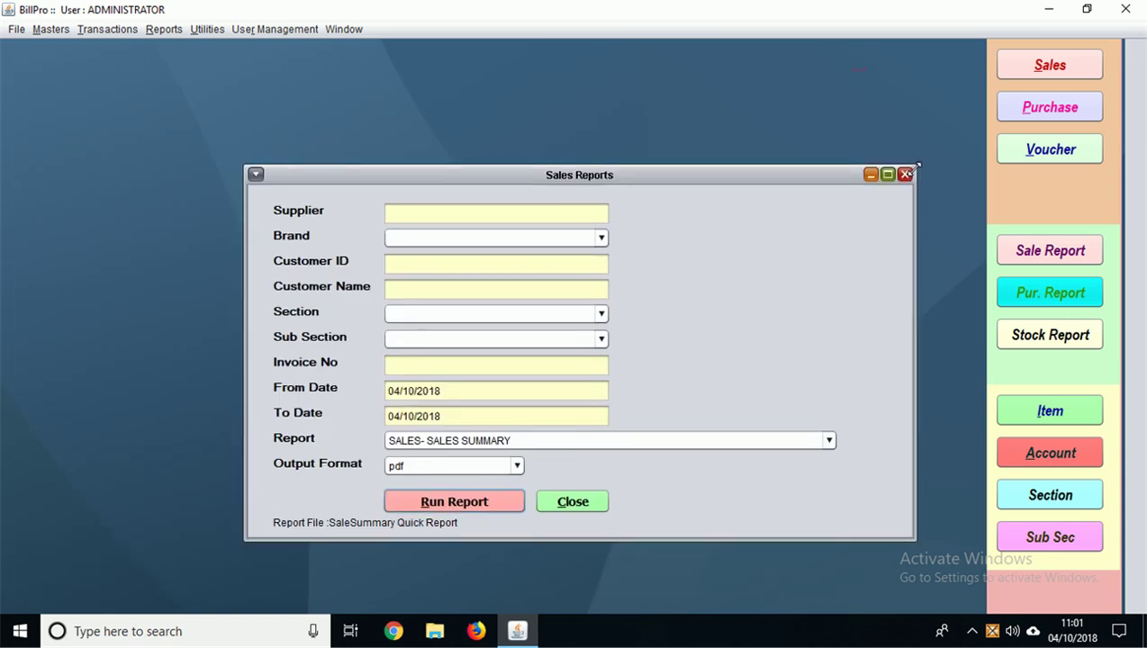
Step: Browse the remaining sales report types and close the Sales Reports settings
{"action": "left_click", "coordinate": [707, 439]}
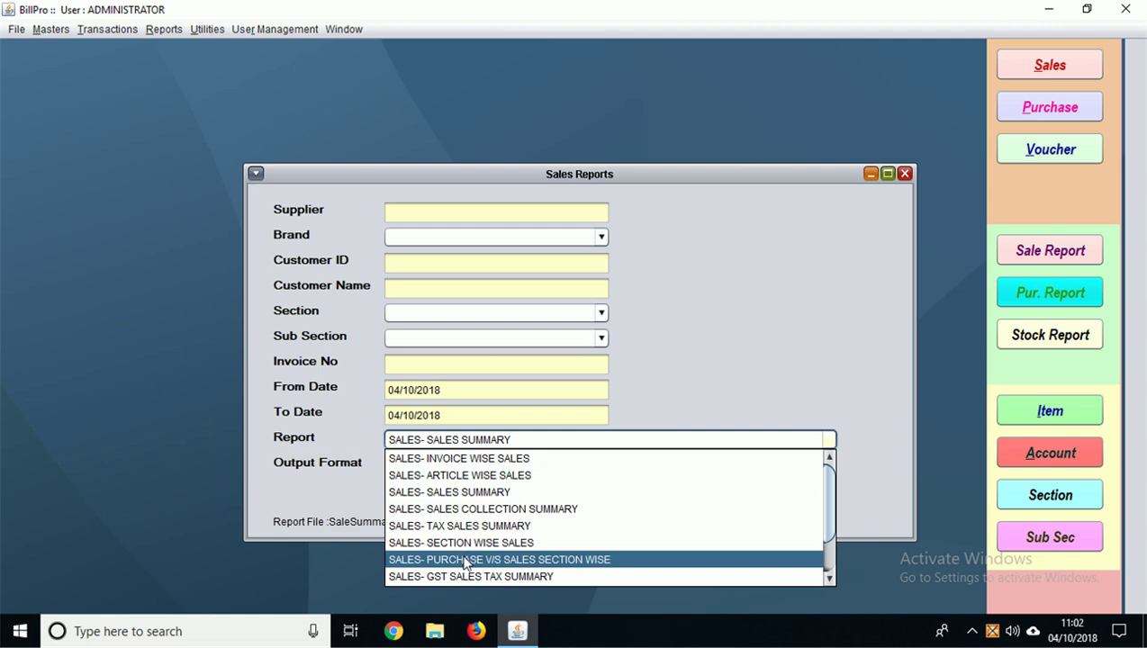
{"action": "scroll", "coordinate": [467, 564], "scroll_direction": "down", "scroll_amount": 1}
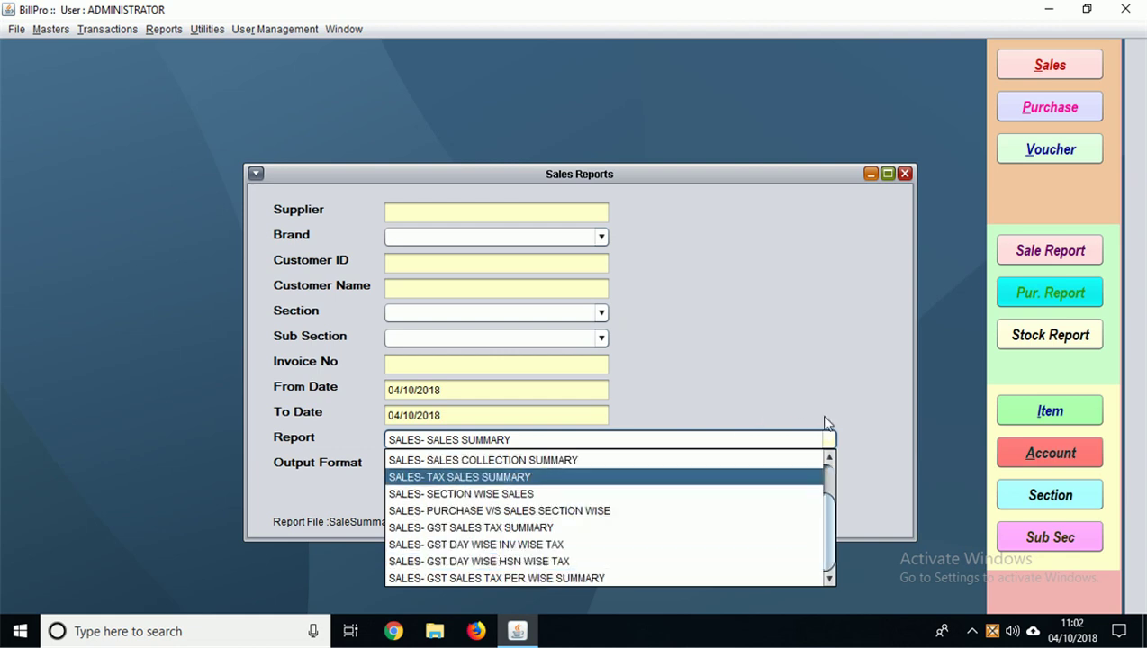
{"action": "left_click", "coordinate": [906, 176]}
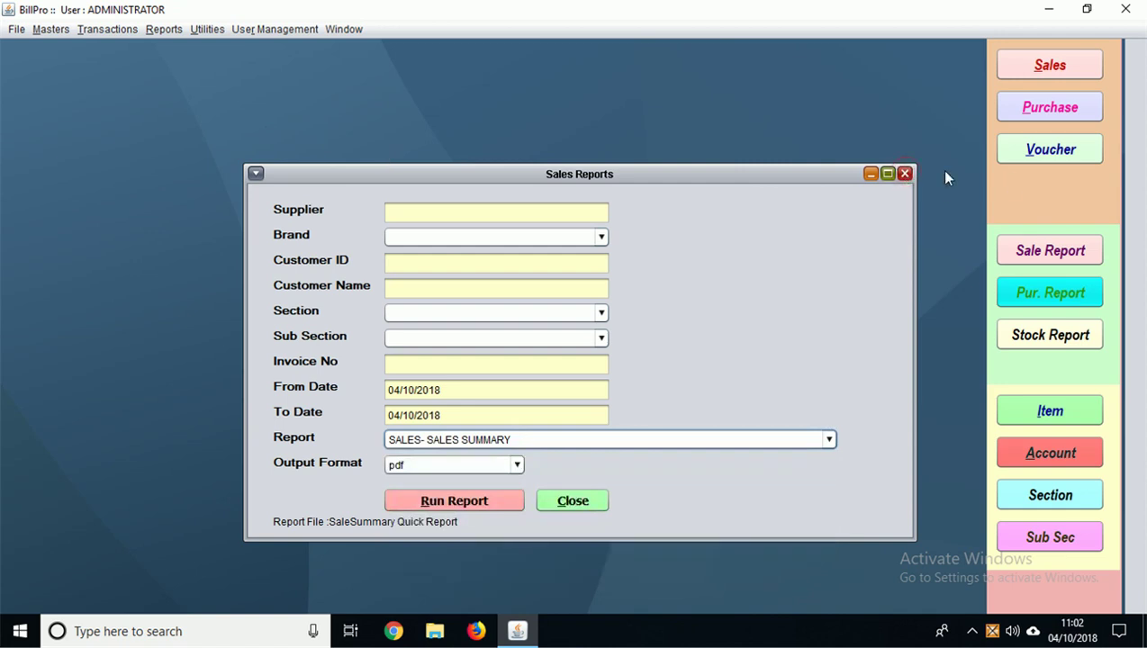
{"action": "left_click", "coordinate": [905, 174]}
{"action": "left_click", "coordinate": [155, 28]}
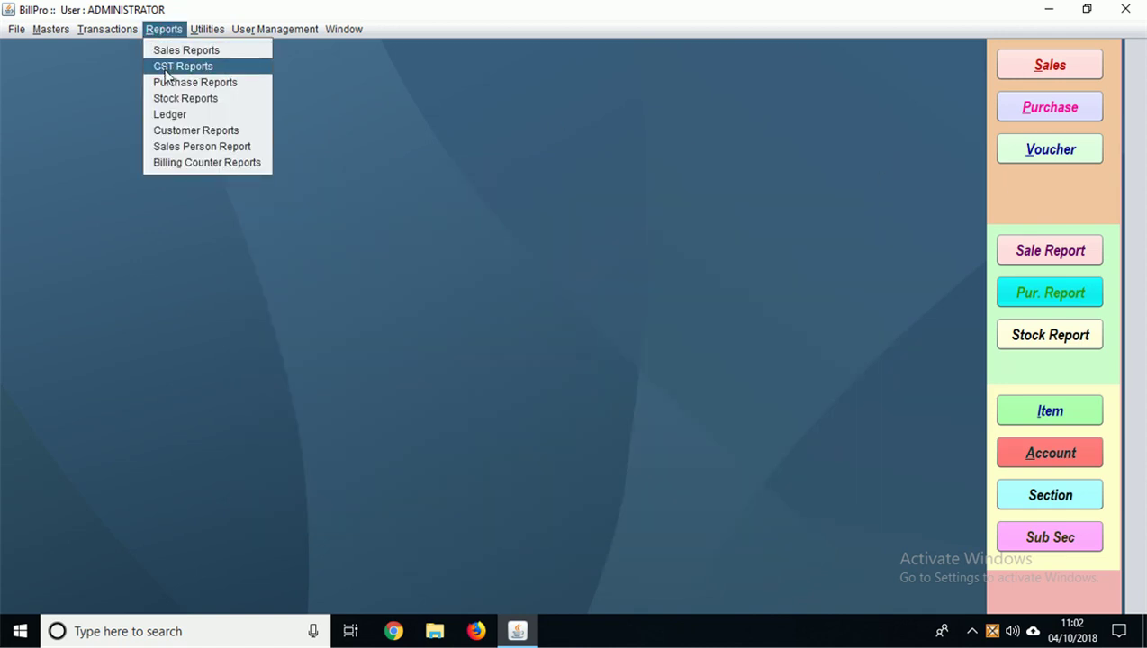
Step: Run the GSTR-1 - COMBINED REPORT under GST Reports and maximize the viewer
{"action": "left_click", "coordinate": [164, 70]}
{"action": "left_click", "coordinate": [501, 313]}
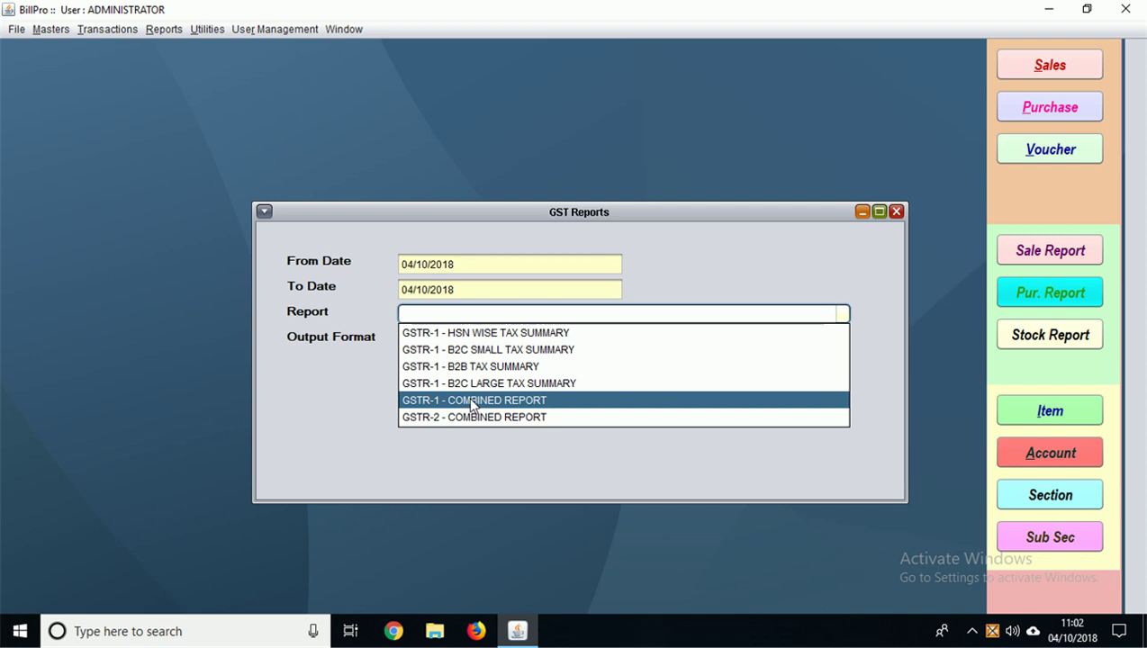
{"action": "left_click", "coordinate": [468, 400]}
{"action": "left_click", "coordinate": [442, 370]}
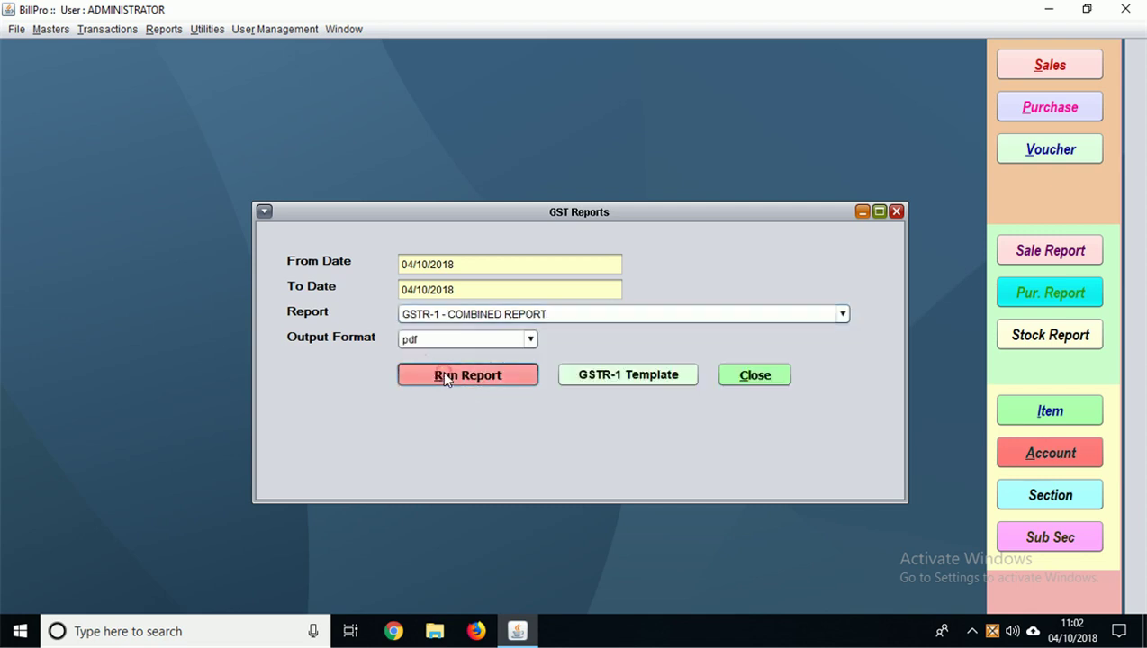
{"action": "left_click", "coordinate": [838, 58]}
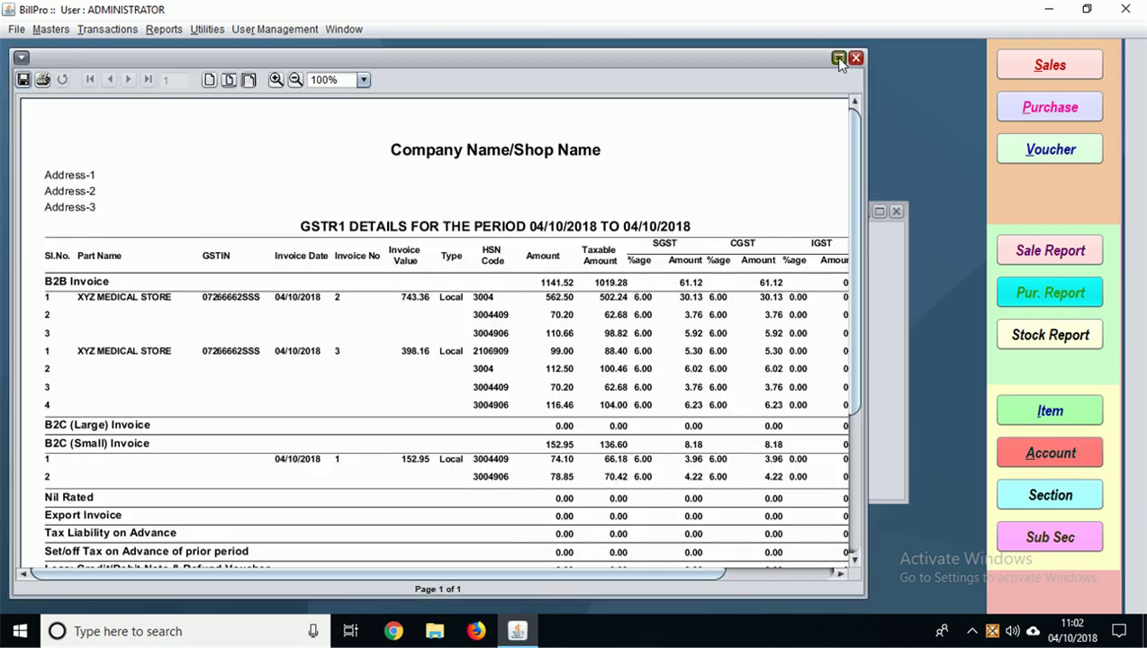
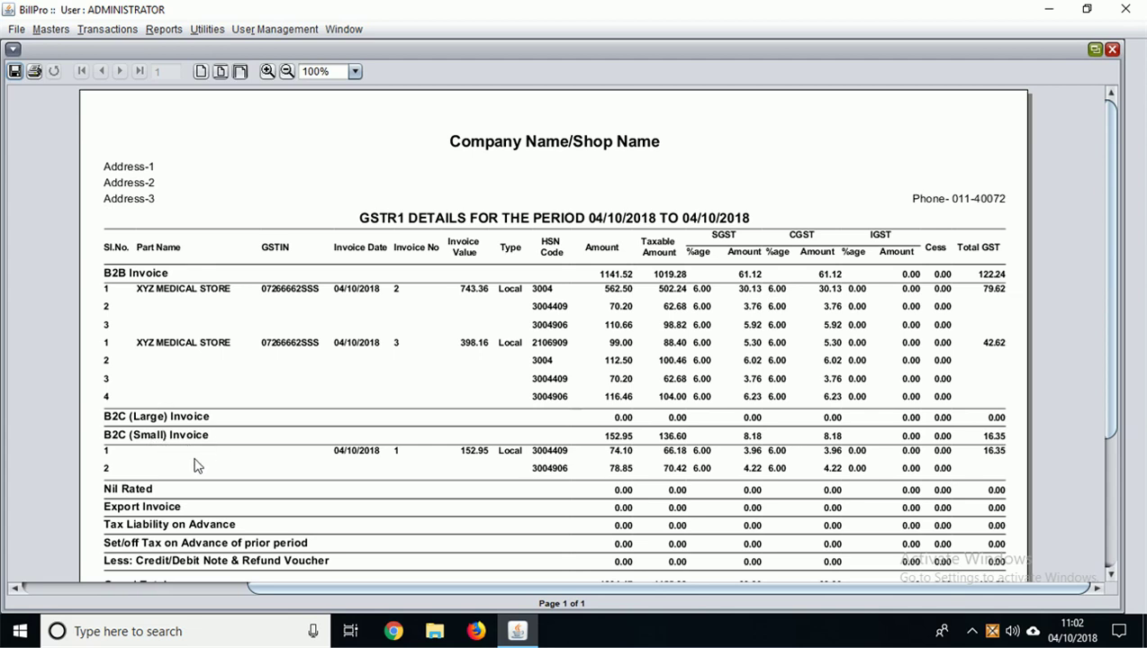
Step: Close the GSTR-1 report preview
{"action": "scroll", "coordinate": [183, 533], "scroll_direction": "down", "scroll_amount": 2}
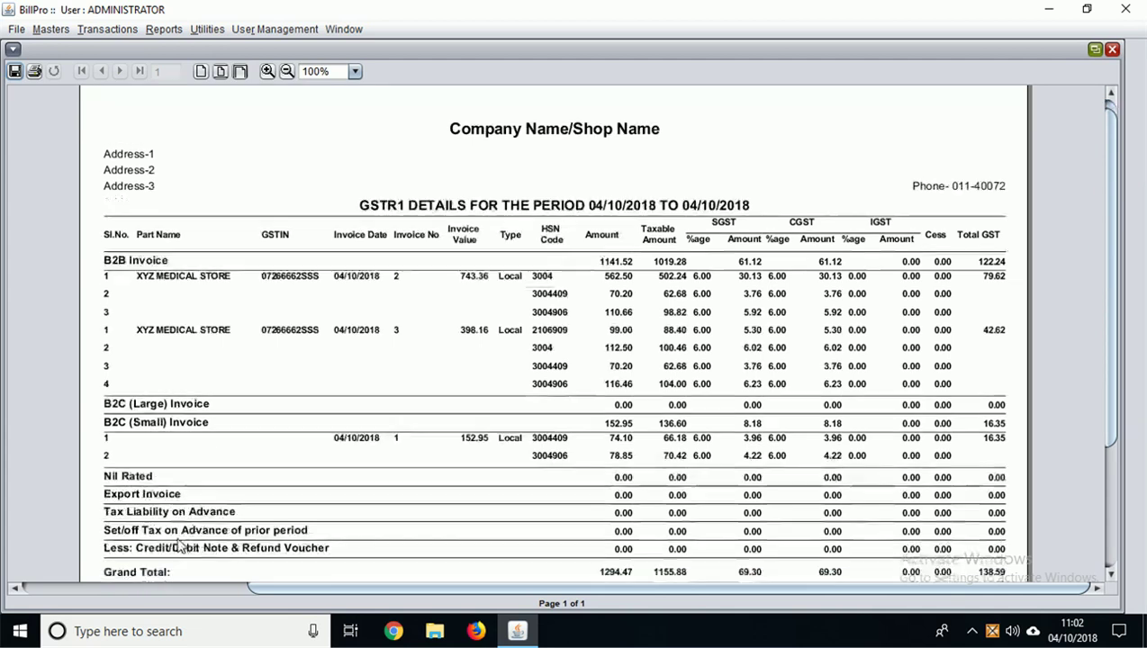
{"action": "scroll", "coordinate": [222, 530], "scroll_direction": "up", "scroll_amount": 1}
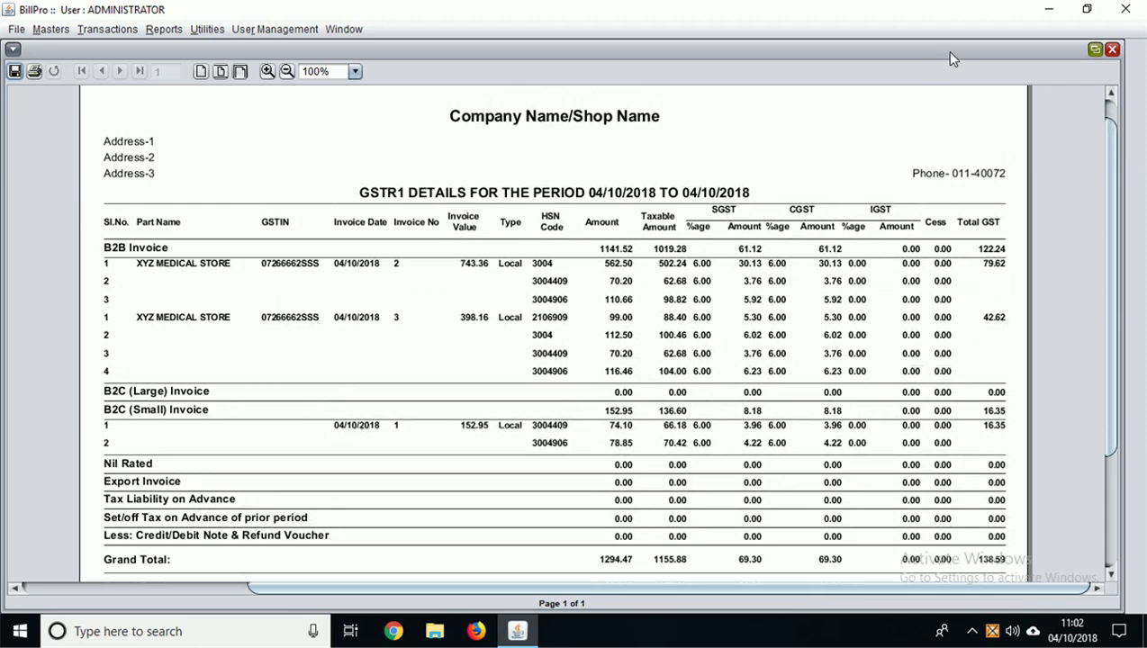
{"action": "left_click", "coordinate": [1112, 49]}
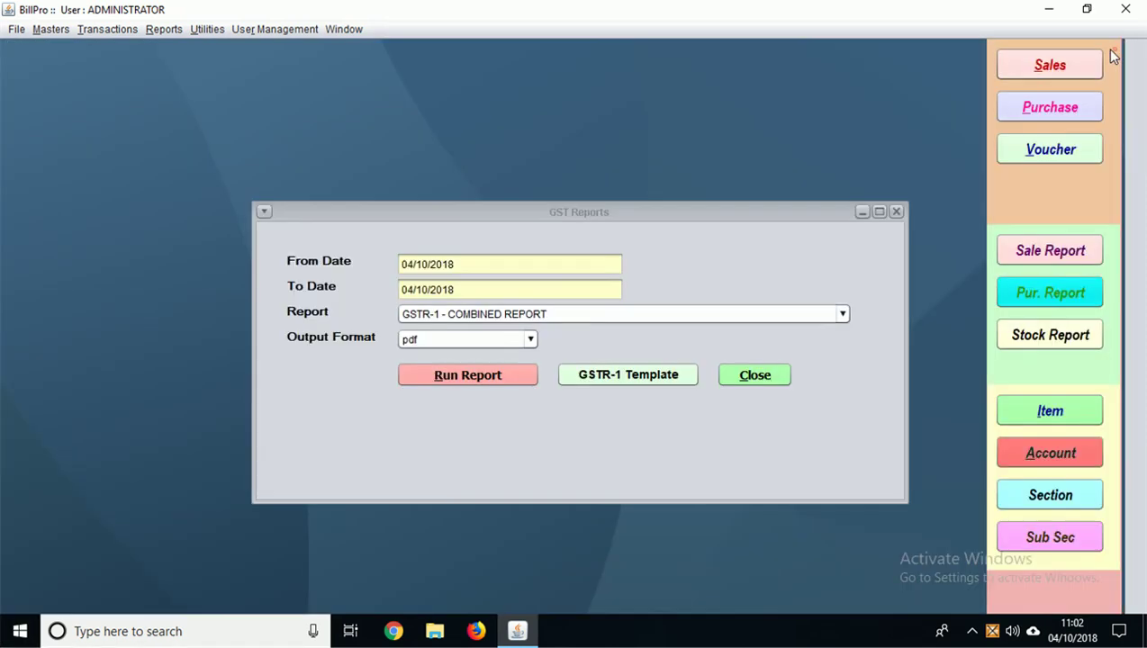
Step: Run the GSTR-2 COMBINED REPORT for 04/10/2018, view it maximized, then close it
{"action": "left_click", "coordinate": [562, 319]}
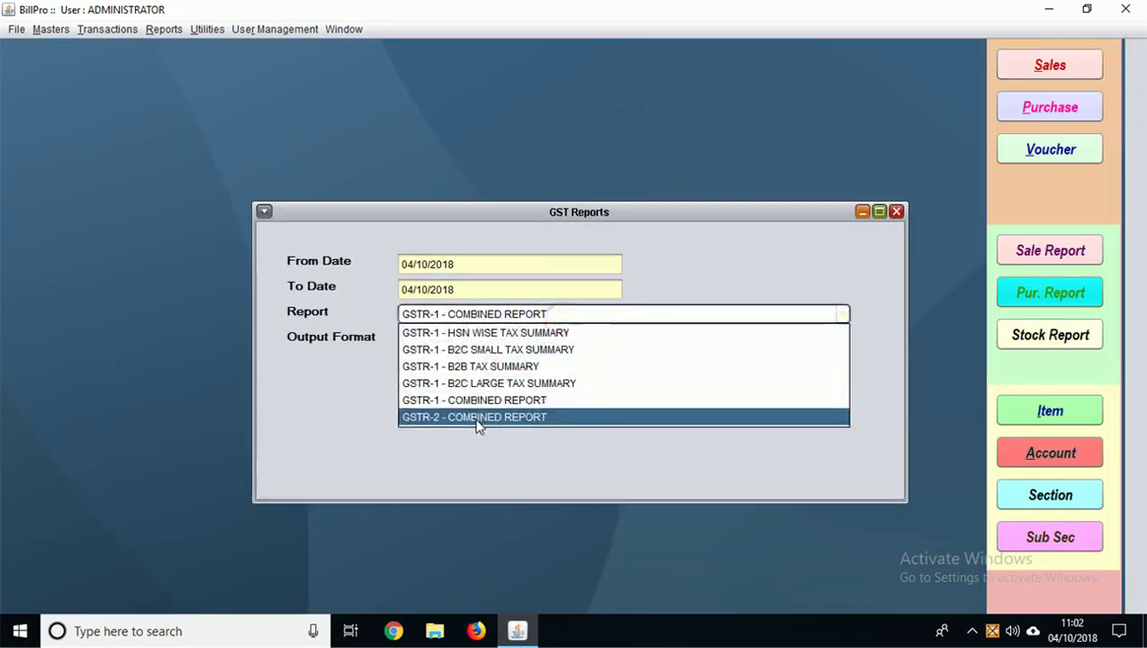
{"action": "left_click", "coordinate": [476, 416]}
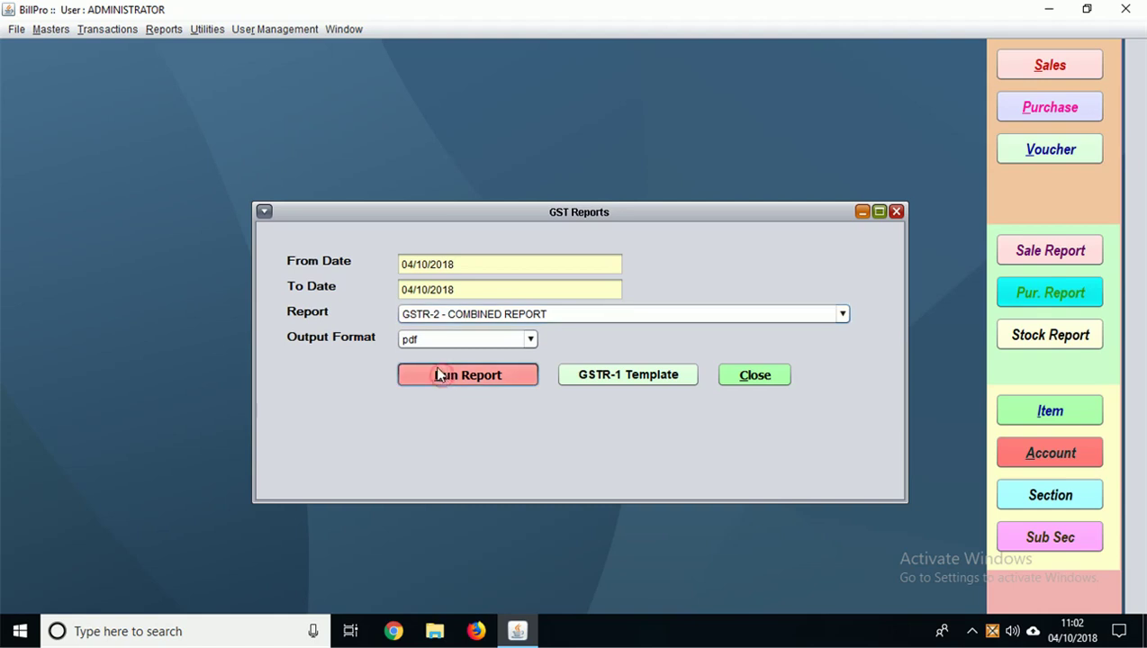
{"action": "left_click", "coordinate": [442, 377]}
{"action": "left_click", "coordinate": [838, 57]}
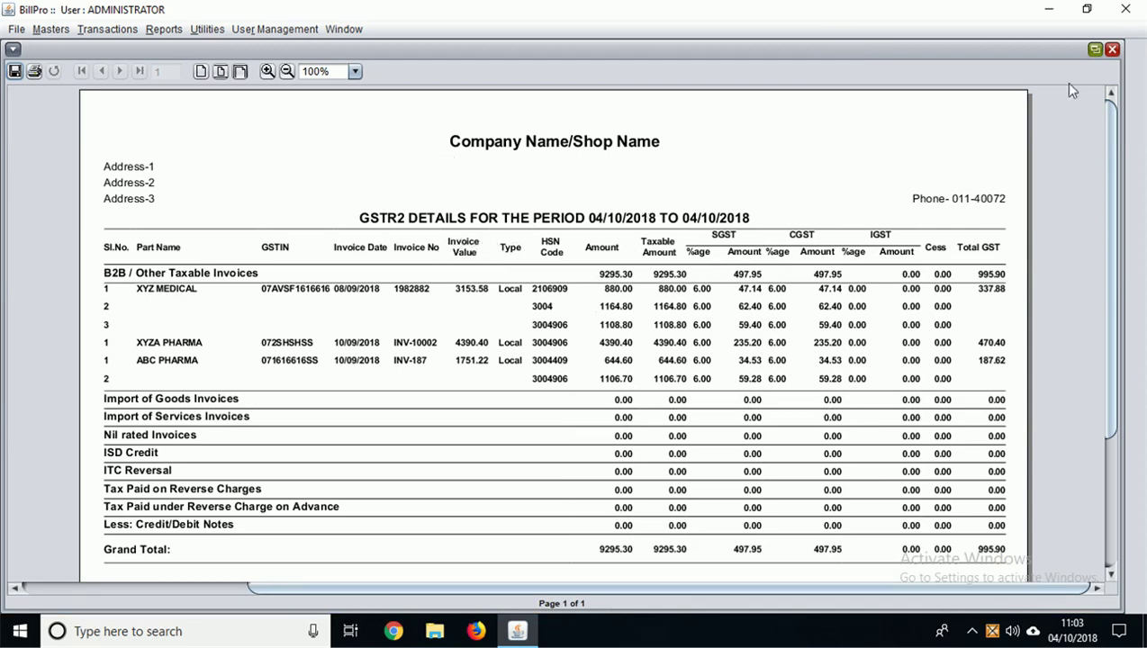
{"action": "left_click", "coordinate": [1113, 49]}
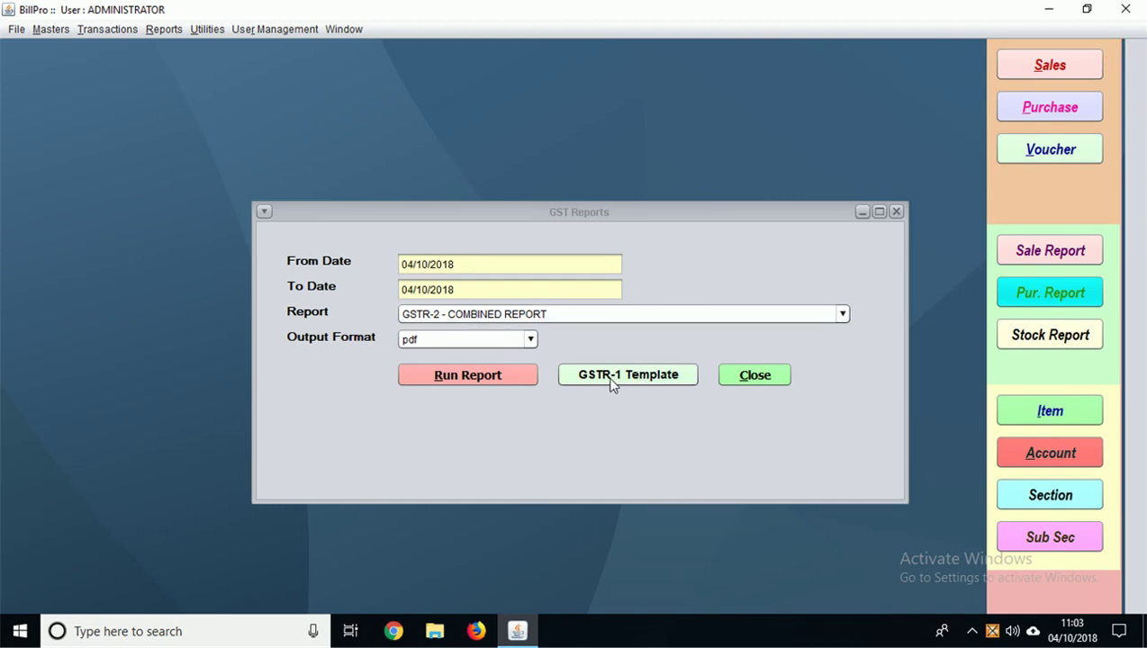
Step: Close GST Reports and preview the PURCHASE RECEIPT REGISTER from Purchase Reports
{"action": "left_click", "coordinate": [754, 376]}
{"action": "left_click", "coordinate": [164, 29]}
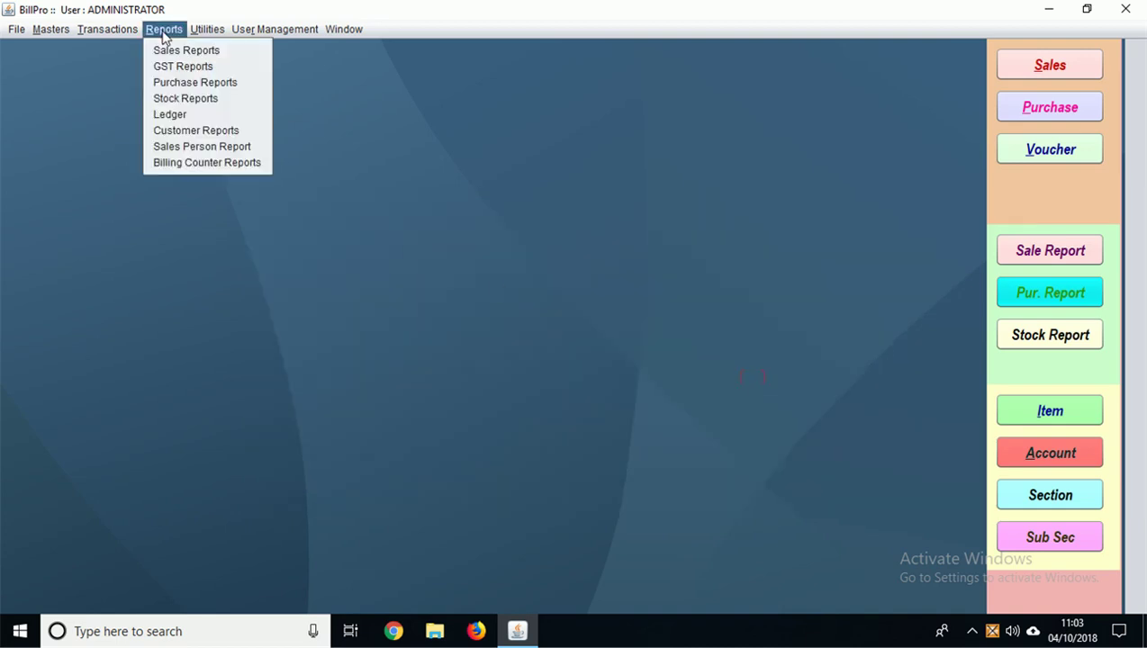
{"action": "left_click", "coordinate": [183, 83]}
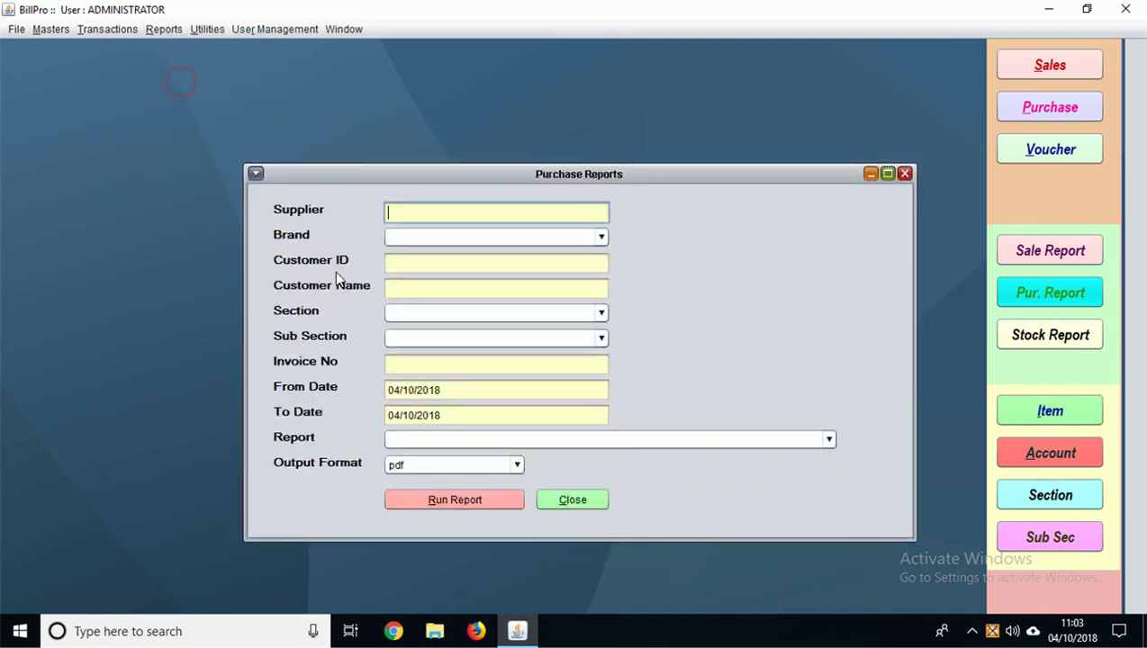
{"action": "left_click", "coordinate": [440, 443]}
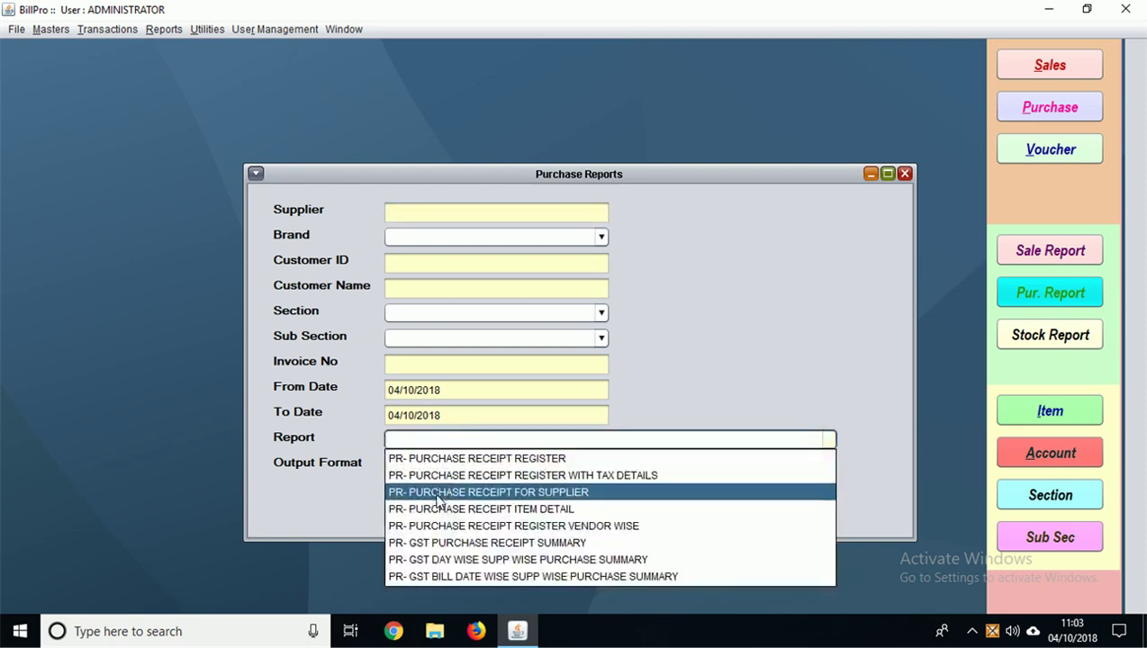
{"action": "left_click", "coordinate": [422, 459]}
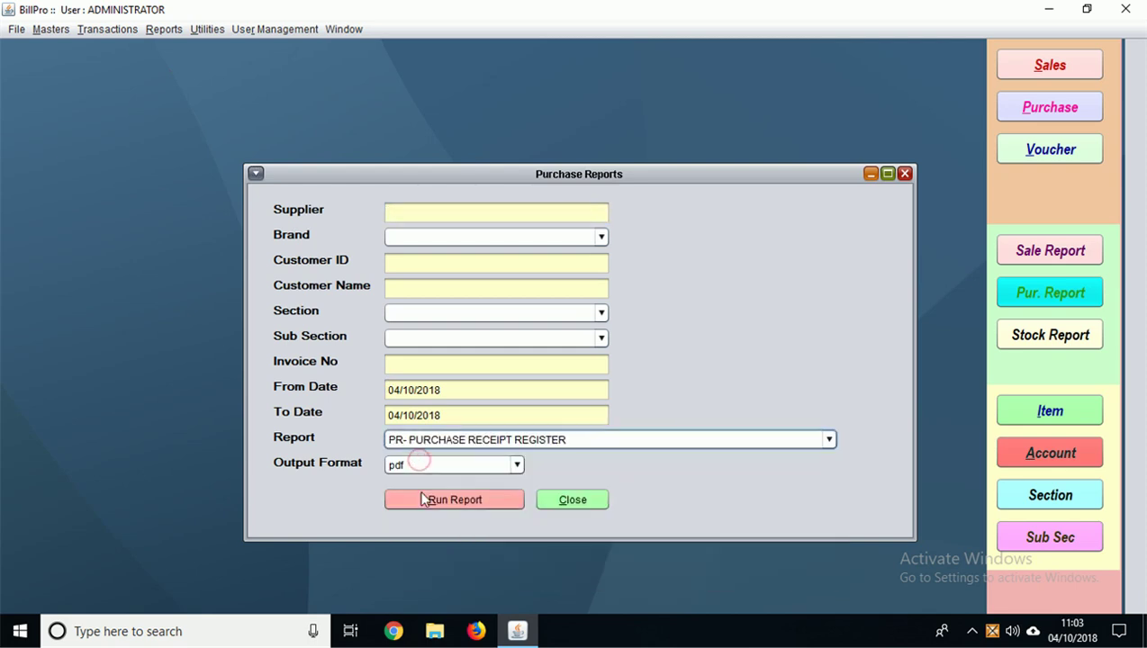
{"action": "left_click", "coordinate": [421, 497]}
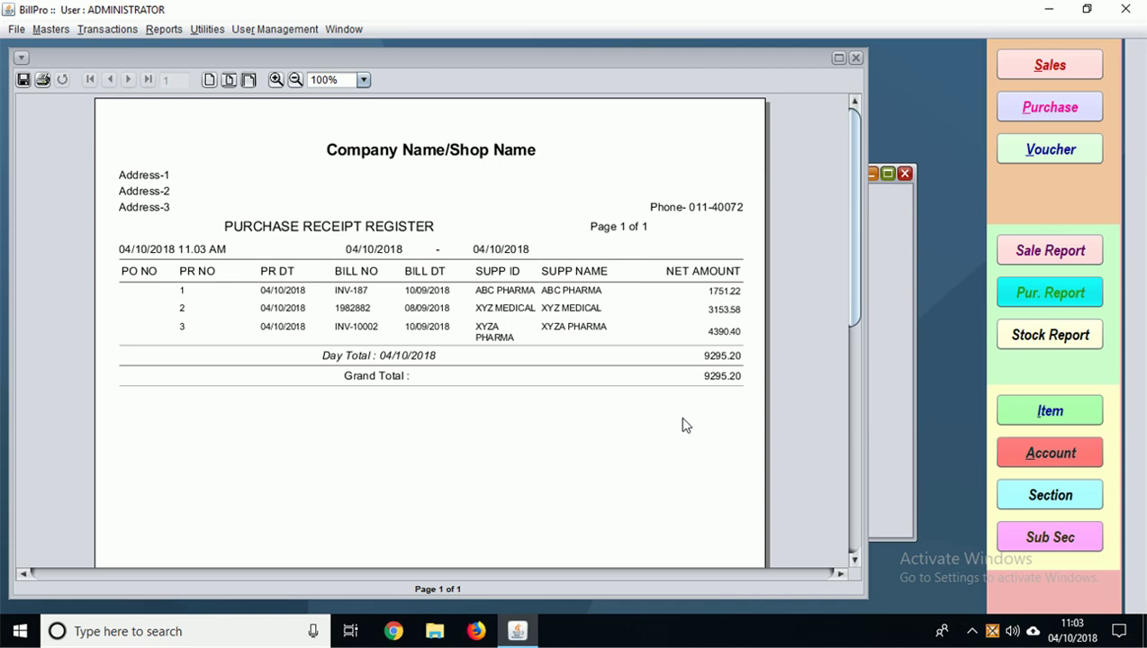
{"action": "left_click", "coordinate": [856, 58]}
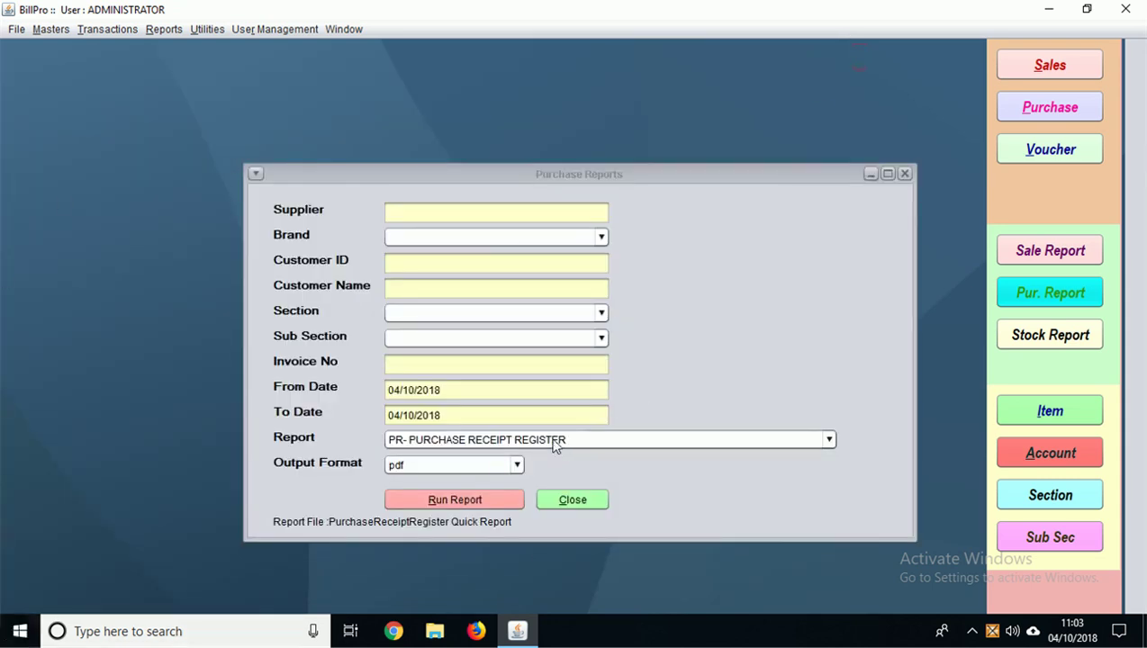
Step: Run the PURCHASE RECEIPT ITEM DETAIL report, view it maximized, then close it
{"action": "left_click", "coordinate": [550, 439]}
{"action": "left_click", "coordinate": [507, 509]}
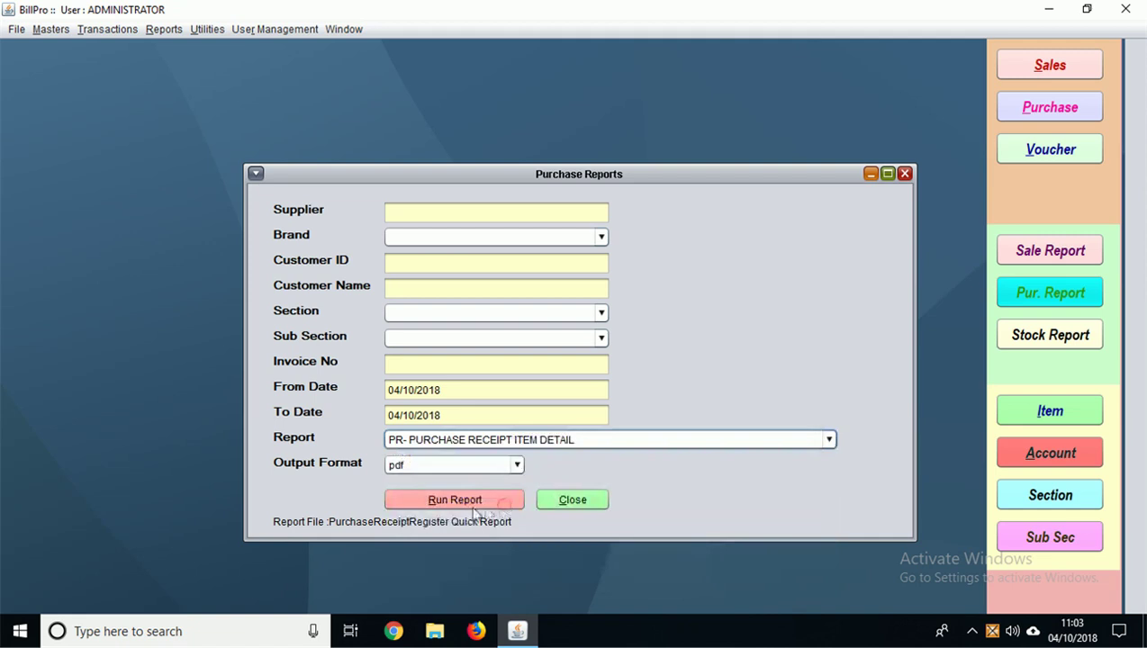
{"action": "left_click", "coordinate": [454, 502]}
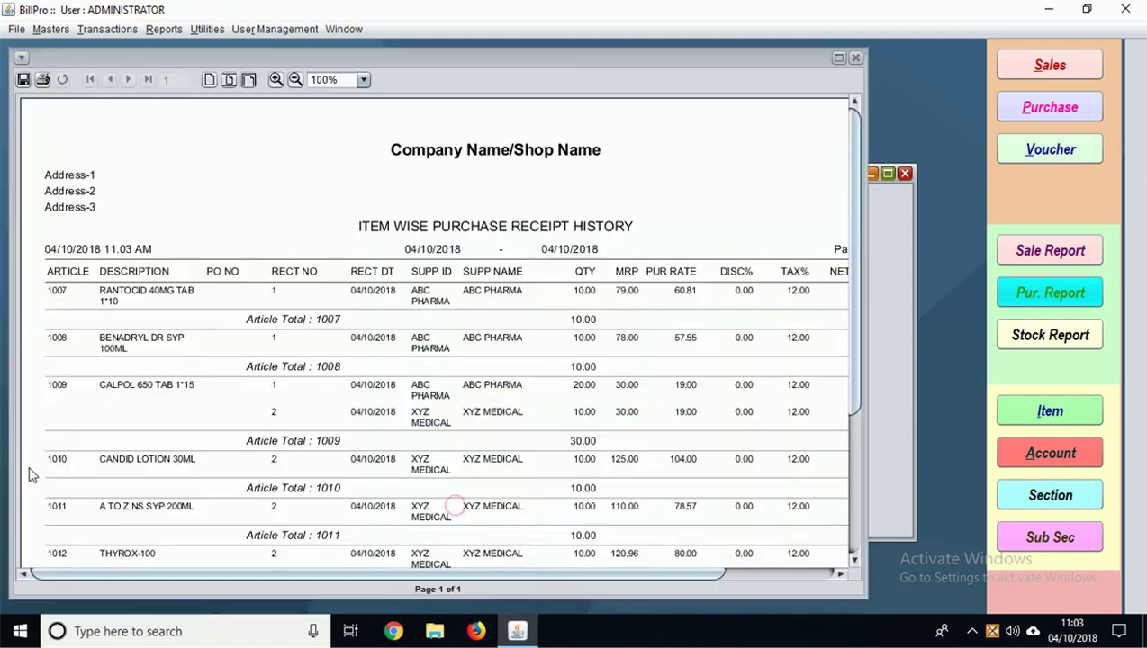
{"action": "left_click", "coordinate": [838, 58]}
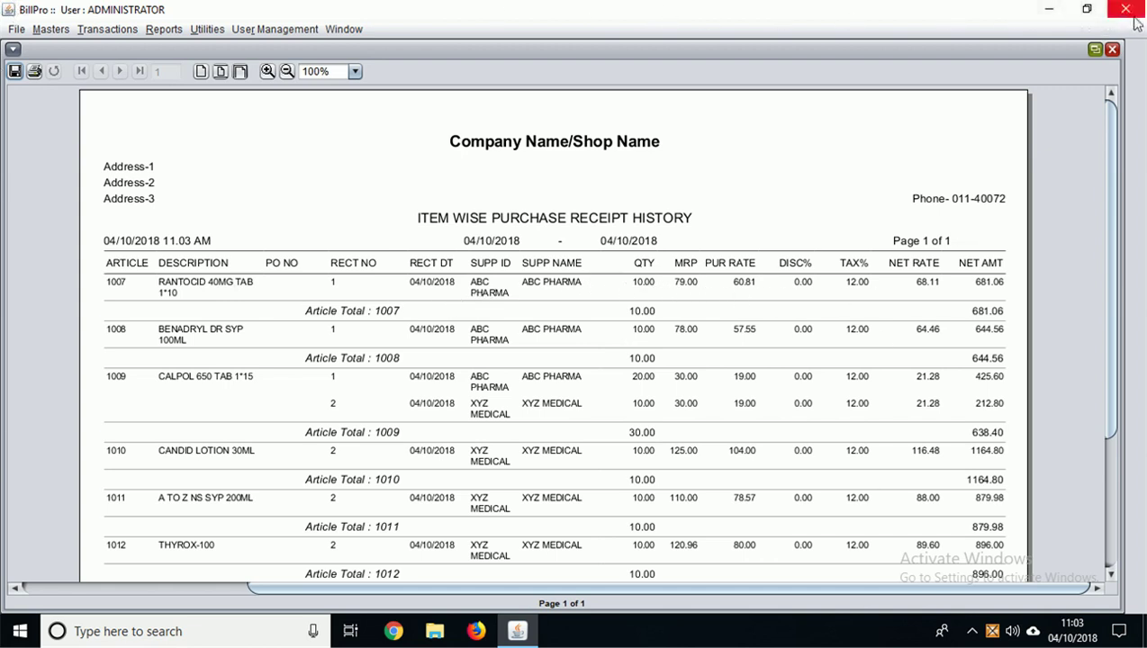
{"action": "left_click", "coordinate": [1111, 48]}
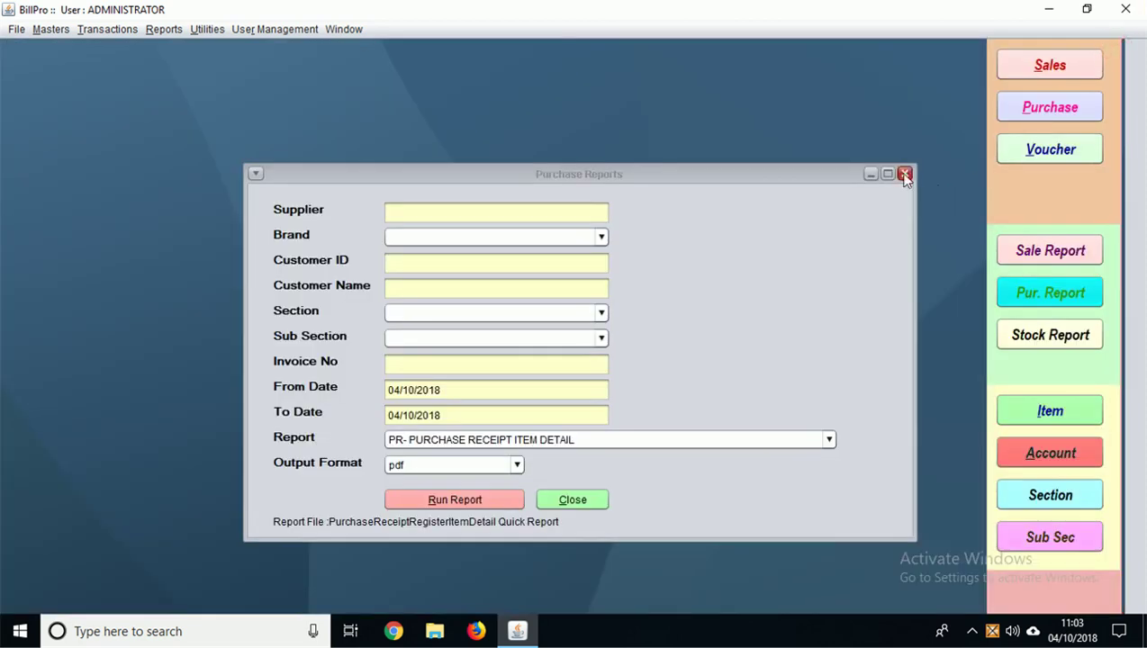
Step: Keep the item detail report selected, check the output formats, and close Purchase Reports
{"action": "left_click", "coordinate": [762, 444]}
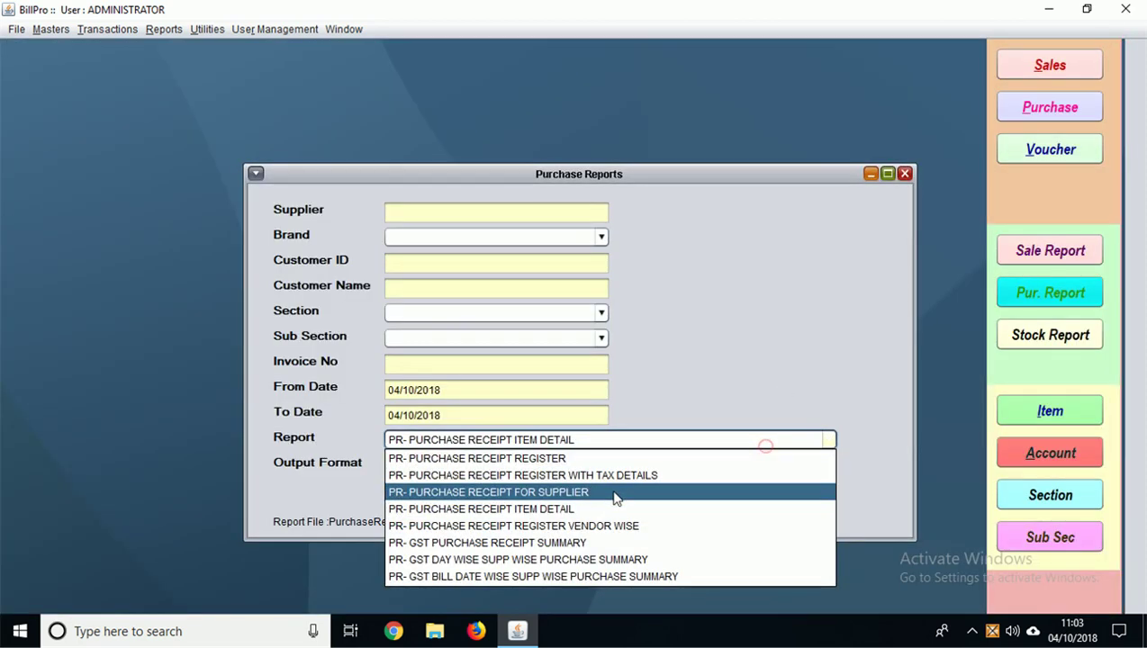
{"action": "left_click", "coordinate": [545, 515]}
{"action": "left_click", "coordinate": [540, 438]}
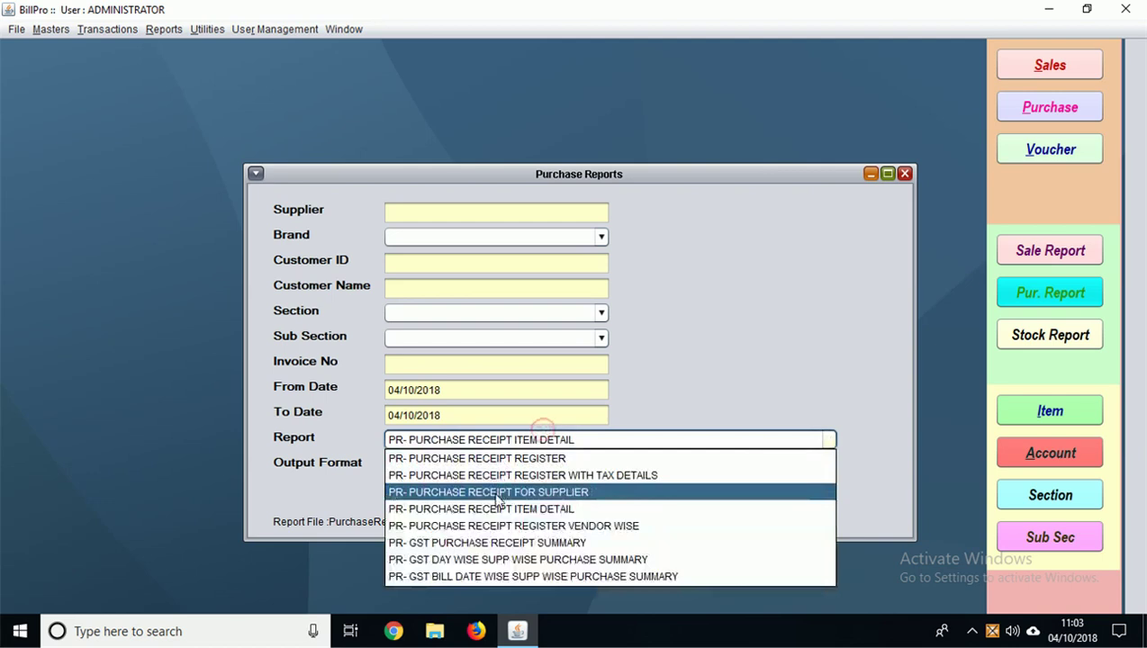
{"action": "left_click", "coordinate": [907, 179]}
{"action": "left_click", "coordinate": [513, 466]}
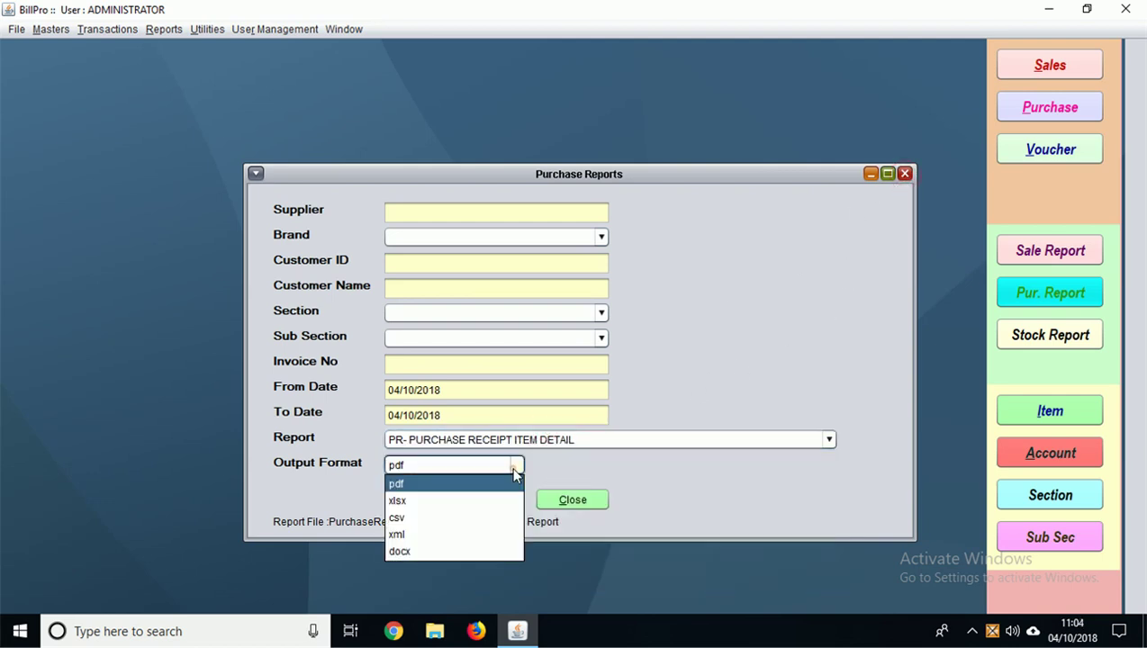
{"action": "left_click", "coordinate": [907, 179]}
{"action": "left_click", "coordinate": [907, 179]}
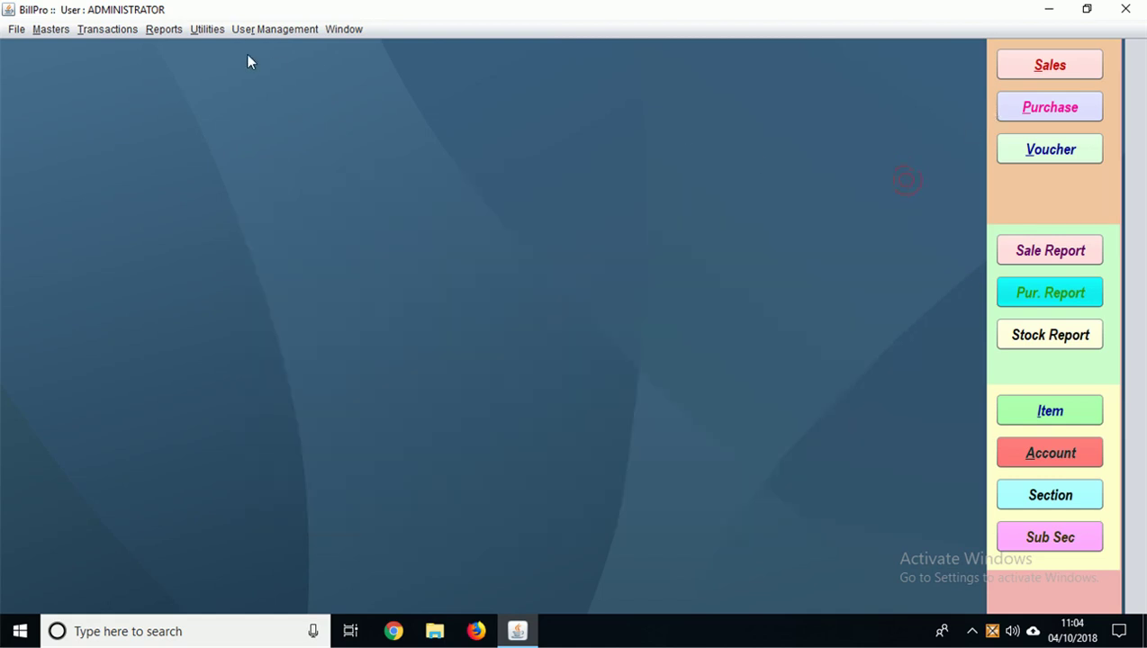
Step: Open Stock Reports and go through the expiry start and end date fields
{"action": "left_click", "coordinate": [163, 30]}
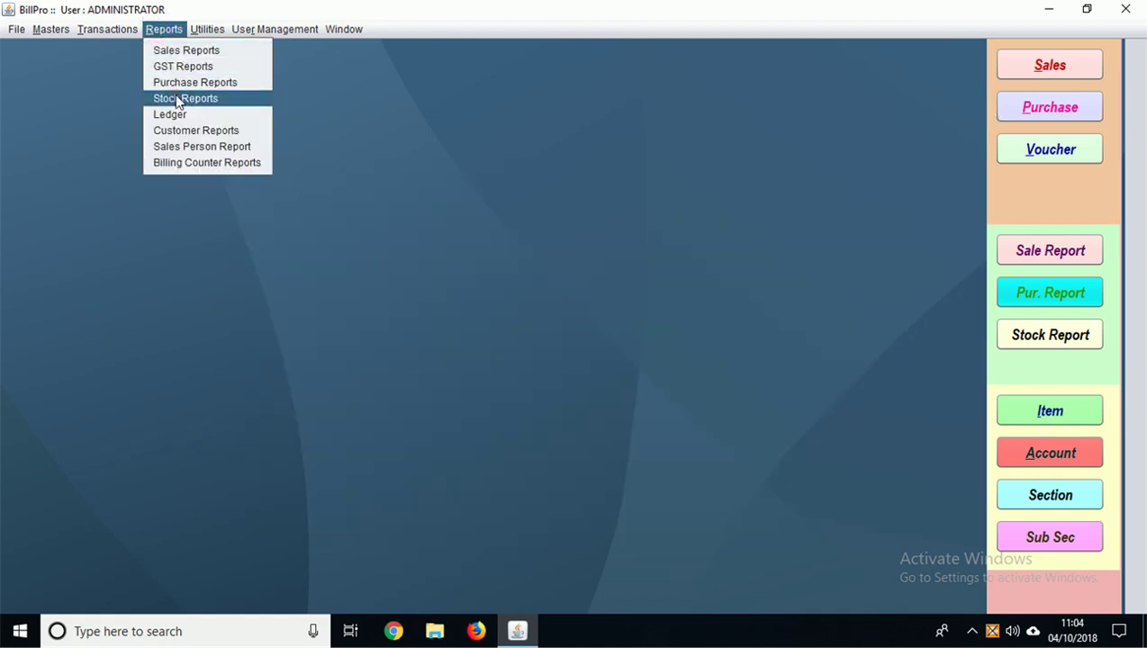
{"action": "left_click", "coordinate": [178, 102]}
{"action": "left_click", "coordinate": [782, 369]}
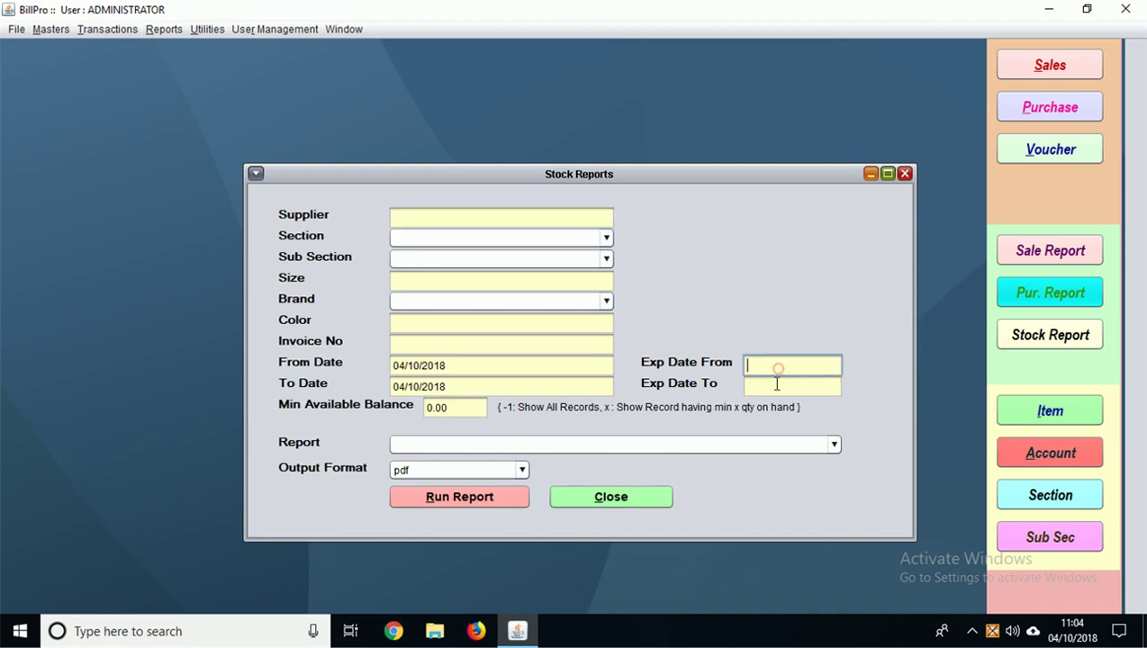
{"action": "left_click", "coordinate": [773, 382]}
{"action": "left_click", "coordinate": [769, 366]}
{"action": "left_click", "coordinate": [764, 386]}
Step: Run the ITEM CODE BATCH WISE stock report, view it maximized, then close it
{"action": "left_click", "coordinate": [734, 444]}
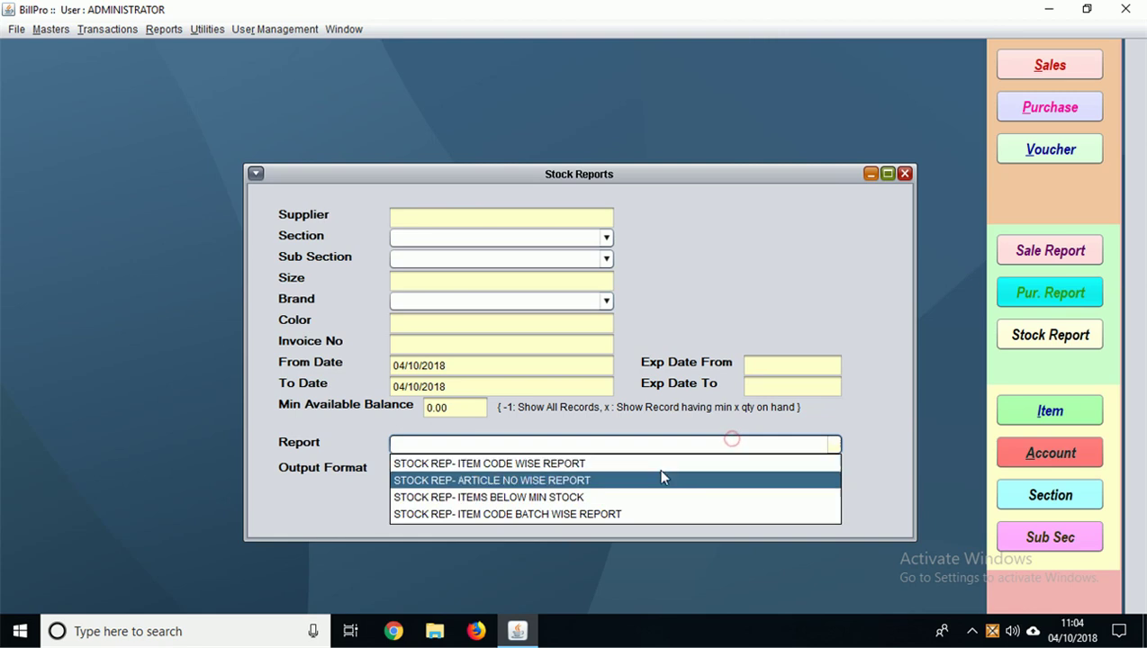
{"action": "left_click", "coordinate": [504, 514]}
{"action": "left_click", "coordinate": [457, 496]}
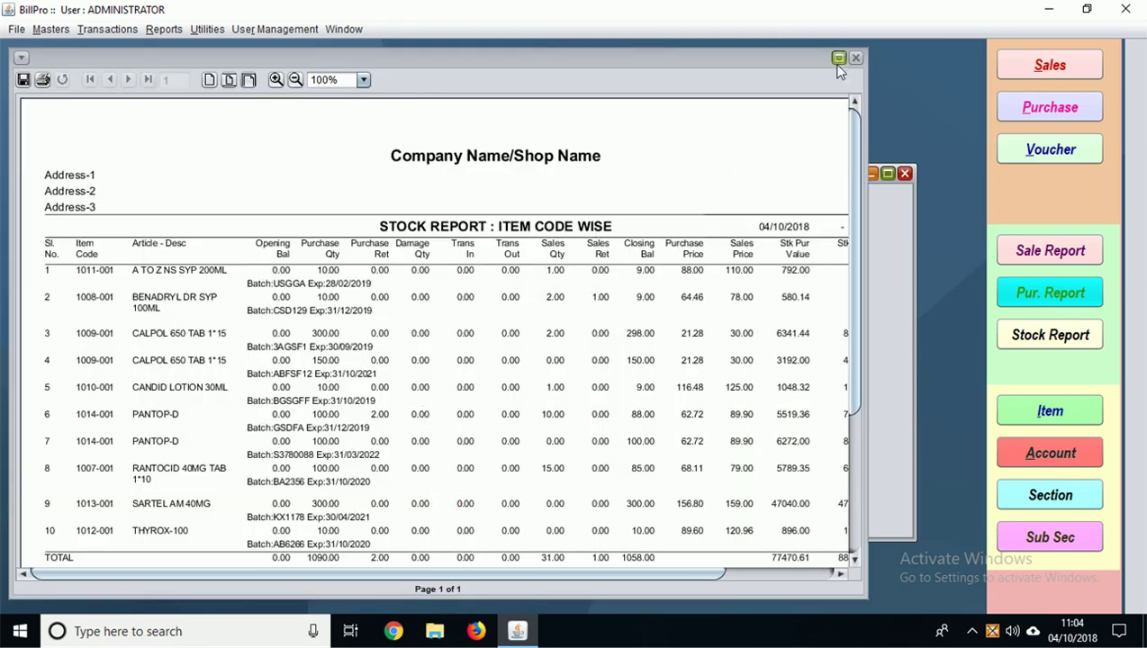
{"action": "left_click", "coordinate": [838, 60]}
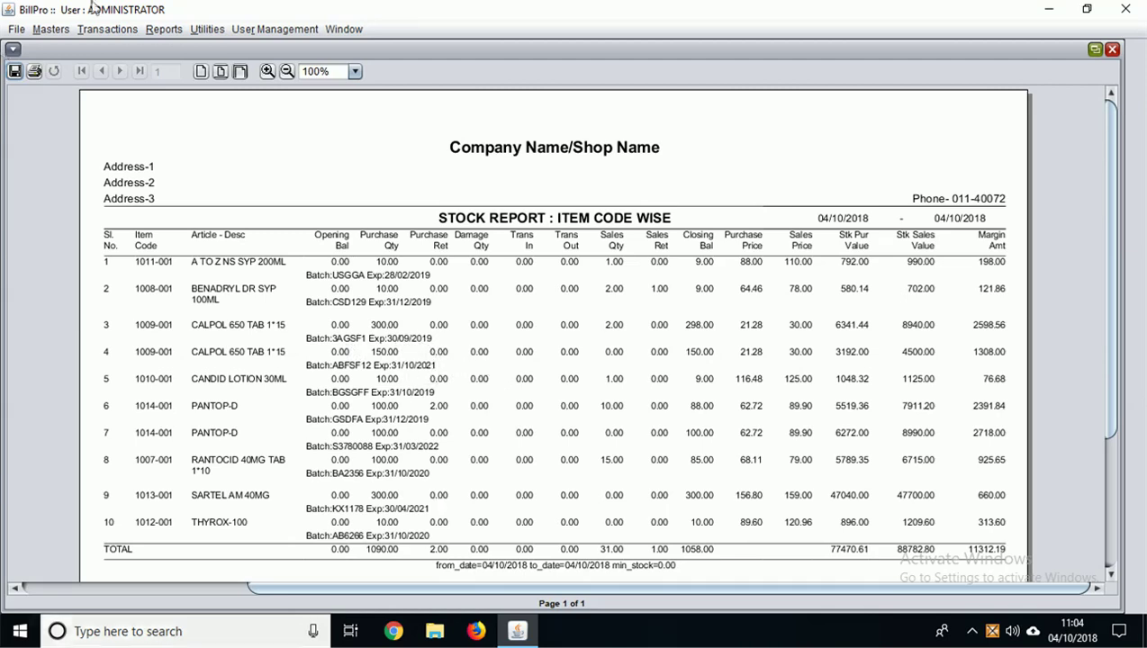
{"action": "left_click", "coordinate": [1112, 50]}
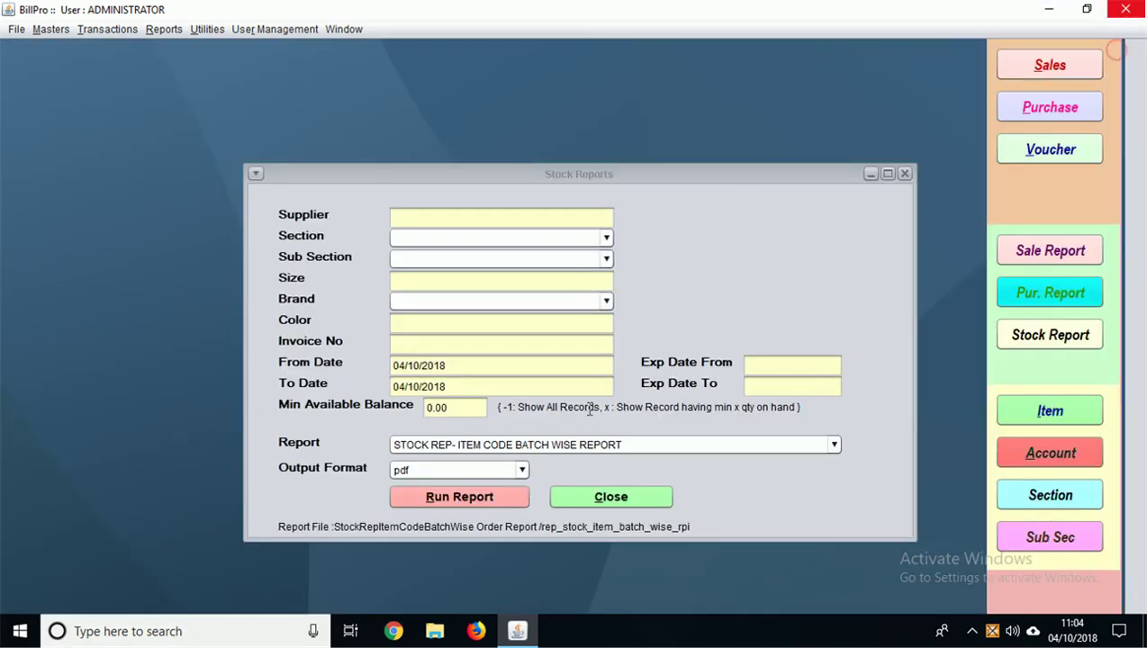
Step: Switch to ITEM CODE WISE, run the stock report, view it maximized, and close it
{"action": "left_click", "coordinate": [549, 445]}
{"action": "left_click", "coordinate": [545, 460]}
{"action": "left_click", "coordinate": [478, 506]}
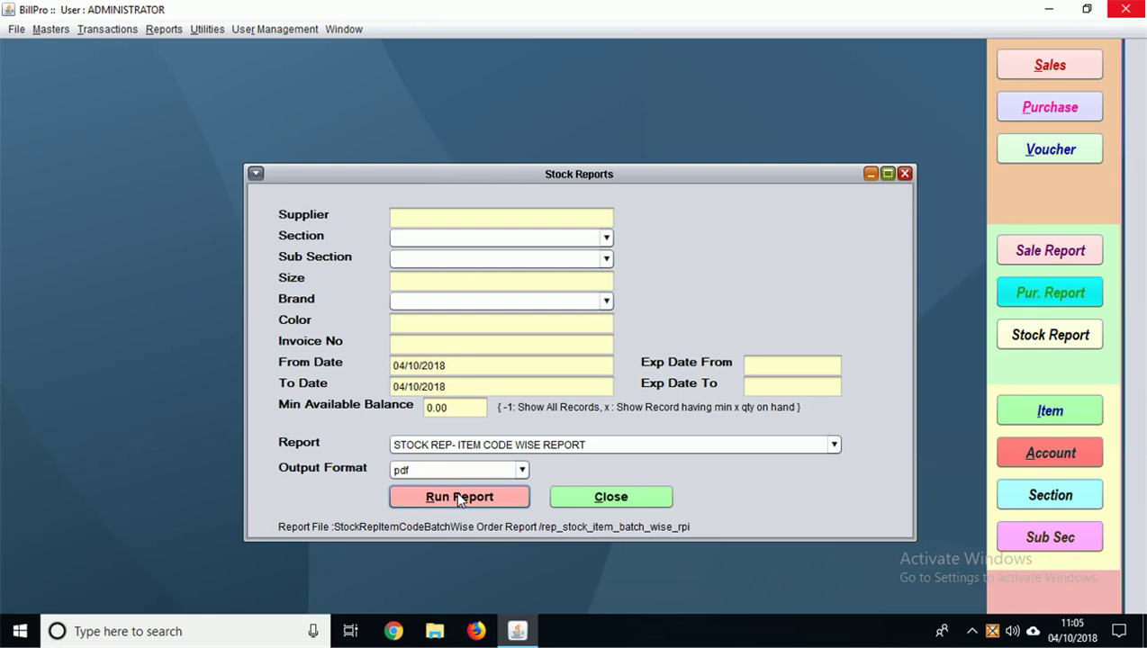
{"action": "left_click", "coordinate": [456, 489]}
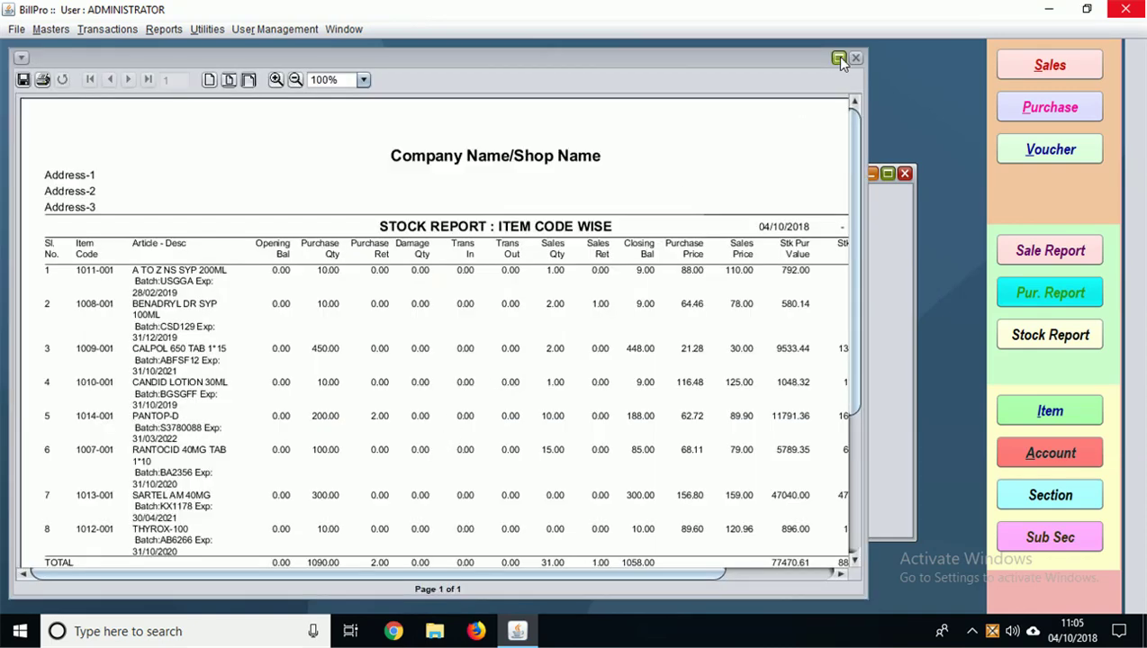
{"action": "left_click", "coordinate": [838, 57]}
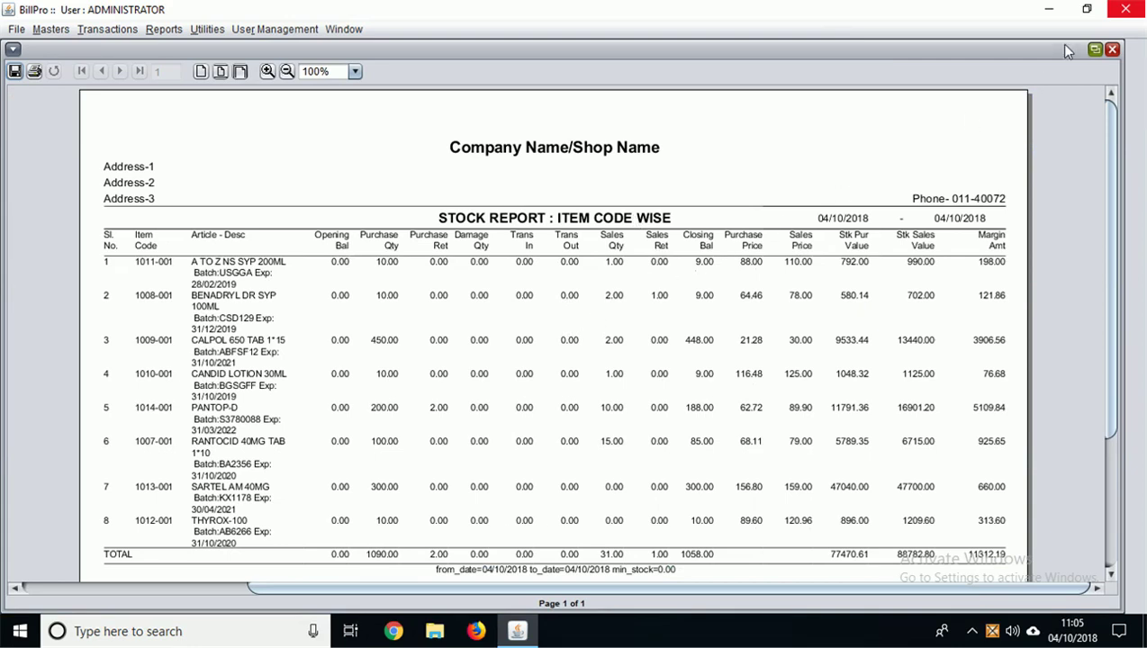
{"action": "left_click", "coordinate": [1112, 50]}
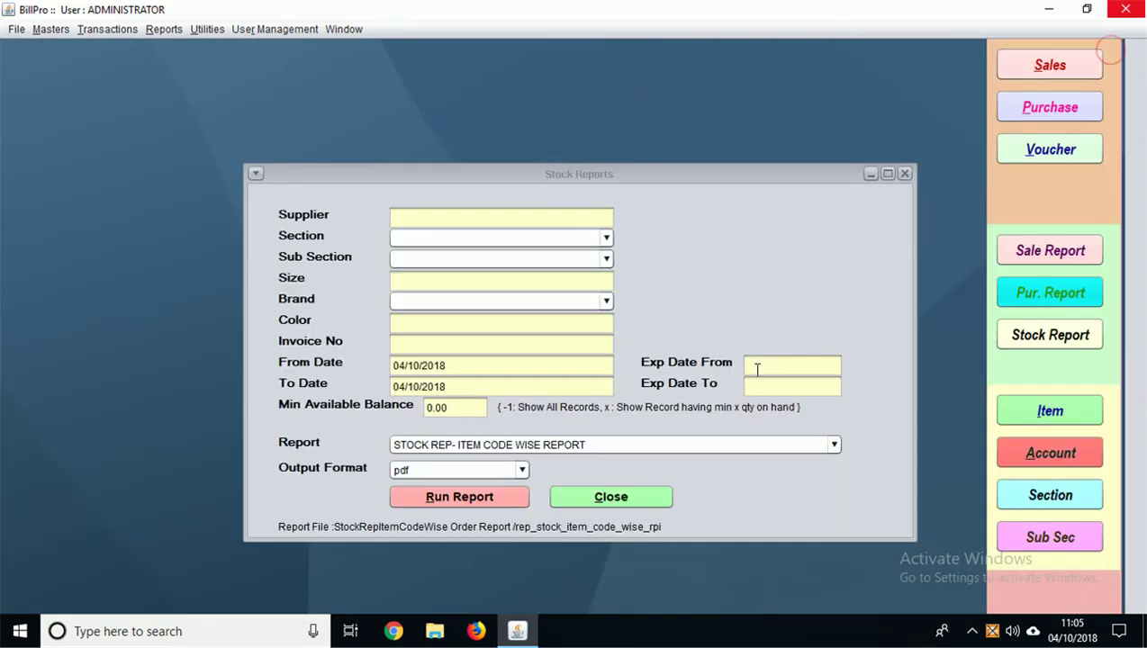
Step: Enter the expiry range from 01/10/2019 and preview the ITEM CODE BATCH WISE stock report
{"action": "left_click", "coordinate": [756, 368]}
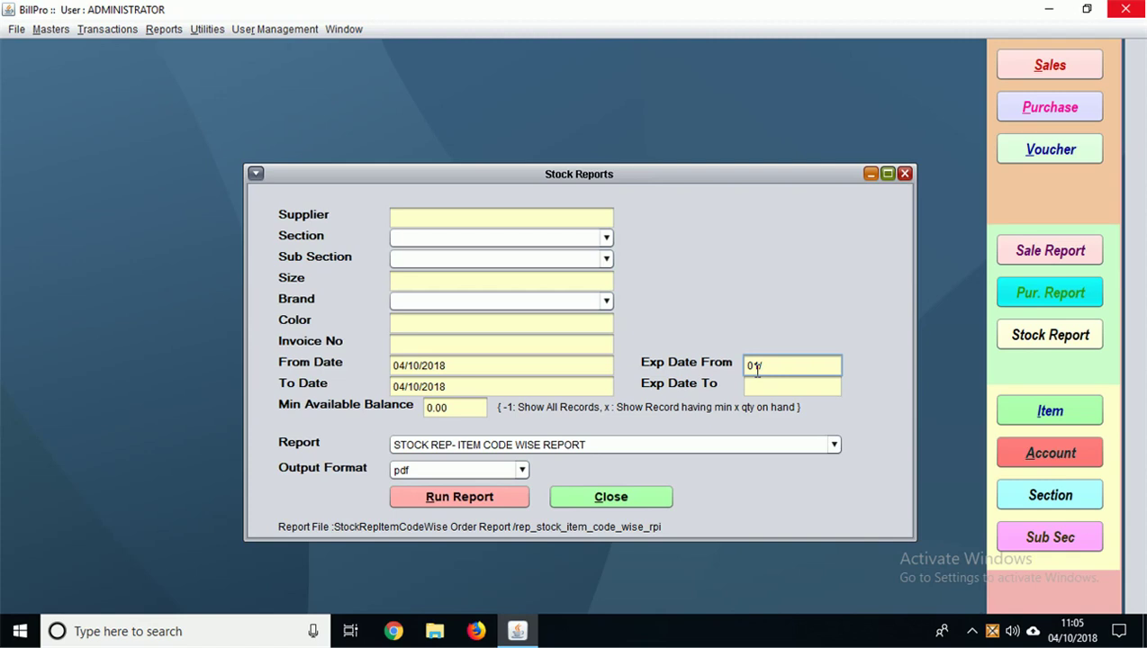
{"action": "type", "text": "2019"}
{"action": "left_click", "coordinate": [760, 386]}
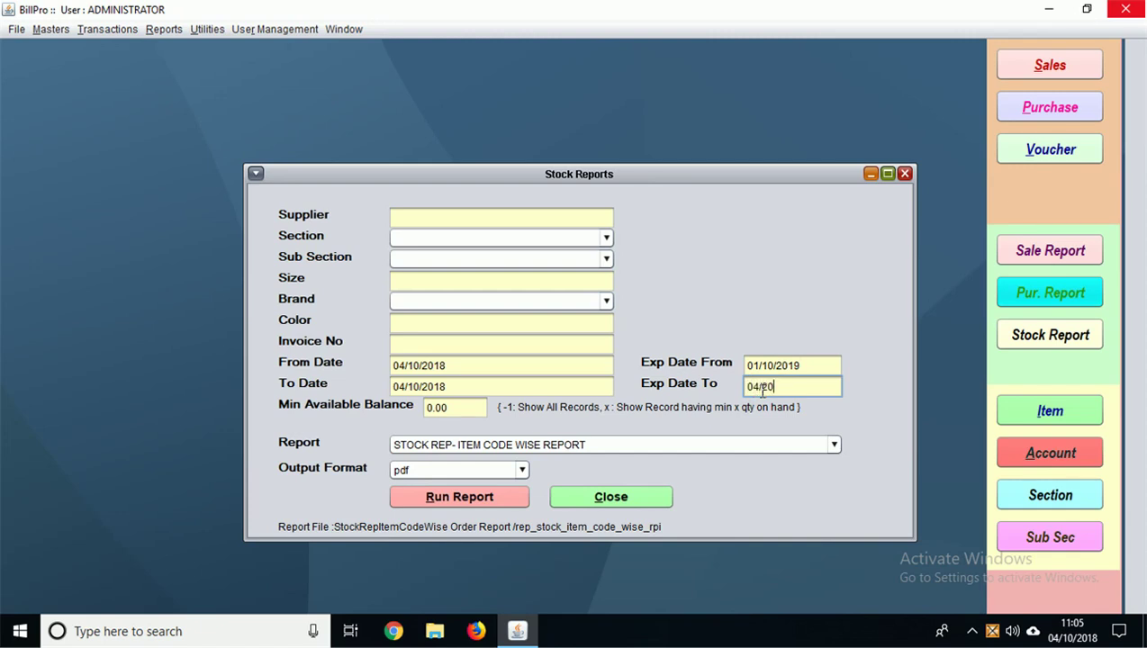
{"action": "key", "text": "BackSpace"}
{"action": "key", "text": "BackSpace"}
{"action": "left_click", "coordinate": [576, 445]}
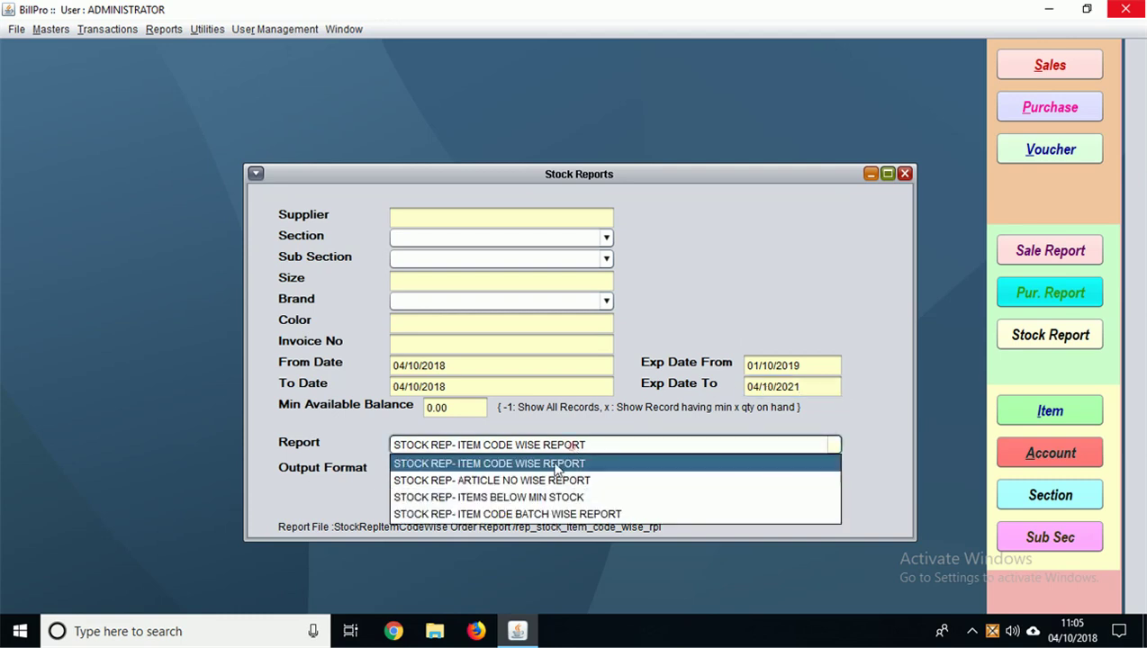
{"action": "left_click", "coordinate": [500, 517]}
{"action": "left_click", "coordinate": [452, 496]}
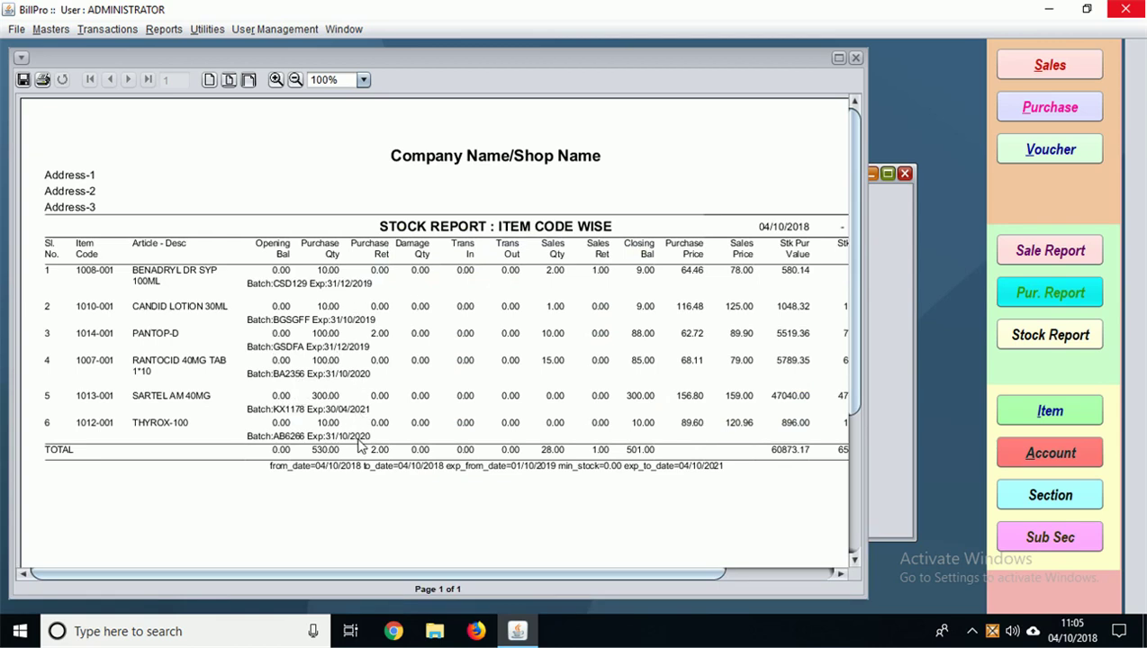
{"action": "left_click", "coordinate": [857, 58]}
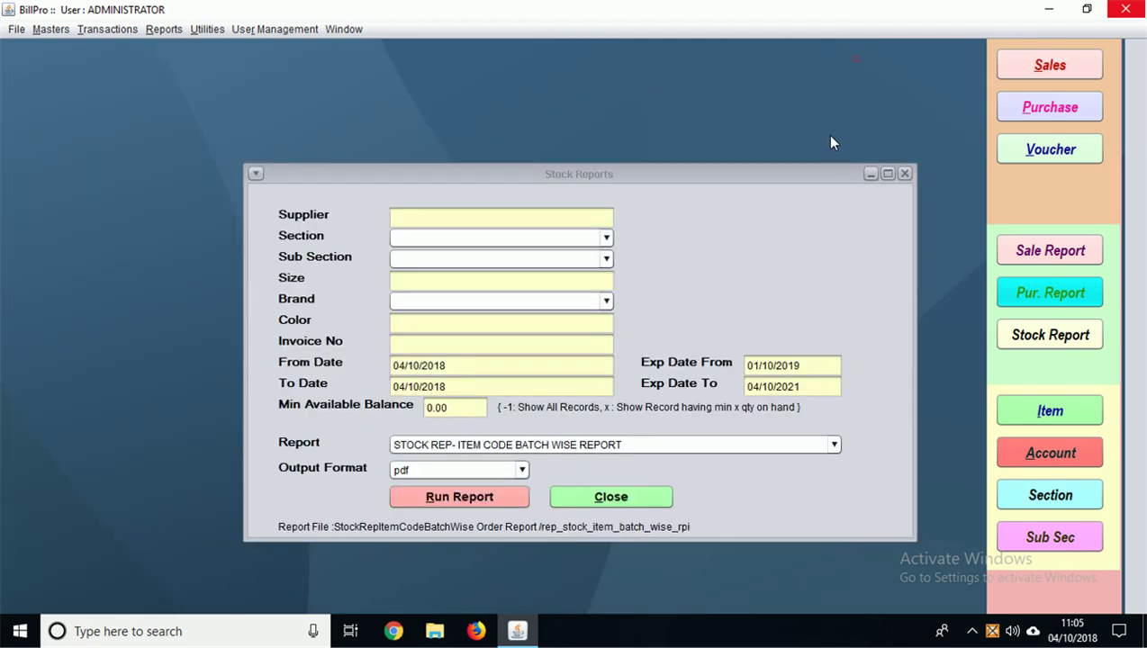
Step: Correct the expiry end date to 04/10/2020, rerun the report, and close Stock Reports
{"action": "left_click", "coordinate": [806, 386]}
{"action": "double_click", "coordinate": [805, 386]}
{"action": "left_click", "coordinate": [805, 386]}
{"action": "key", "text": "BackSpace"}
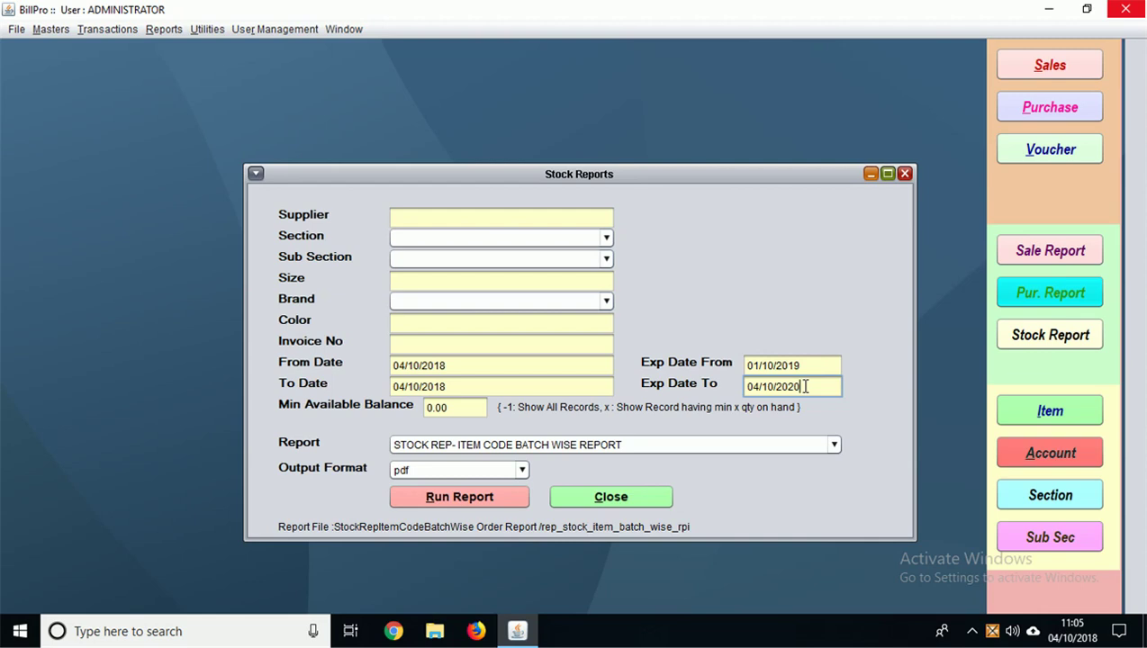
{"action": "left_click", "coordinate": [475, 494]}
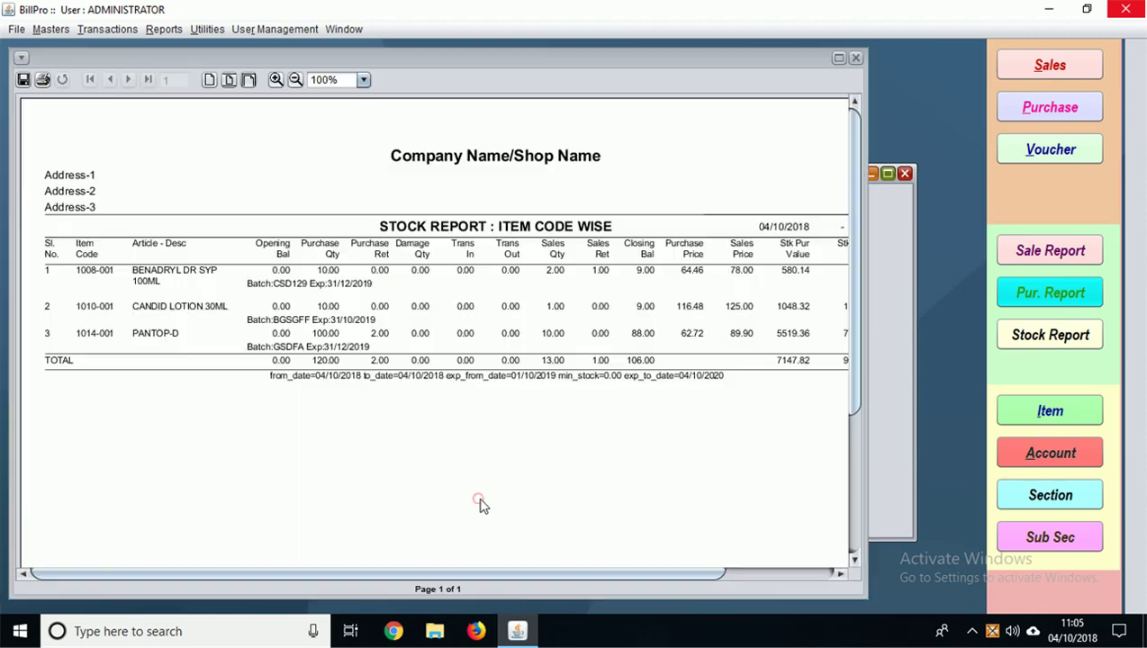
{"action": "left_click", "coordinate": [855, 58]}
{"action": "left_click", "coordinate": [904, 173]}
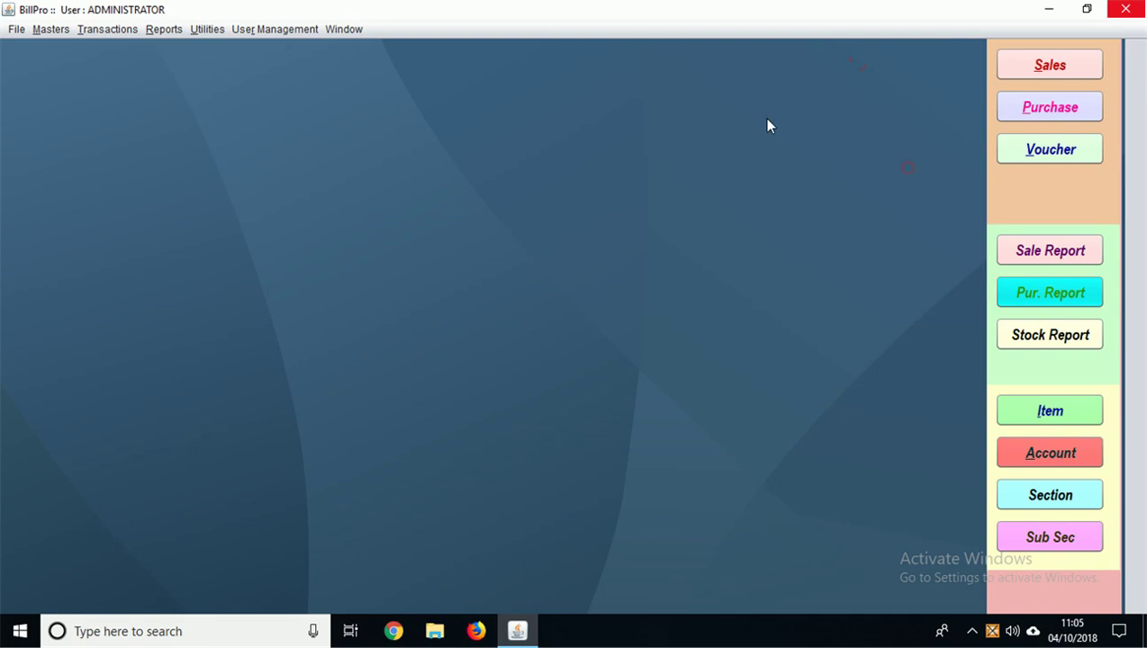
{"action": "left_click", "coordinate": [166, 29]}
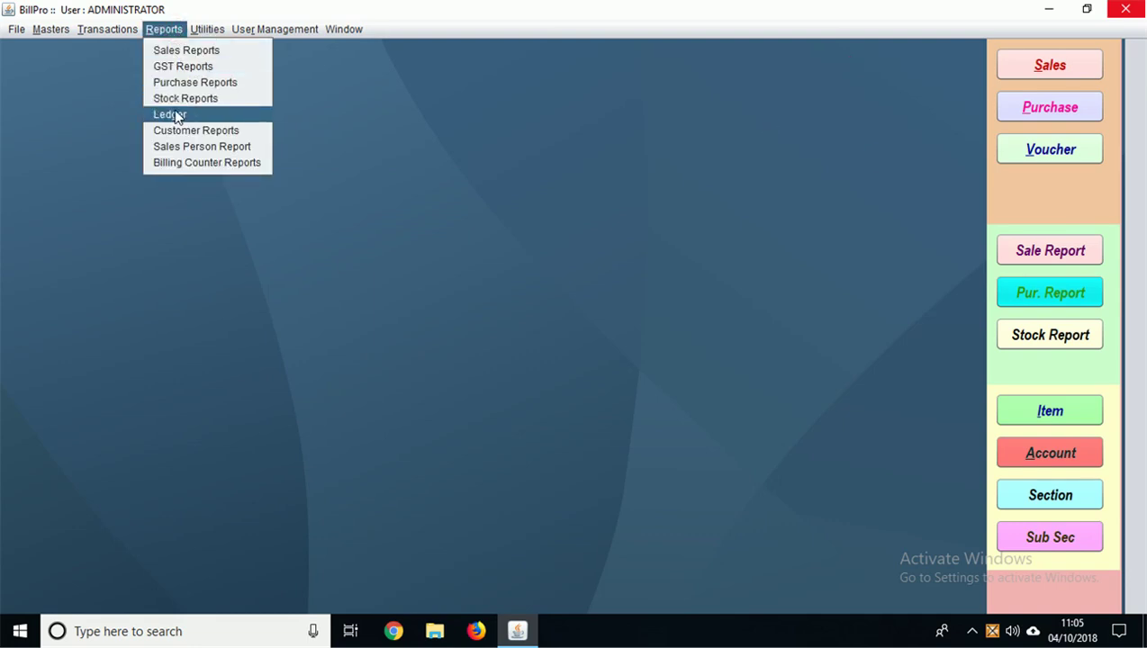